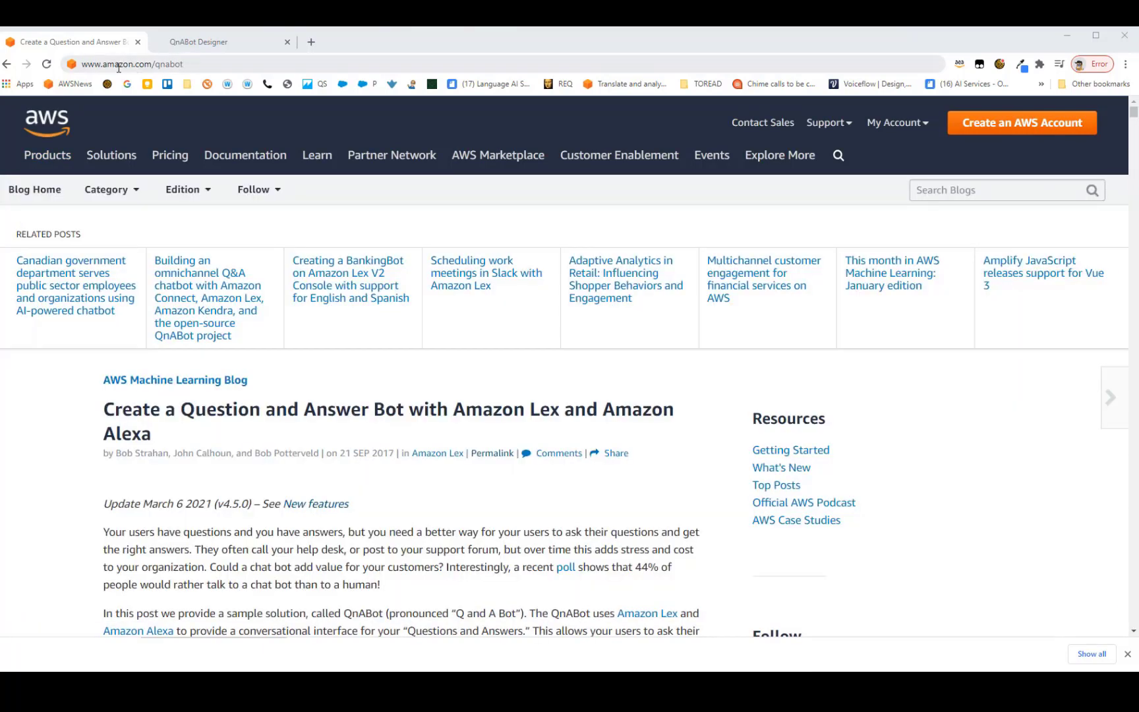
left_click(192, 63)
key("Return")
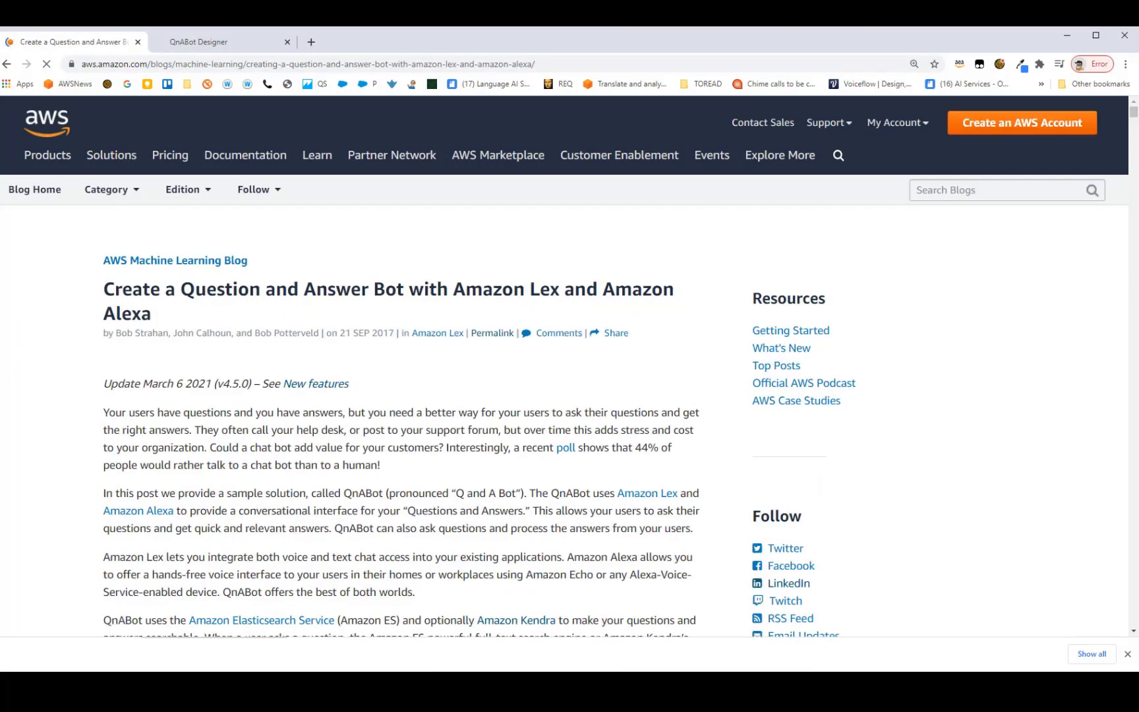
scroll(312, 469, "down", 2)
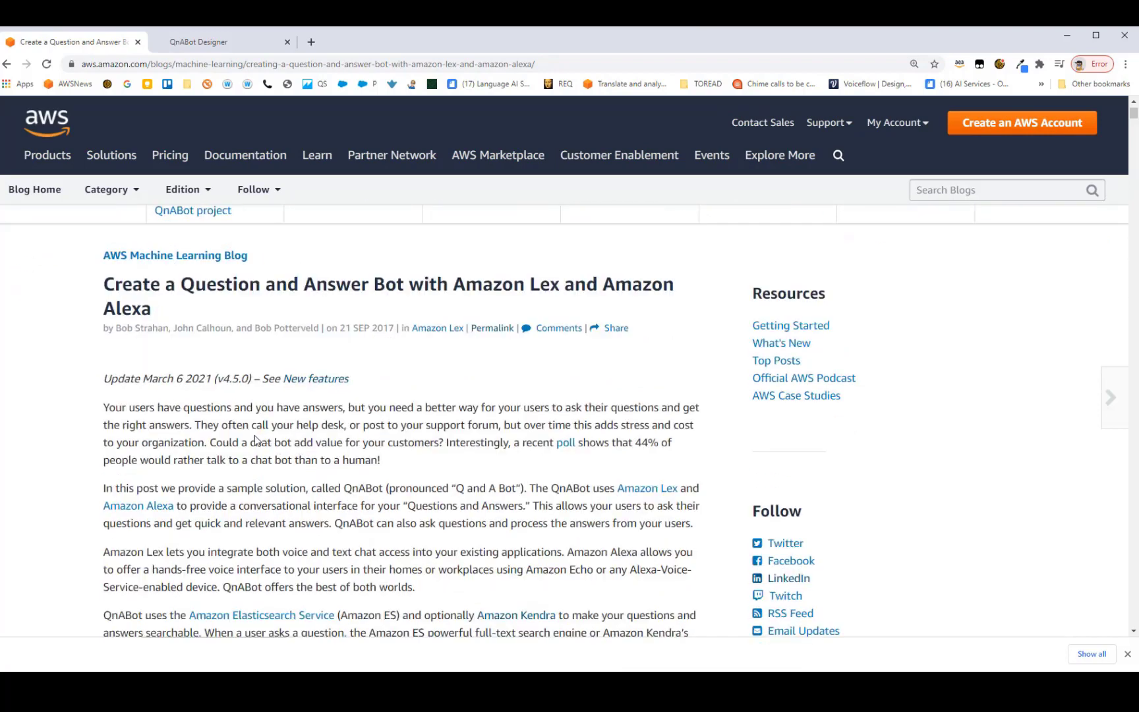
scroll(257, 448, "down", 1)
scroll(257, 448, "down", 1)
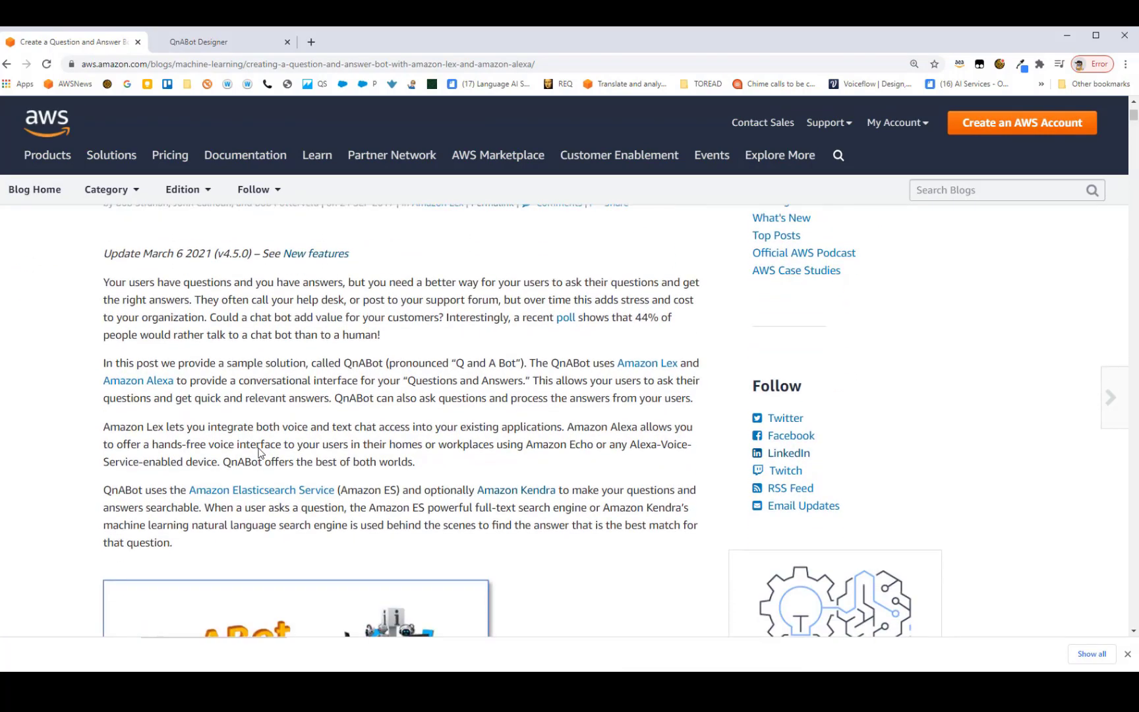
scroll(429, 492, "down", 3)
scroll(459, 496, "down", 6)
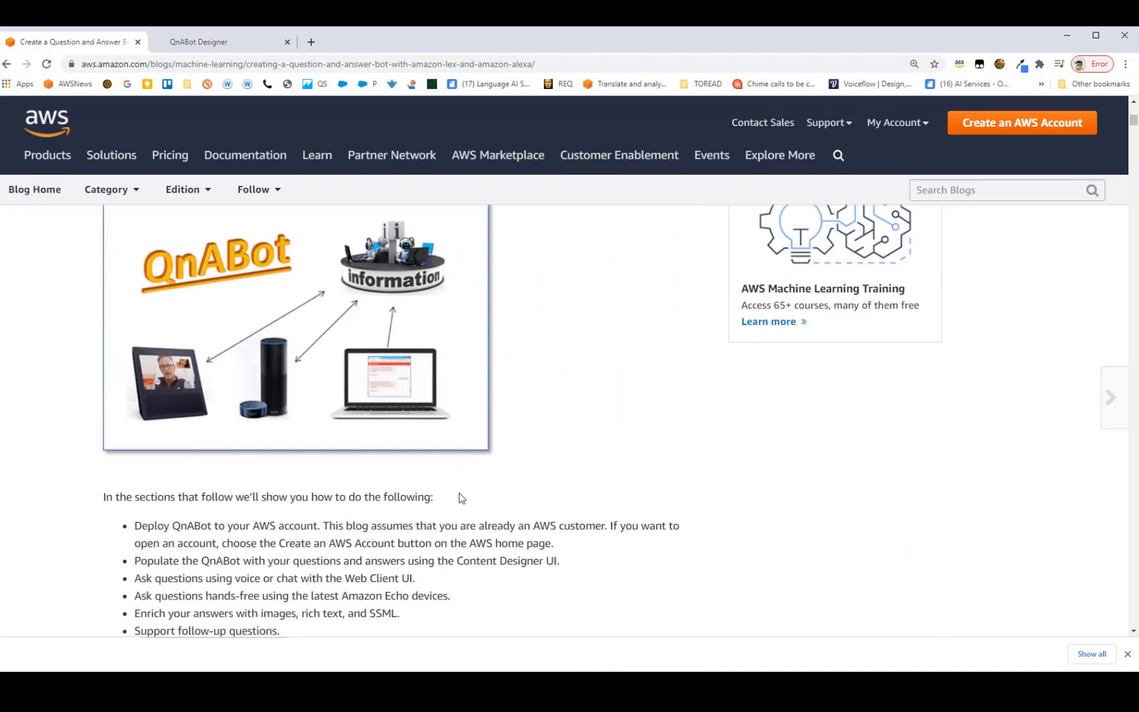
scroll(270, 457, "down", 11)
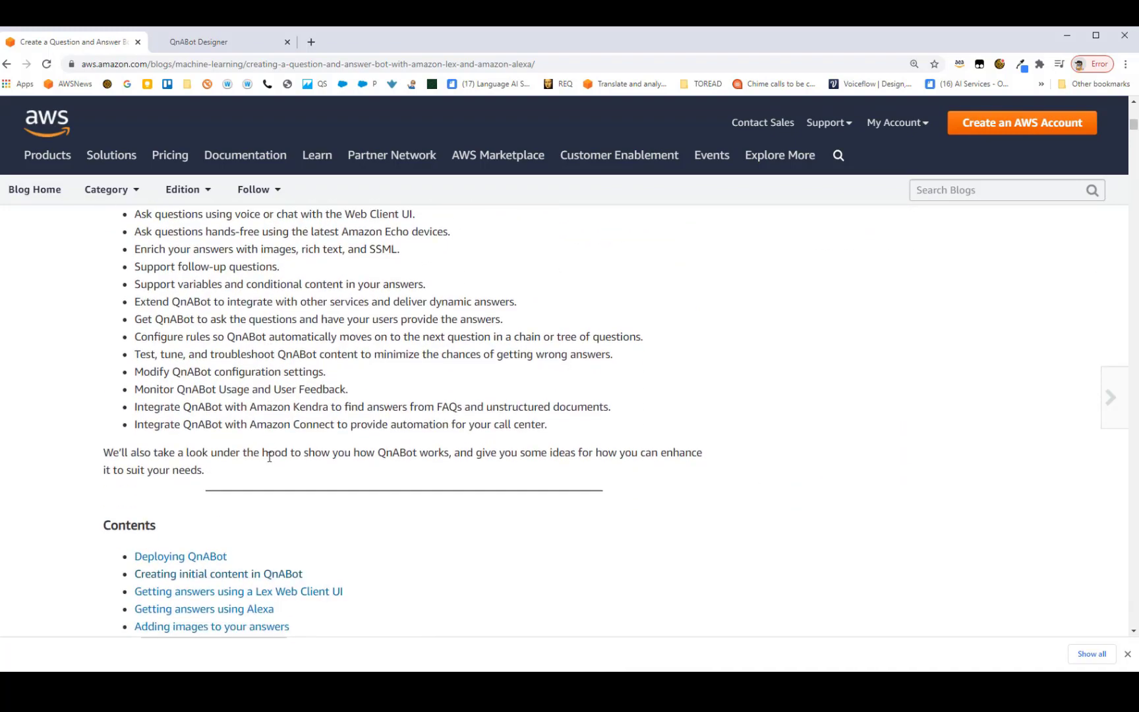
scroll(275, 463, "down", 5)
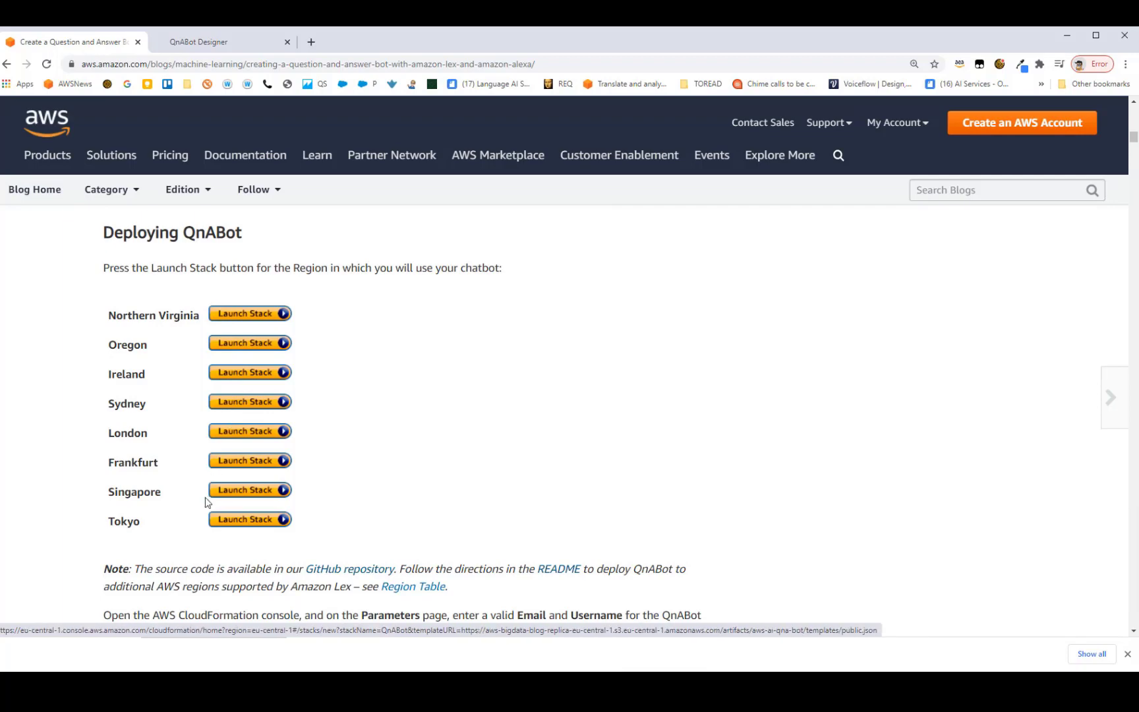
Step: Launch the QnABot stack for Northern Virginia, accept the preset template, and fill in the admin user's email in the stack parameters
left_click(240, 315)
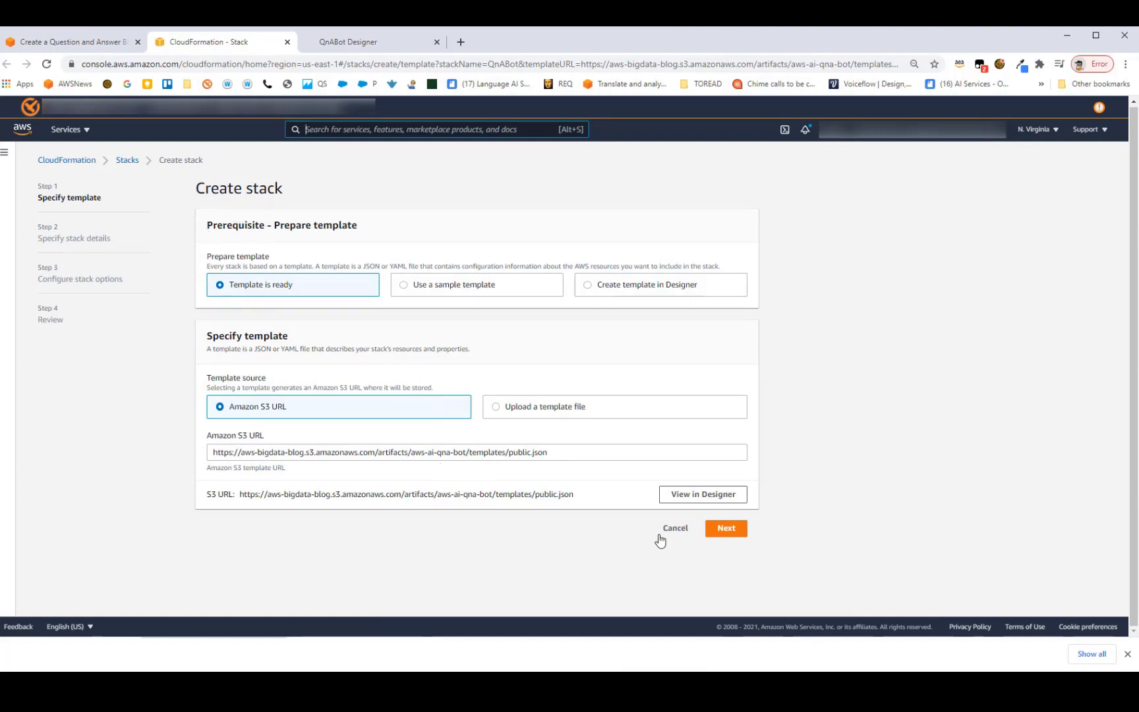
left_click(732, 533)
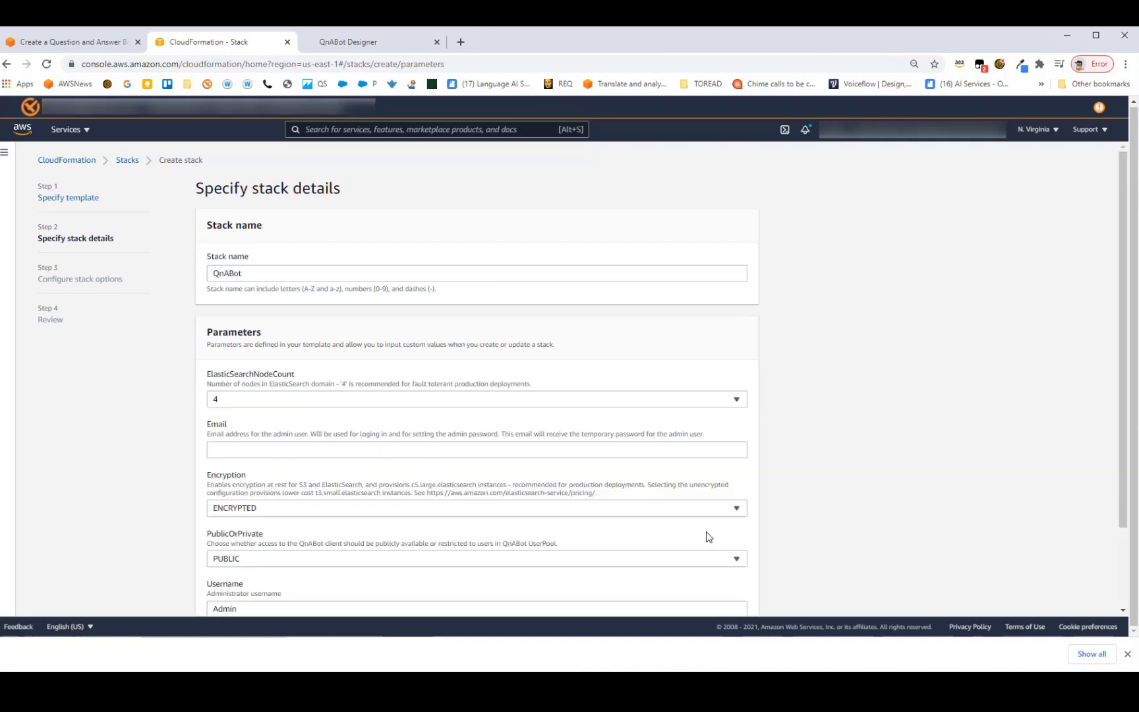
scroll(308, 379, "down", 2)
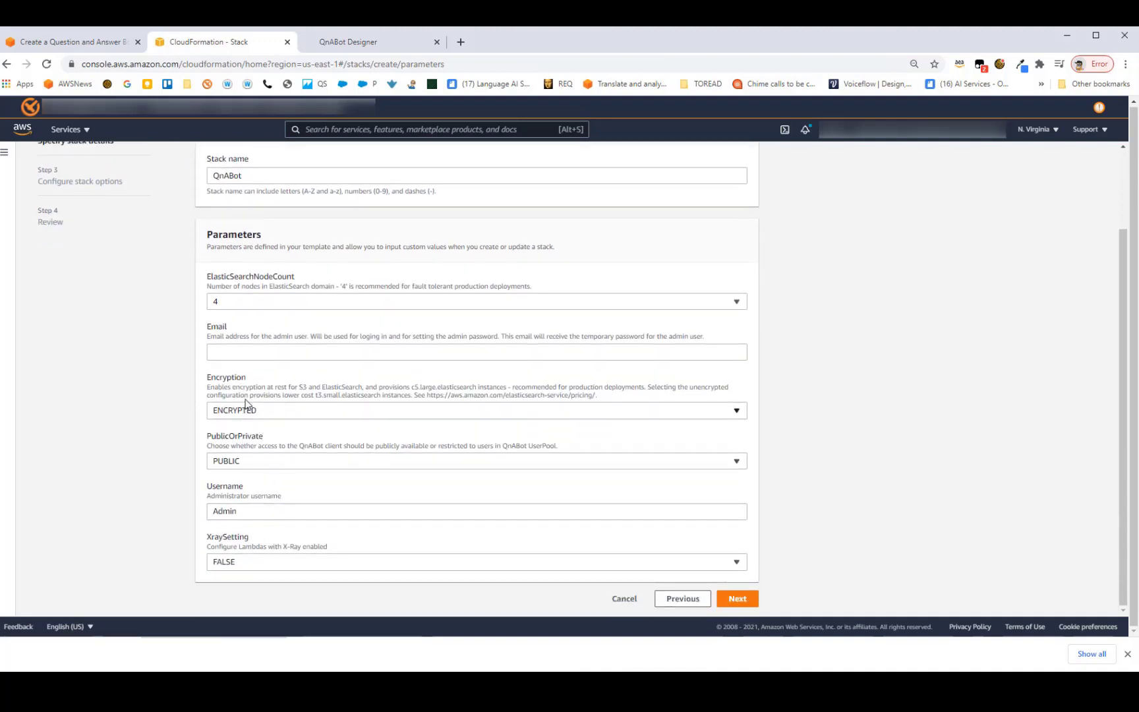
left_click(230, 354)
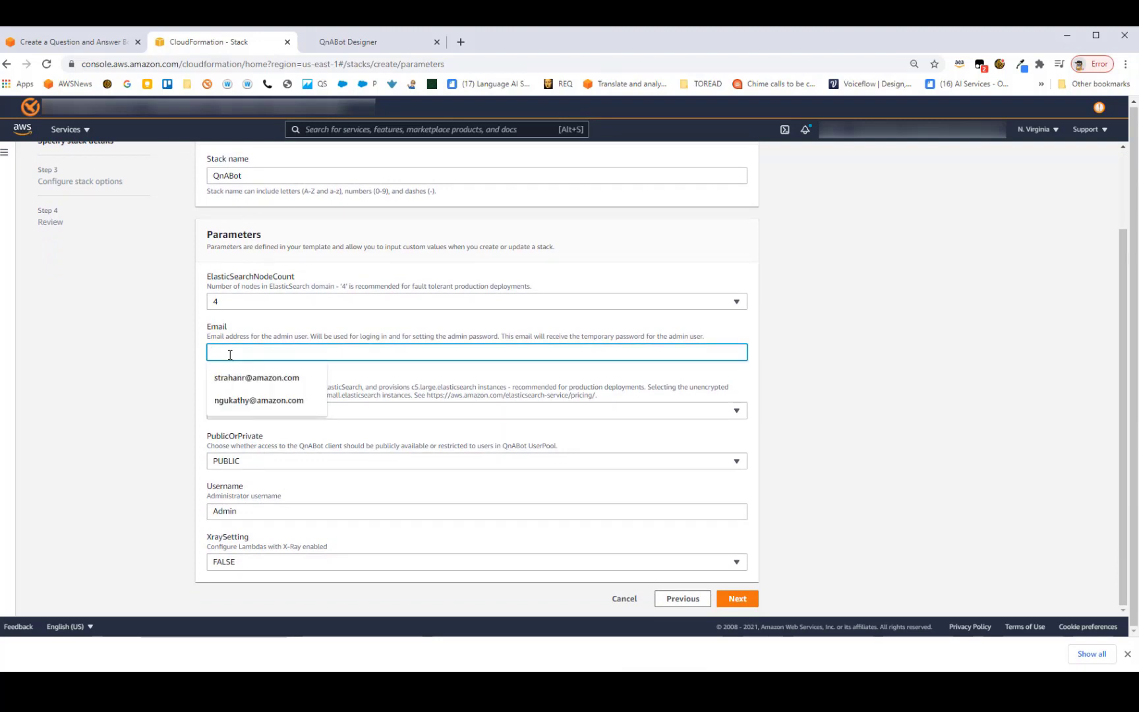
left_click(230, 378)
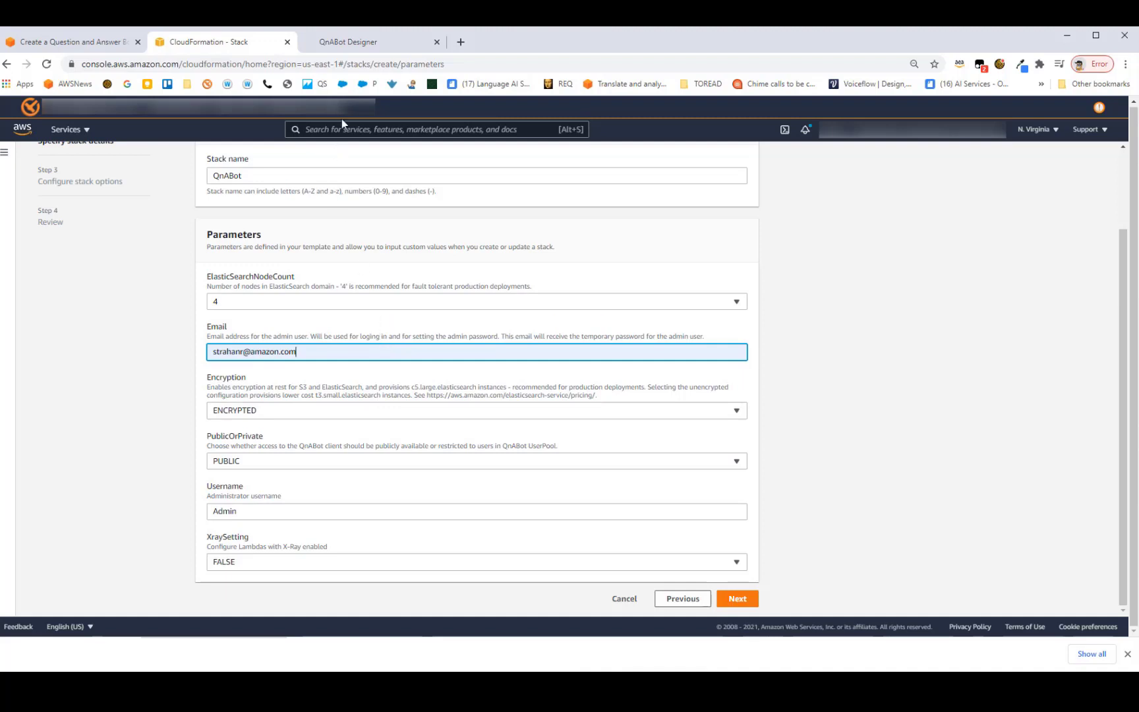
Step: Switch to the QnABot Designer, launch the QnABot Client from its tools, and sign in as Admin
left_click(344, 43)
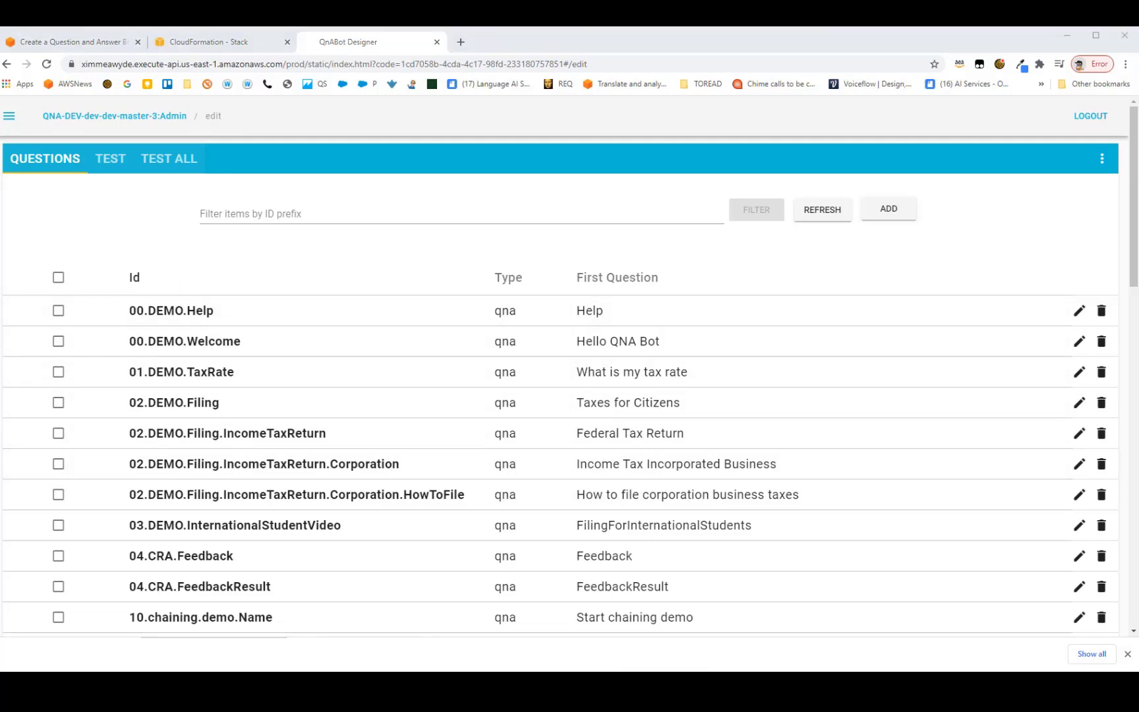
left_click(10, 116)
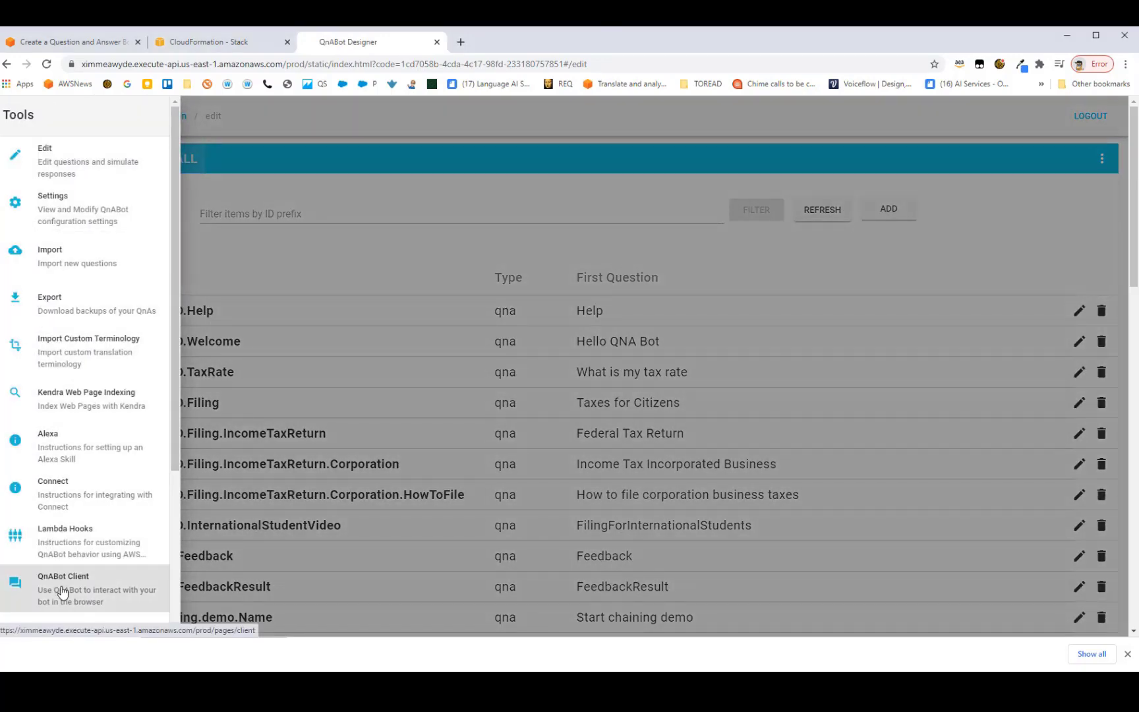
left_click(279, 124)
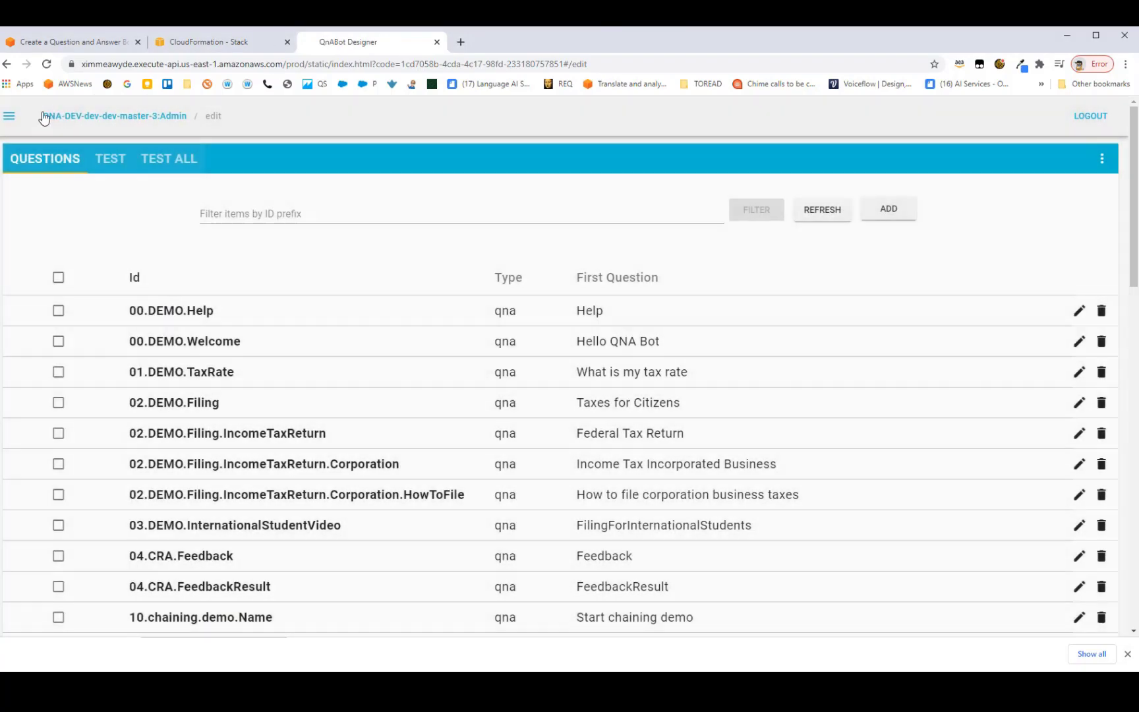
left_click(9, 117)
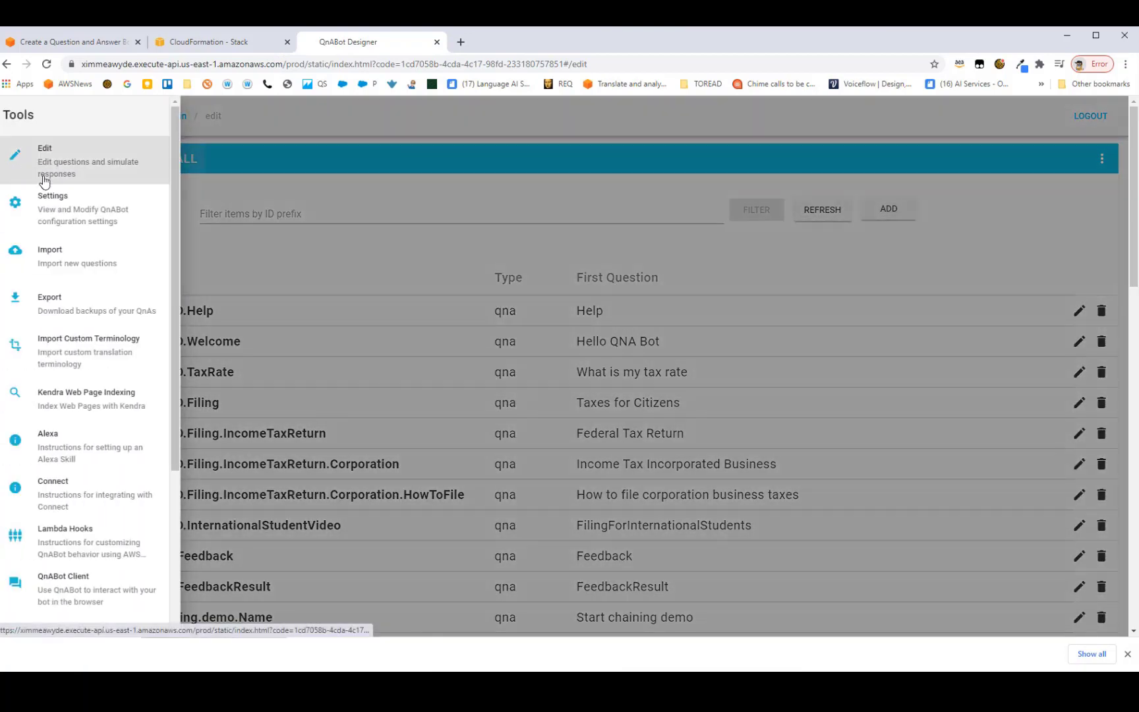
left_click(76, 592)
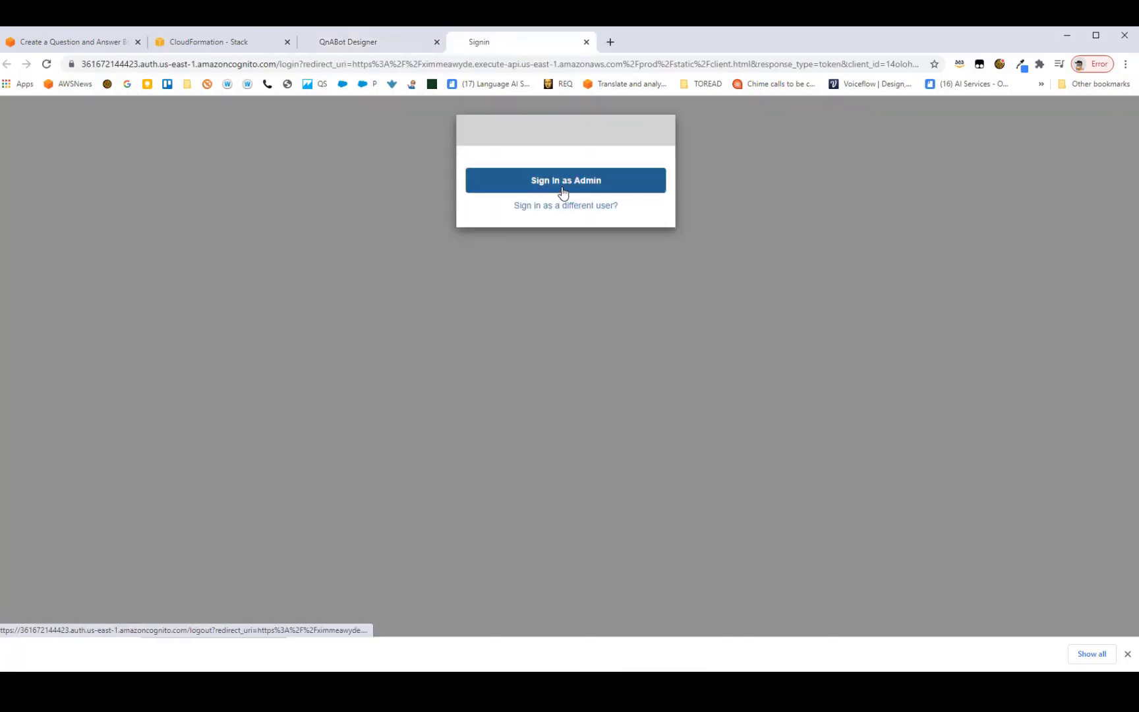
left_click(562, 190)
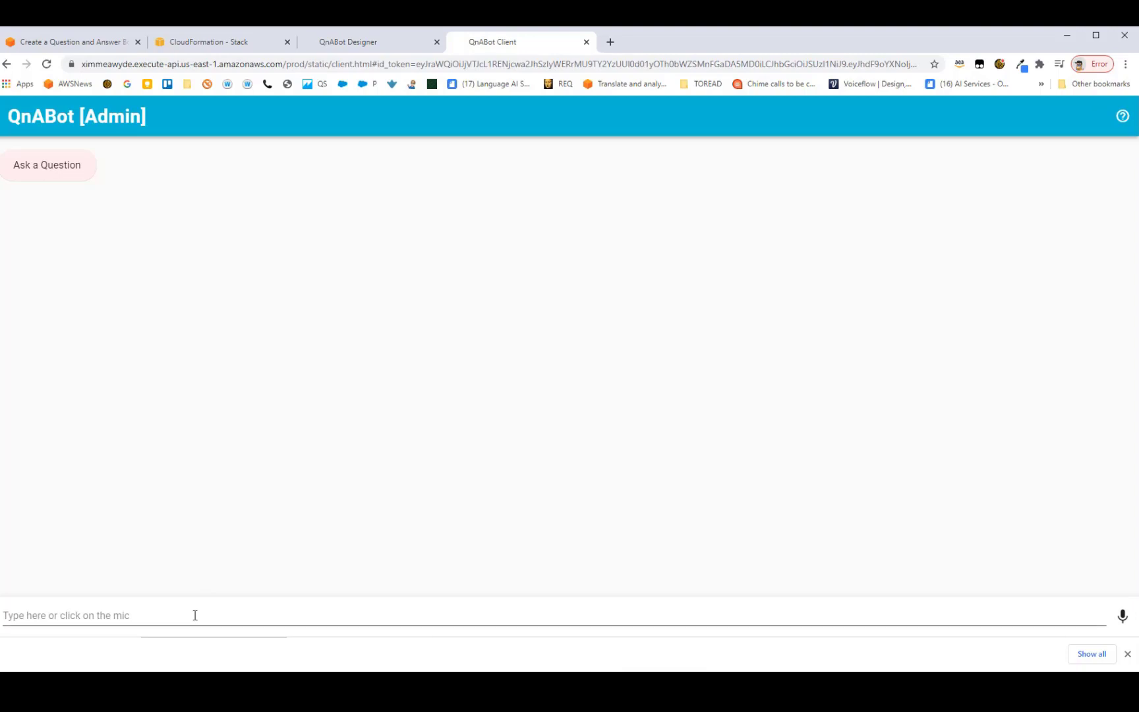
Step: Ask the bot "what is the population of France" in the chat
left_click(194, 615)
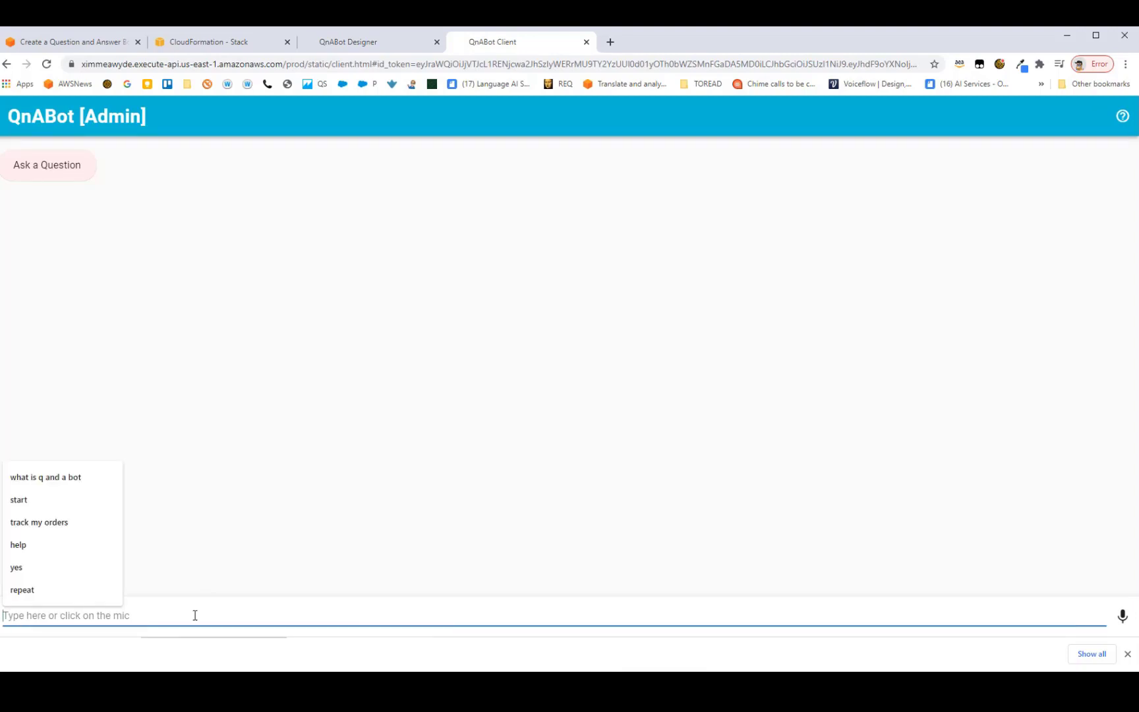
type("what is thge population of France")
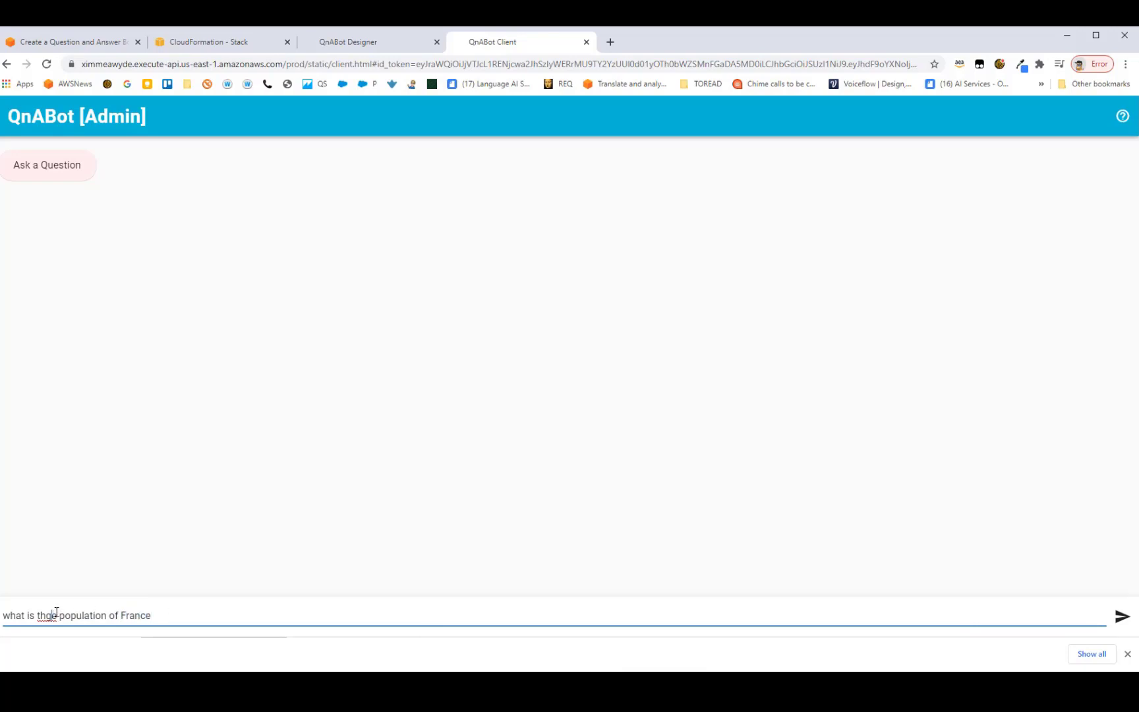
left_click(53, 614)
key("BackSpace")
left_click(159, 612)
key("Return")
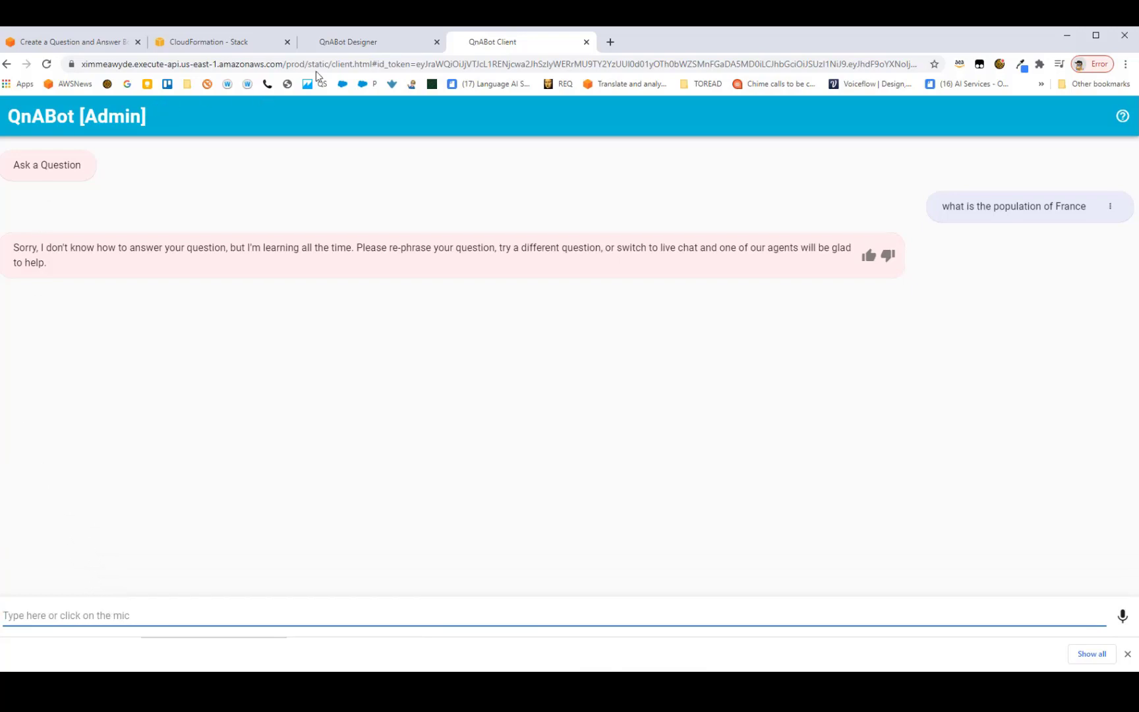
Step: Start a new qna item in the QnABot Designer and set its Item ID to 0.population
left_click(350, 43)
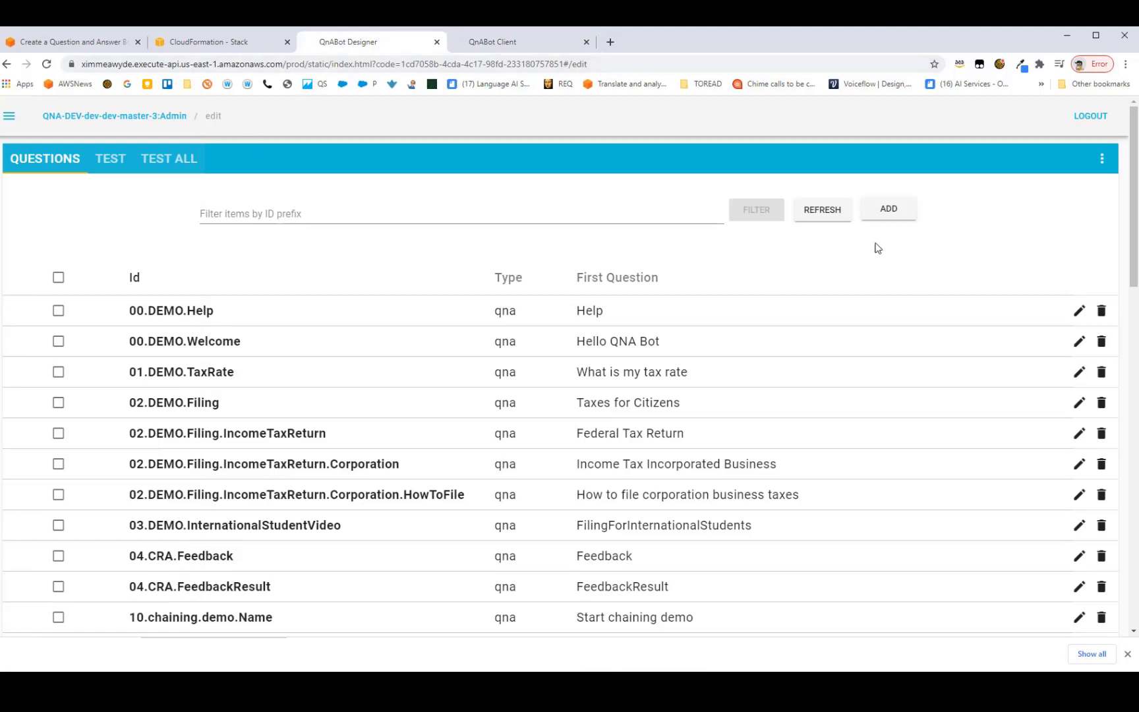
left_click(884, 220)
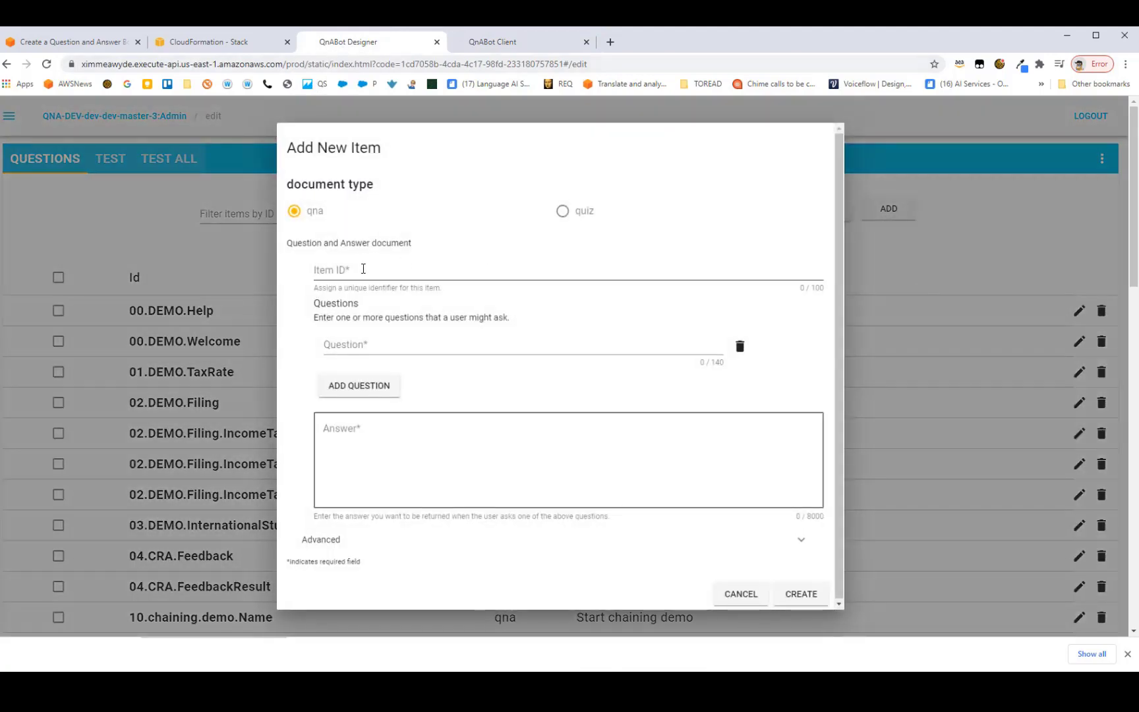
left_click(363, 270)
type("0")
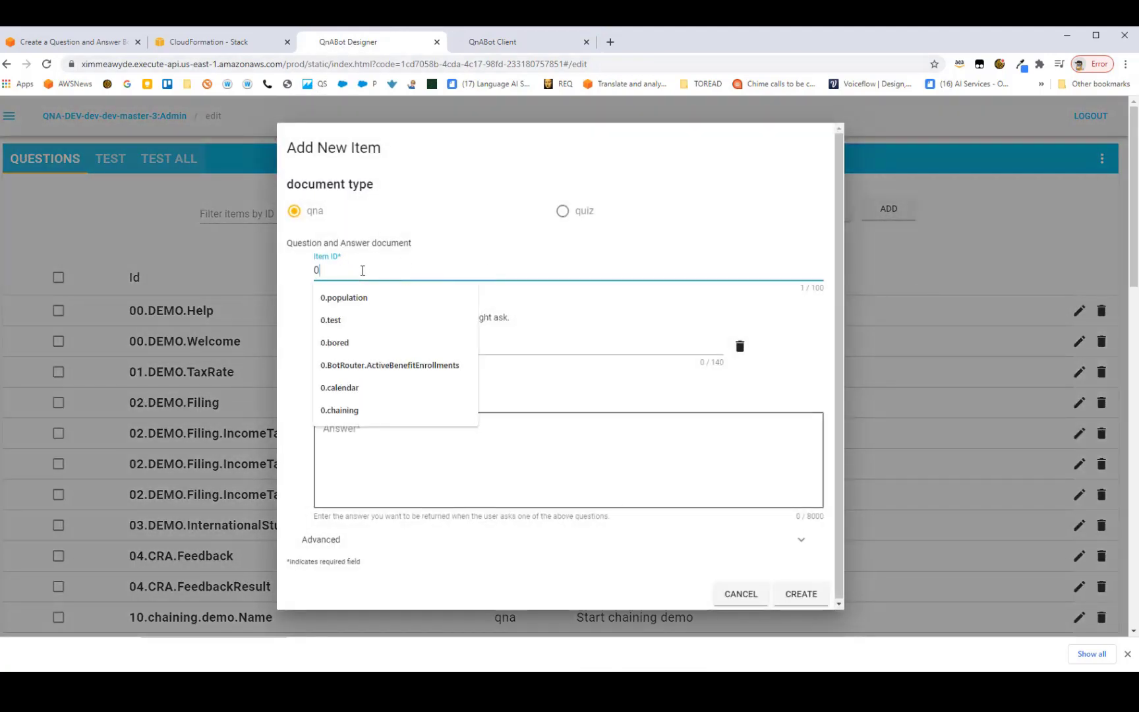
type(".population")
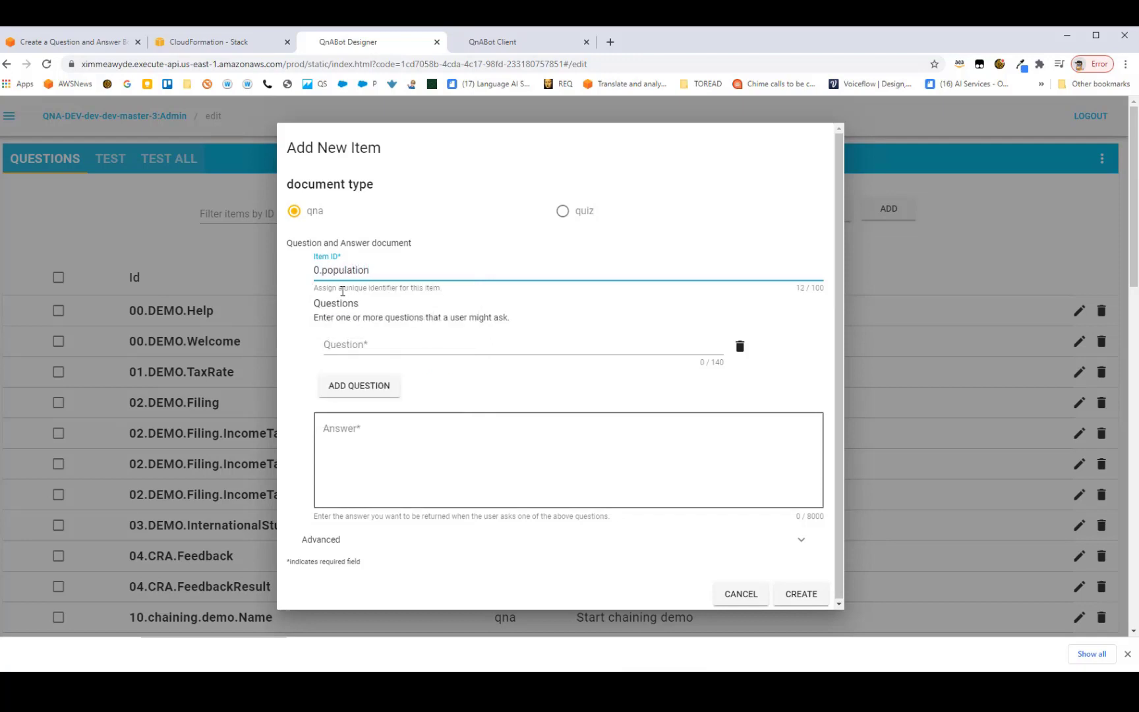
Step: Enter the question "What is the population of France" with the answer "About 67 million" and create the item
left_click(362, 345)
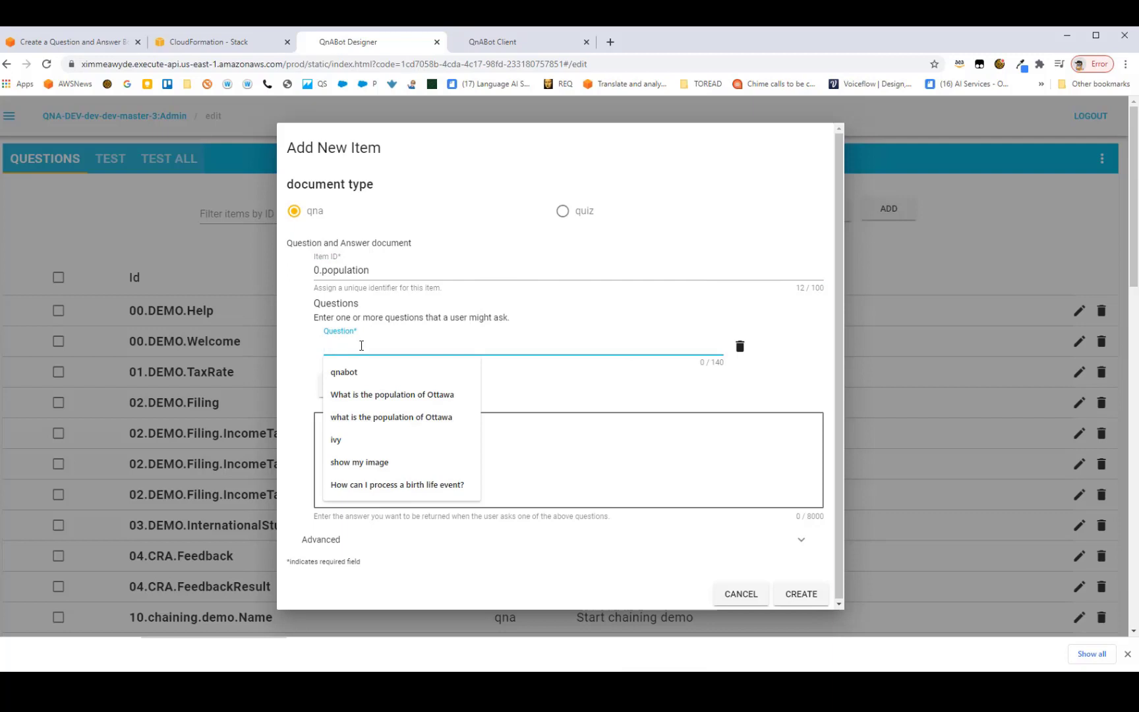
type("What ")
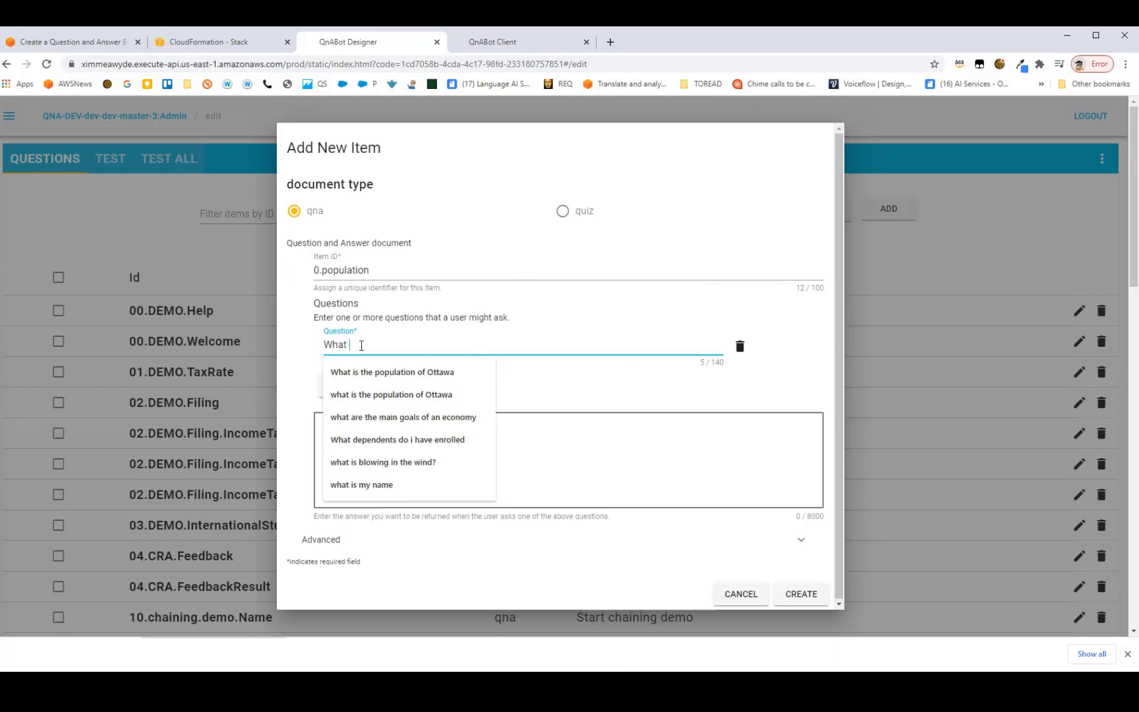
type("is the popul")
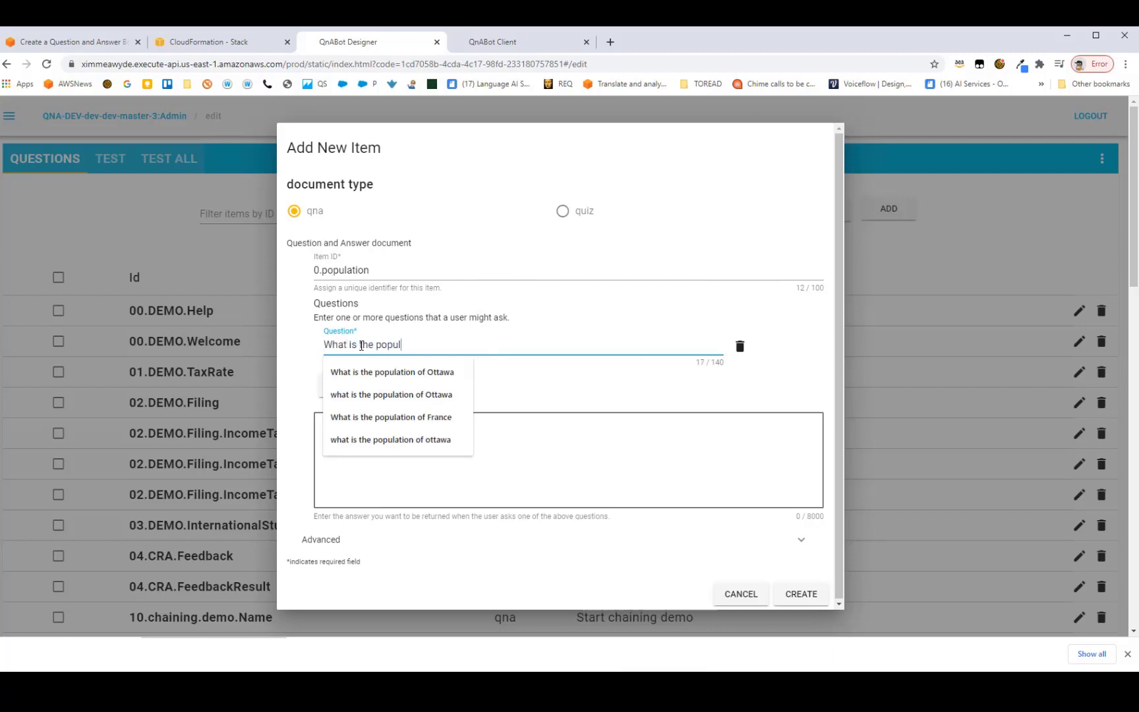
type("ation of France")
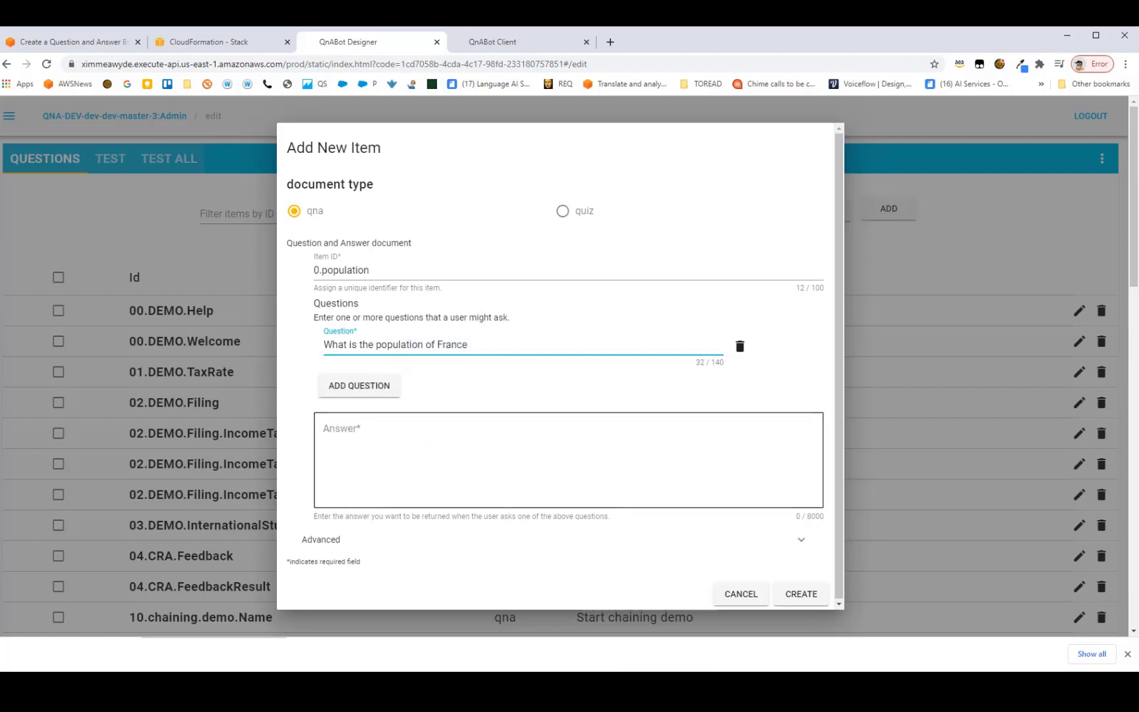
left_click(391, 458)
type("About 67 million")
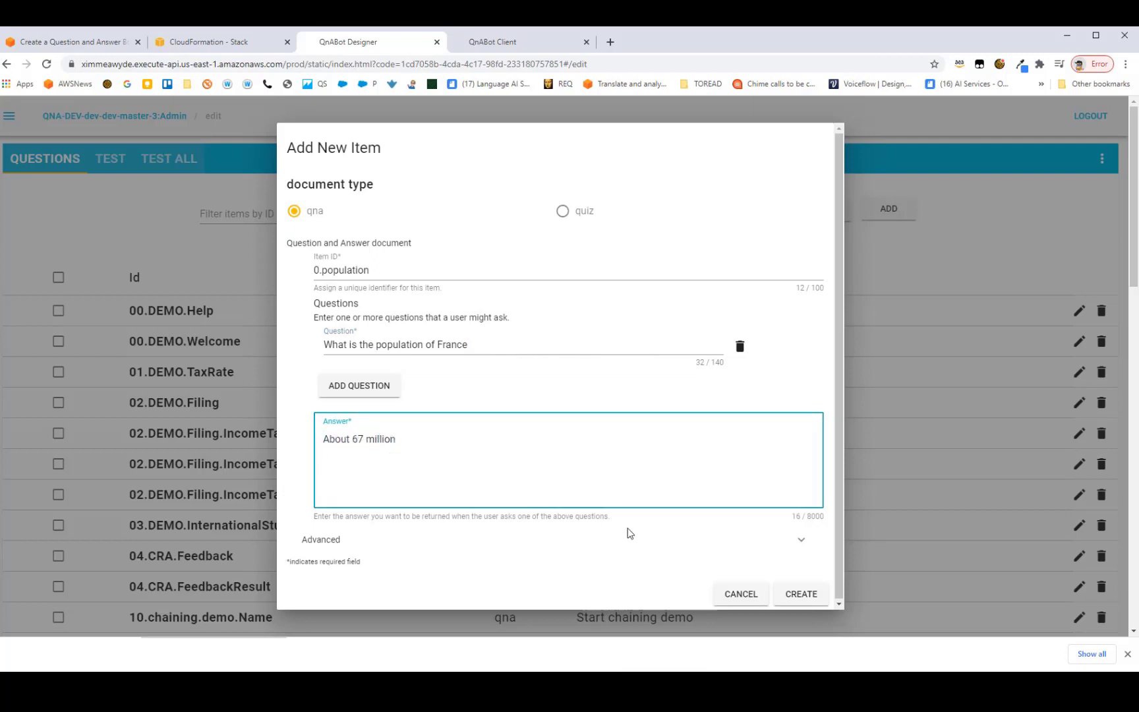
left_click(797, 601)
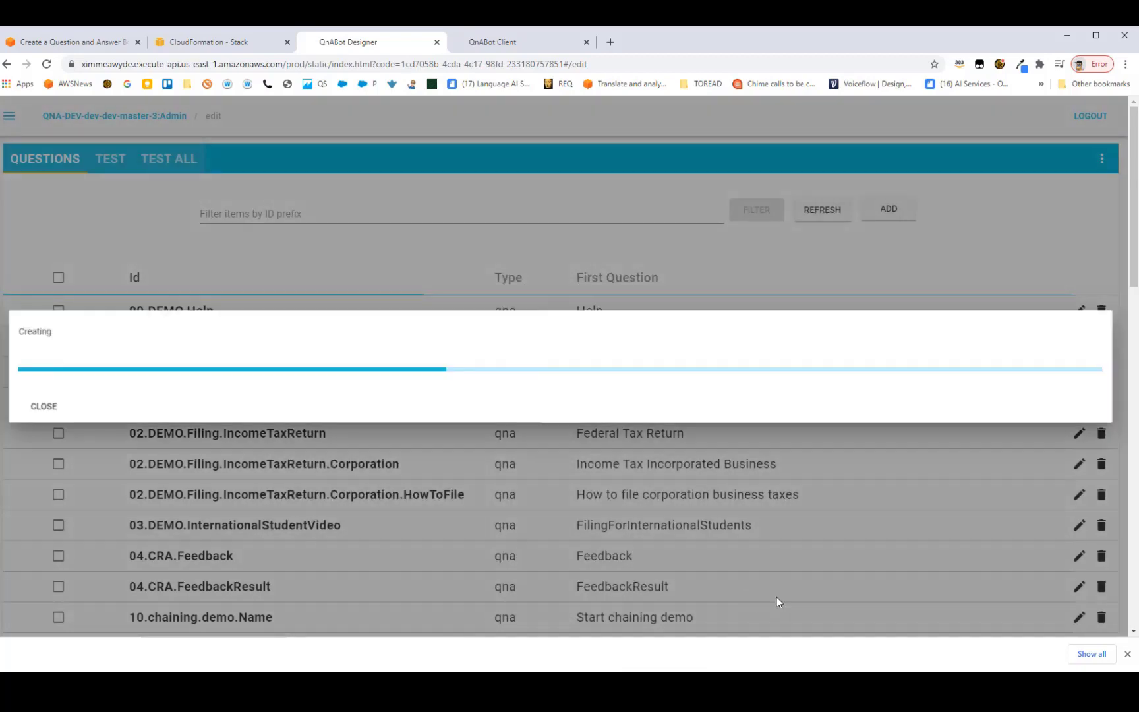
left_click(43, 411)
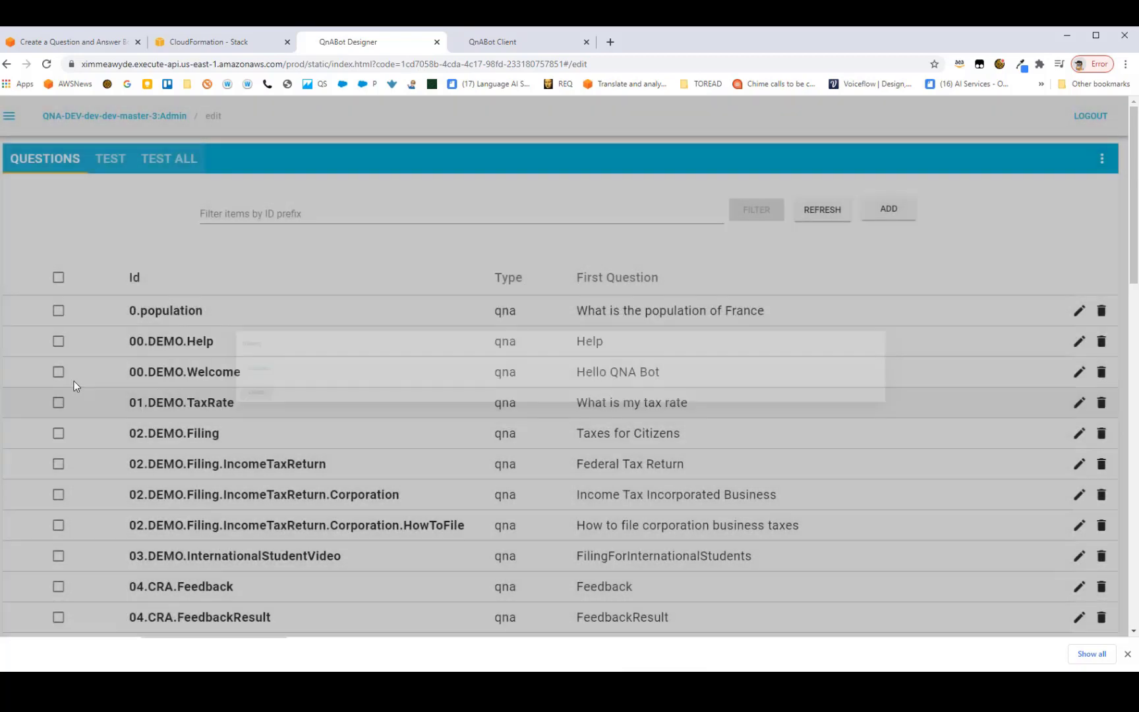
Step: Resend the earlier France population question in the QnABot Client chat
left_click(497, 47)
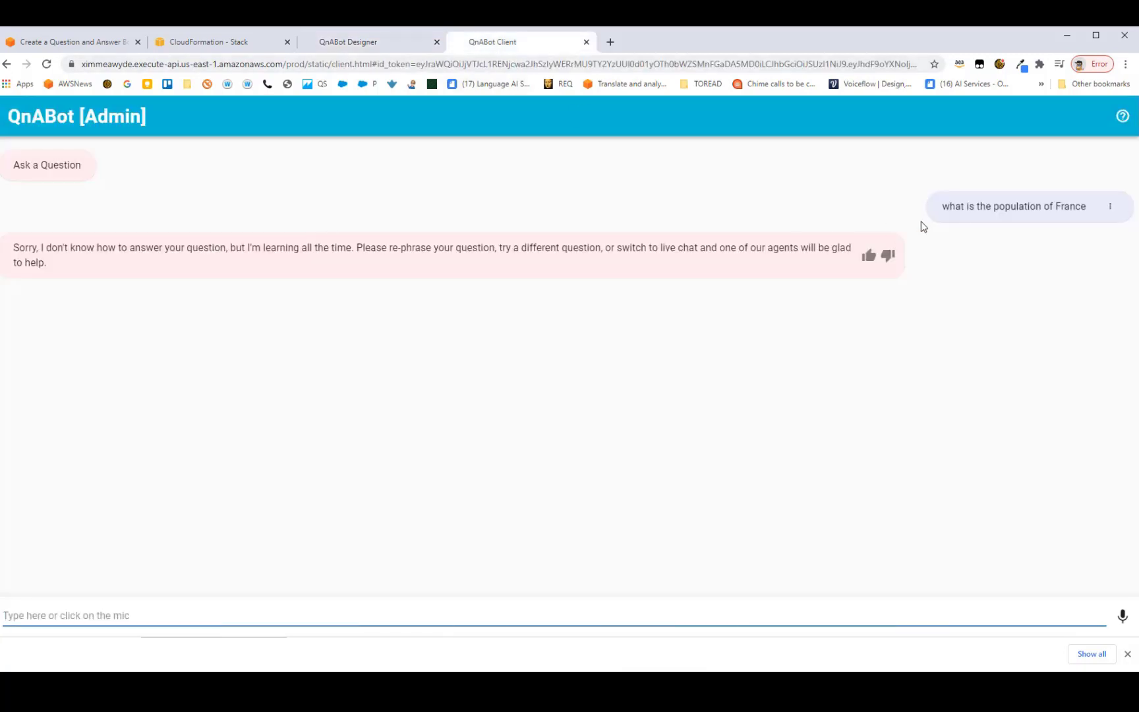
left_click(1111, 207)
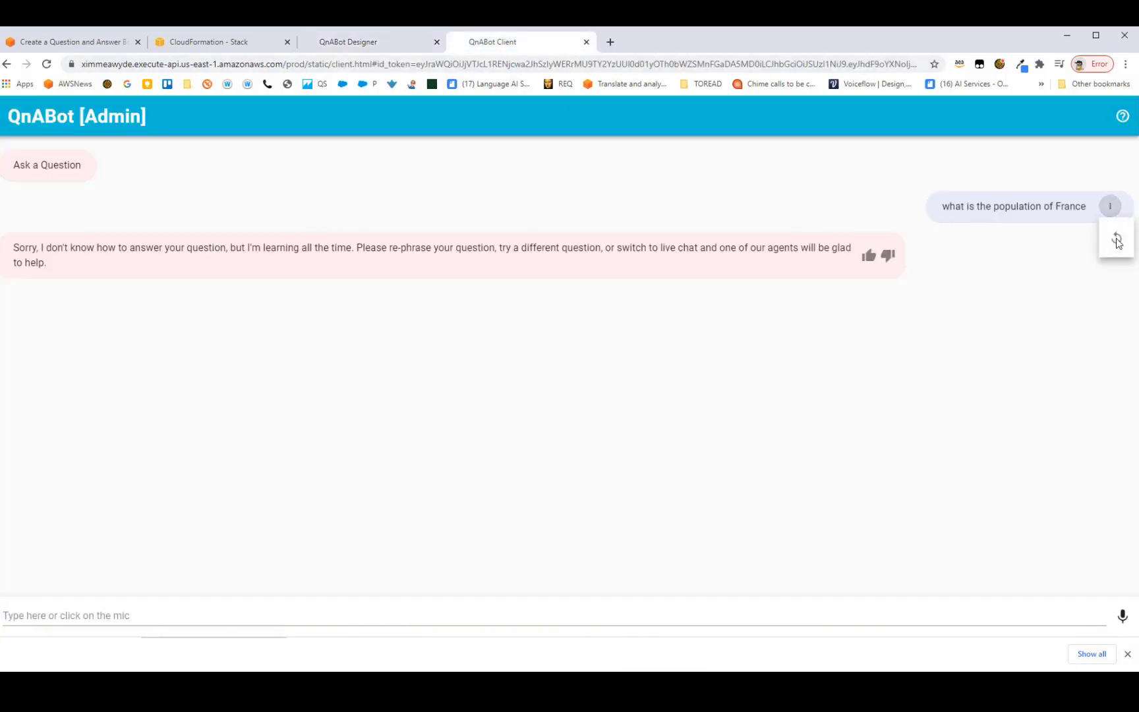
left_click(1115, 237)
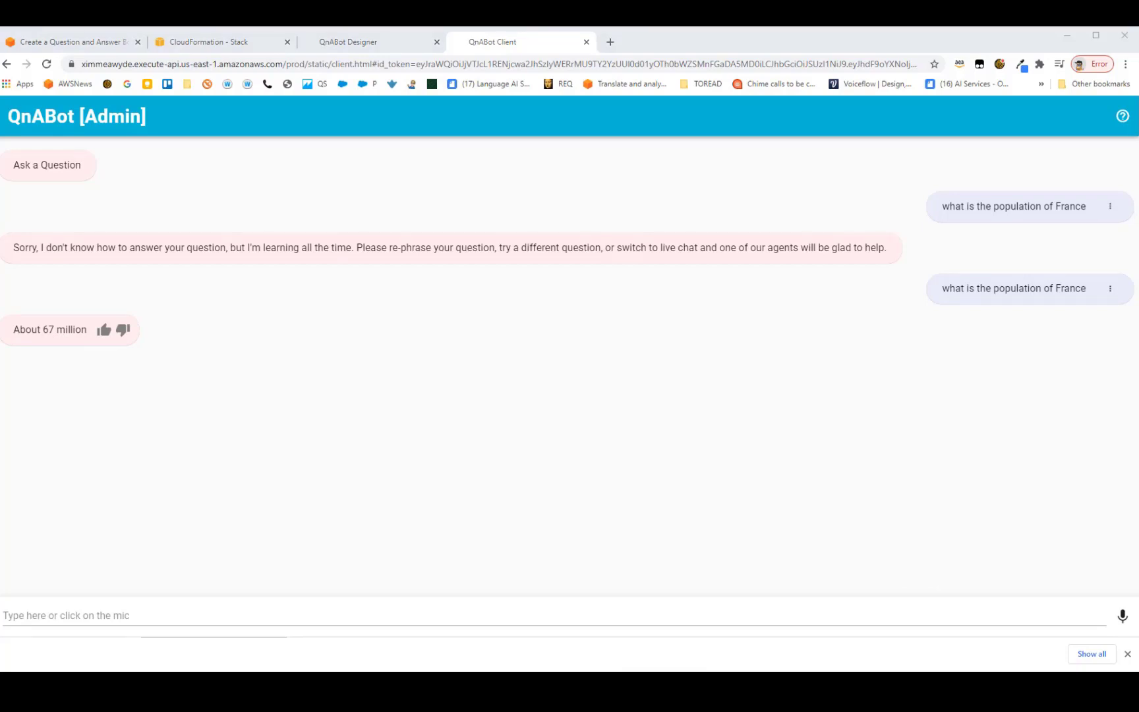
Step: In the QnABot Designer, give the 0.population item the Markdown answer "# France" with "France's population is around **67 million** people" below, and update the item
left_click(330, 41)
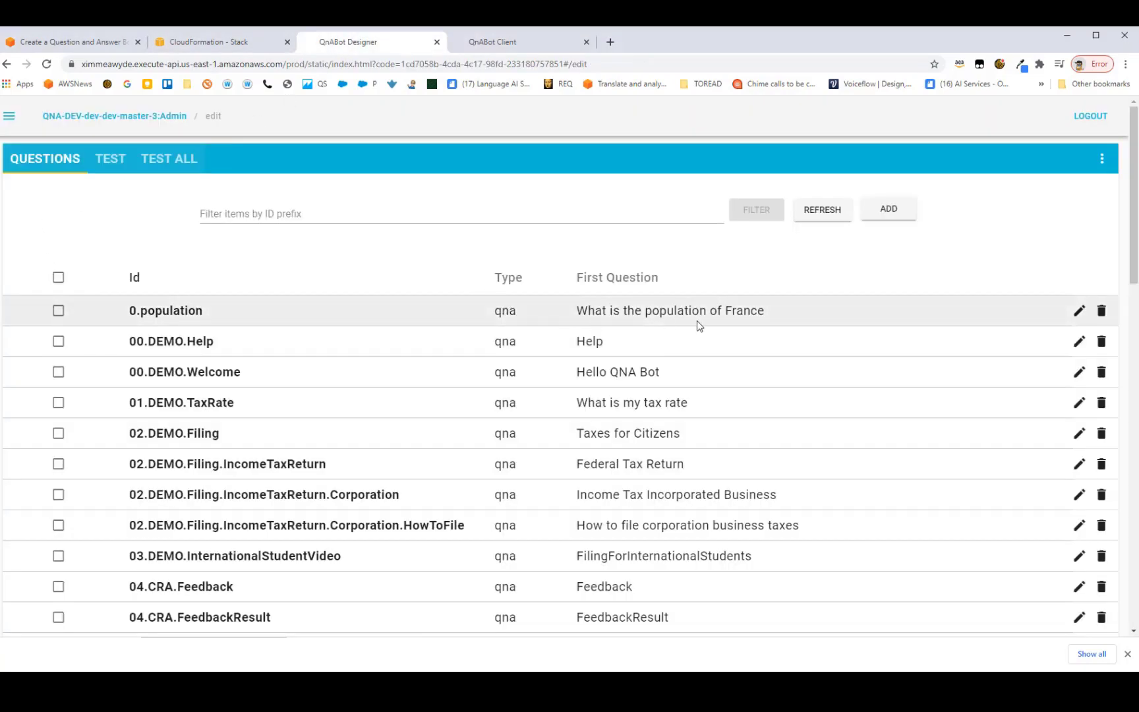
left_click(1079, 310)
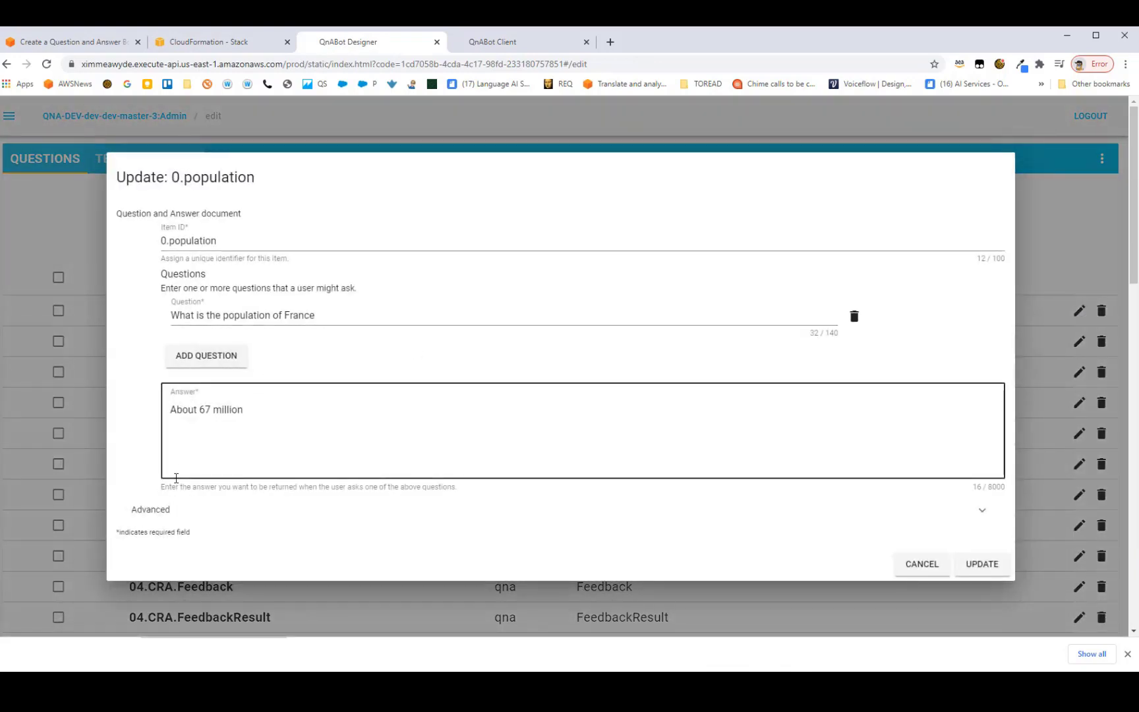
left_click(152, 510)
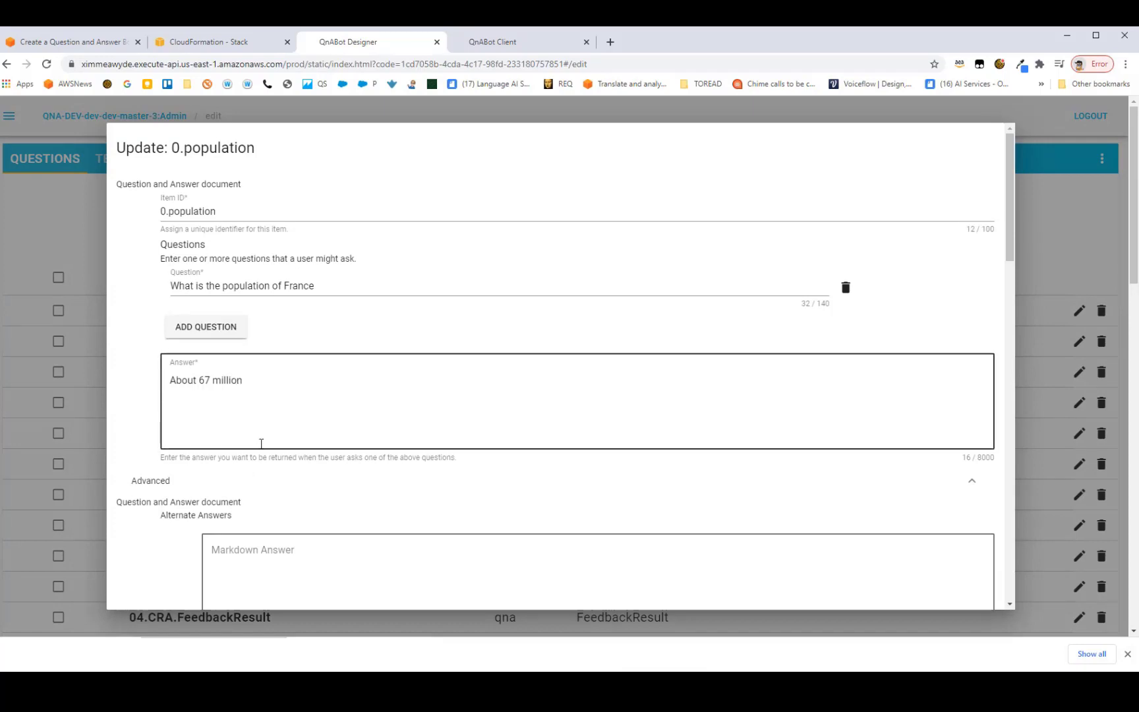
scroll(261, 443, "down", 3)
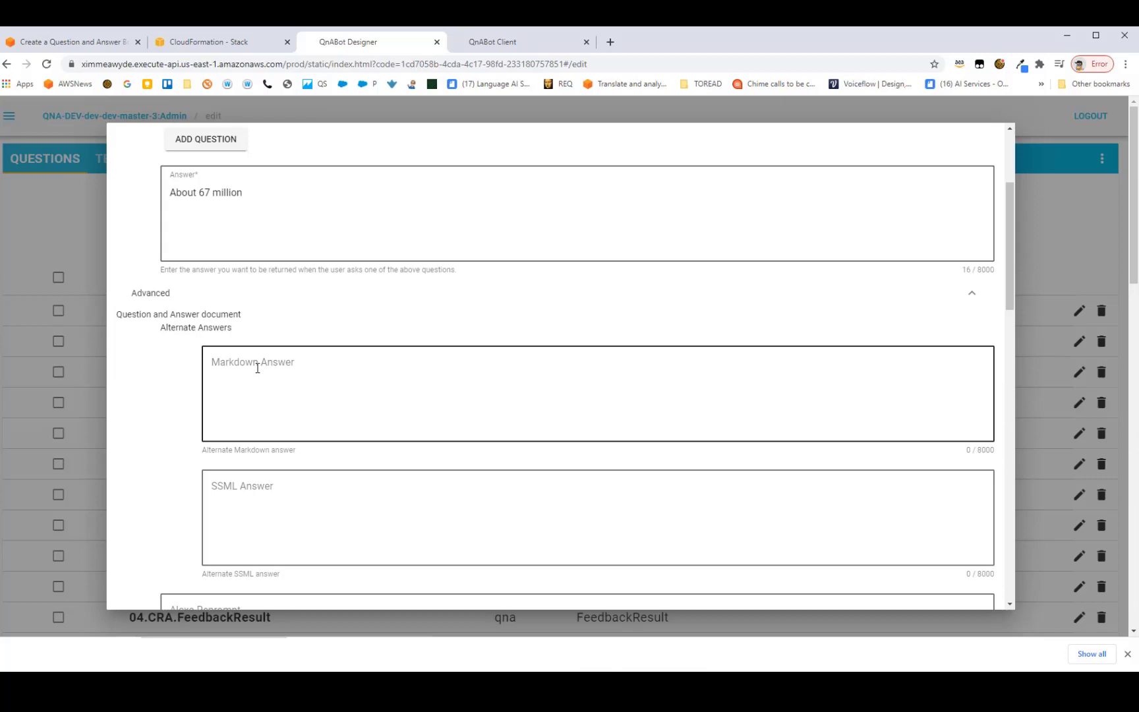
scroll(281, 452, "down", 1)
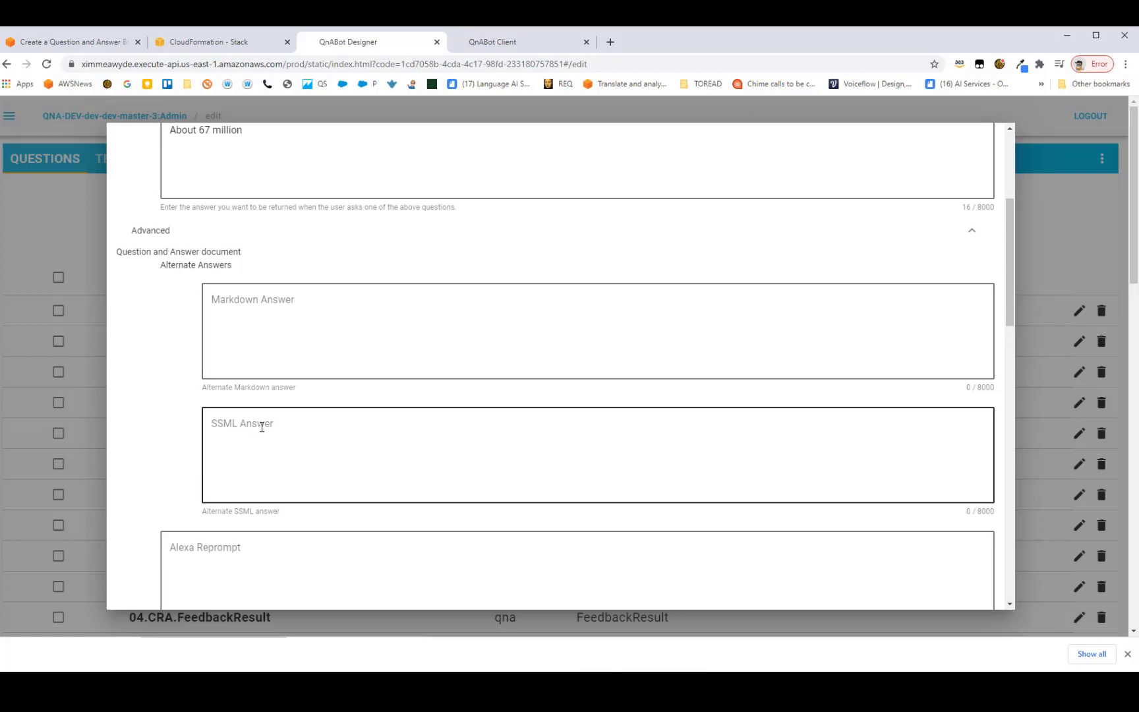
left_click(249, 304)
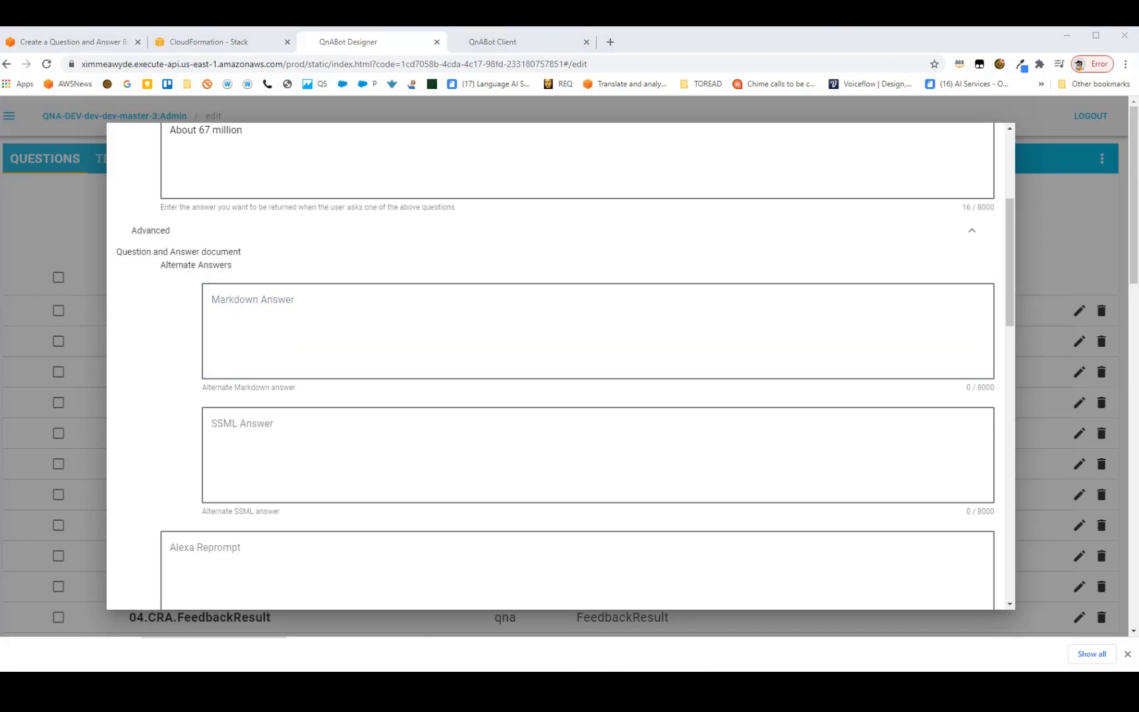
left_click(245, 314)
type("# France France's population is around **67 million** people")
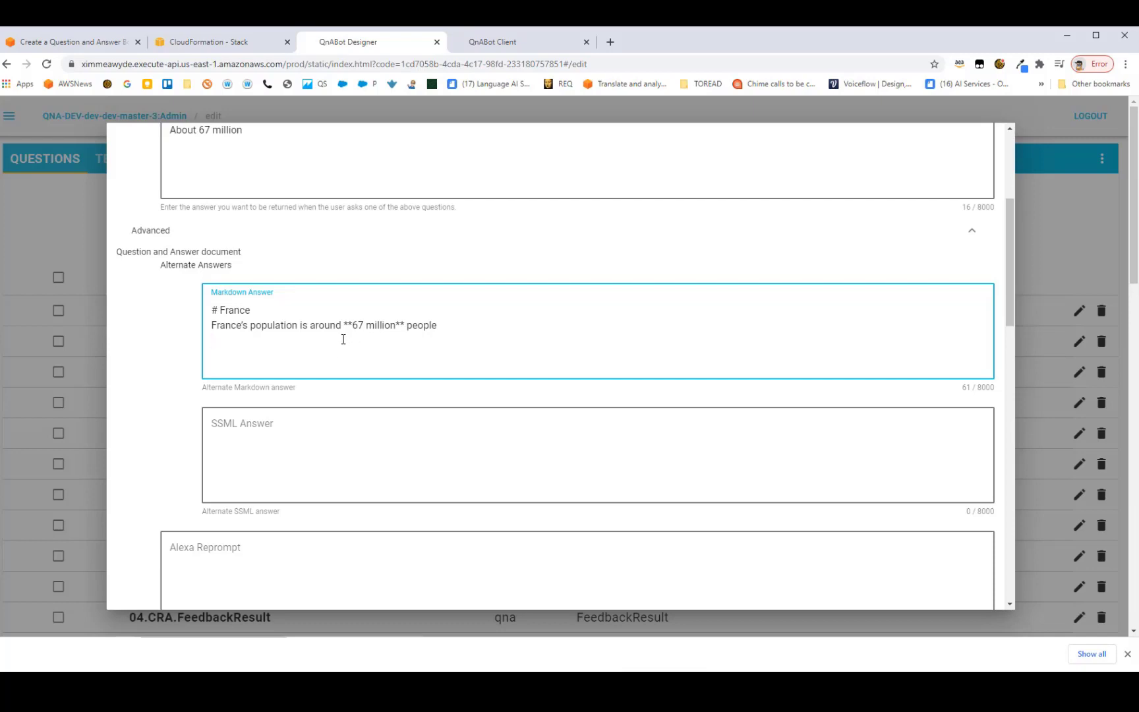
scroll(356, 351, "down", 15)
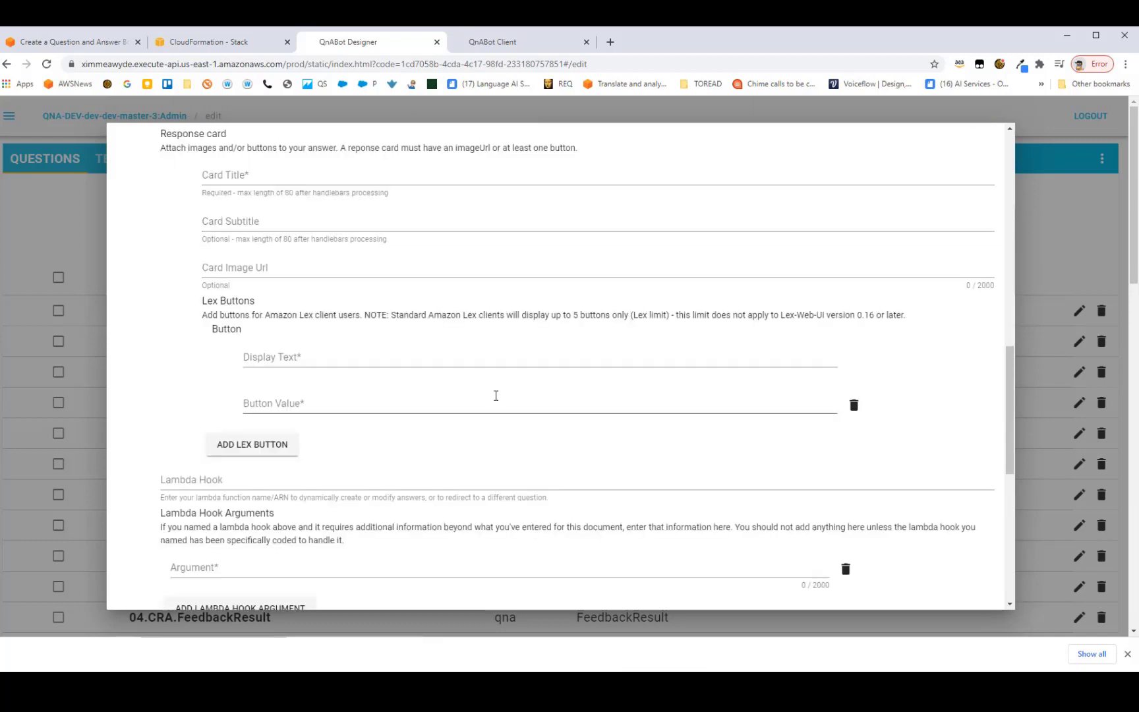
left_click(971, 593)
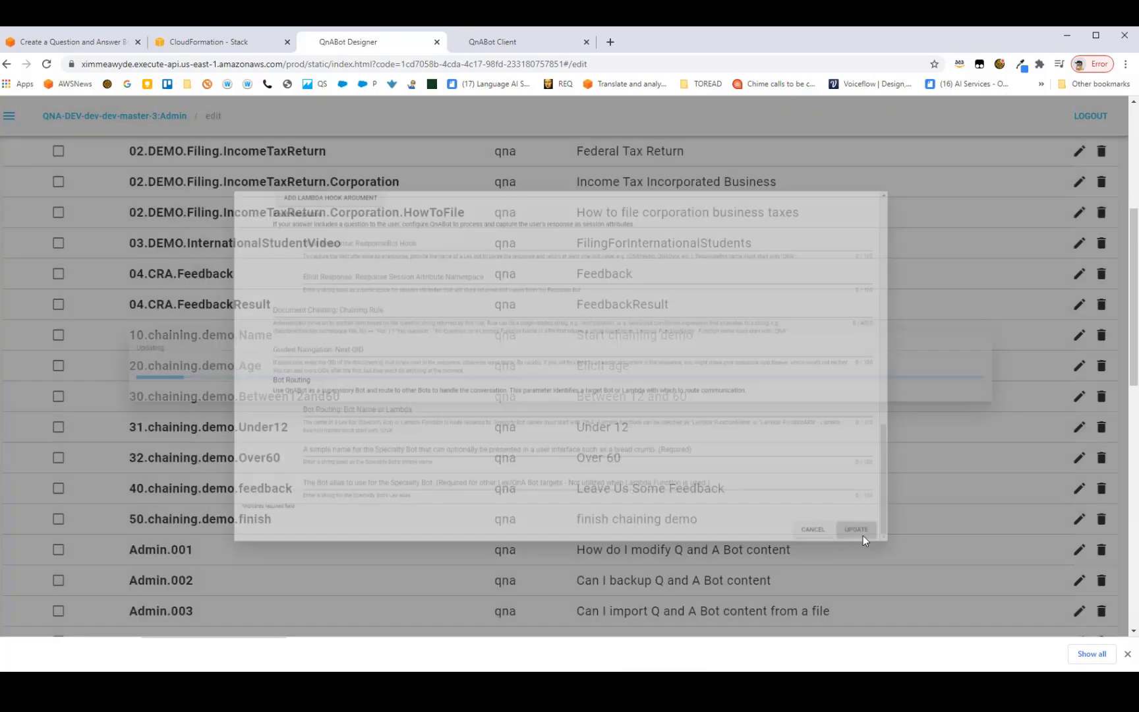
Step: Switch to the QnABot Client and resend the latest "what is the population of France" message
left_click(492, 43)
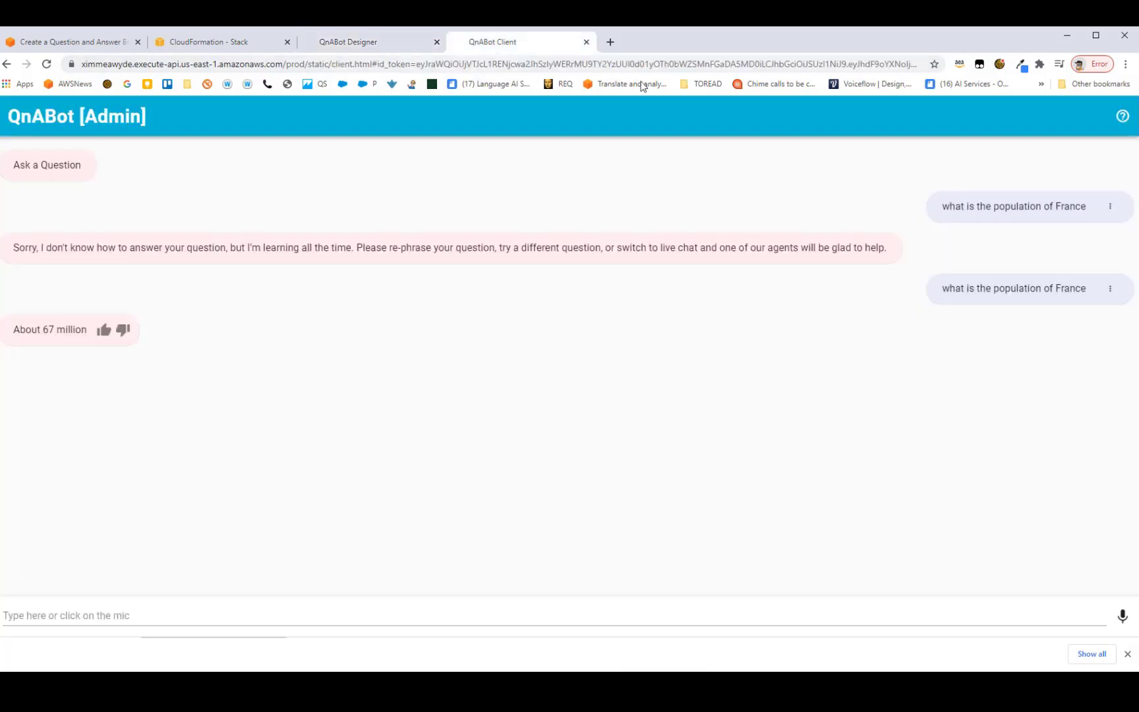
left_click(1110, 289)
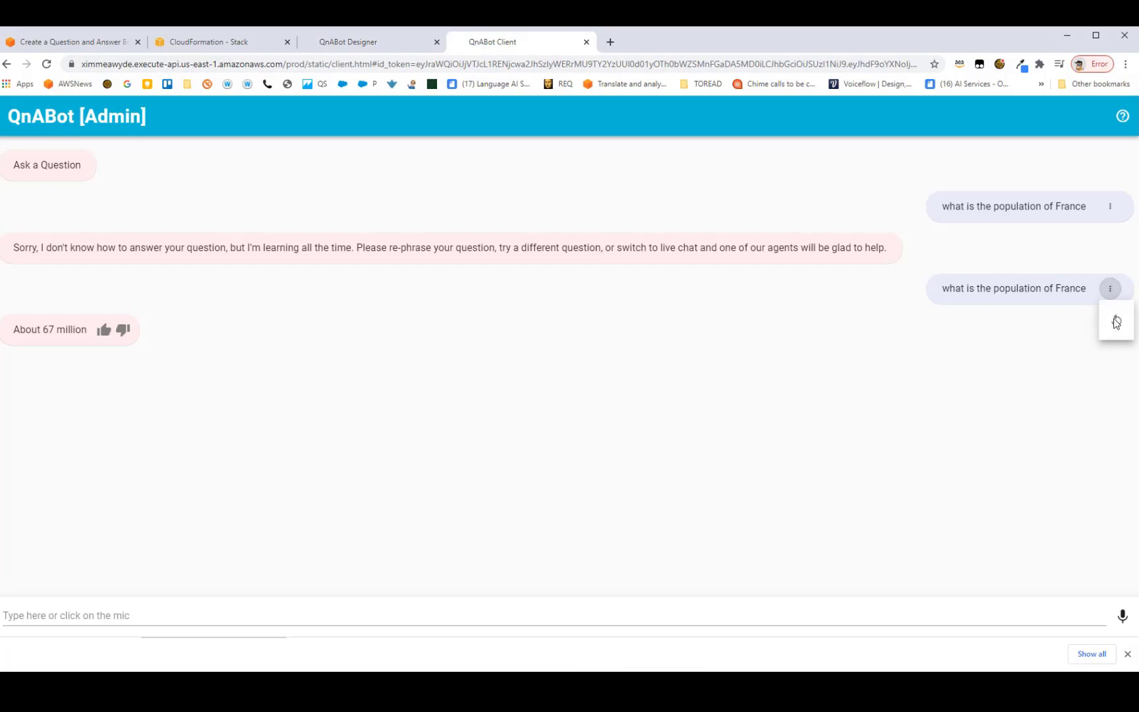
left_click(1116, 315)
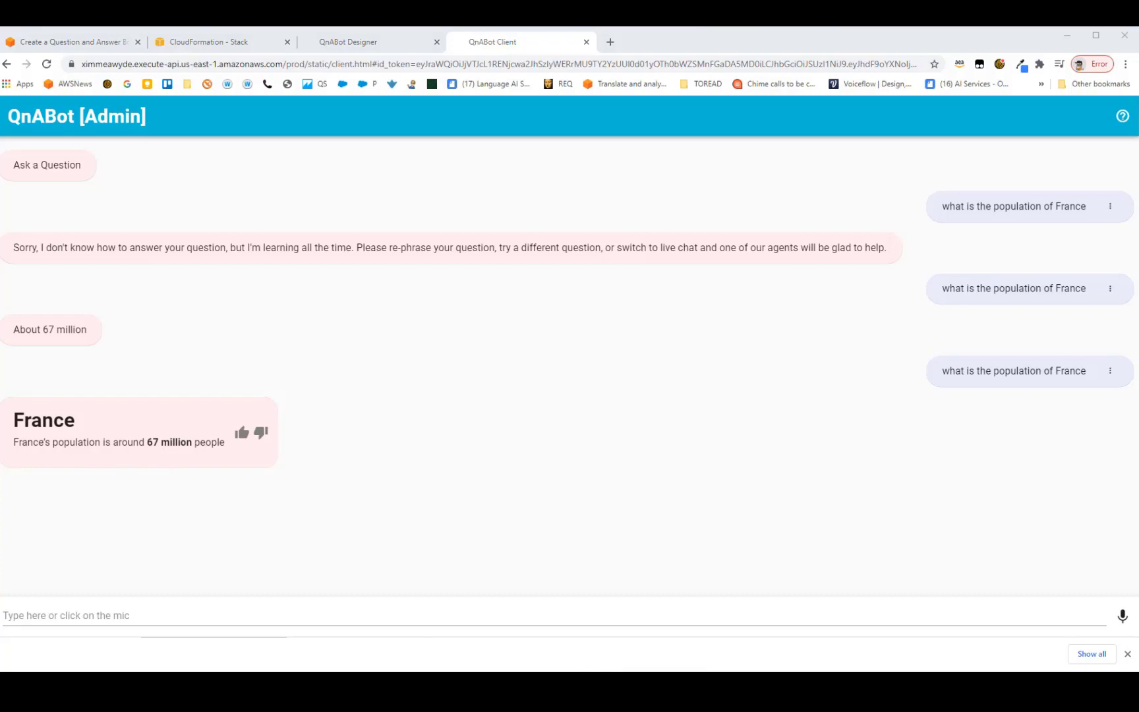
Step: Ask the bot "quelle est la population de la France" and "¿cuál es la población de Francia?" in the chat
left_click(58, 620)
type("quelle est la population de la France")
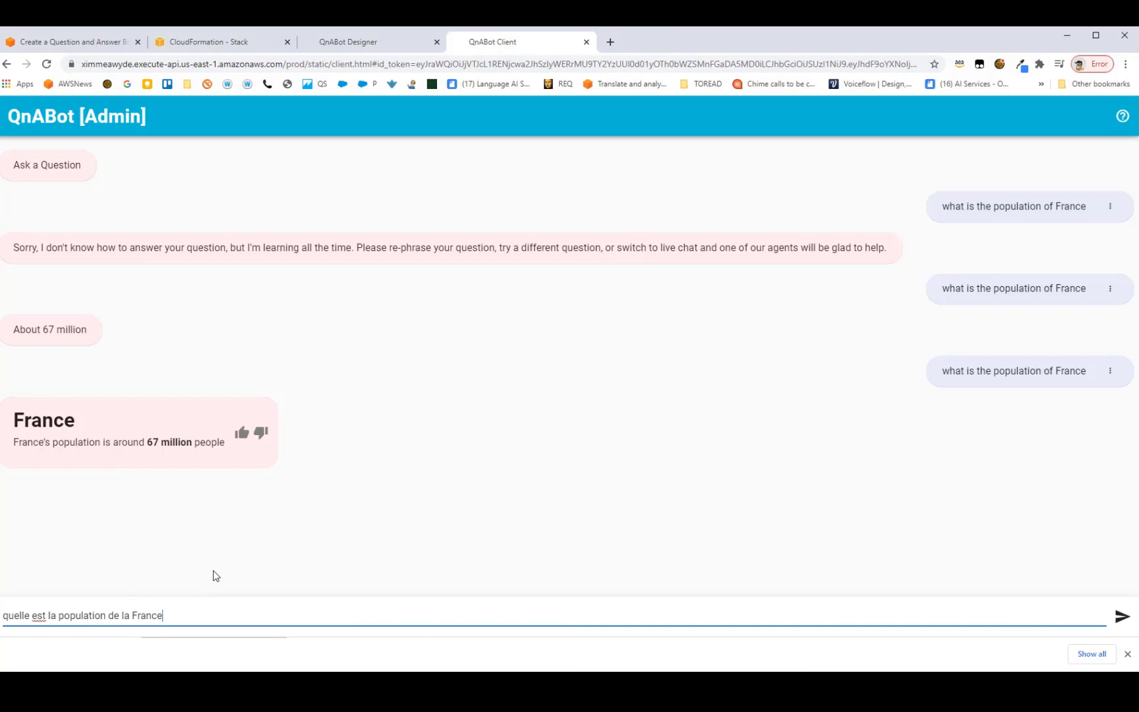
key("Return")
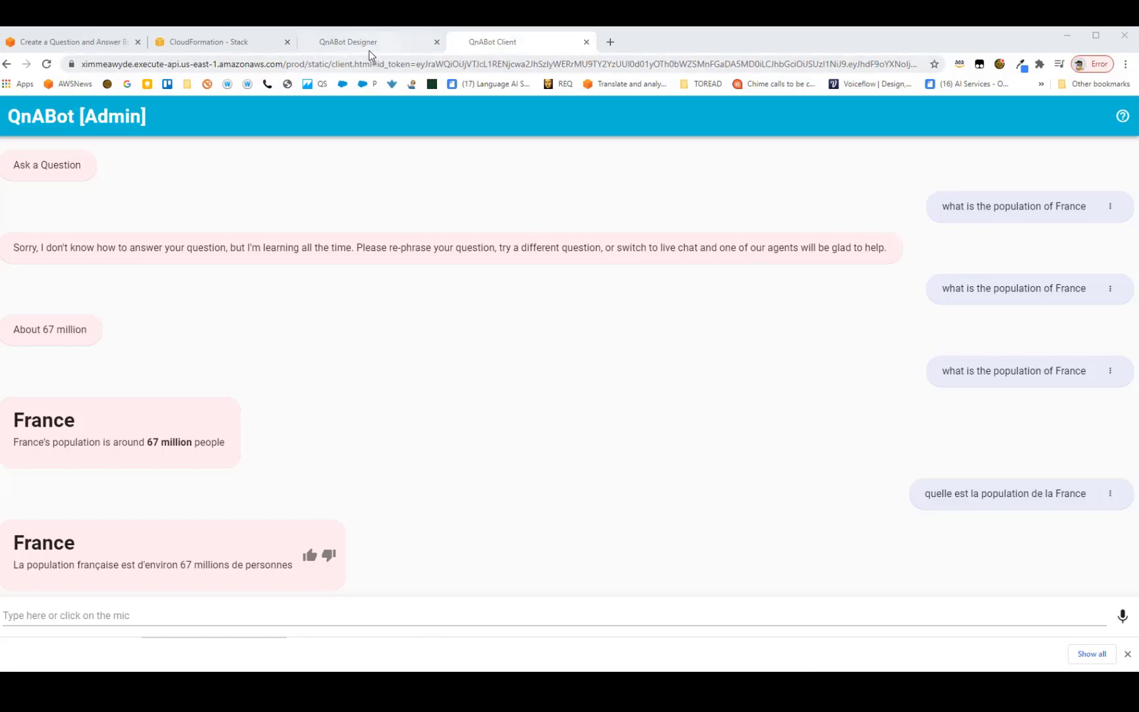
left_click(281, 615)
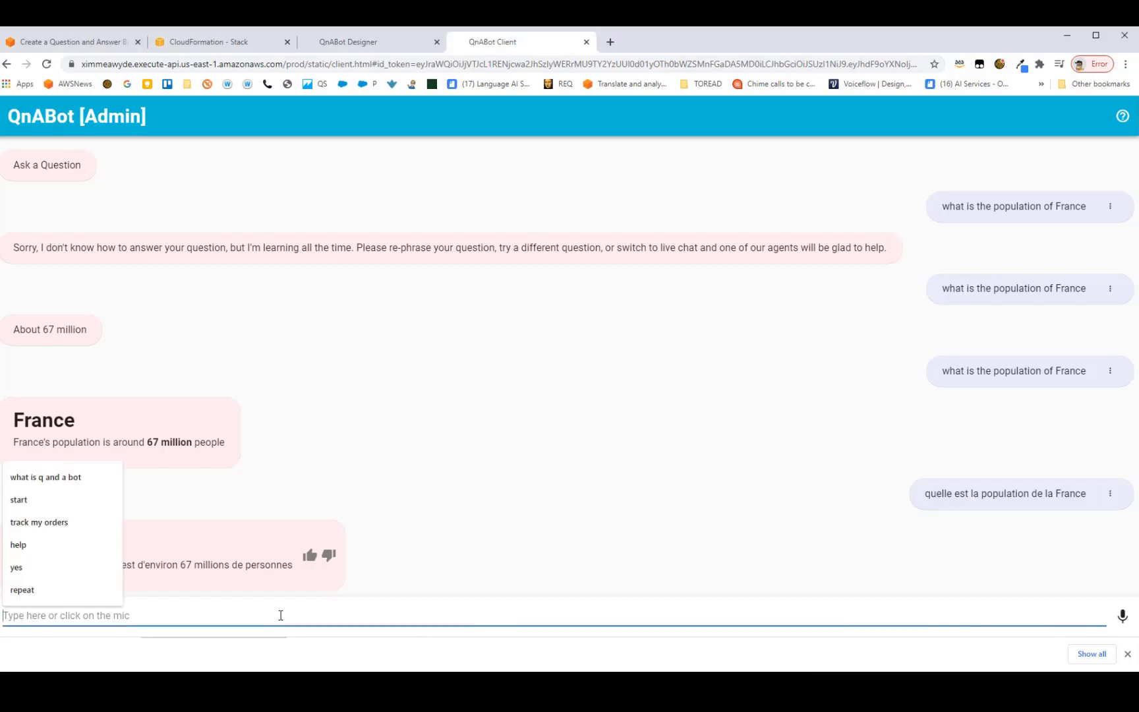
type("¿cuál es la población de Francia?")
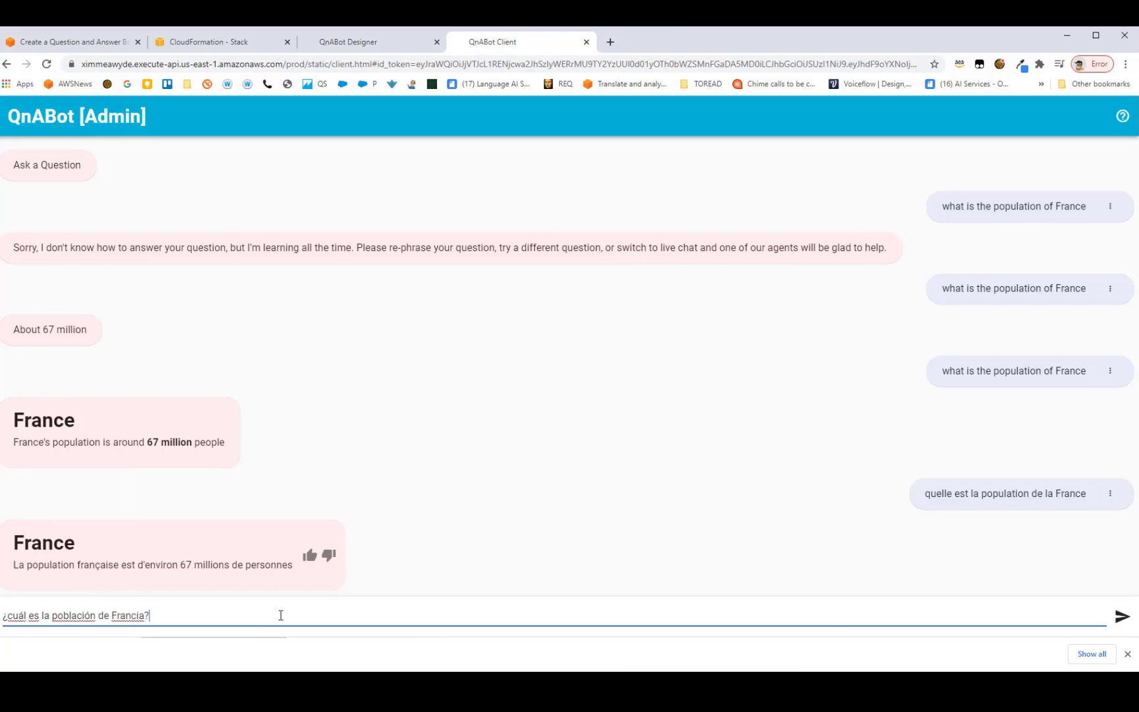
key("Return")
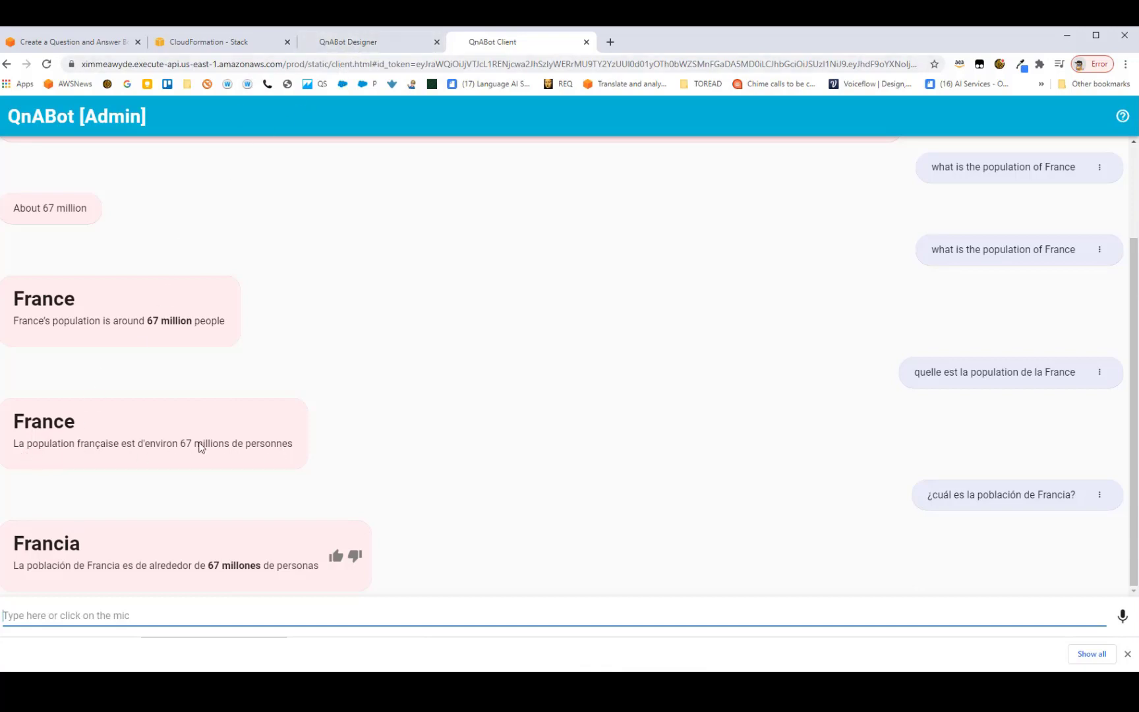
Step: In the Designer, wrap 0.population's Markdown answer in {{#defaultLang}}, add an {{#ifLang 'fr'}} "# France" block reading "Plus de 67 millions de personnes vivent en France", and update
left_click(334, 46)
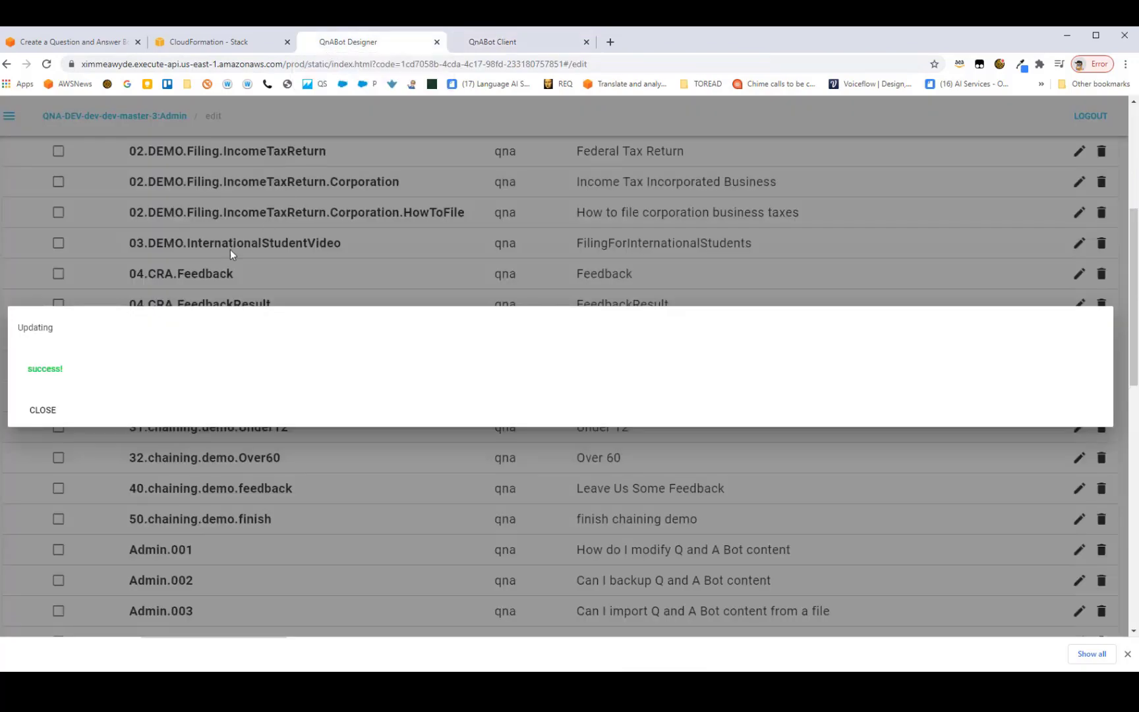
left_click(49, 407)
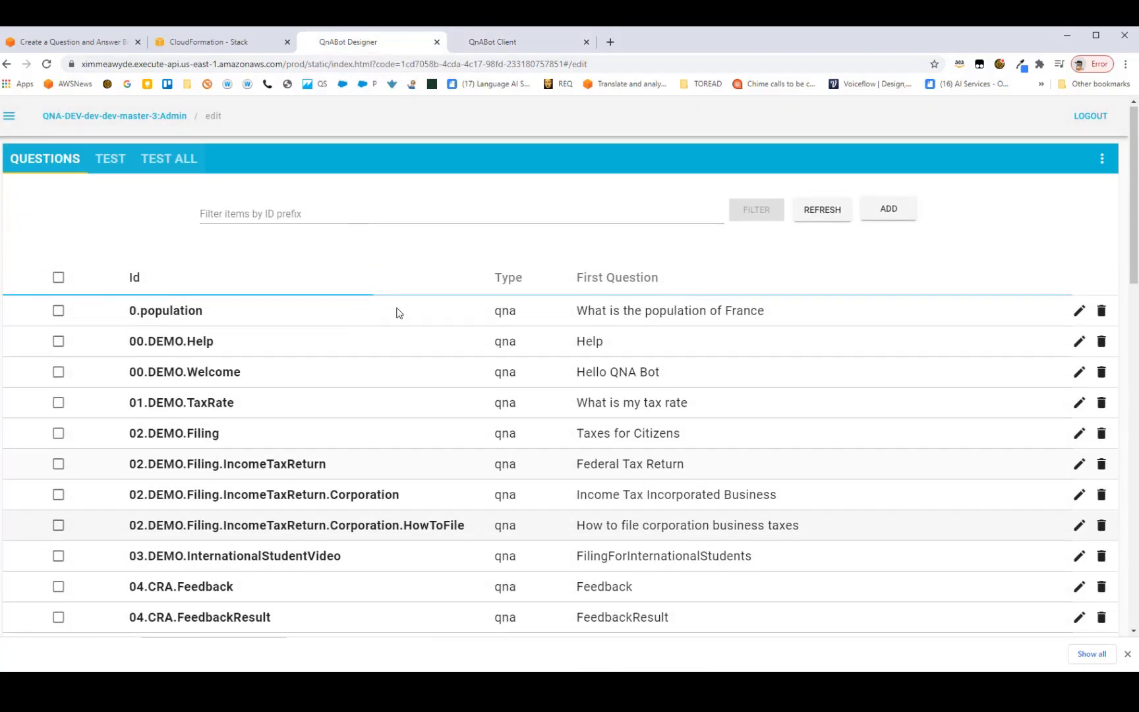
left_click(1079, 311)
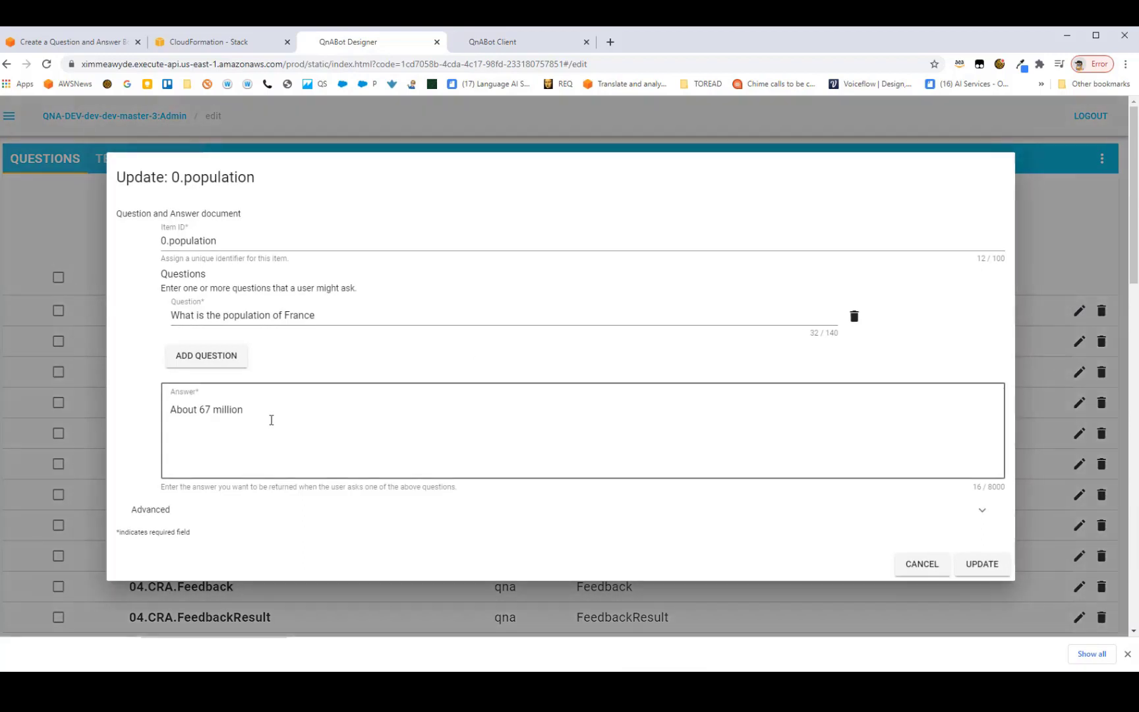
left_click(167, 521)
scroll(262, 491, "down", 2)
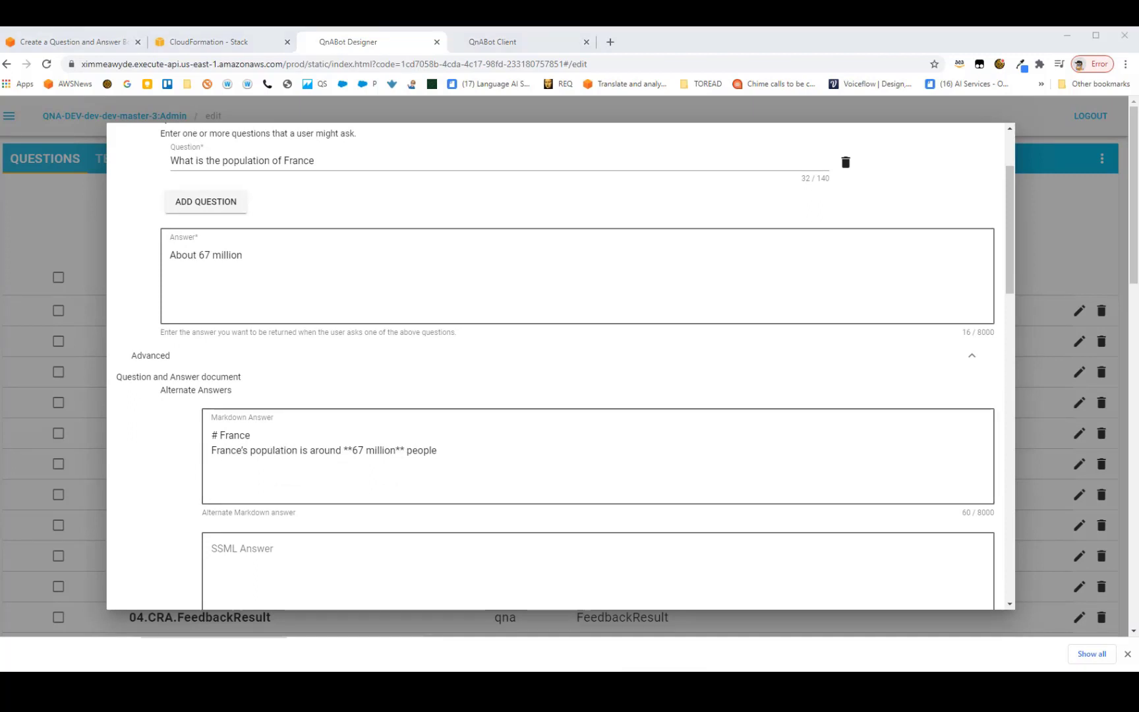
left_click_drag(468, 457, 206, 436)
type("{{#ifLang 'fr'}} # France Plus de 67 millions de personnes vivent en France {{/ifLang}}  {{#defaultLang}} # France France's population is around **67 million** people {{/defaultLang}}")
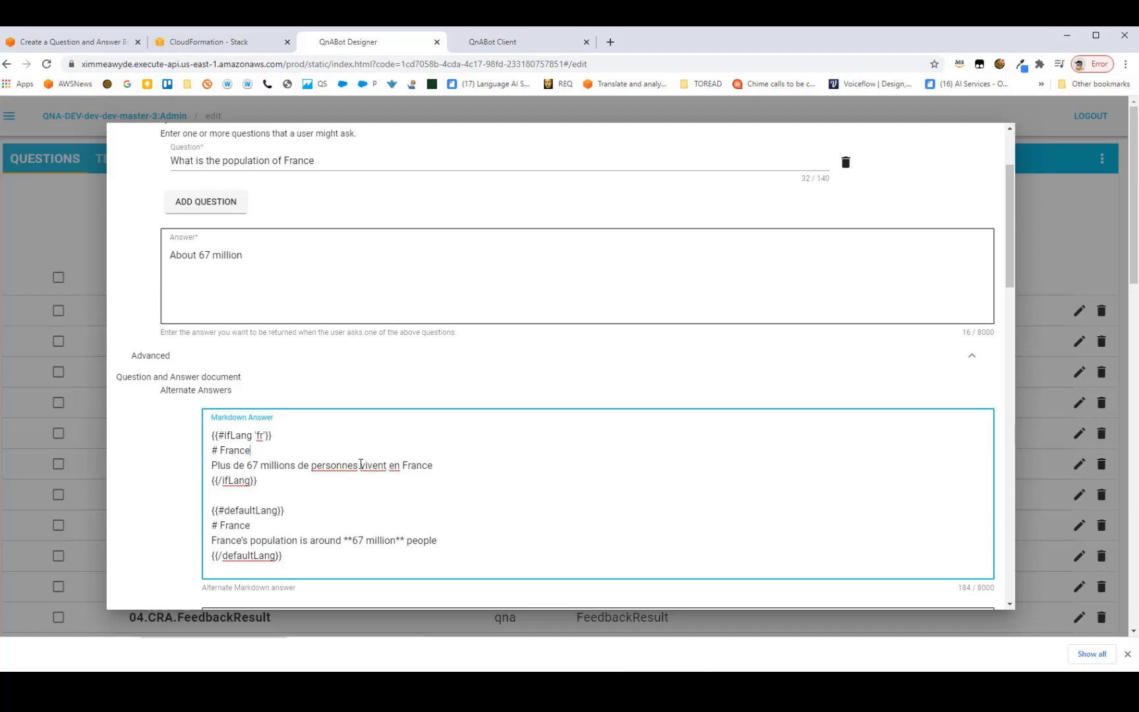
scroll(488, 470, "down", 4)
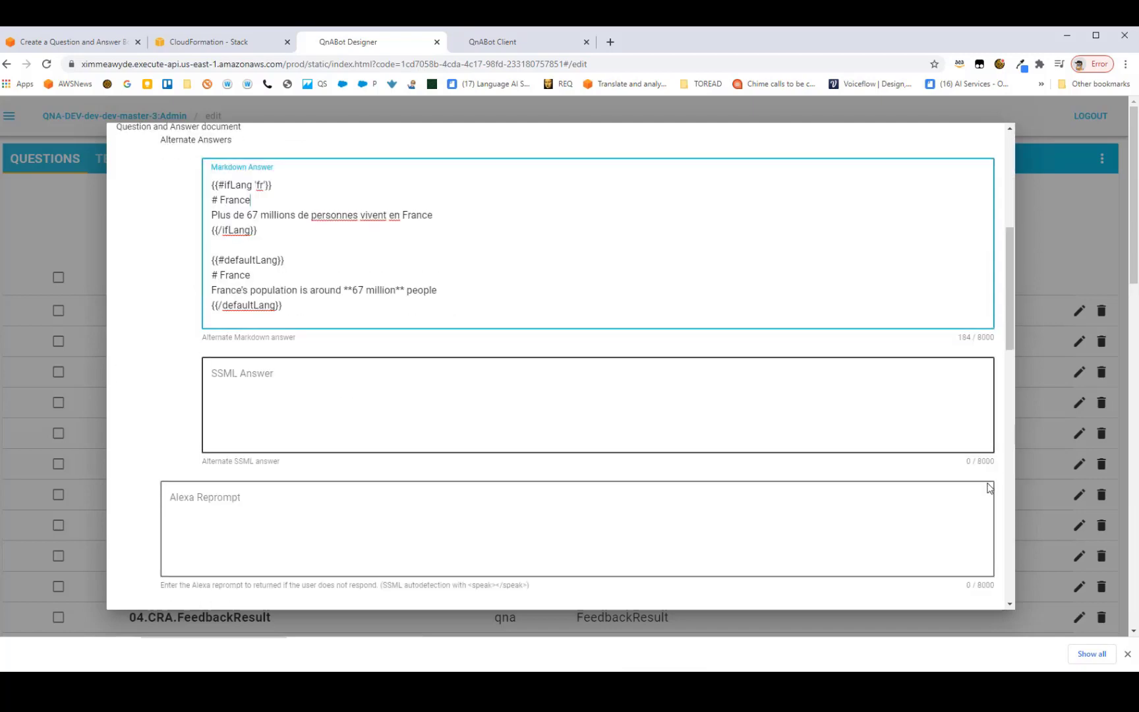
scroll(974, 529, "down", 8)
scroll(971, 552, "down", 10)
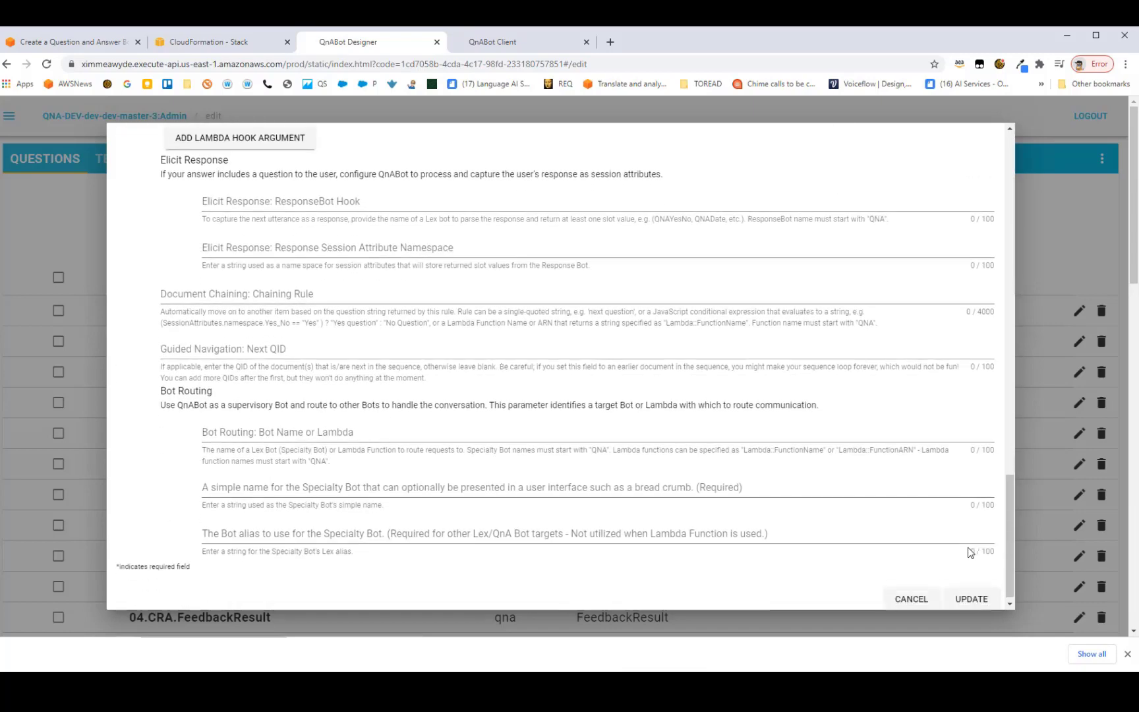
left_click(971, 599)
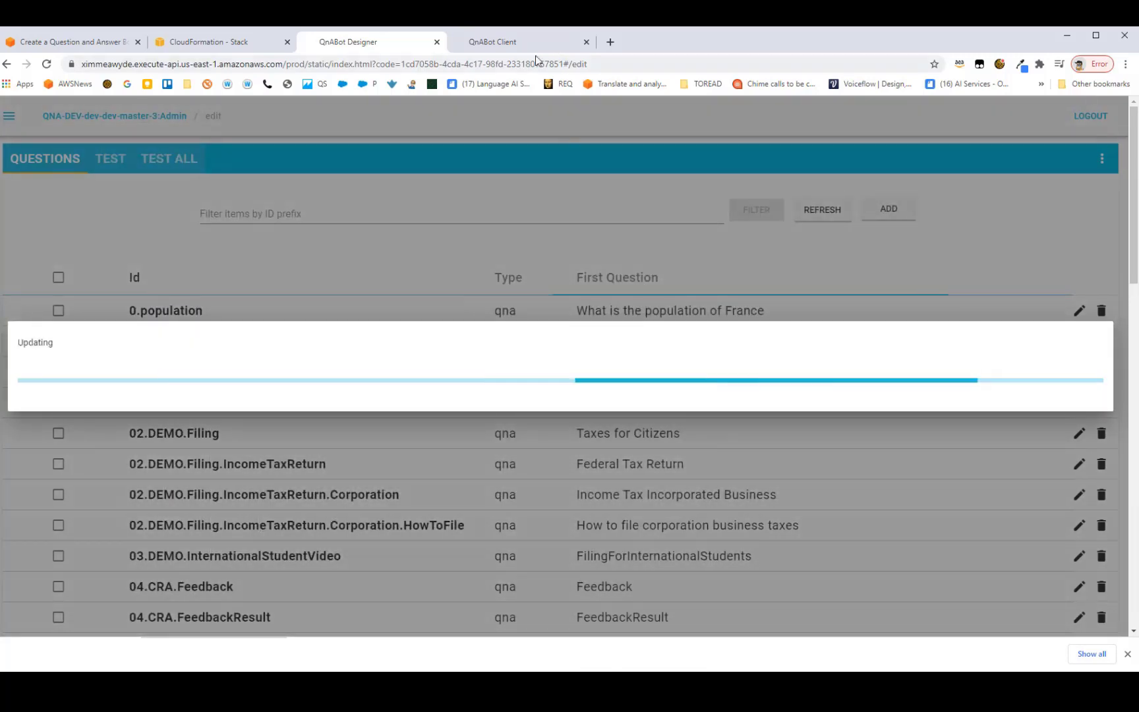
Step: Switch to the QnABot Client and resend the French question "quelle est la population de la France"
left_click(499, 42)
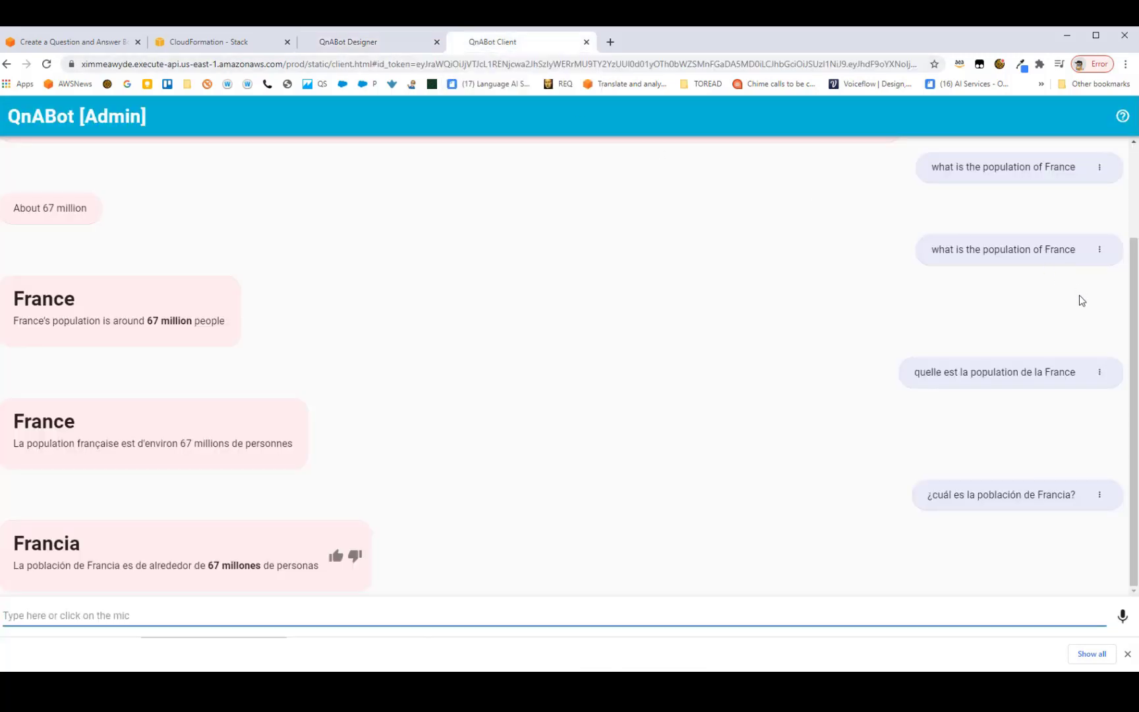
left_click(1103, 372)
left_click(1105, 406)
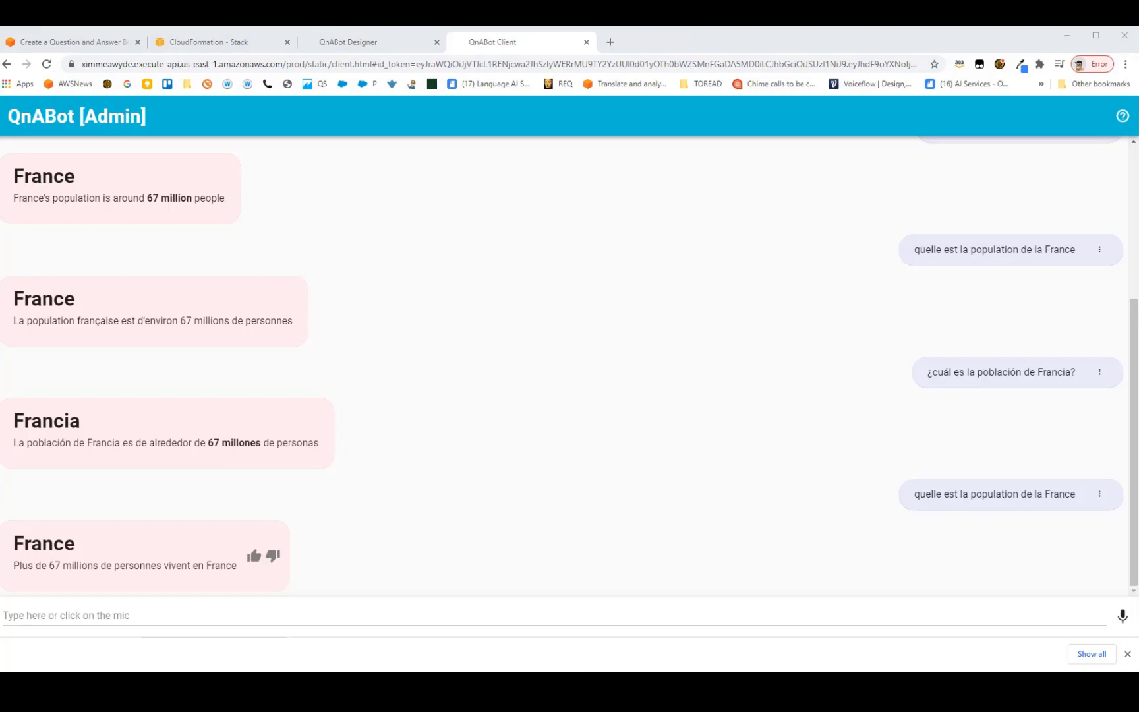
Step: Dismiss the update notice in the Designer, and ask the bot "What is France's population" in the QnABot Client
left_click(375, 42)
left_click(53, 410)
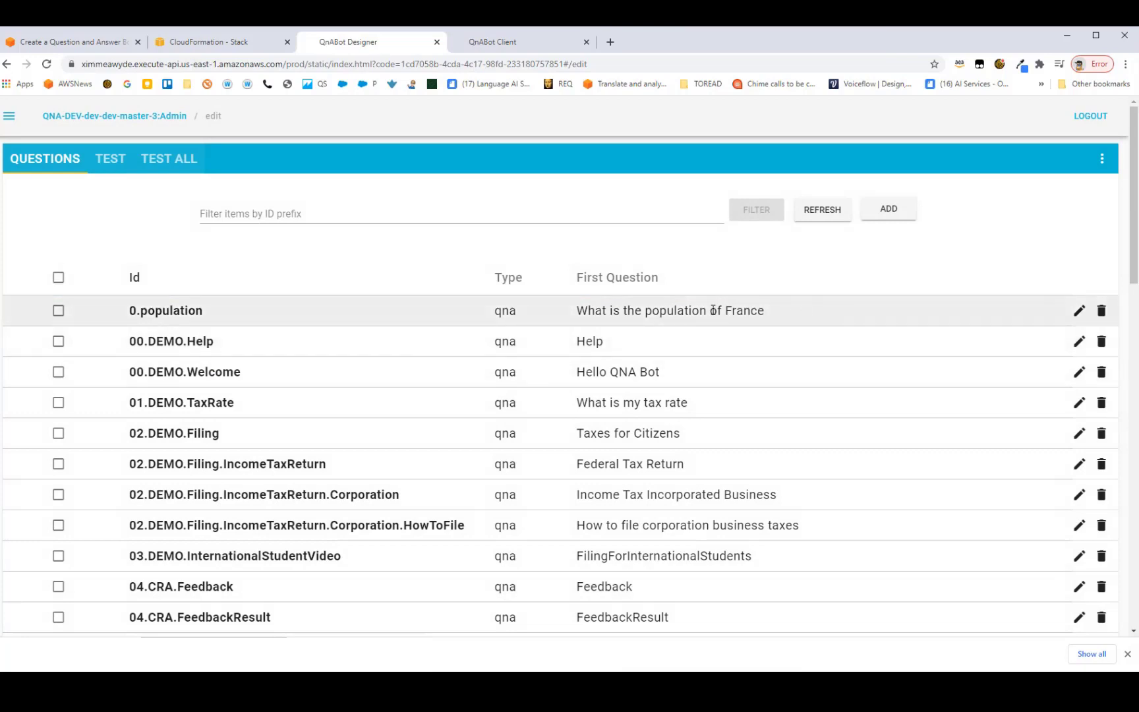
left_click(532, 42)
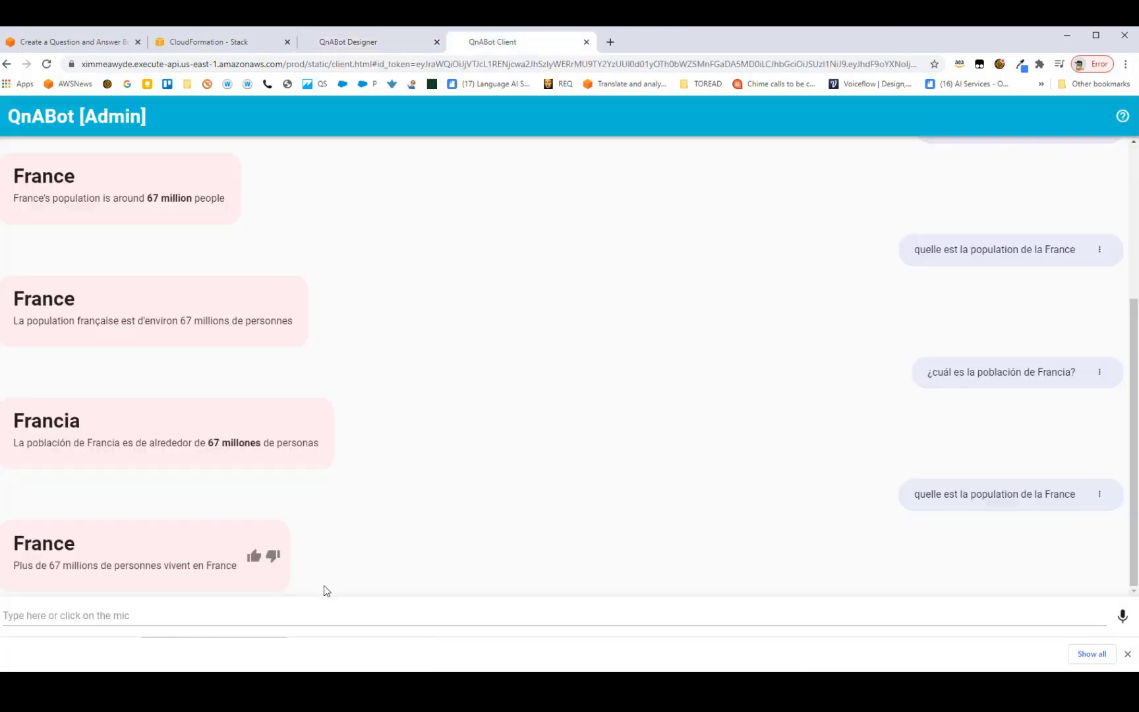
left_click(243, 613)
type("What is France's population")
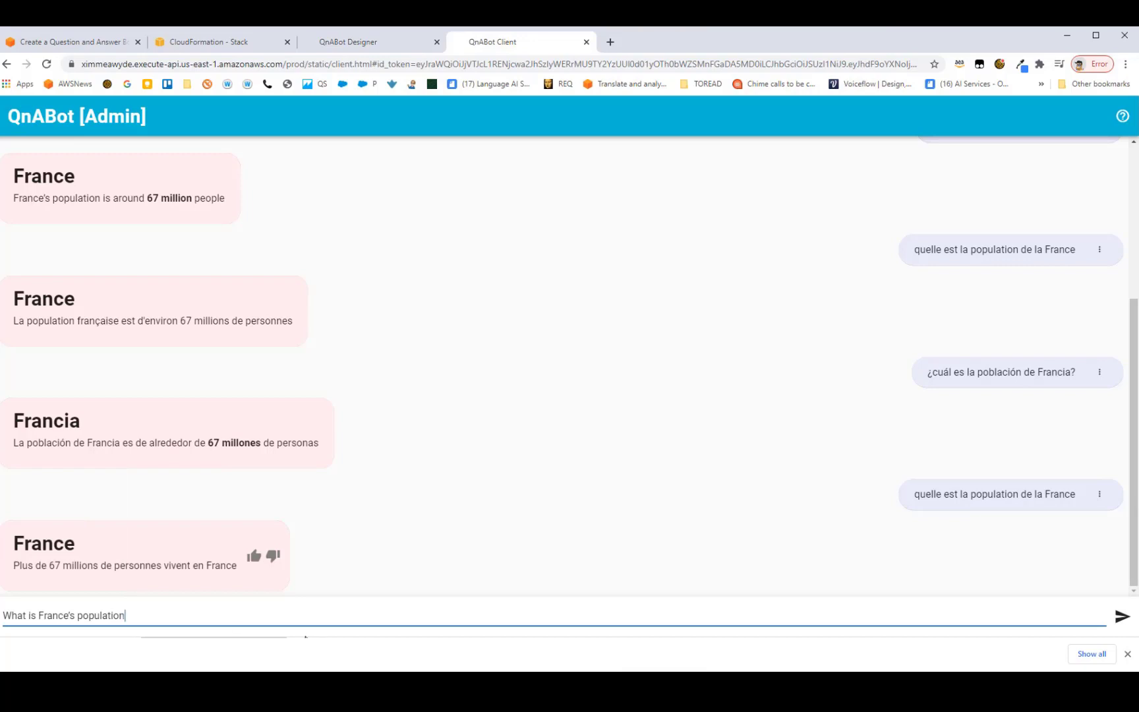
key("Return")
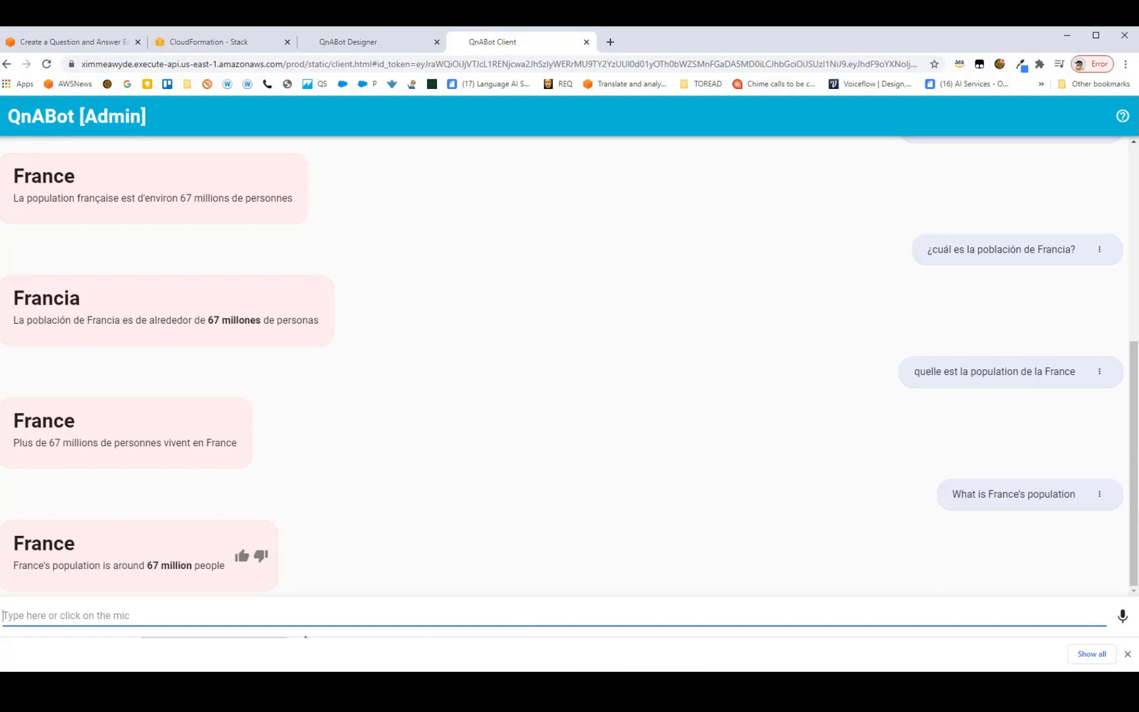
Step: Ask the bot the misspelled question "What is the population of Francw" in the chat
key("alt+Tab")
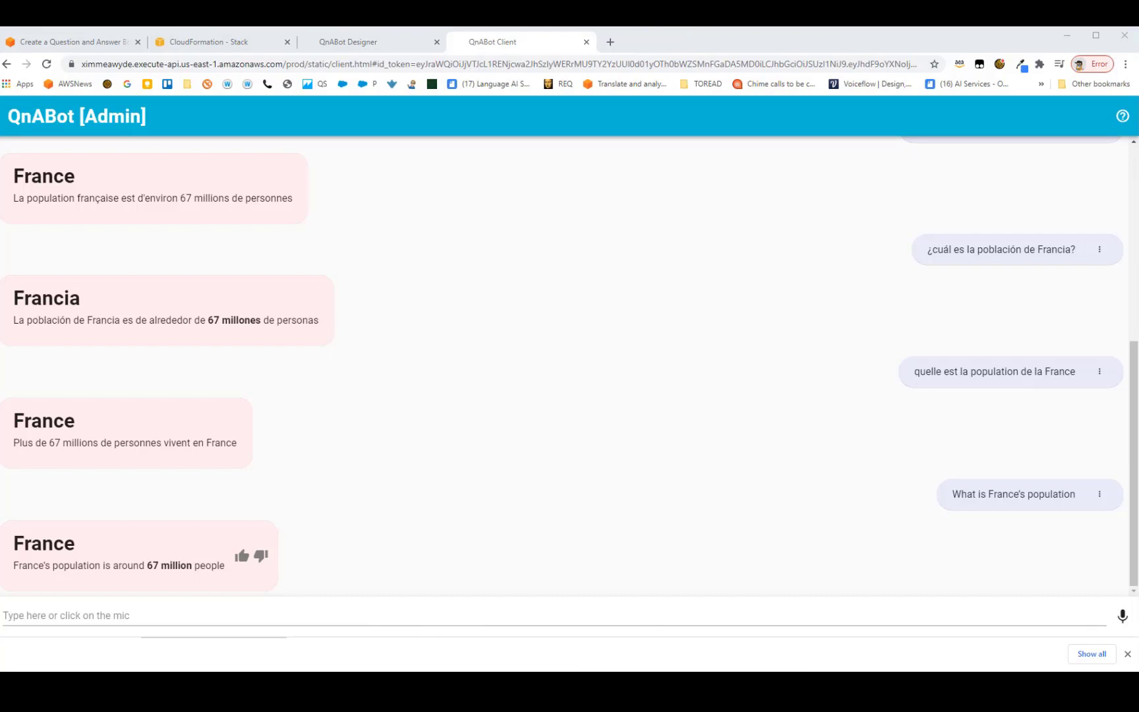
left_click(56, 619)
type("What is the population of Francw")
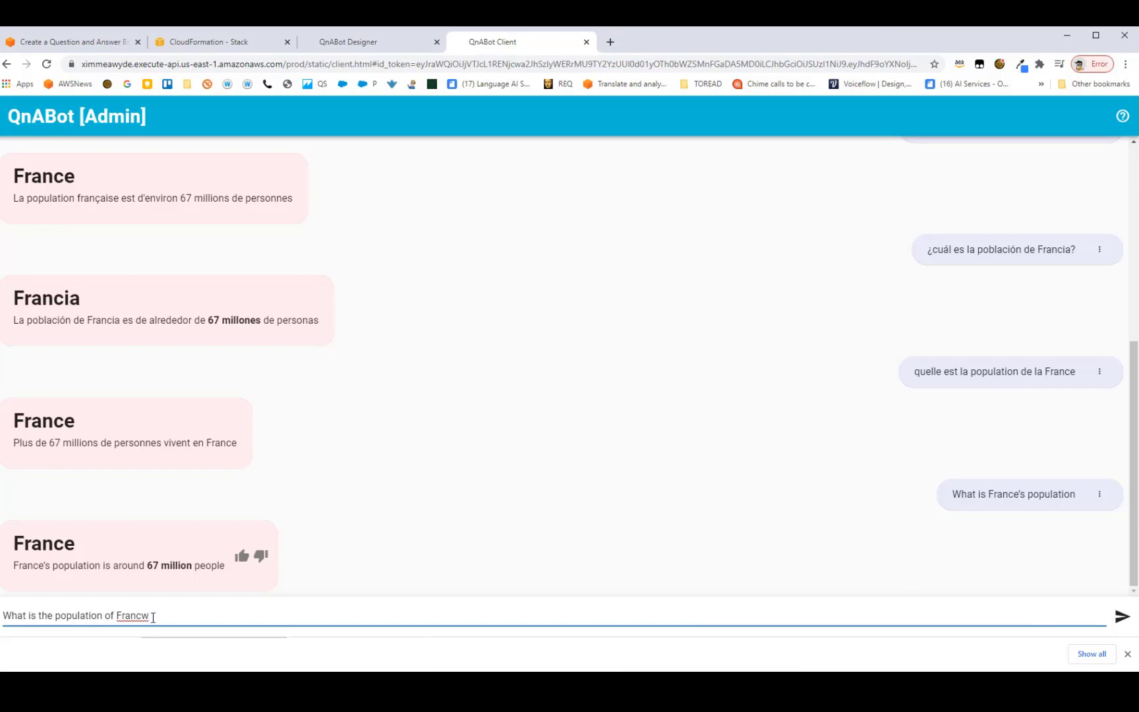
key("Return")
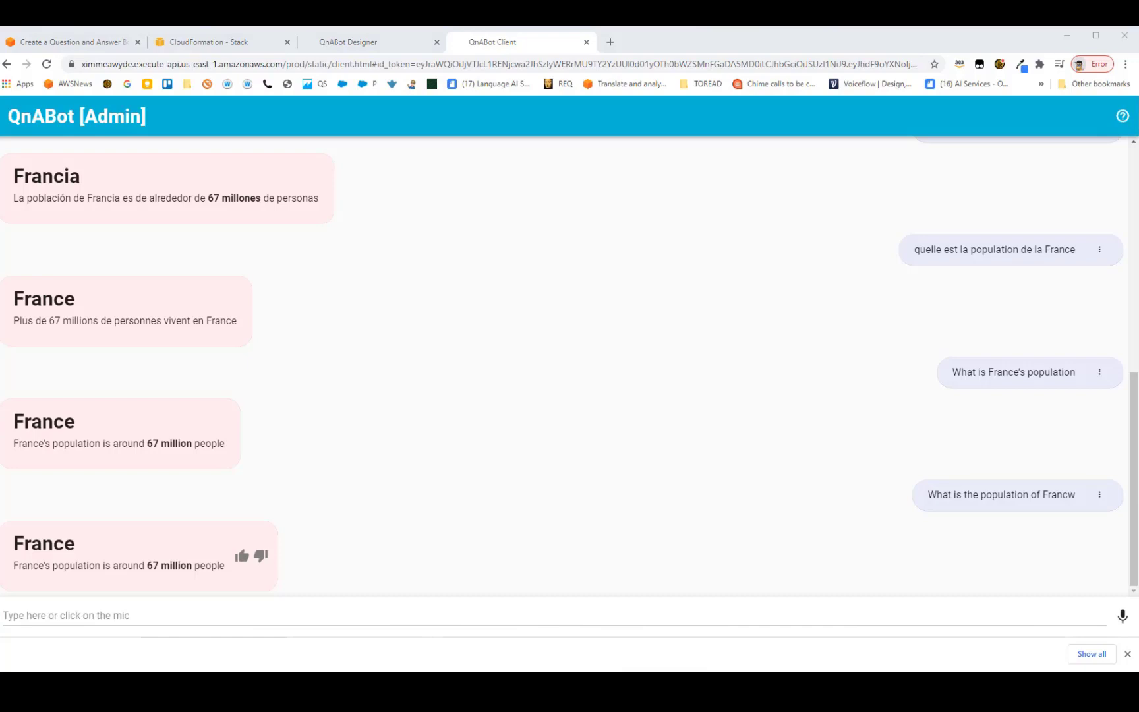
Step: Ask the bot the reworded question "How many people live in France?" in the chat
left_click(97, 617)
type("How many people live in France?")
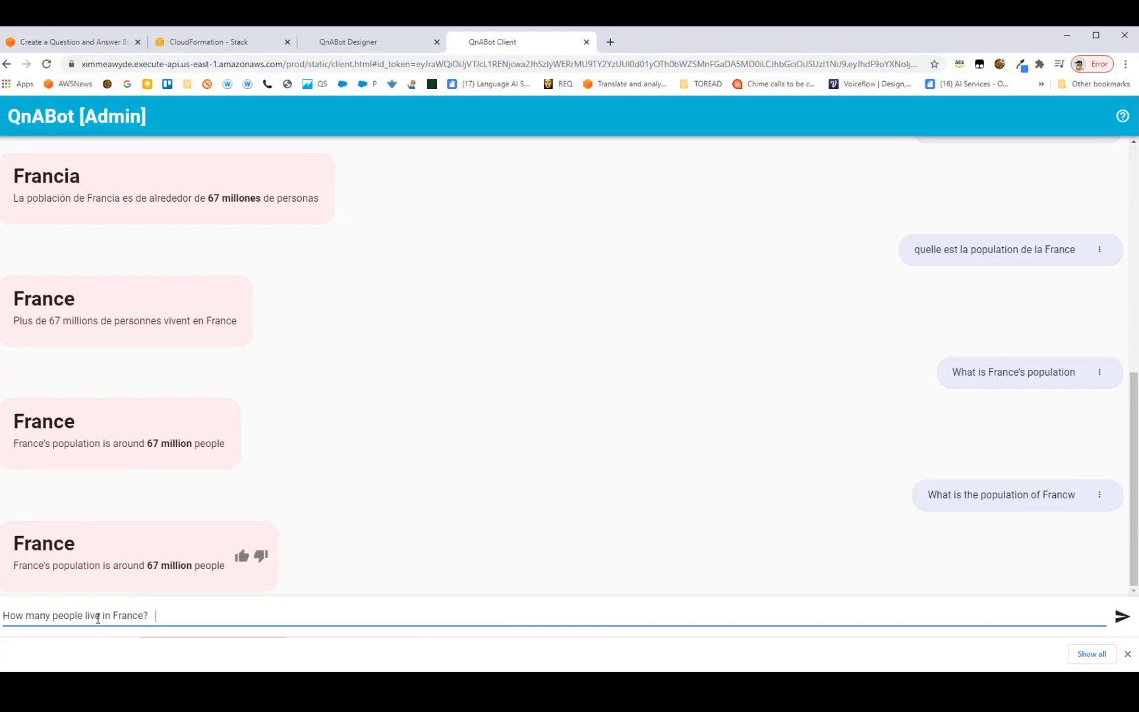
key("Return")
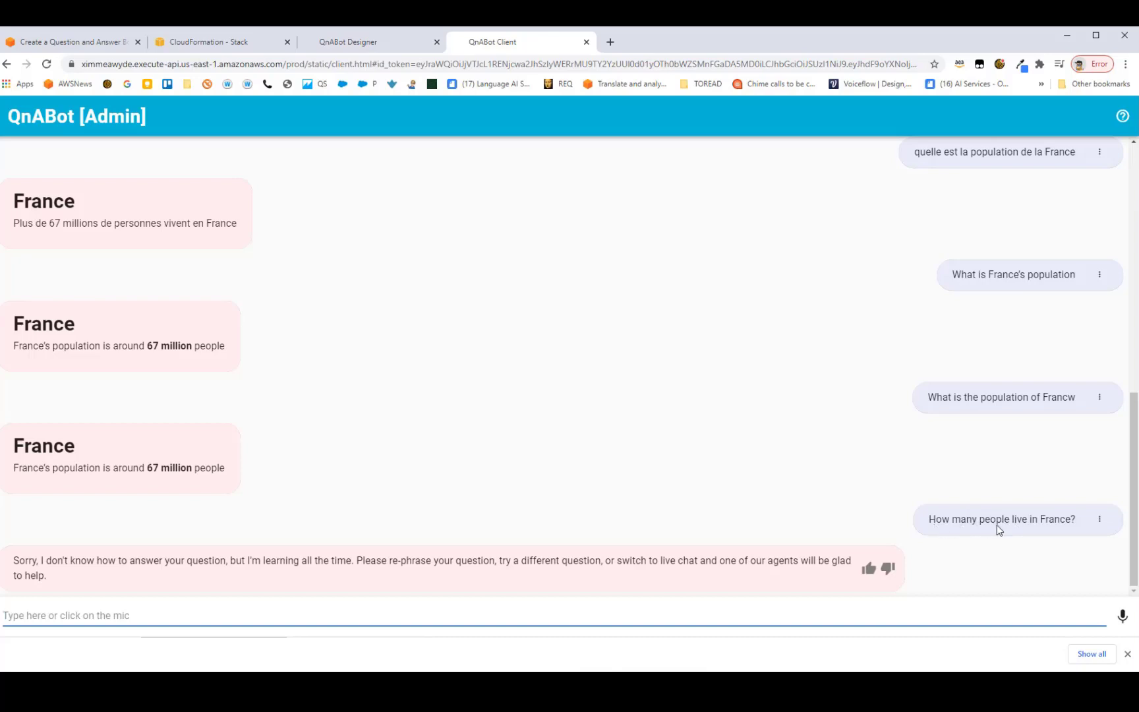
Step: In the QnABot Designer, add "How many people live in France?" as a second question of 0.population, update the item, and dismiss the update notice
left_click(350, 45)
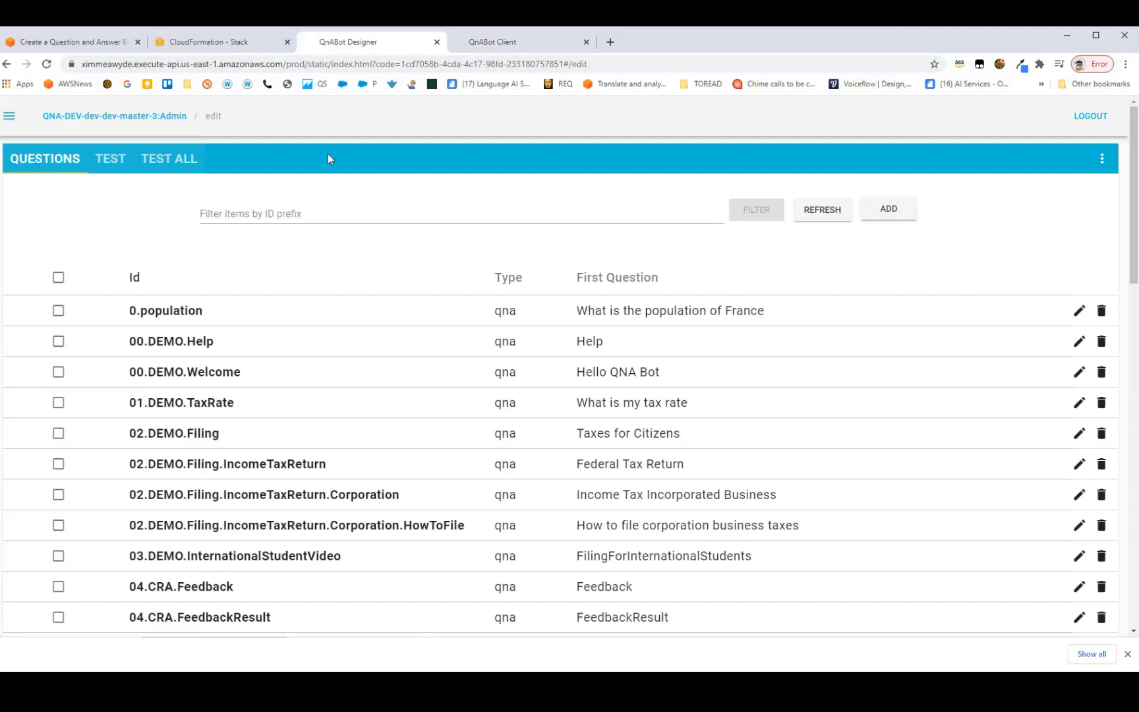
left_click(1078, 311)
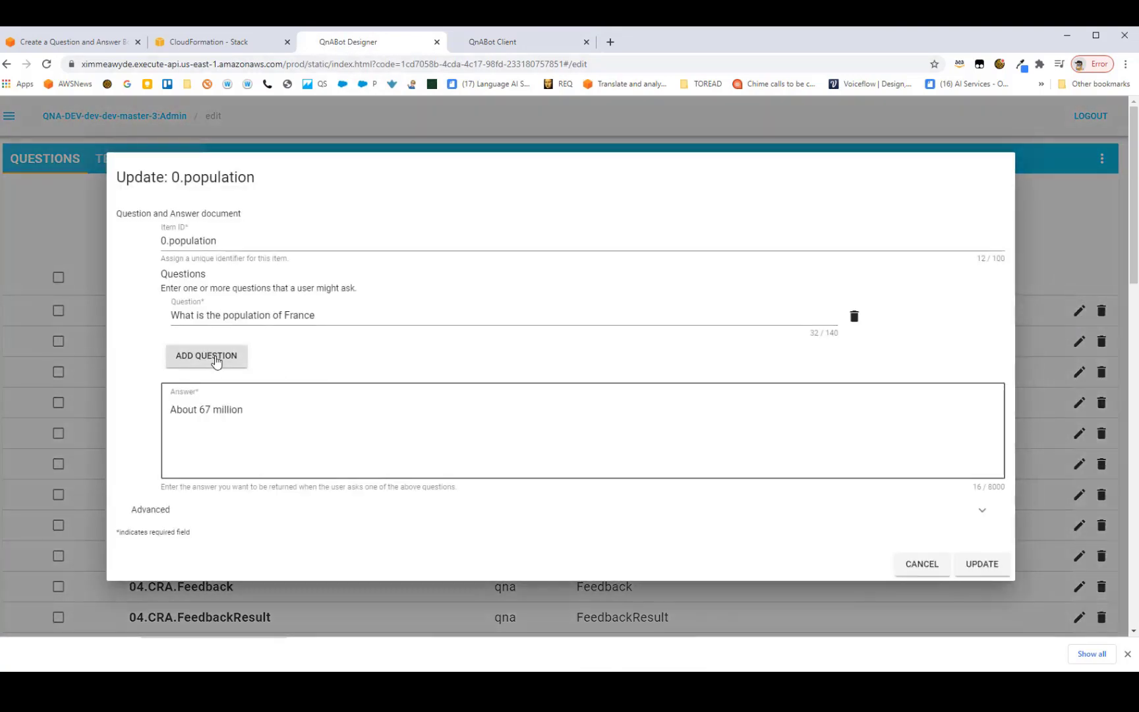
left_click(216, 357)
left_click(202, 342)
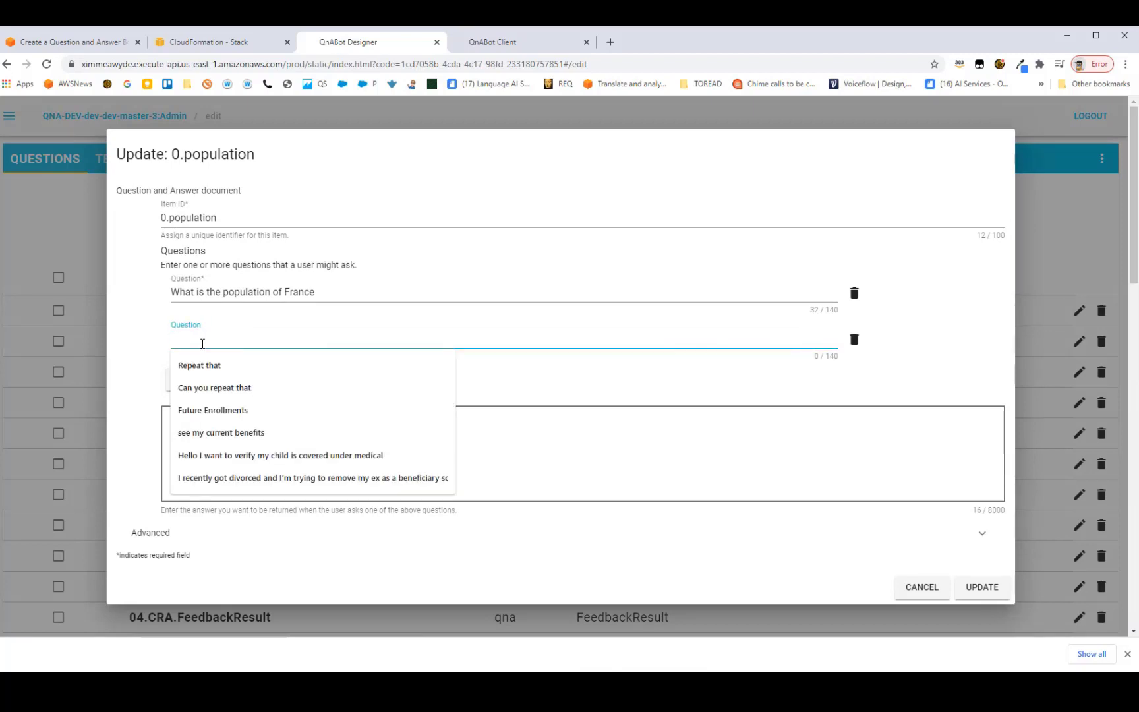
type("How many people live in France?")
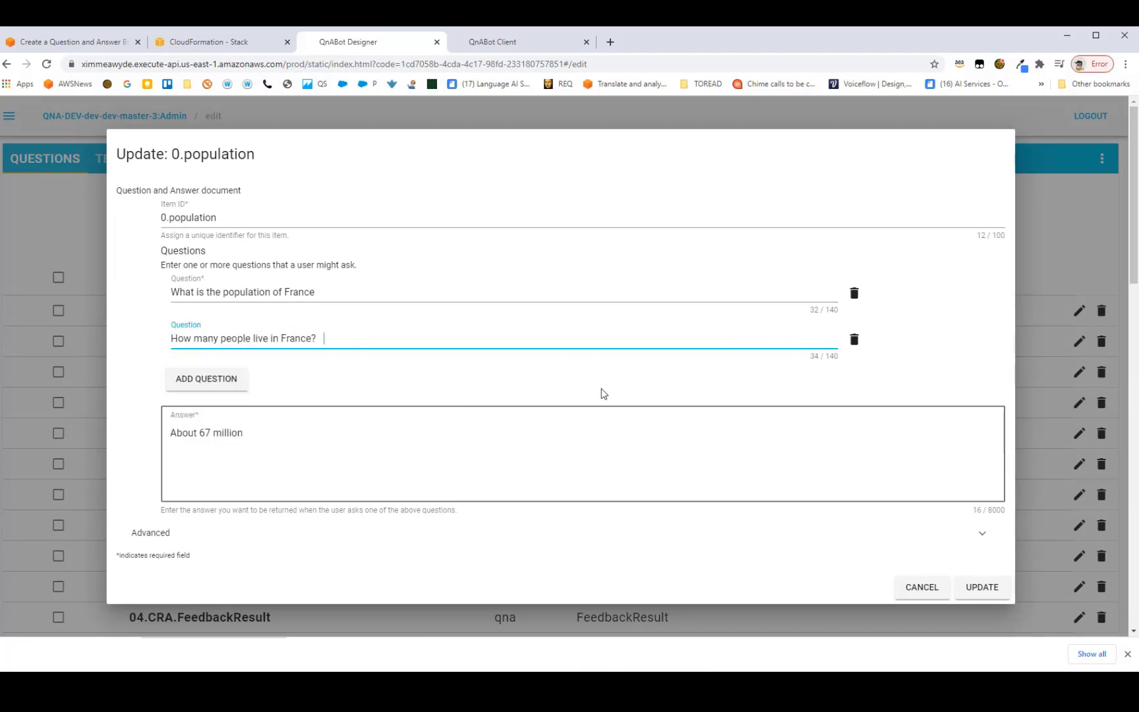
left_click(981, 588)
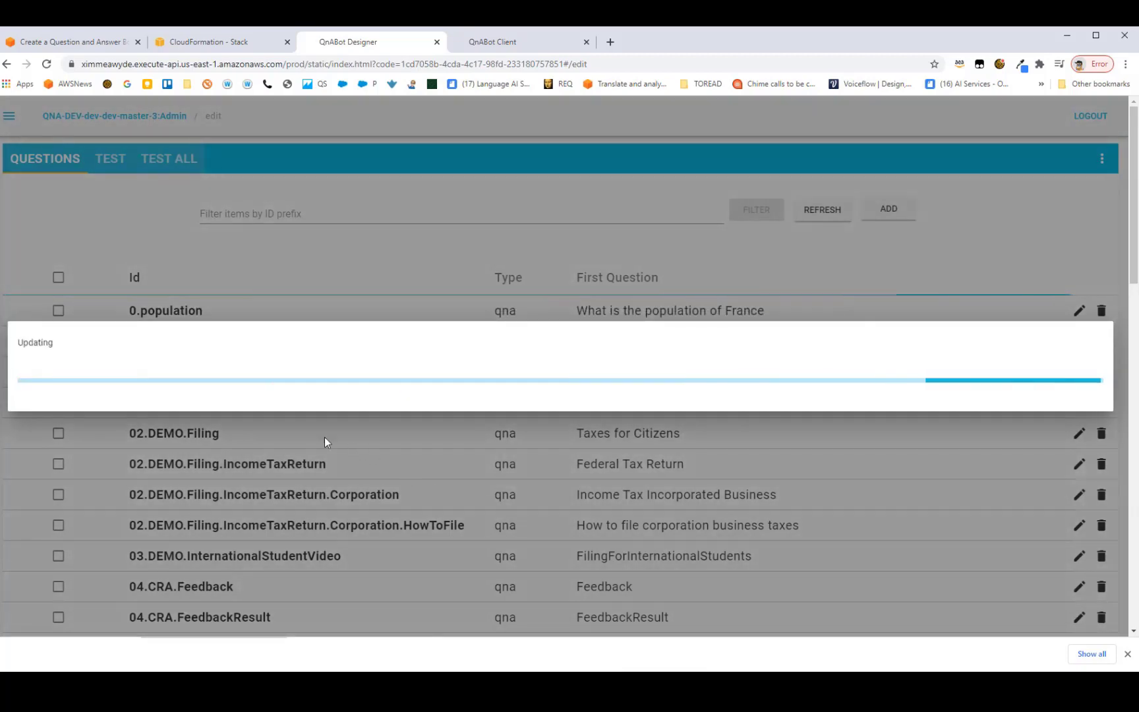
left_click(43, 411)
Step: Switch to the QnABot Client and resend the question "How many people live in France?"
left_click(508, 43)
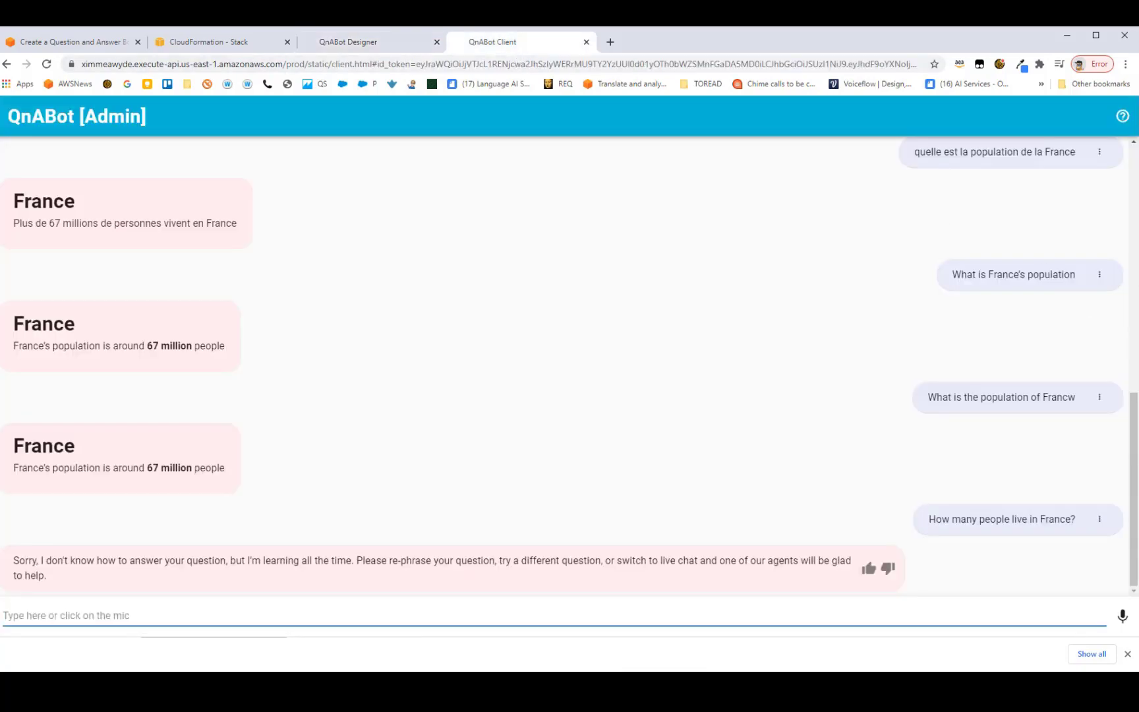
left_click(1100, 520)
left_click(1105, 550)
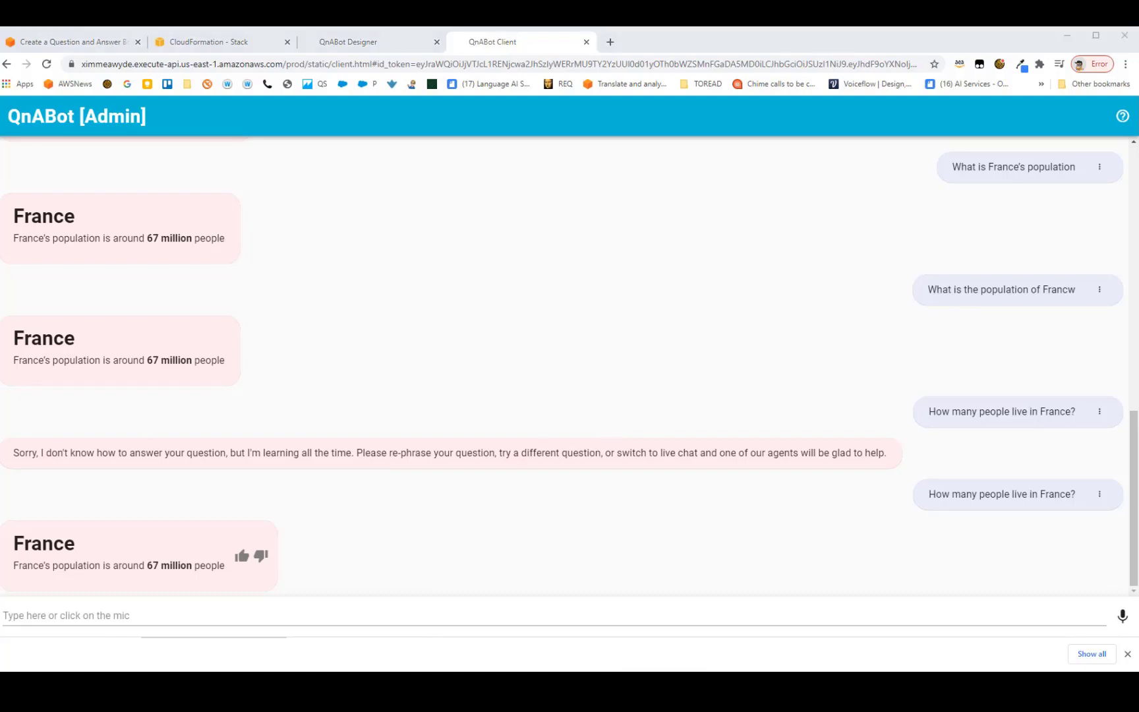
Step: Ask the bot "what is the Echo Show" in the chat
left_click(107, 616)
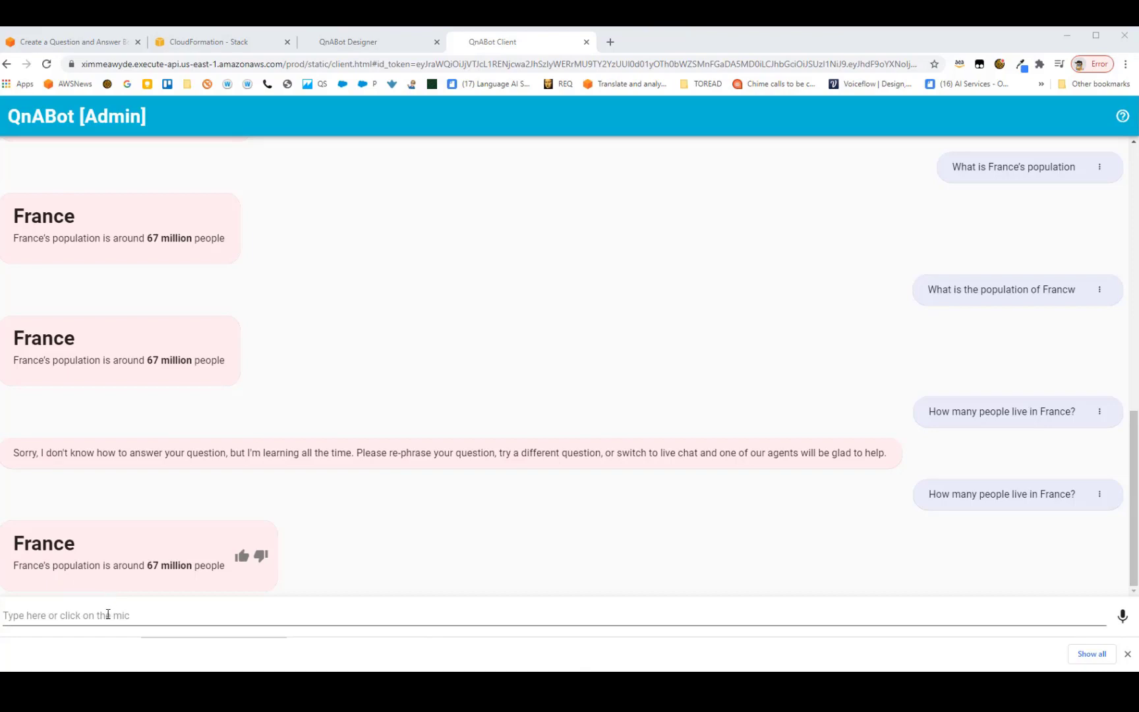
left_click(103, 617)
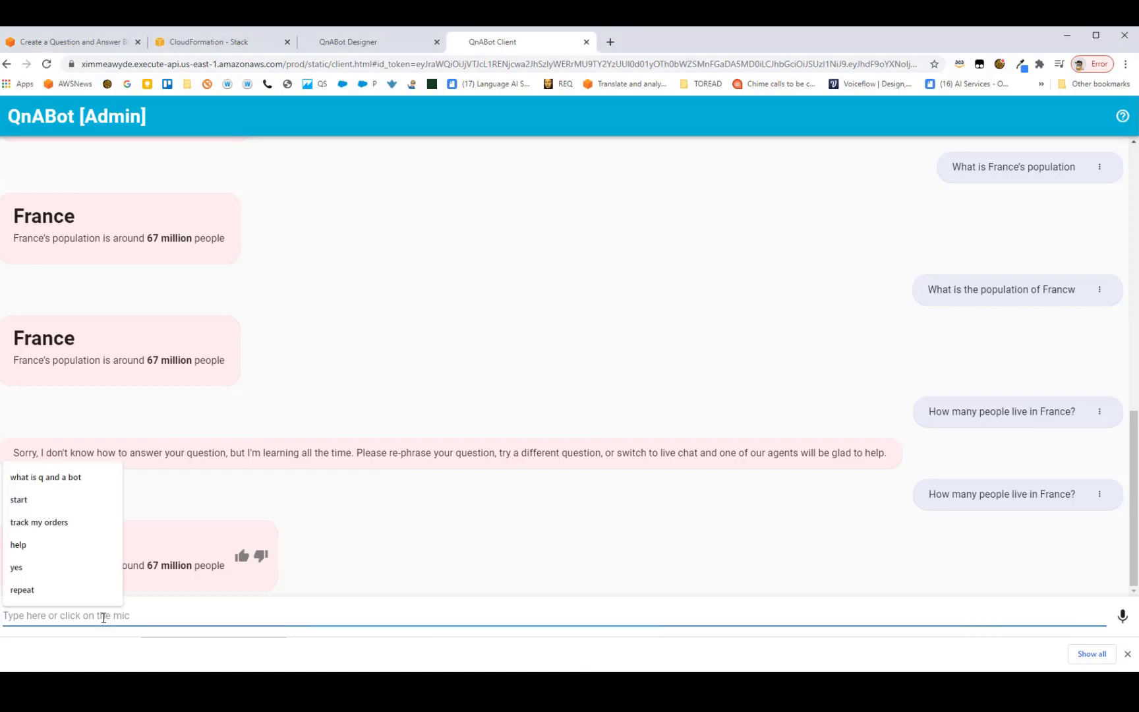
type("w")
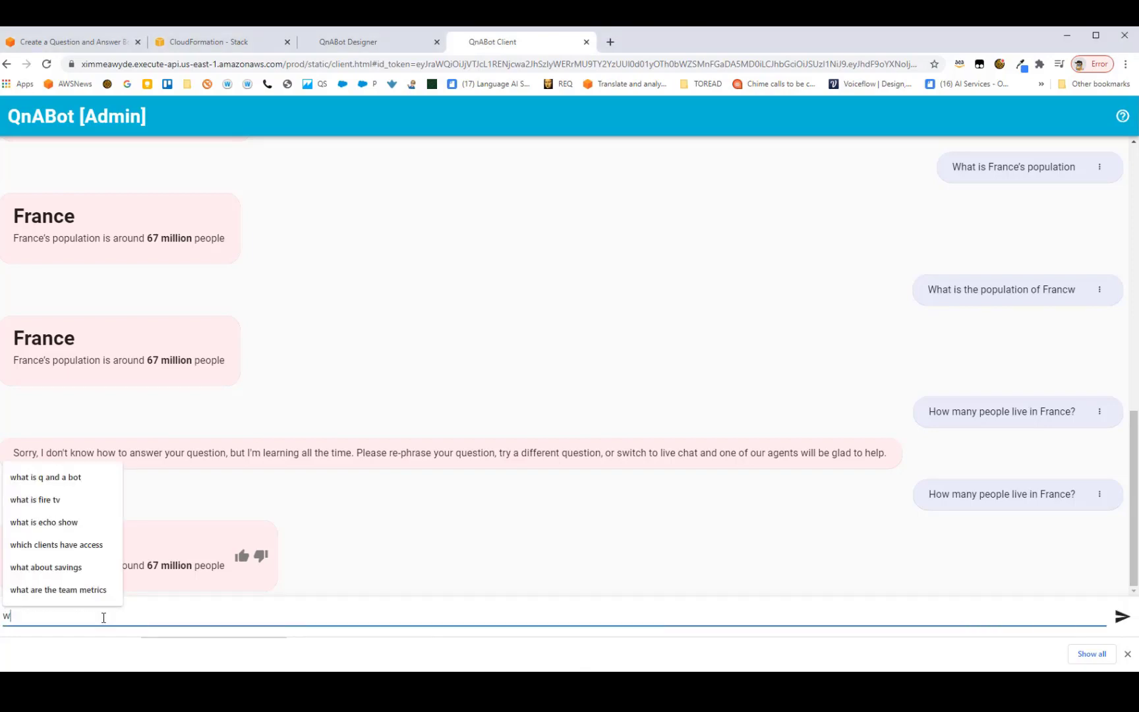
type("hat is ")
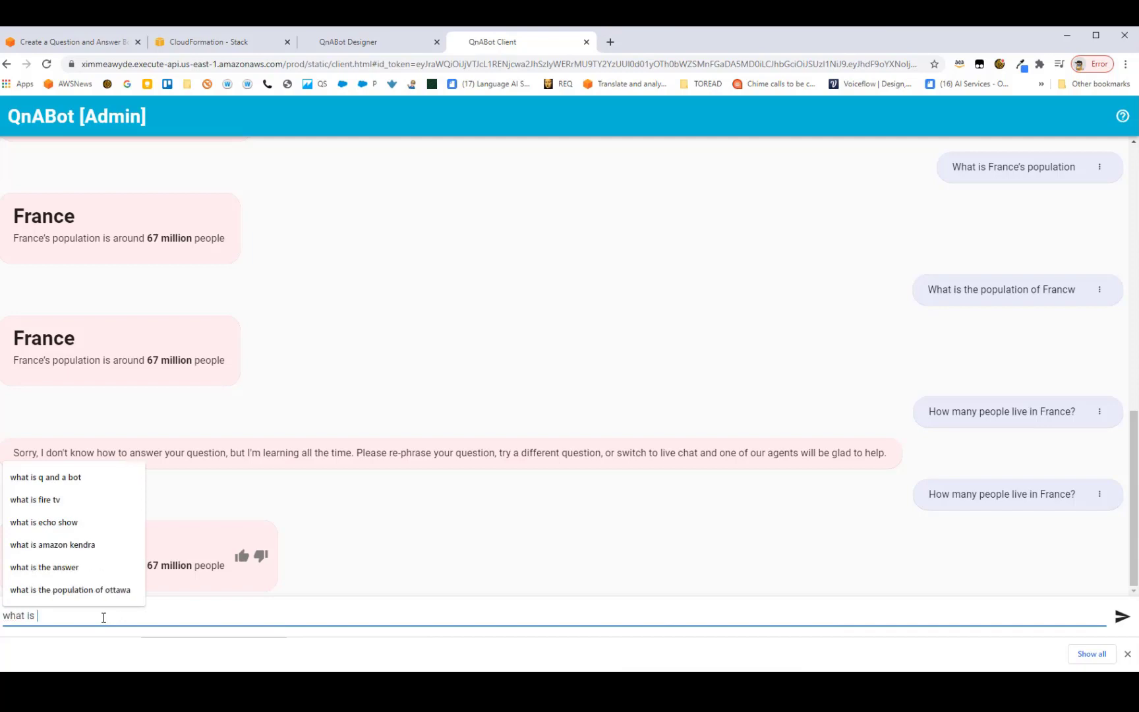
type("the Echo Show")
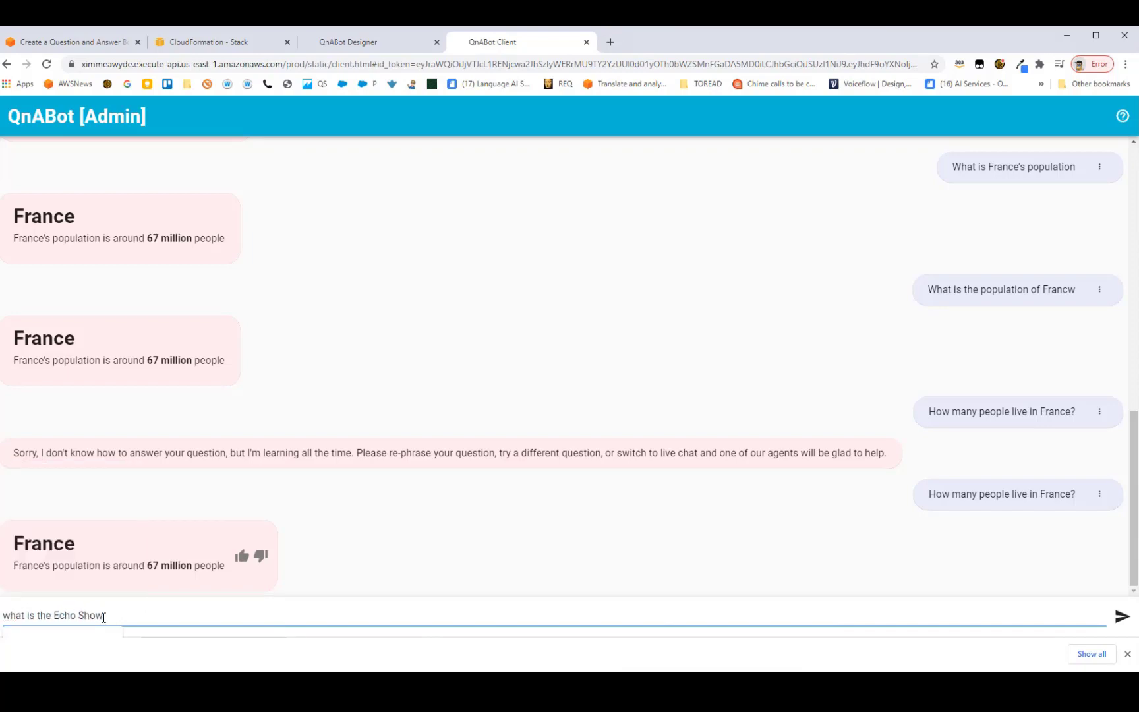
key("Return")
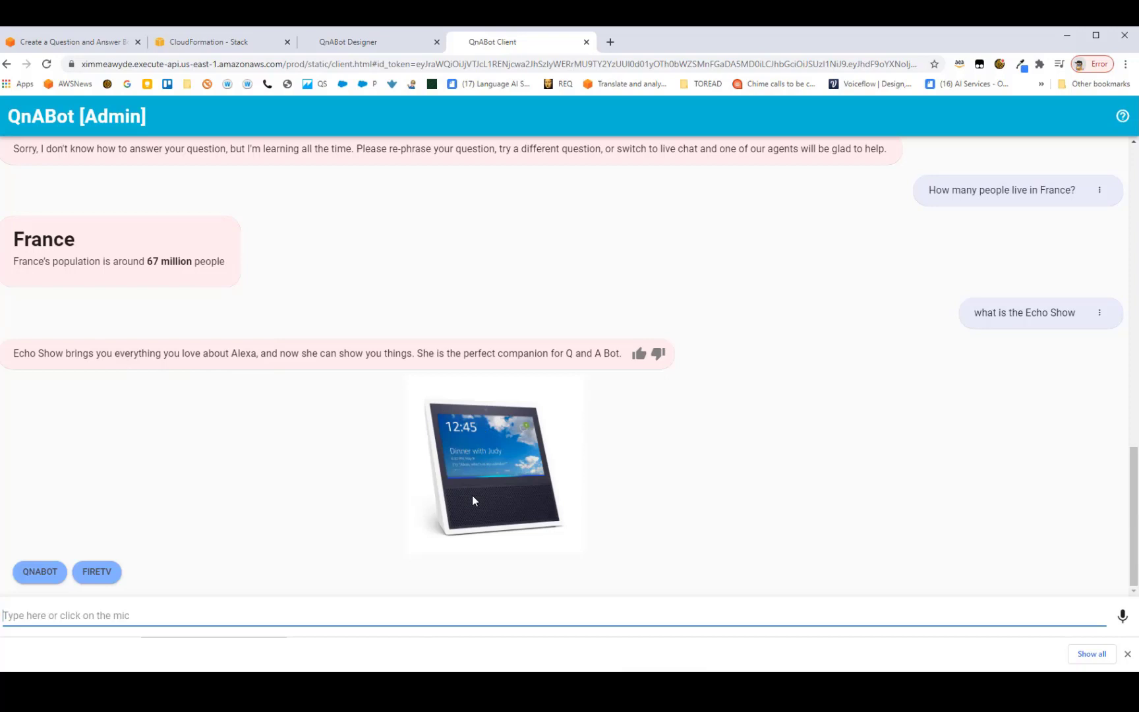
Step: Examine the response card fields in 0.population's advanced settings in the Designer, compare them with the client's Echo Show card, and close without saving
left_click(359, 46)
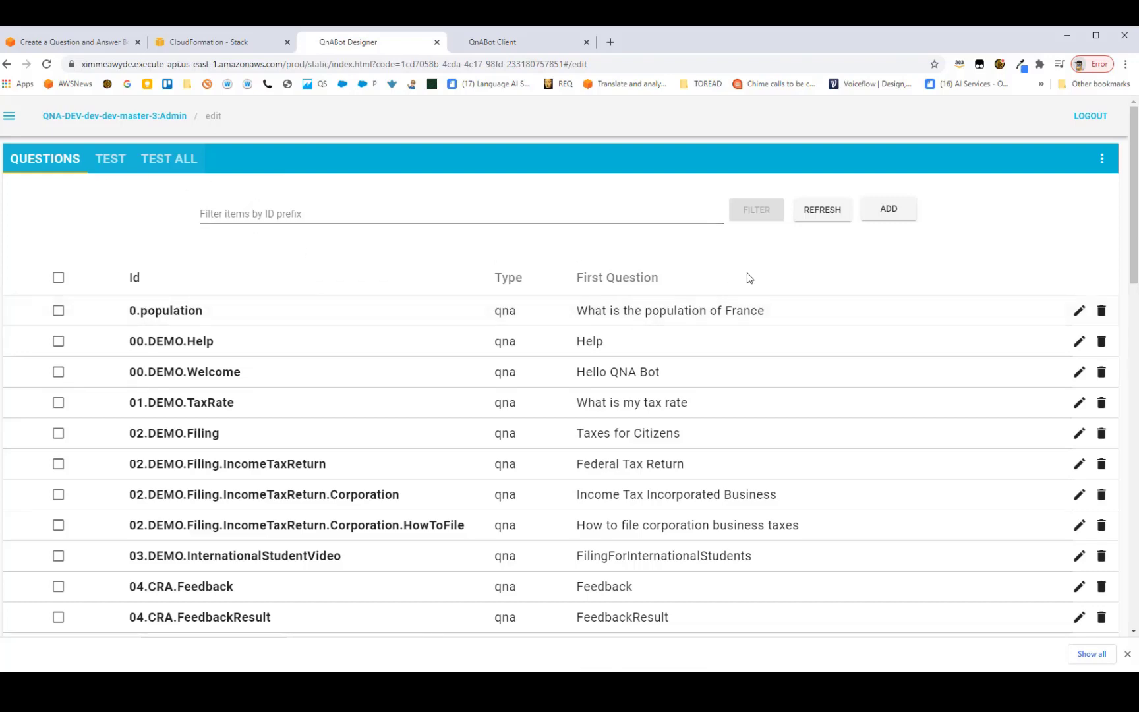
left_click(1079, 311)
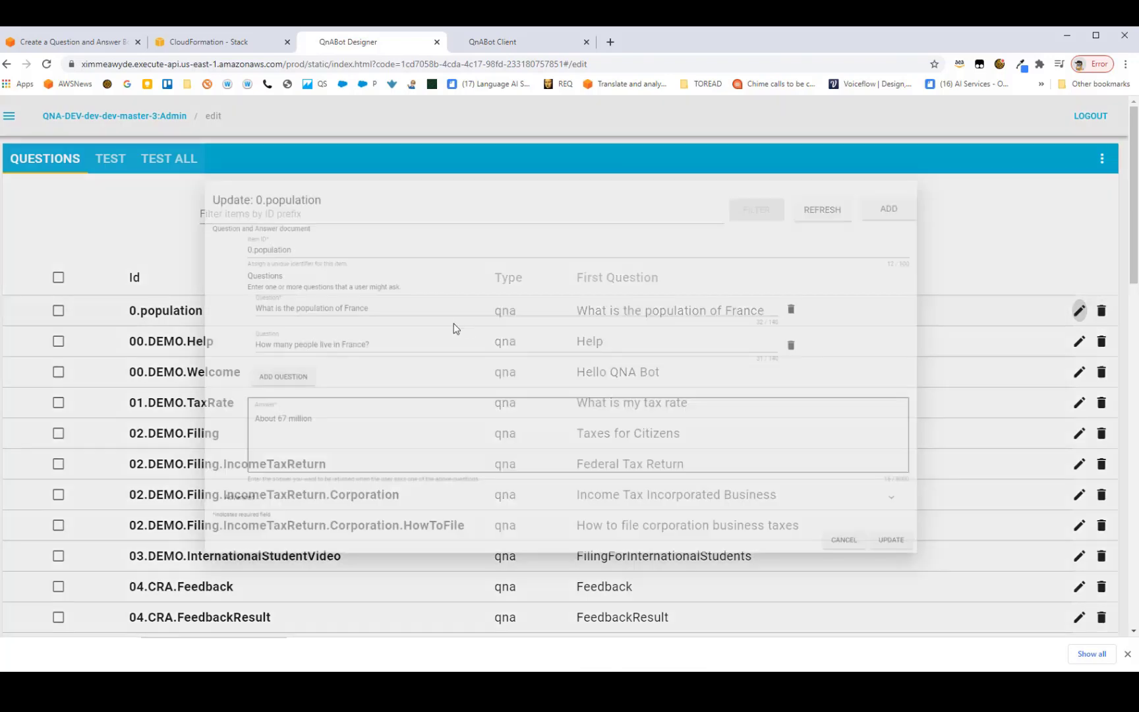
left_click(170, 535)
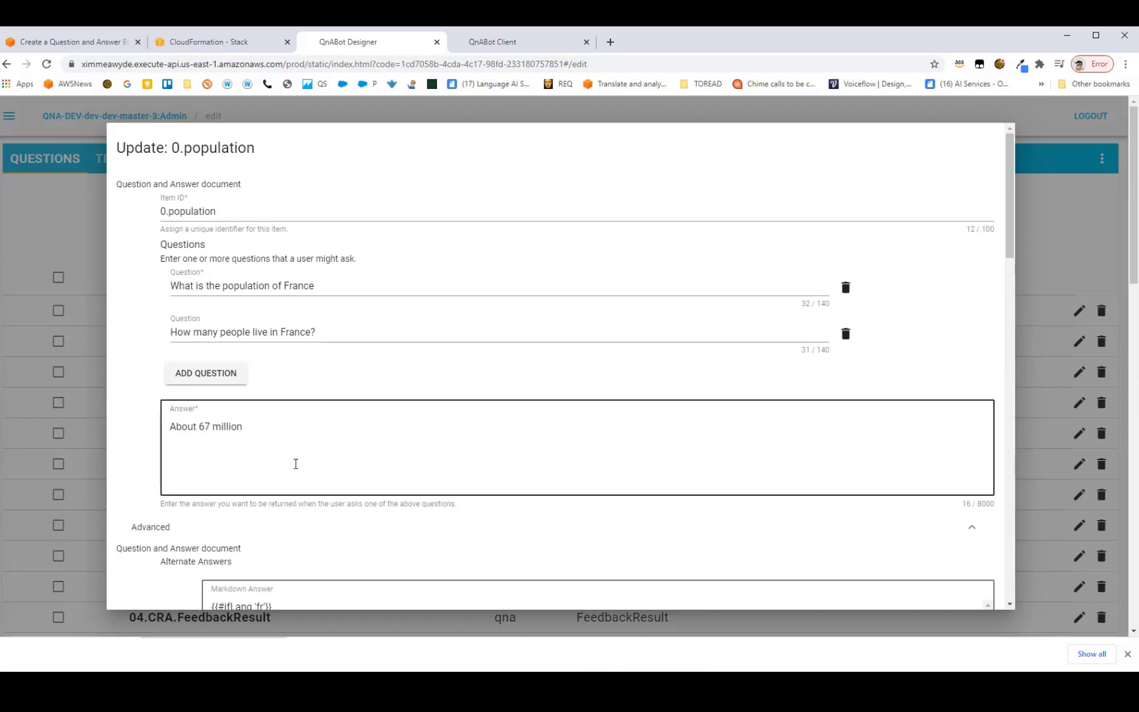
scroll(297, 465, "down", 4)
scroll(297, 467, "down", 7)
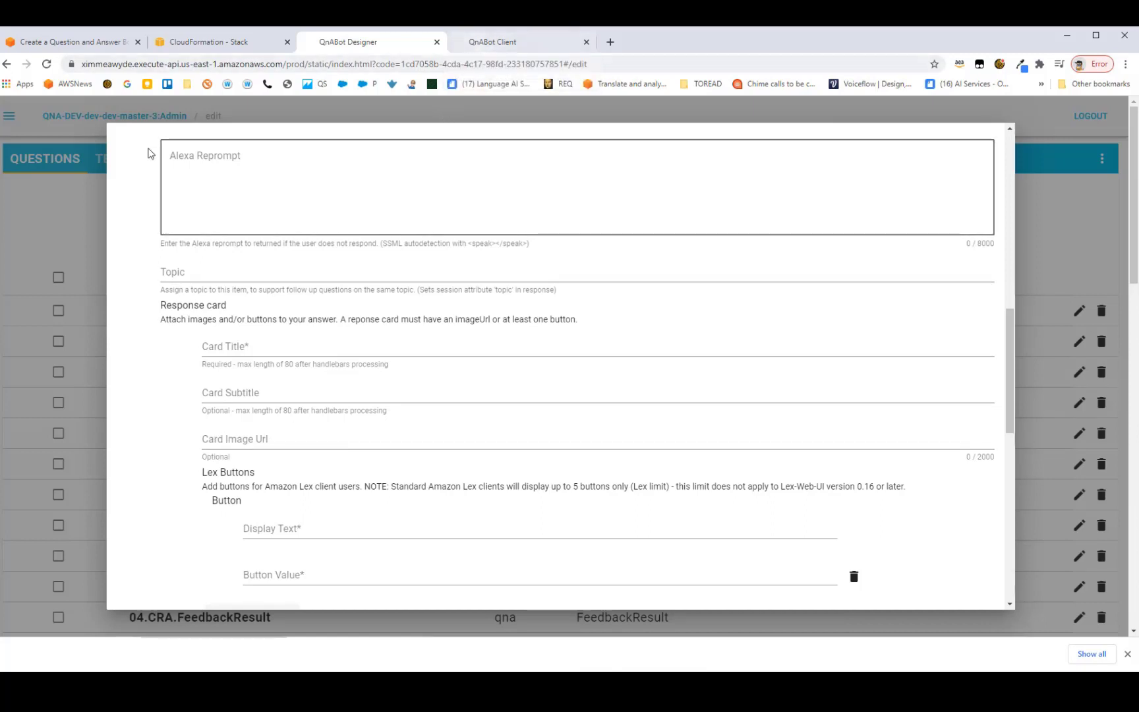
left_click(518, 44)
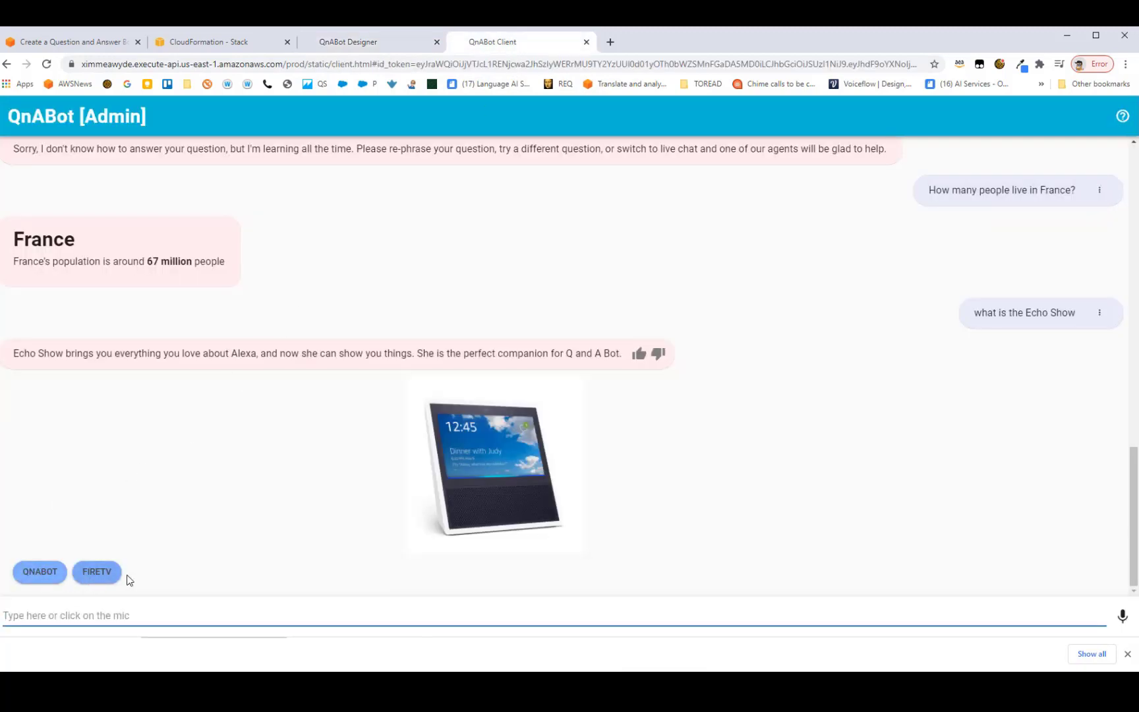
left_click(364, 44)
scroll(775, 442, "down", 3)
scroll(778, 458, "down", 5)
left_click(907, 593)
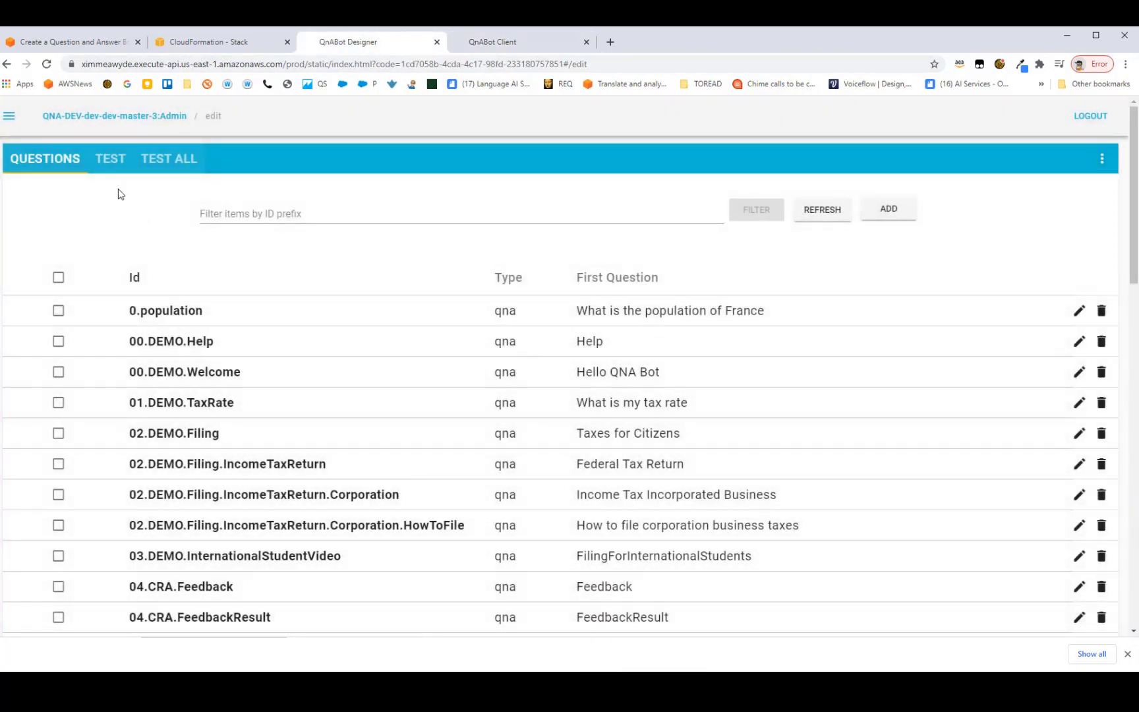
Step: Run a test search in the Designer for the question "what is the echo show"
left_click(108, 163)
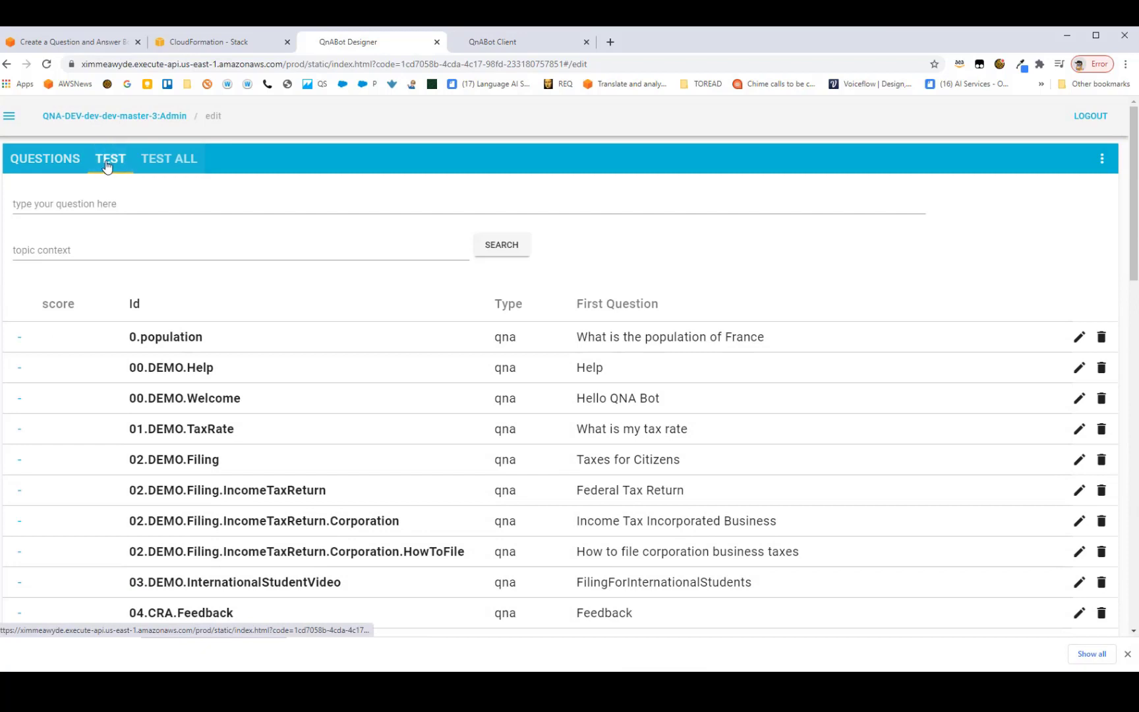
left_click(91, 205)
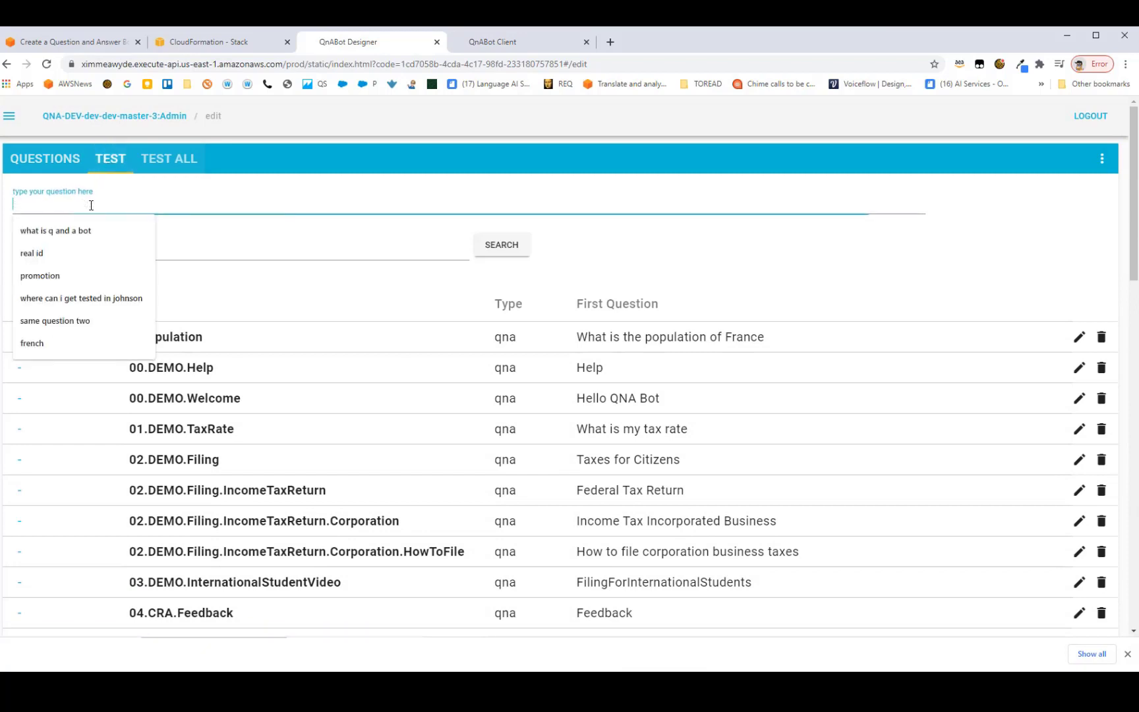
type("what is ")
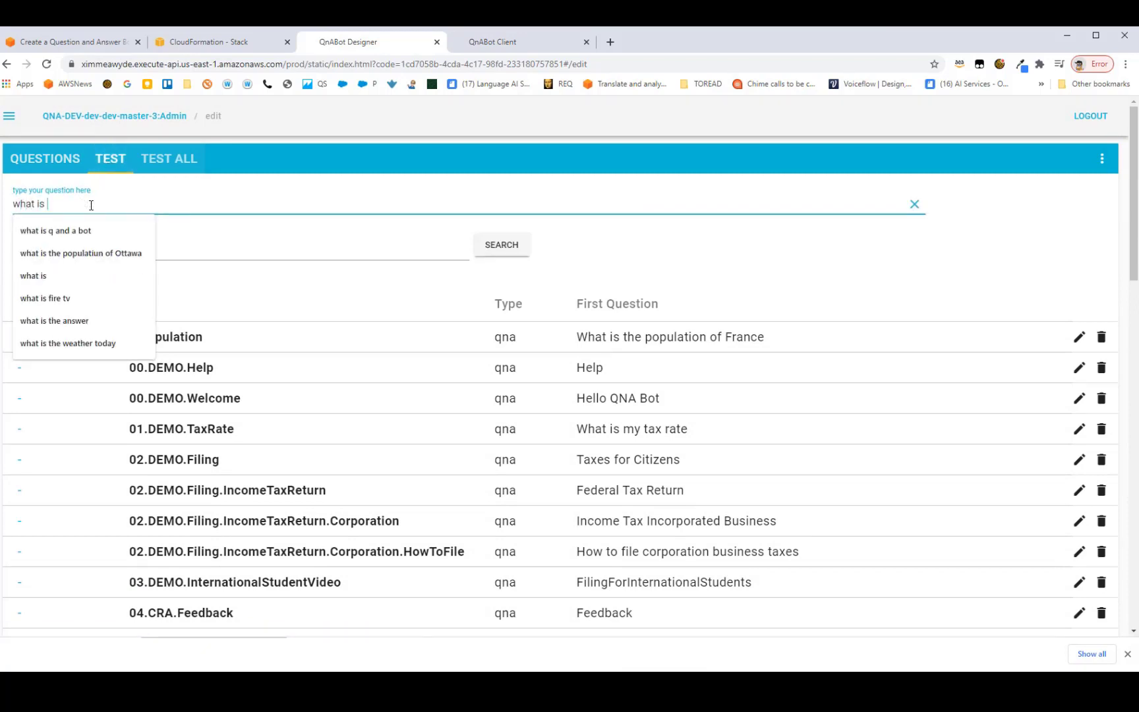
type("the echo show")
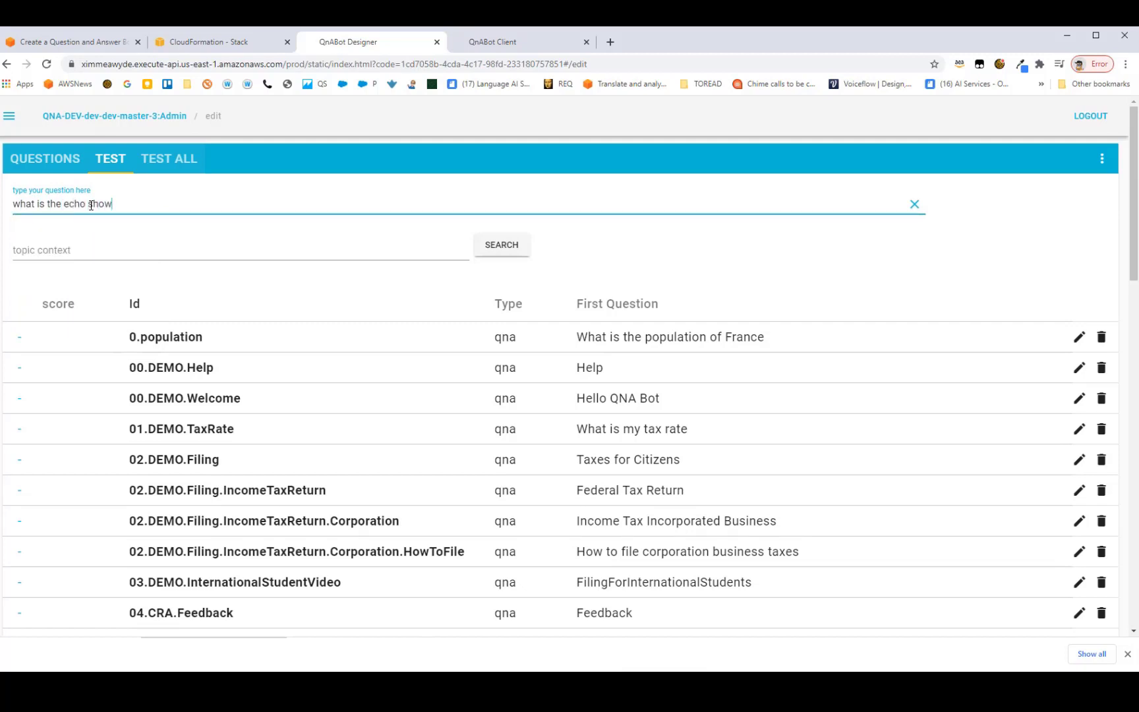
key("Return")
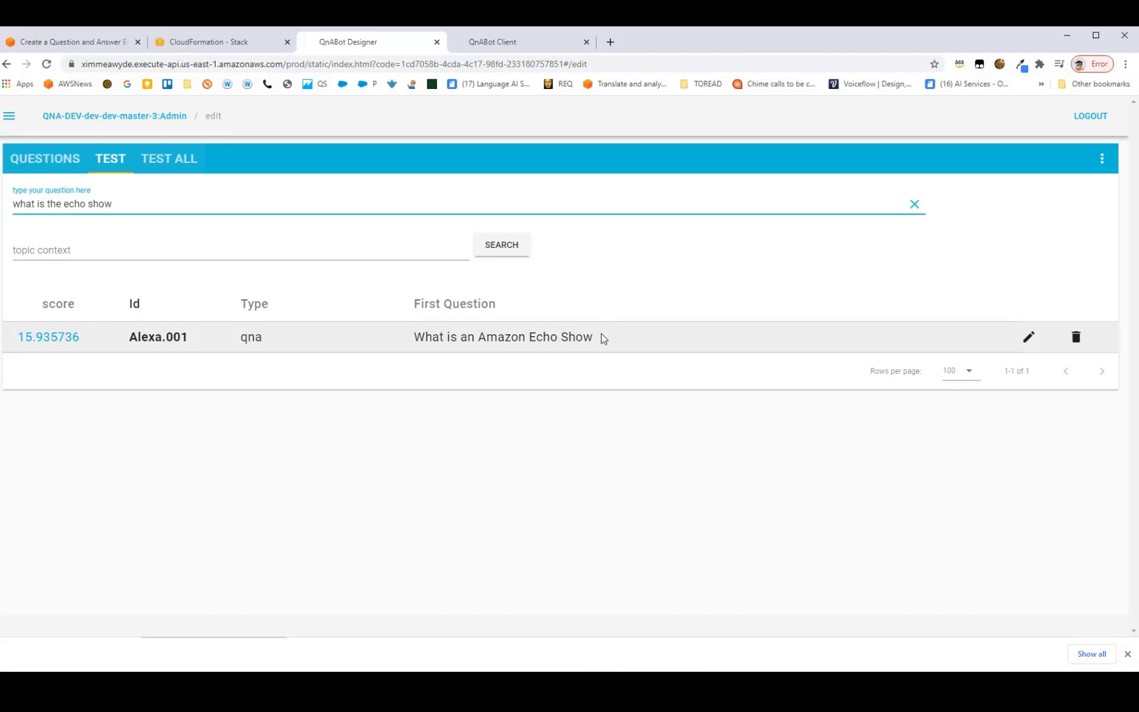
Step: Open the matching item Alexa.001 for editing and examine its advanced response card settings, including the image URL and Lex buttons
left_click(1028, 337)
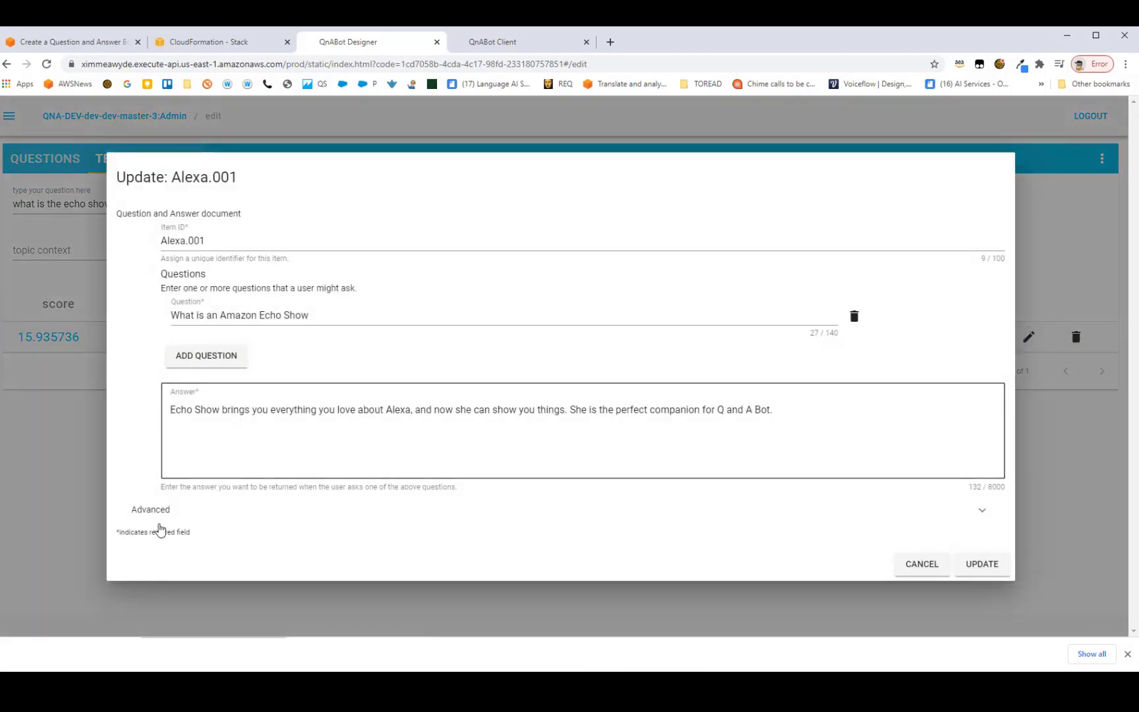
left_click(159, 518)
scroll(358, 453, "down", 10)
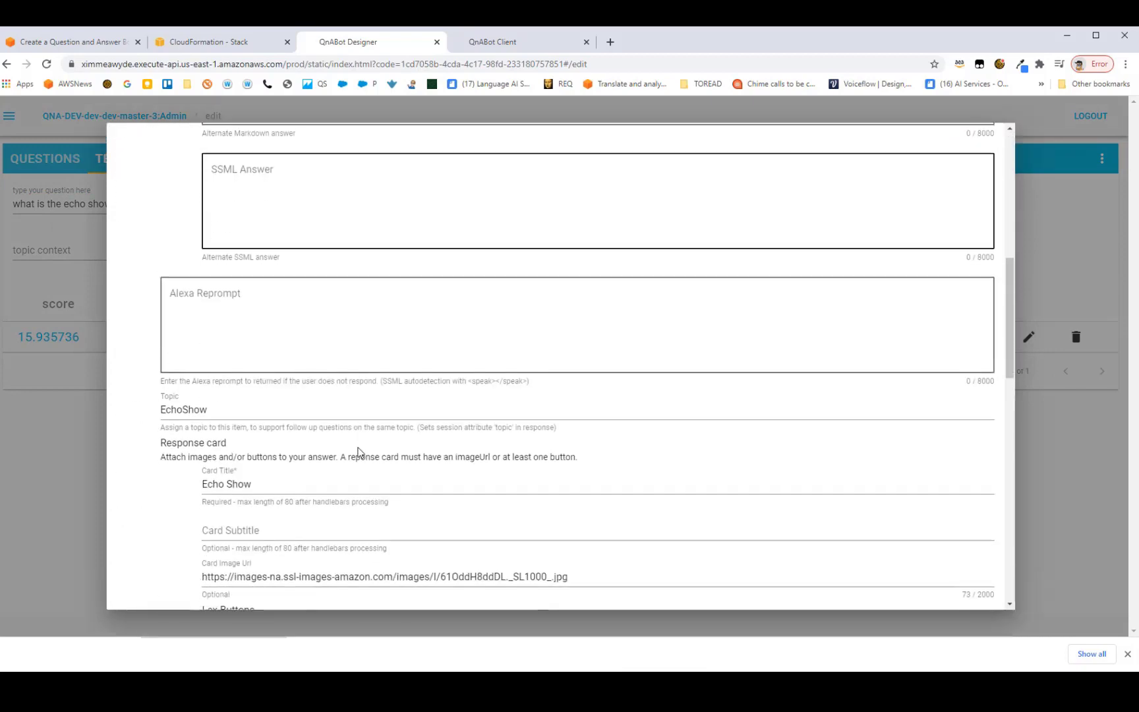
scroll(255, 422, "down", 3)
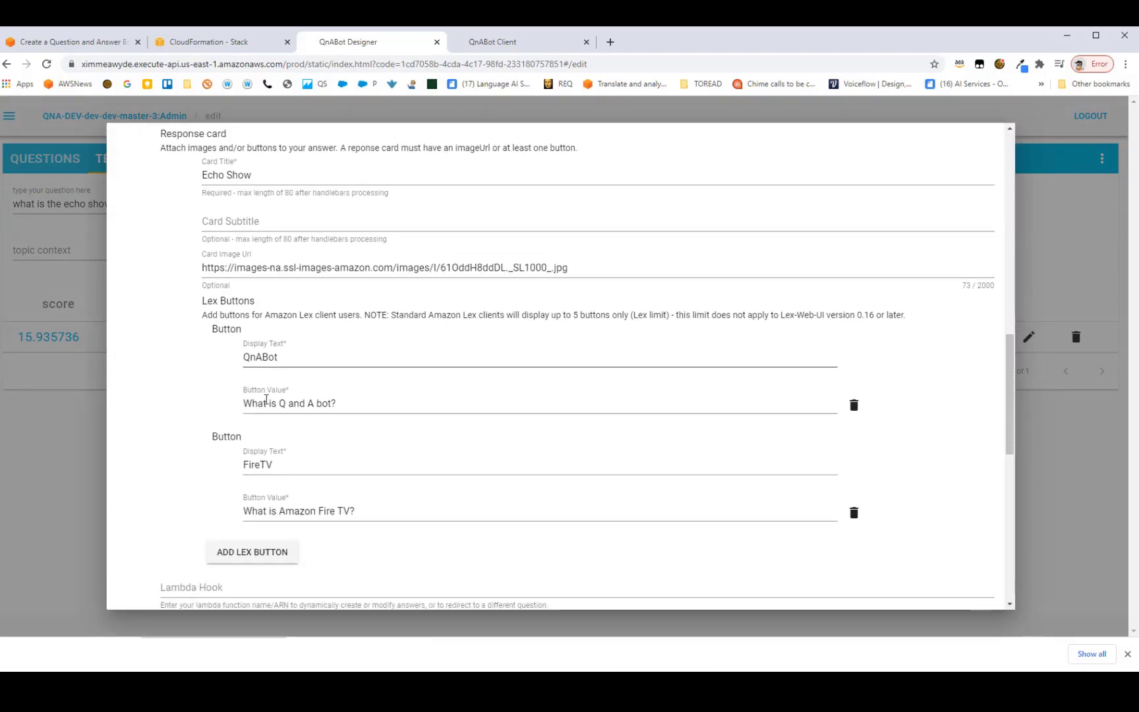
scroll(255, 296, "up", 1)
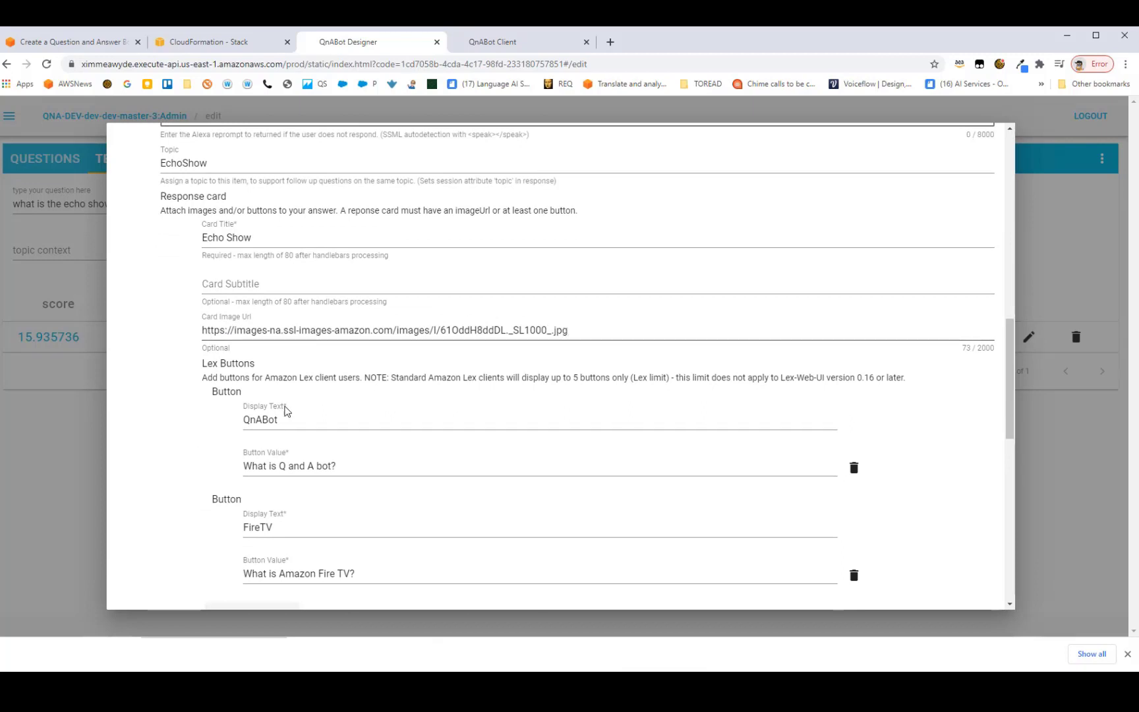
scroll(270, 416, "down", 1)
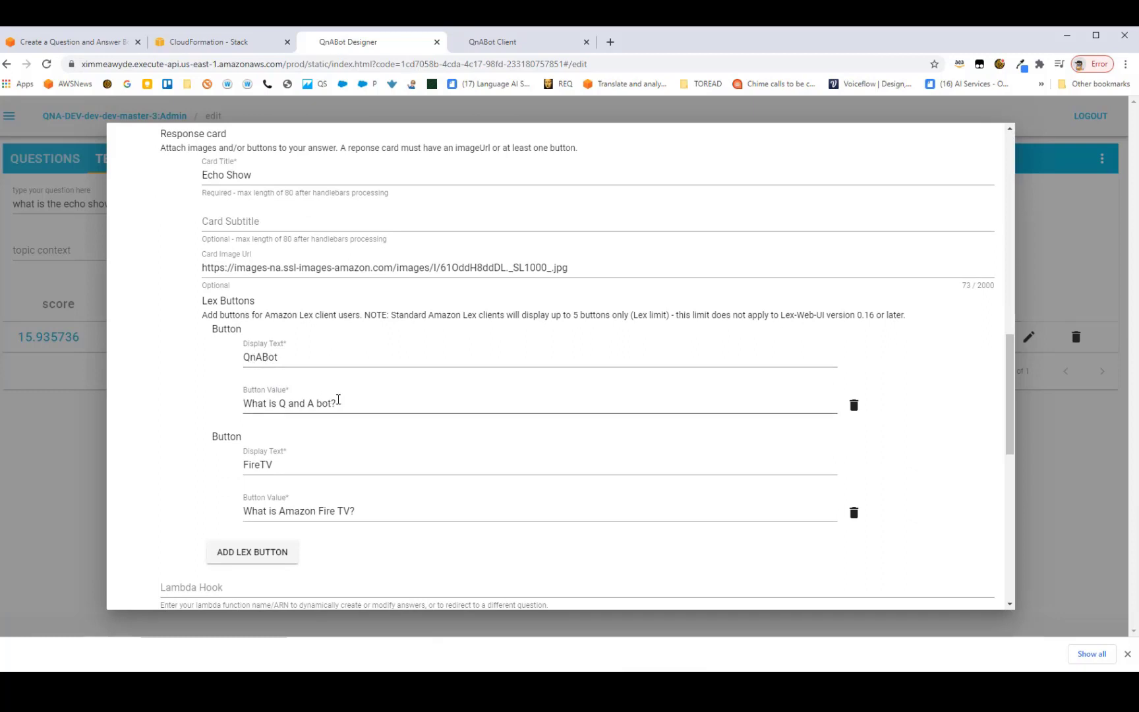
Step: Switch to the QnABot Client and choose the QnABot option on the Echo Show response card
left_click(489, 44)
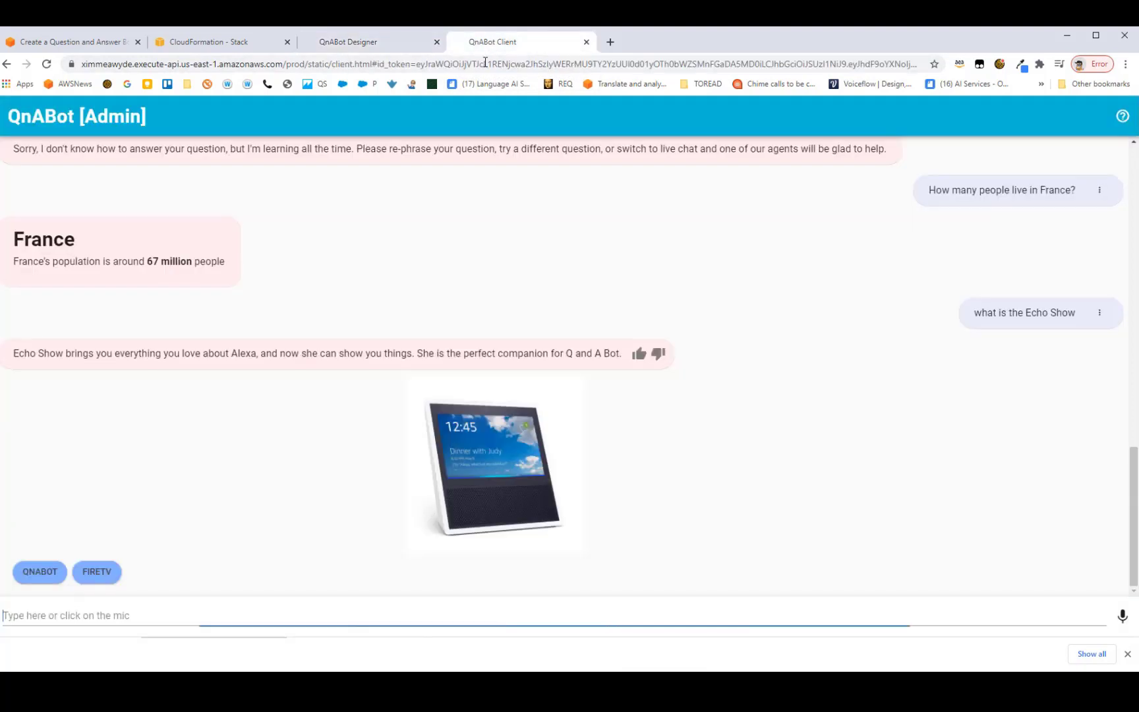
left_click(34, 574)
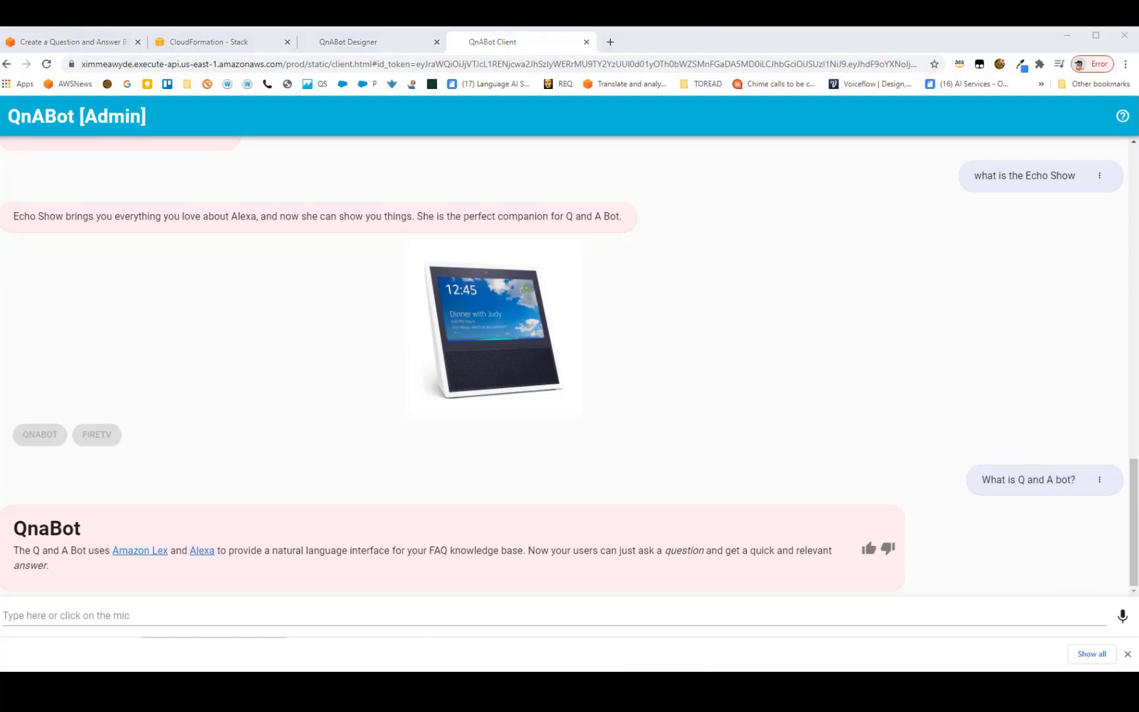
left_click(119, 617)
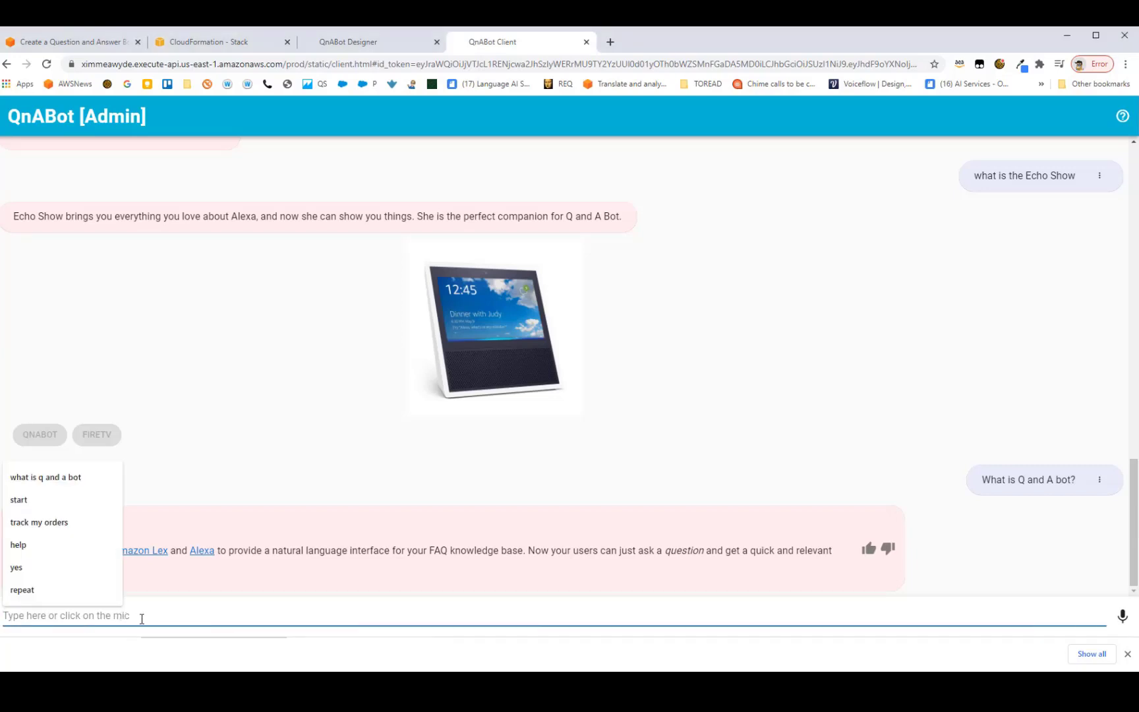
key("Escape")
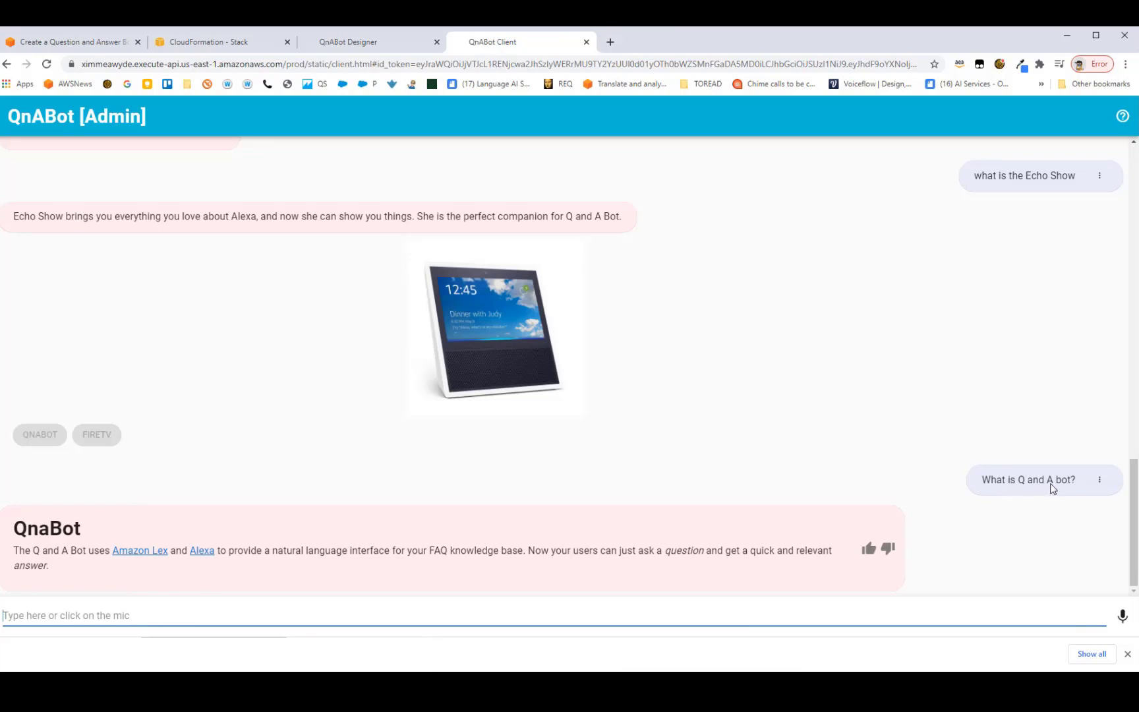
Step: Ask the bot "how much does it cost" in the client chat as a follow-up to the QnABot answer
left_click(880, 617)
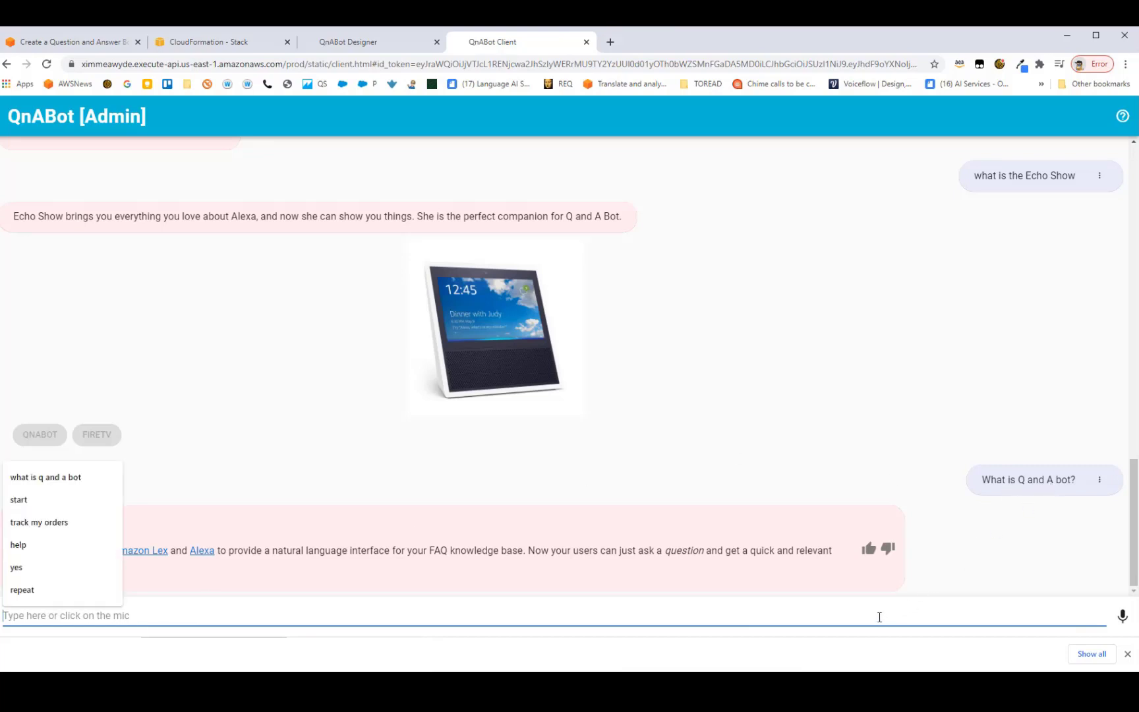
type("what")
key("BackSpace")
key("BackSpace")
key("BackSpace")
key("BackSpace")
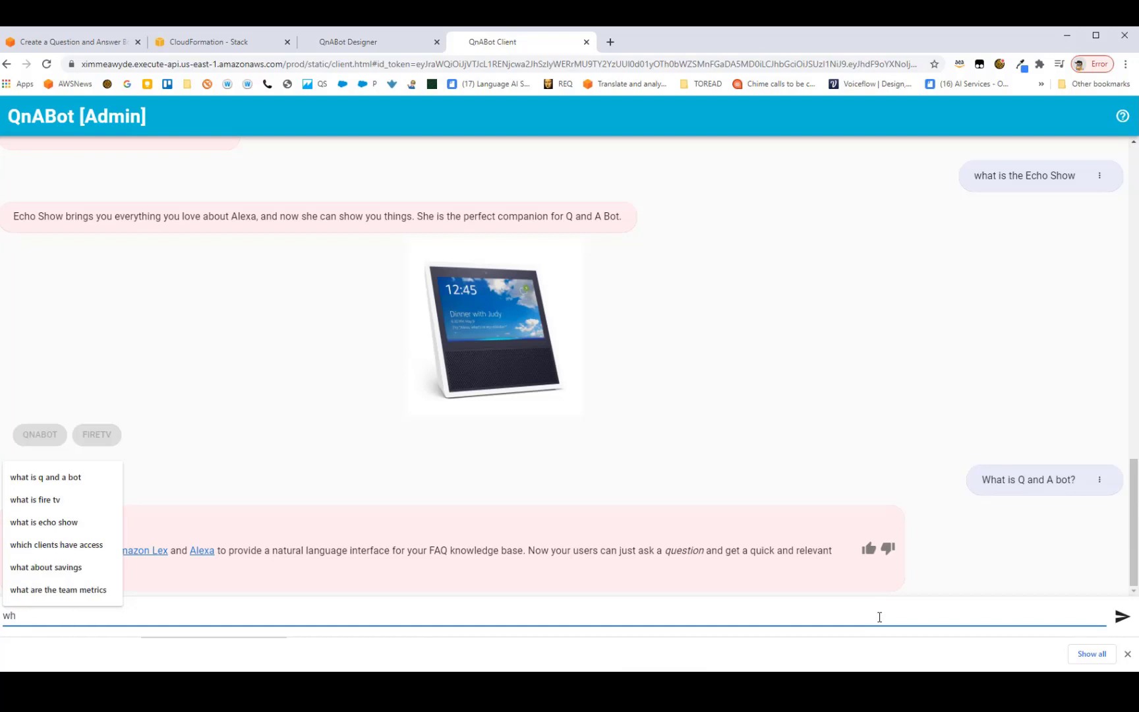
type("how ")
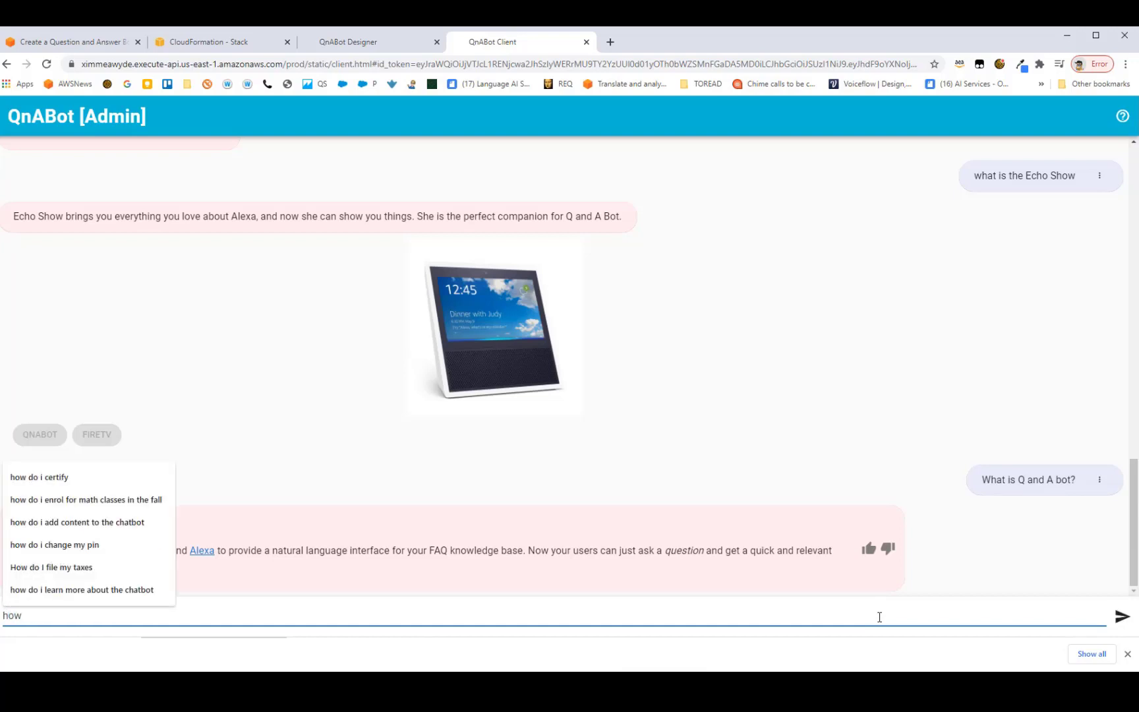
type("much does it cost")
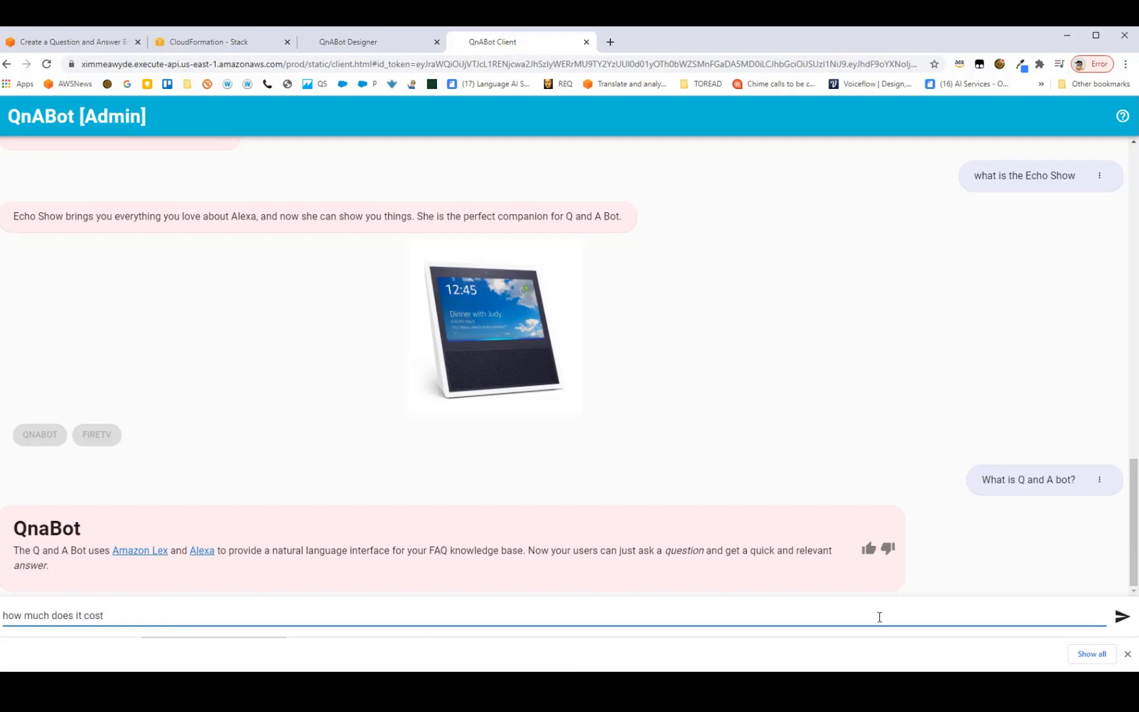
key("Return")
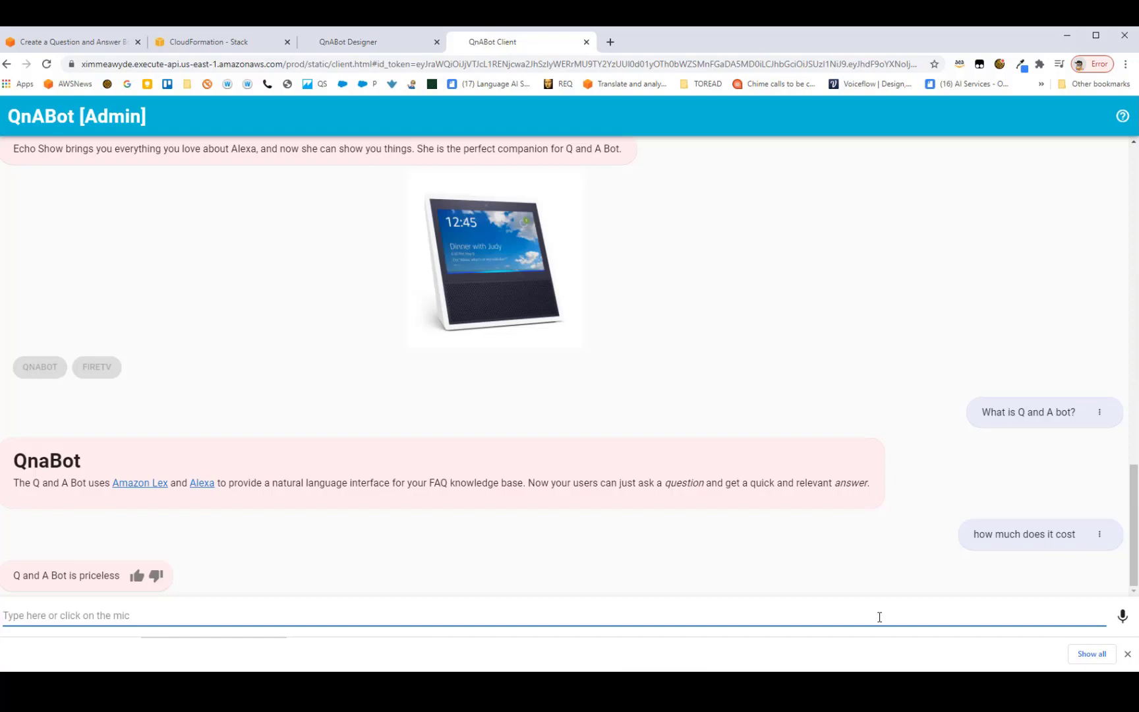
Step: Ask the bot "what is the echo show" in the client chat
type("what ")
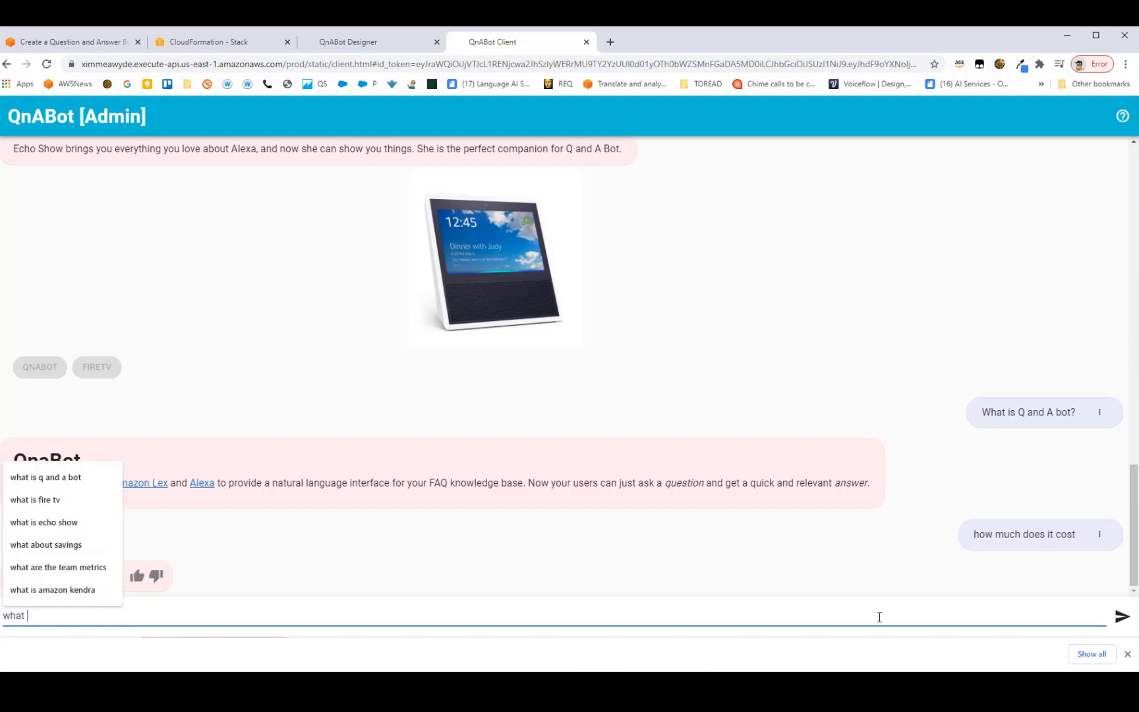
type("is the e")
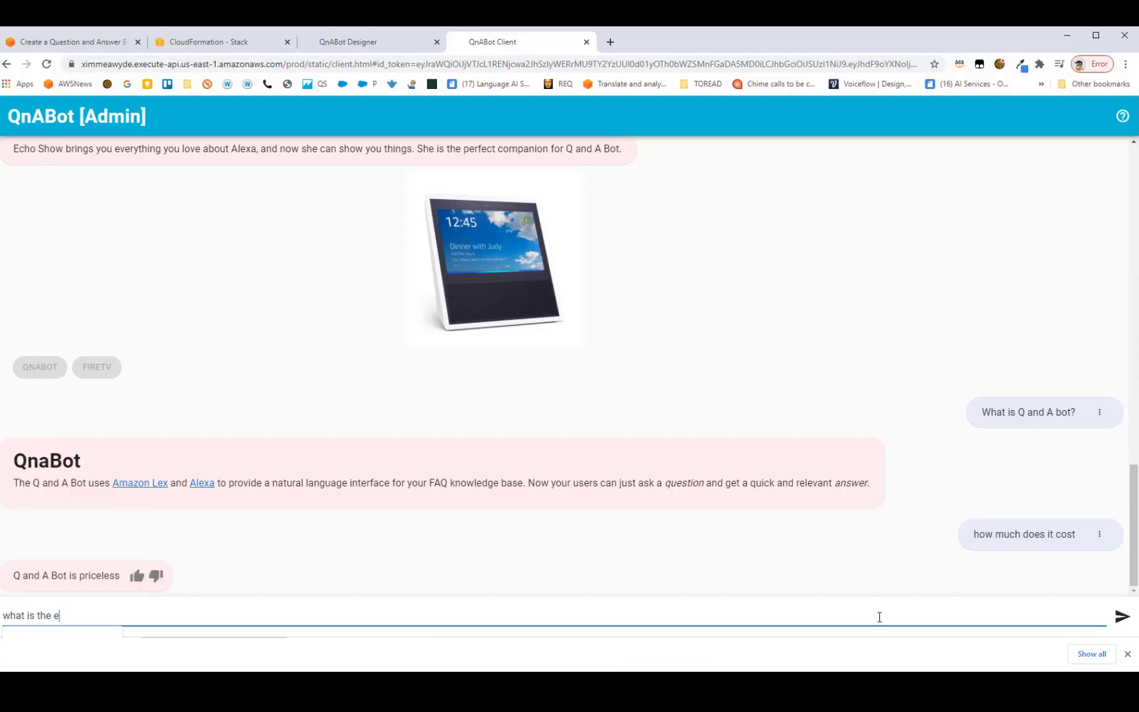
type("cho show")
key("Return")
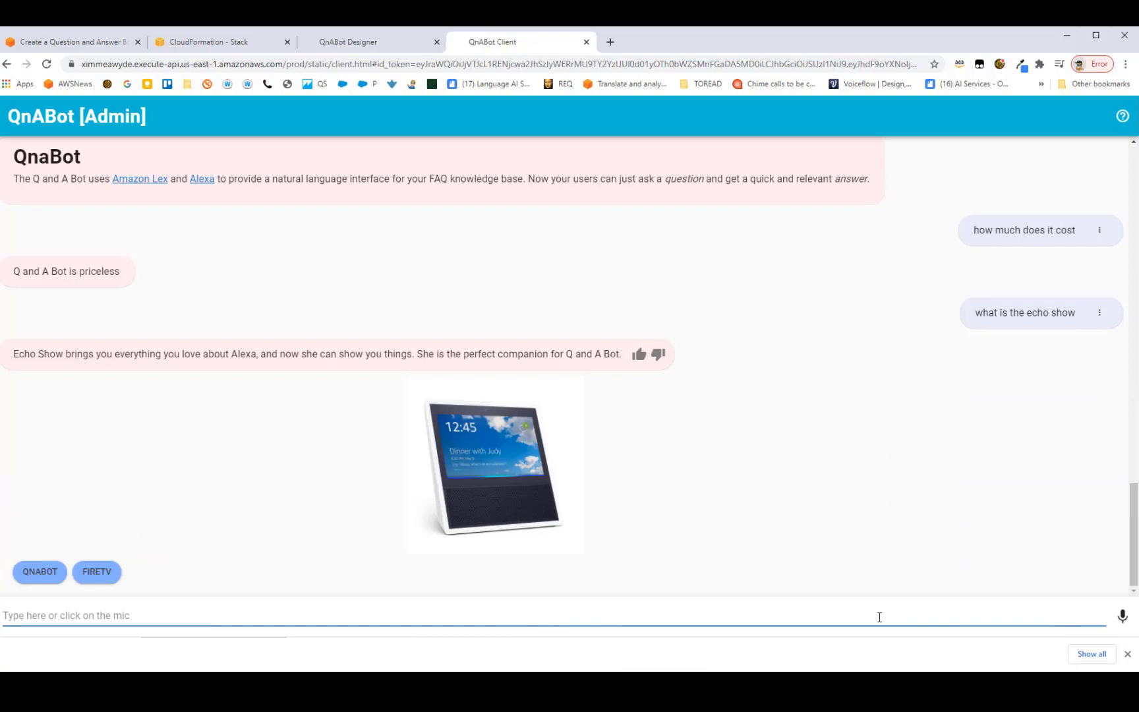
Step: Repeat the question "how much does it cost" as a follow-up to the Echo Show answer
type("how ")
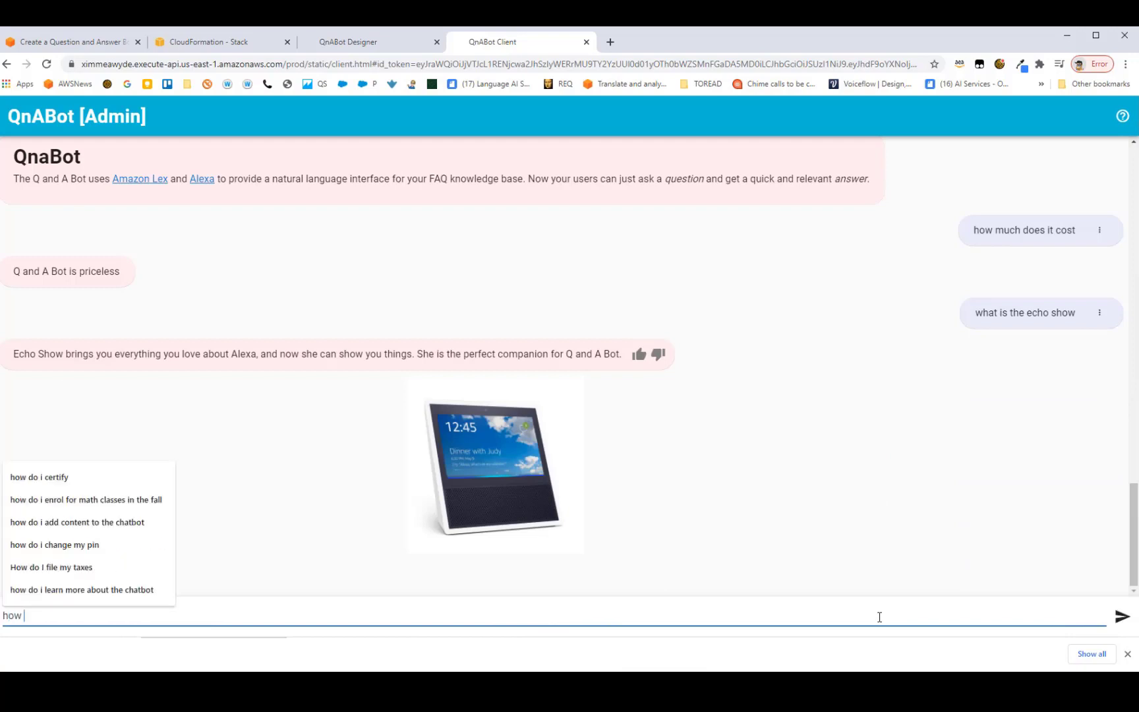
type("much doe")
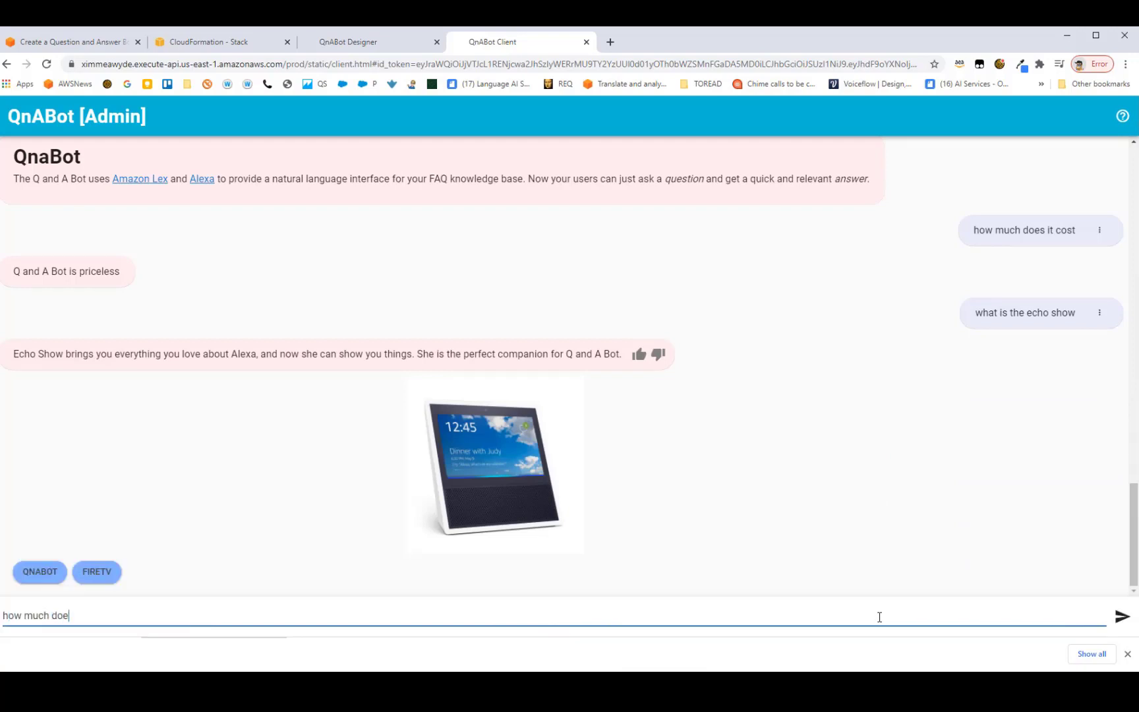
type("s it cost")
key("Return")
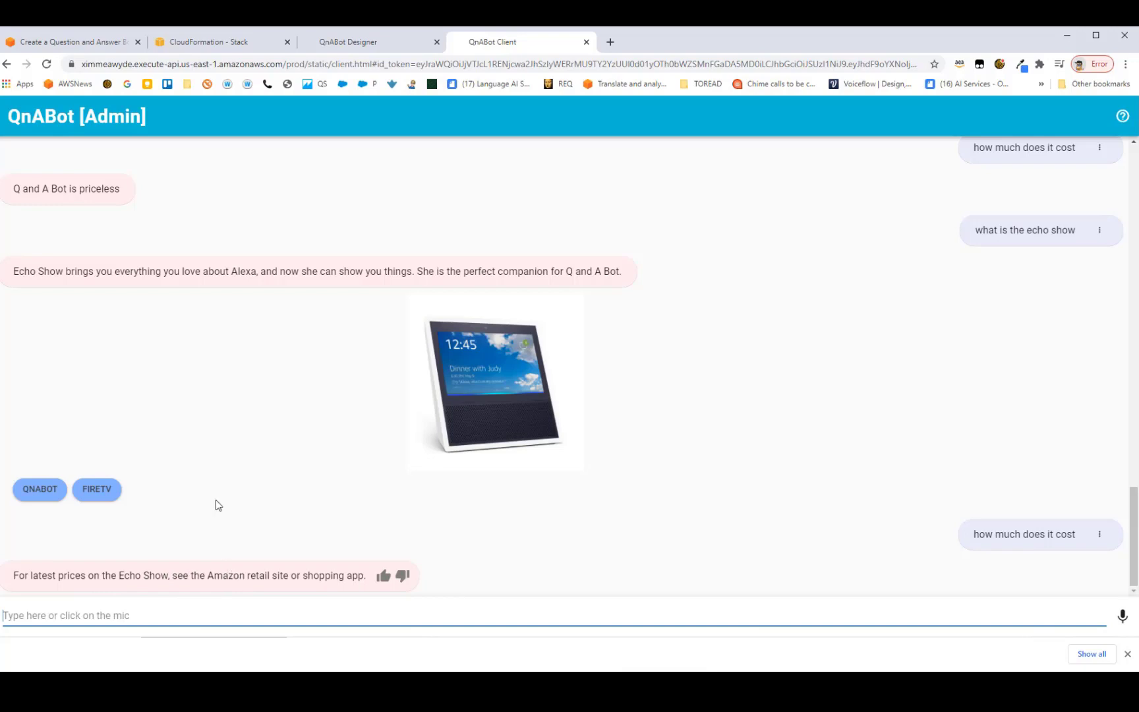
Step: Switch to the QnABot Designer and examine the Echo Show item's alternate answers, Alexa reprompt and topic assignment
left_click(349, 42)
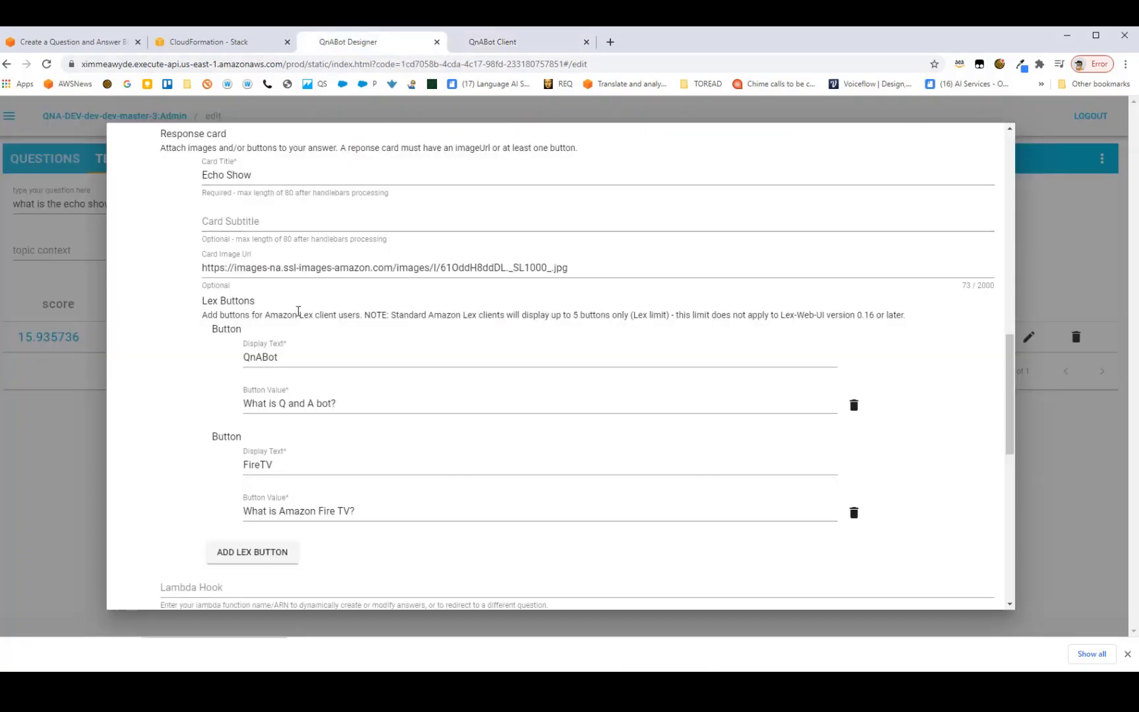
scroll(293, 329, "up", 2)
scroll(288, 333, "up", 2)
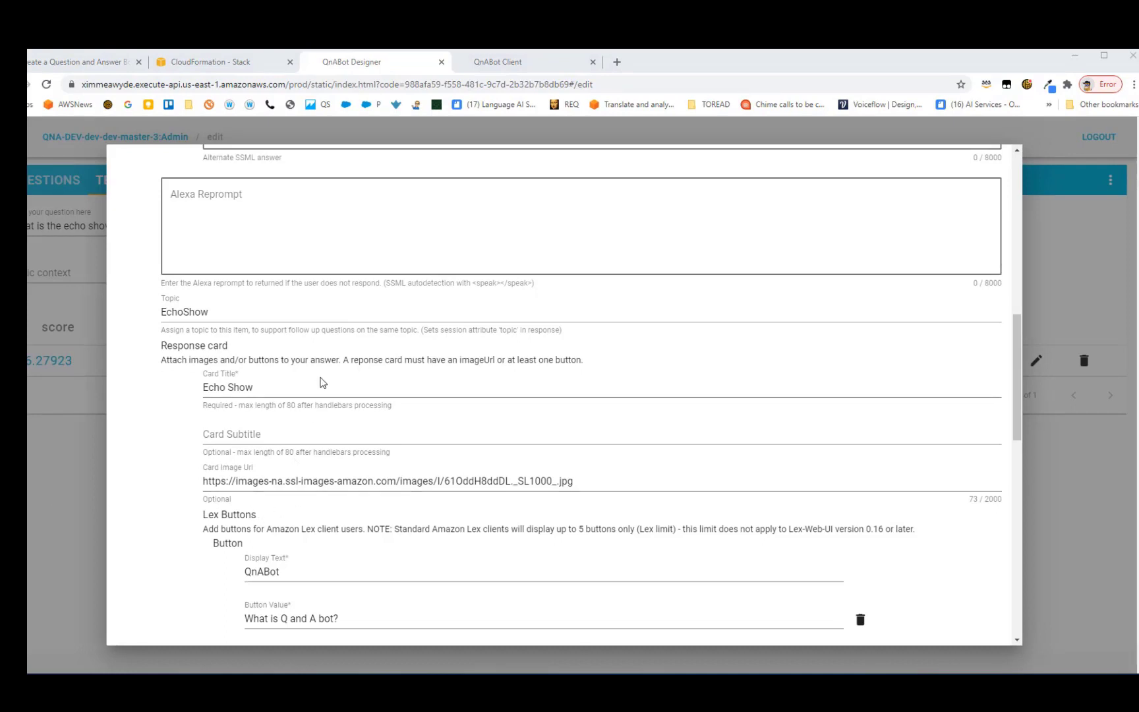
scroll(188, 308, "up", 4)
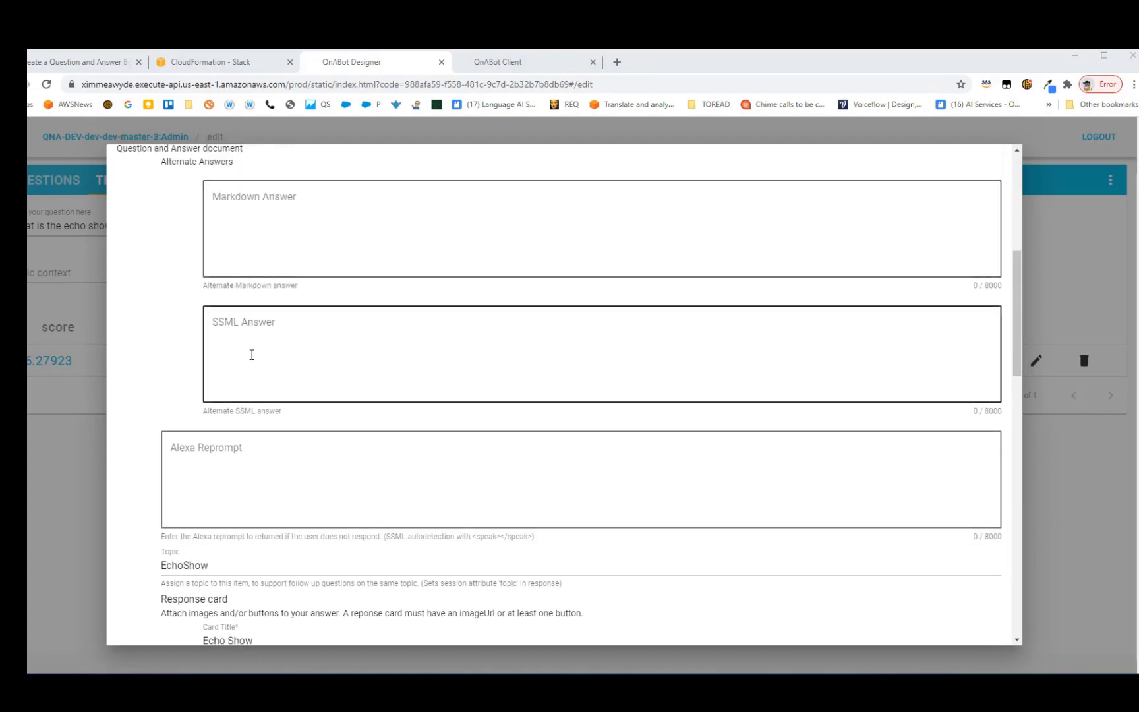
scroll(243, 364, "down", 3)
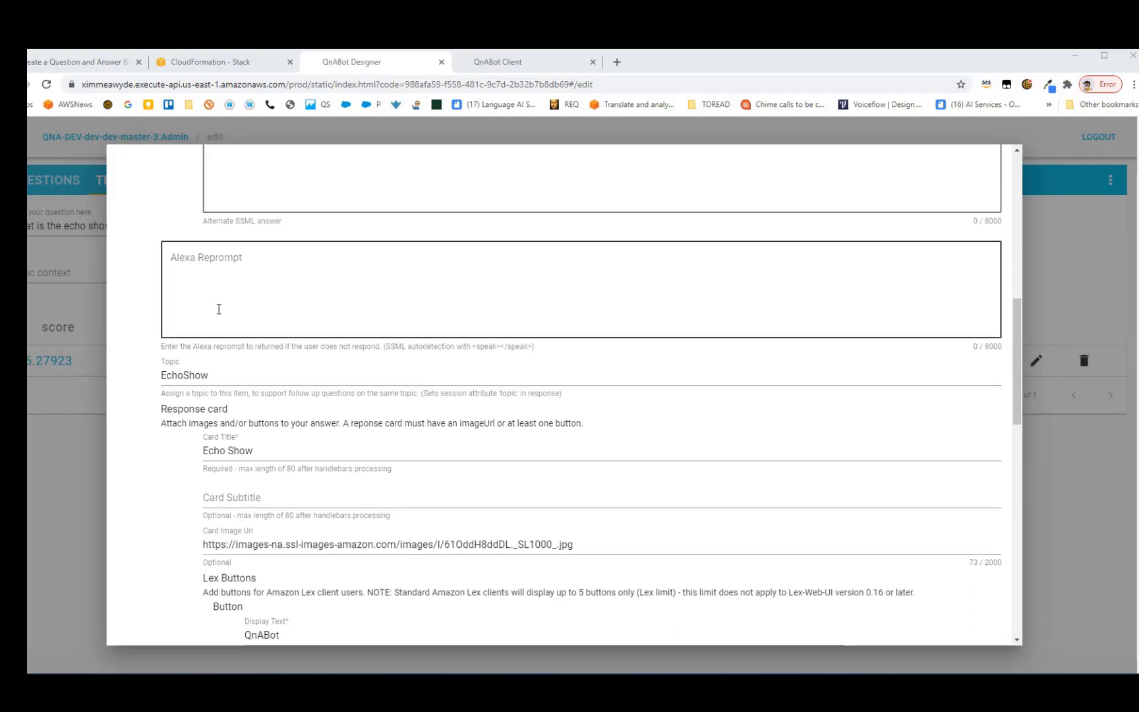
scroll(216, 321, "down", 1)
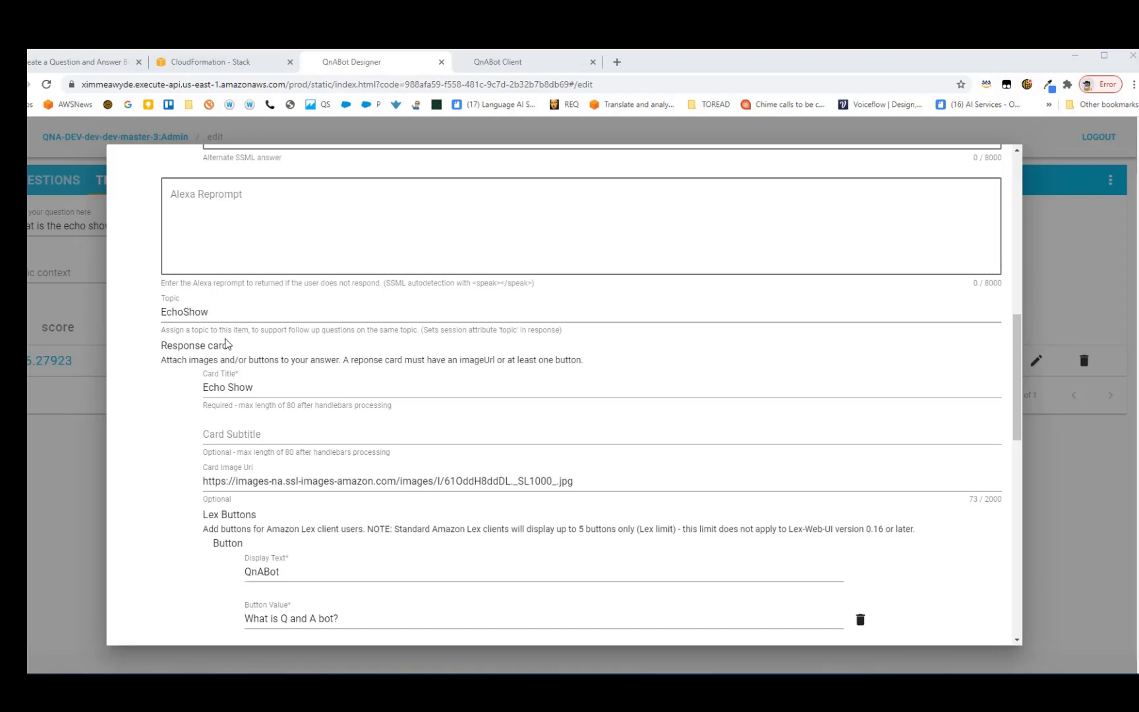
Step: Examine the Echo Show item's response card title, subtitle, image URL and Lex button definitions
scroll(226, 340, "down", 2)
left_click(215, 260)
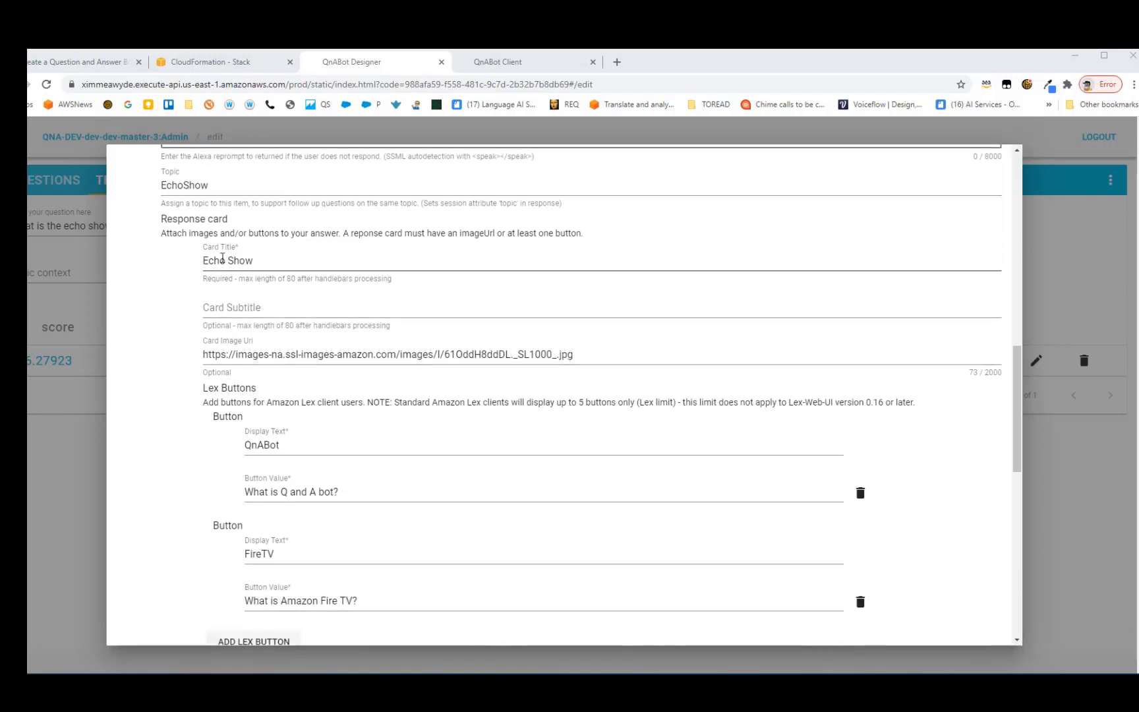
left_click(220, 307)
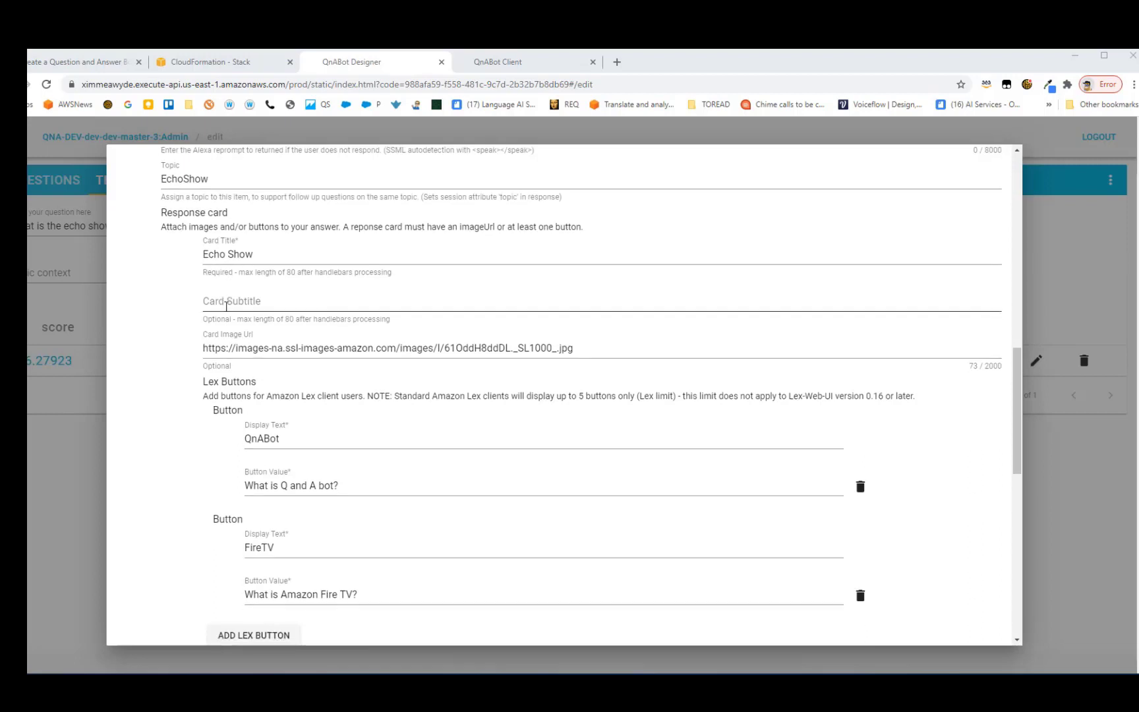
scroll(225, 306, "down", 1)
left_click(216, 294)
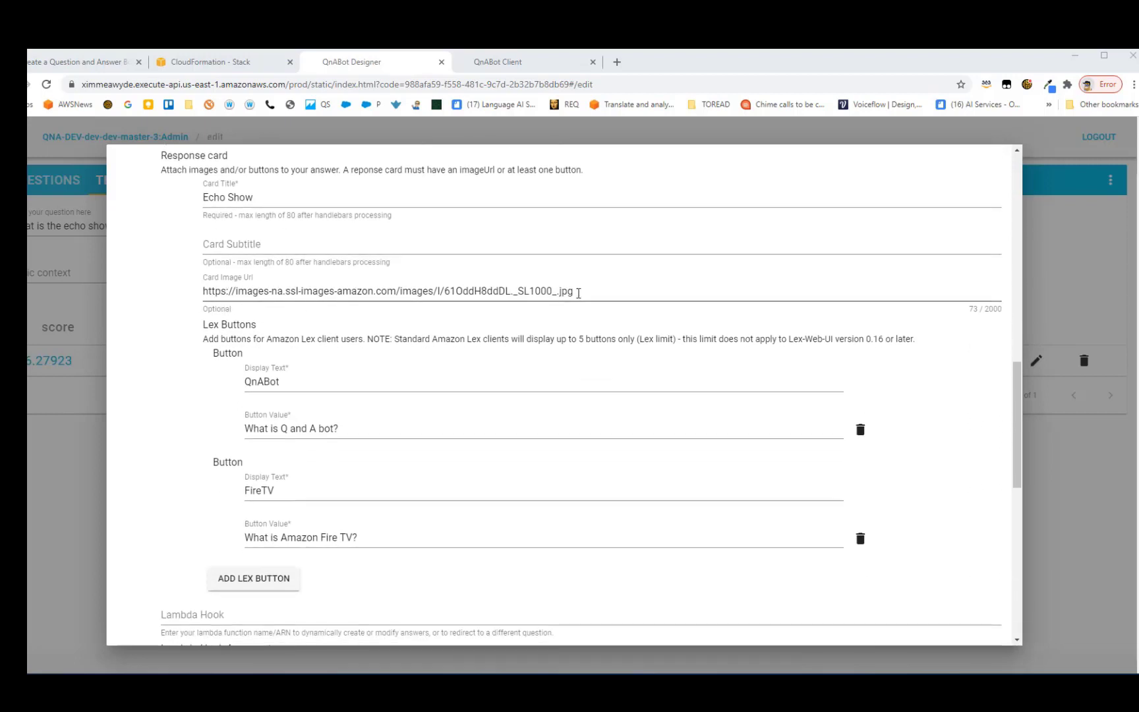
left_click(273, 330)
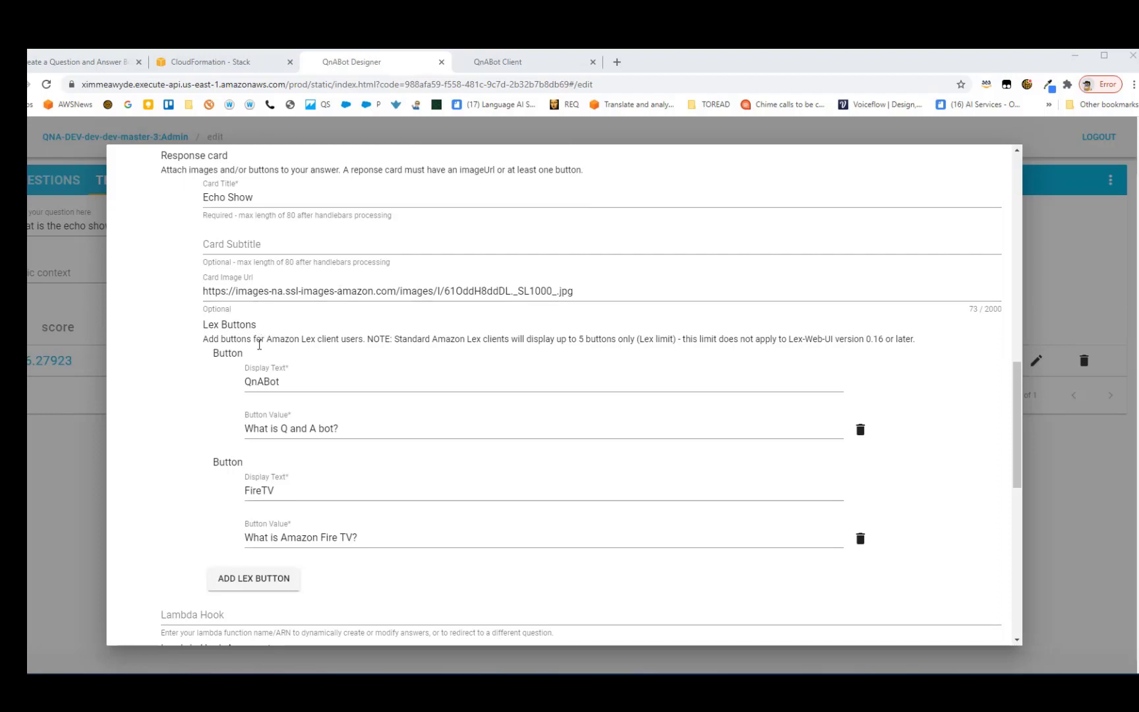
scroll(259, 345, "down", 1)
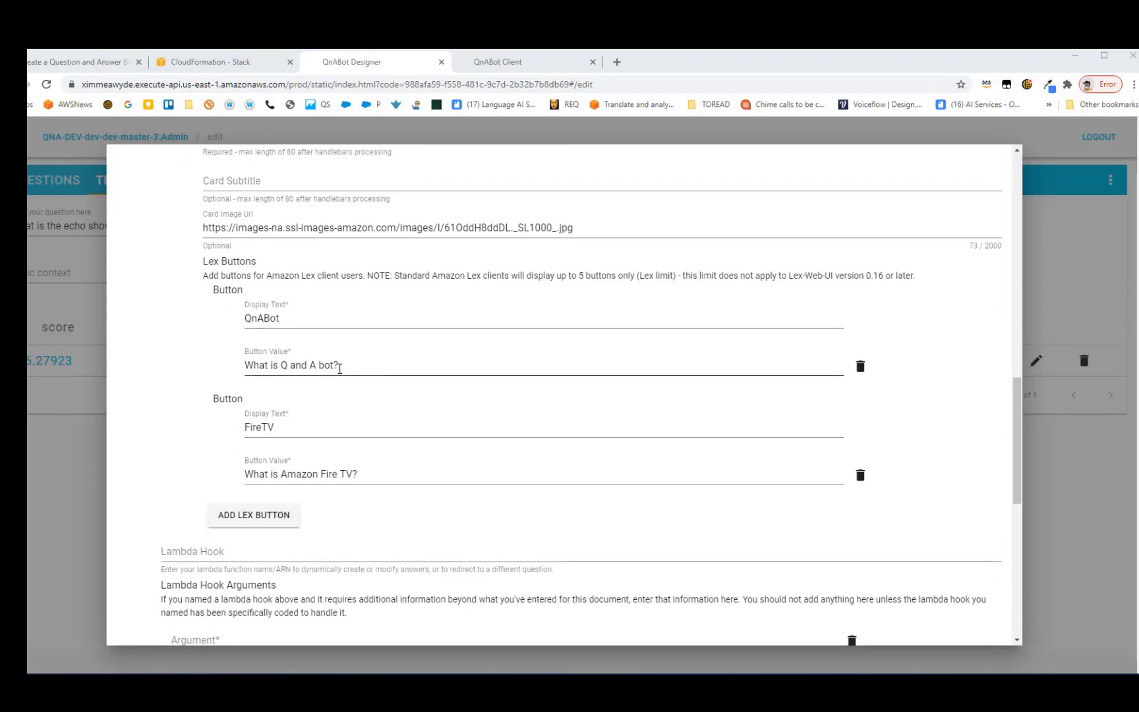
scroll(331, 393, "down", 2)
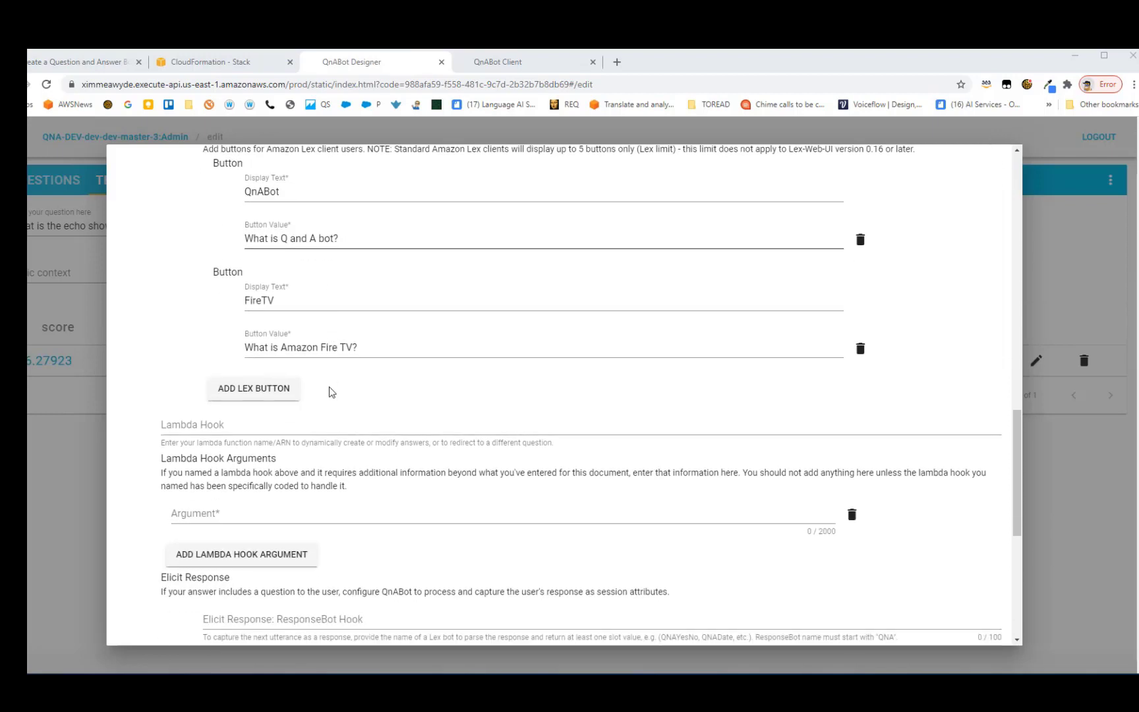
Step: Examine the Echo Show item's Lambda hook, elicit response, document chaining, guided navigation and bot routing settings
scroll(297, 383, "down", 1)
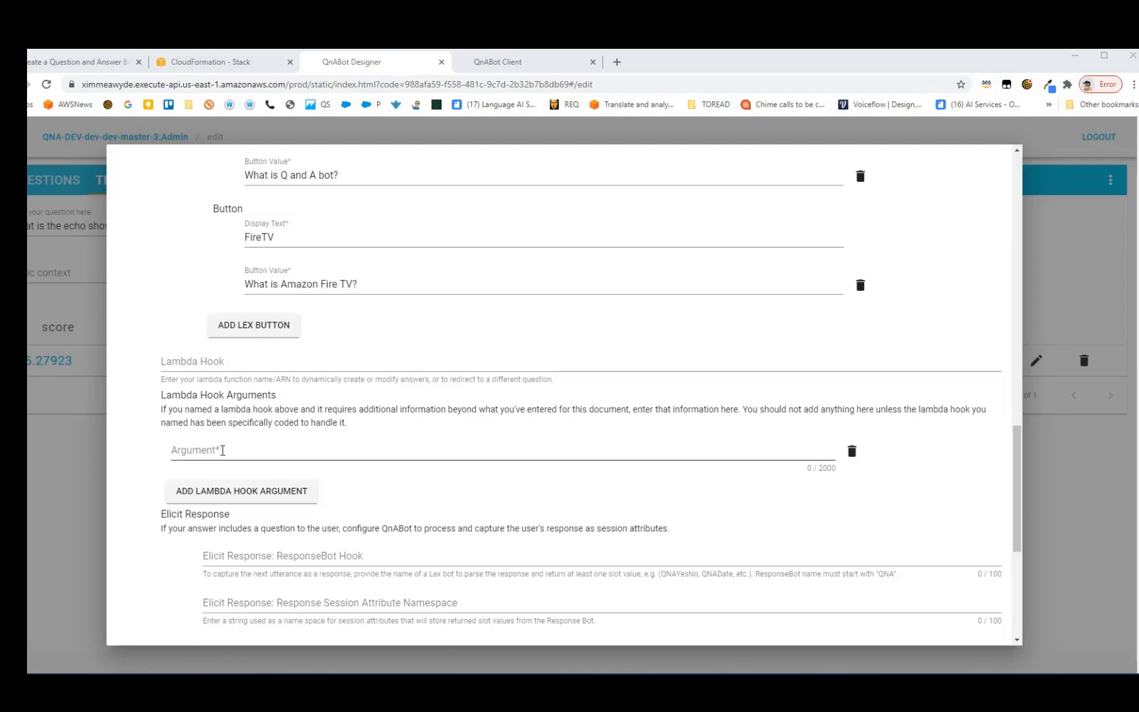
scroll(284, 448, "down", 1)
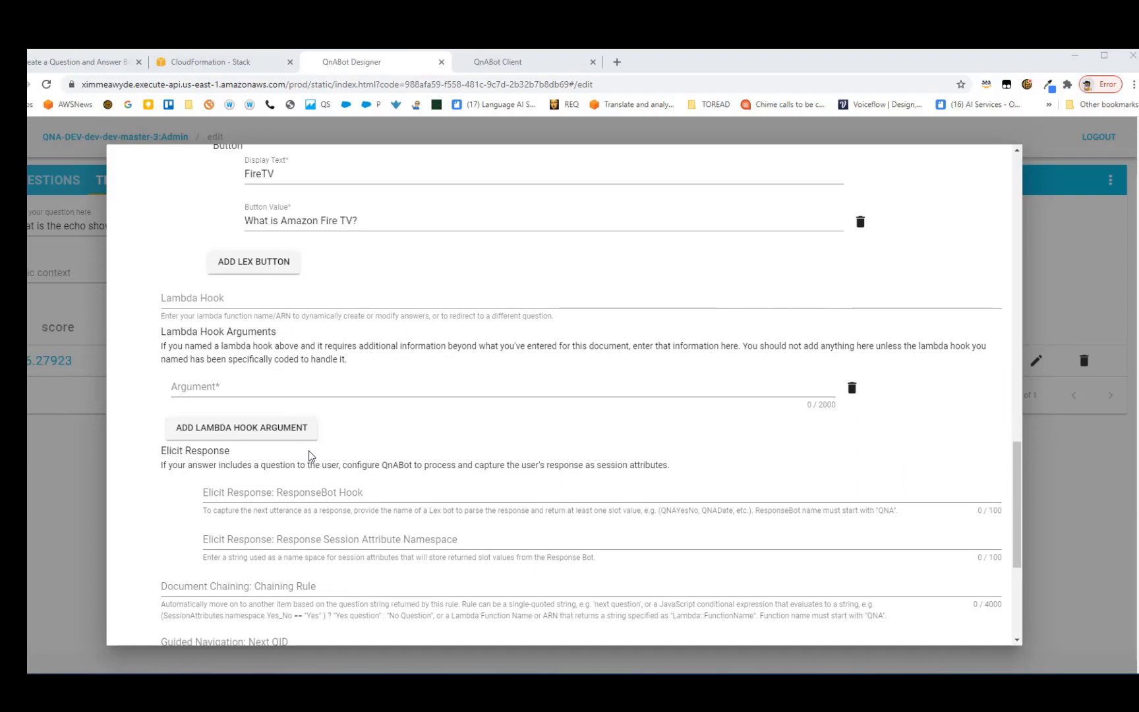
scroll(290, 448, "down", 1)
scroll(217, 412, "down", 1)
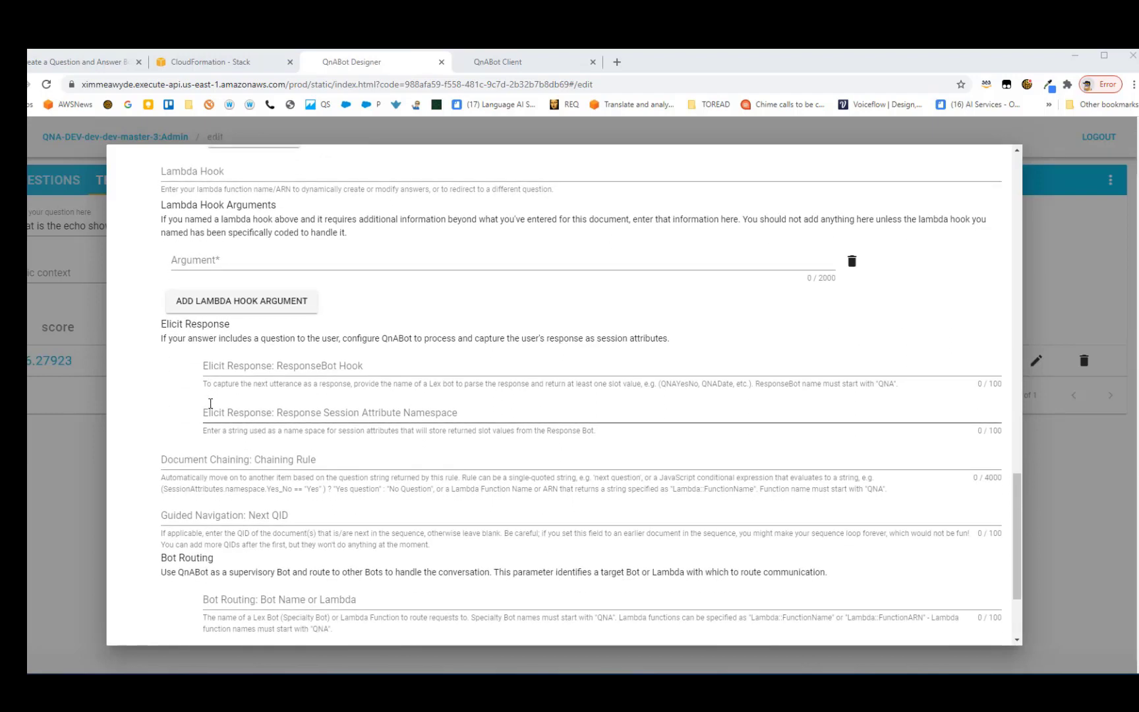
scroll(211, 404, "down", 1)
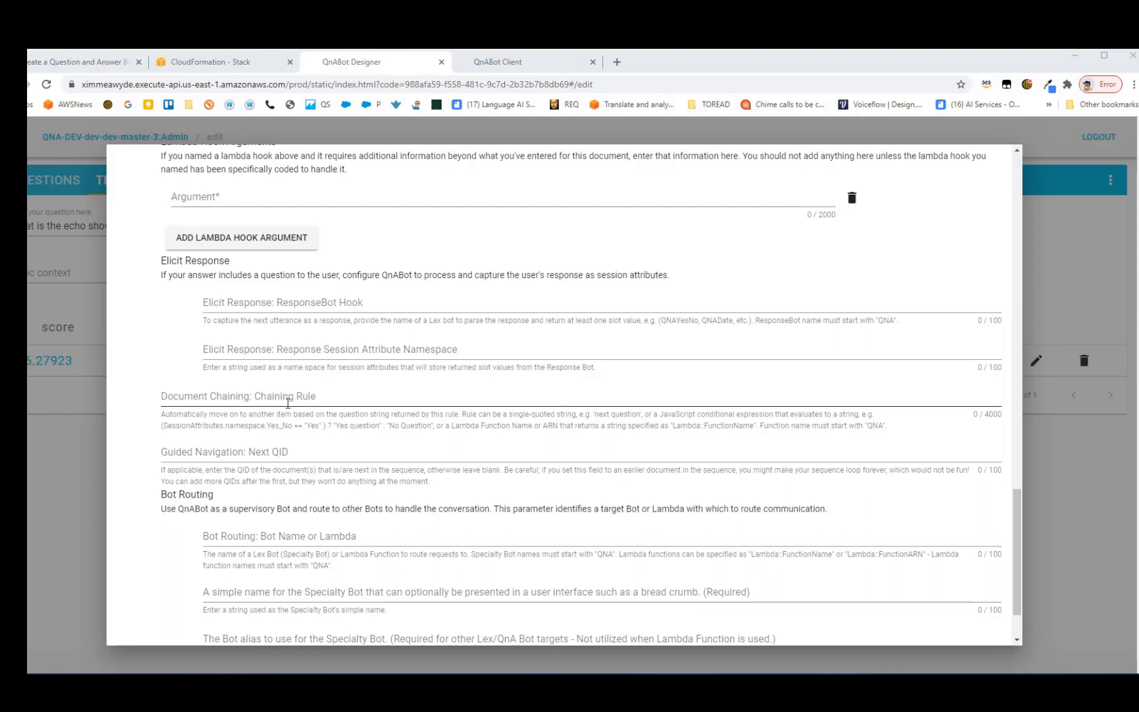
scroll(272, 443, "down", 2)
scroll(246, 418, "down", 1)
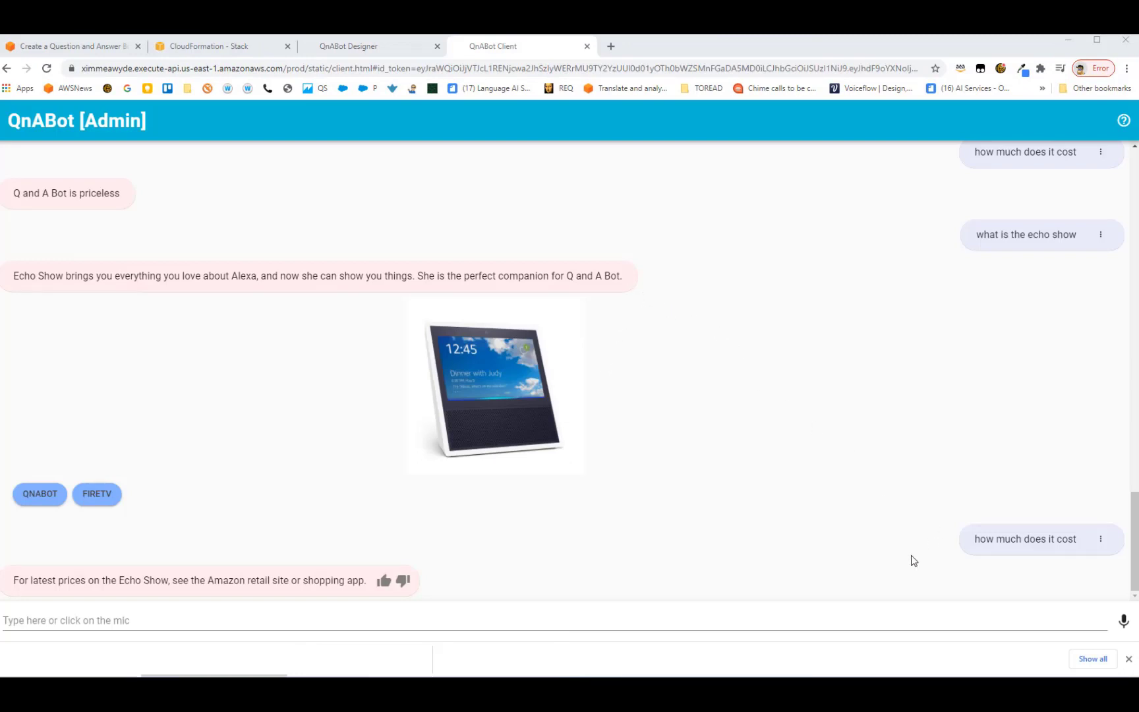
Step: In the QnABot Client, ask "what is the q. and a. bot" by voice
left_click(1124, 622)
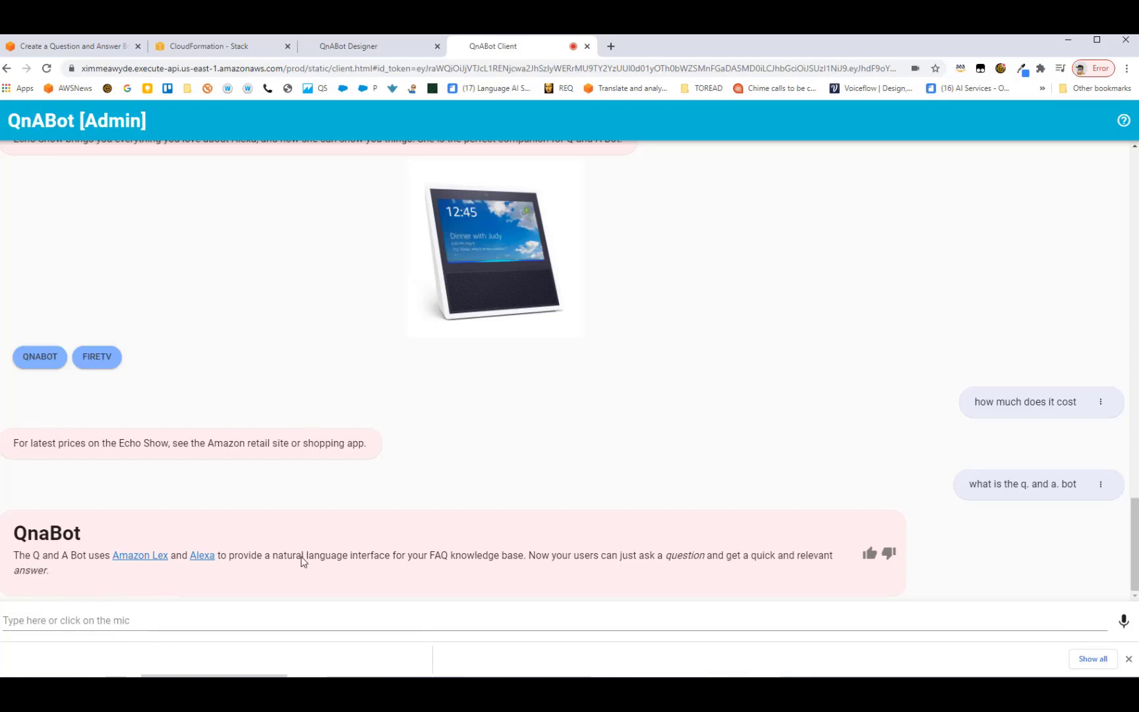
Step: Switch to the QnABot Designer and run a test search for "what is the q and a bot"
left_click(338, 55)
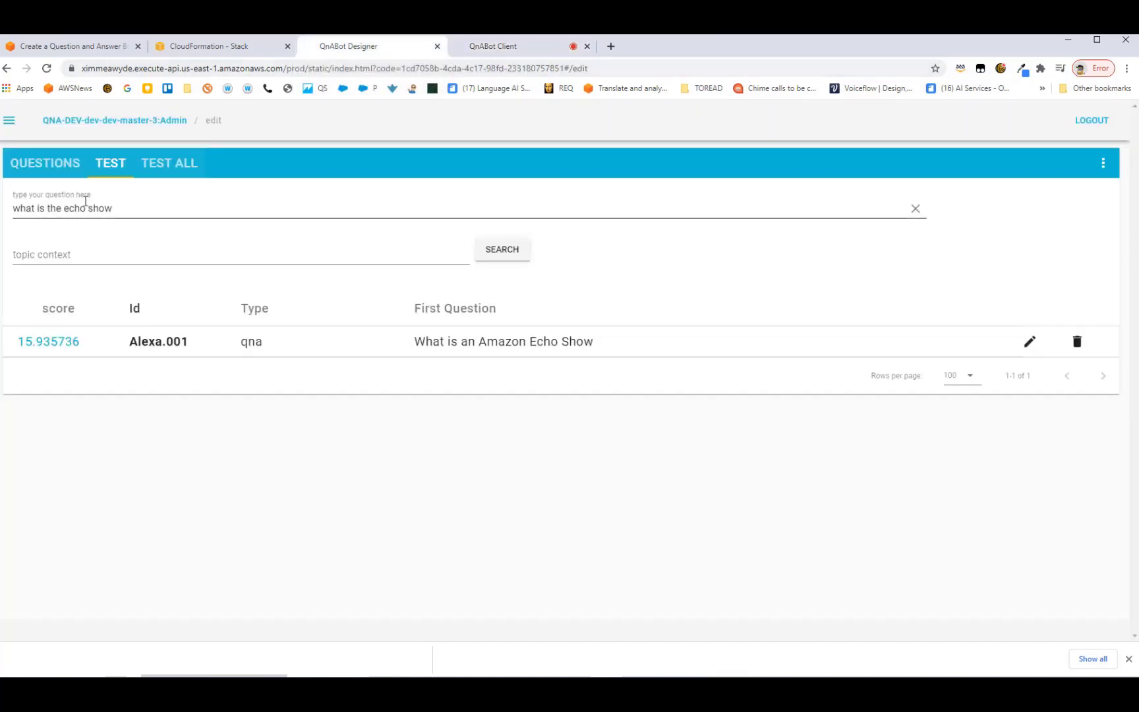
left_click_drag(122, 210, 65, 213)
type("q")
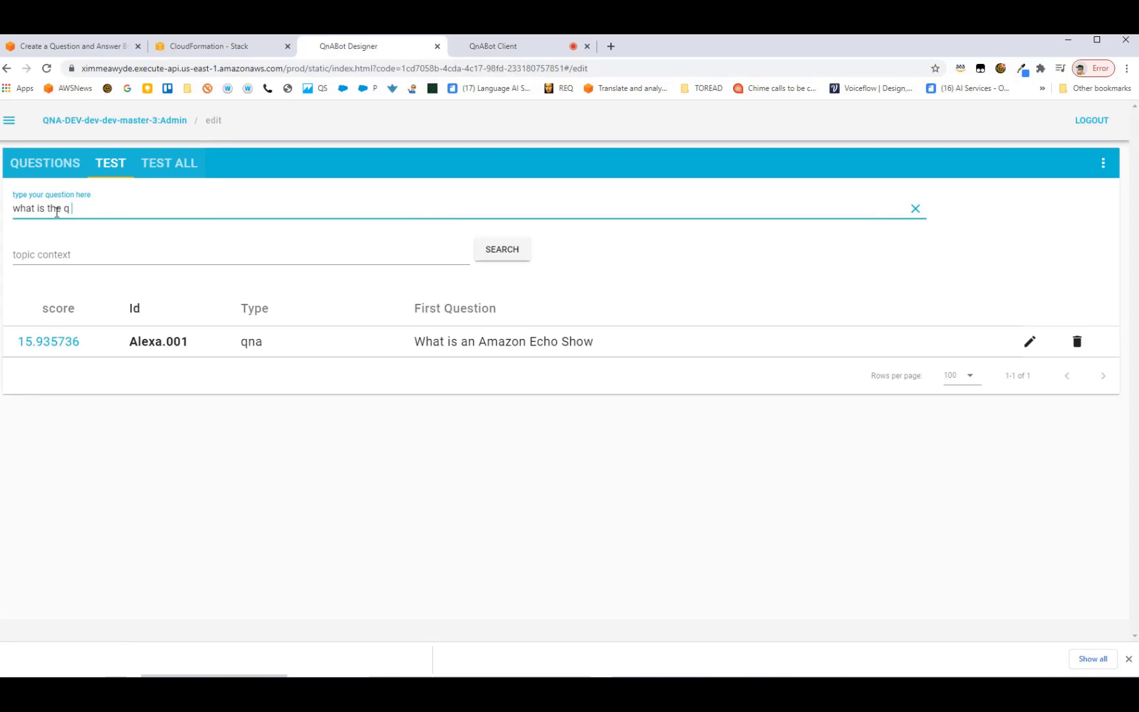
type(" and a bot")
key("Return")
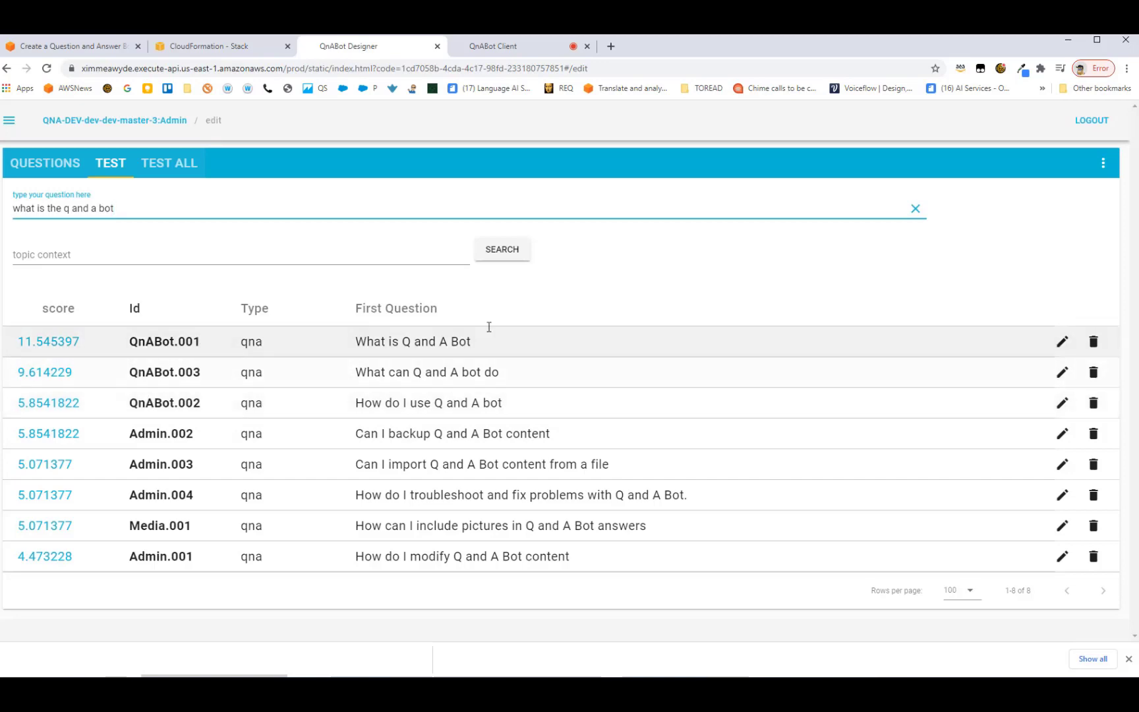
Step: Open the item QnABot.001 for editing and examine its advanced Markdown and SSML alternate answers
left_click(1062, 341)
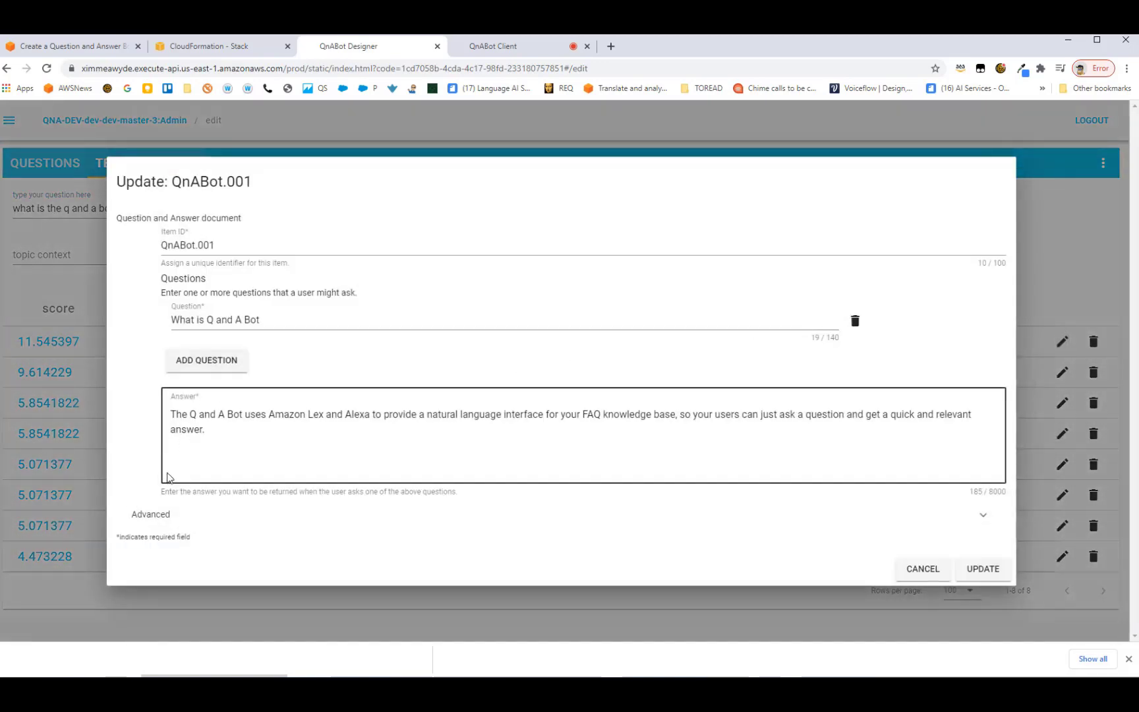
left_click(160, 521)
scroll(348, 399, "down", 3)
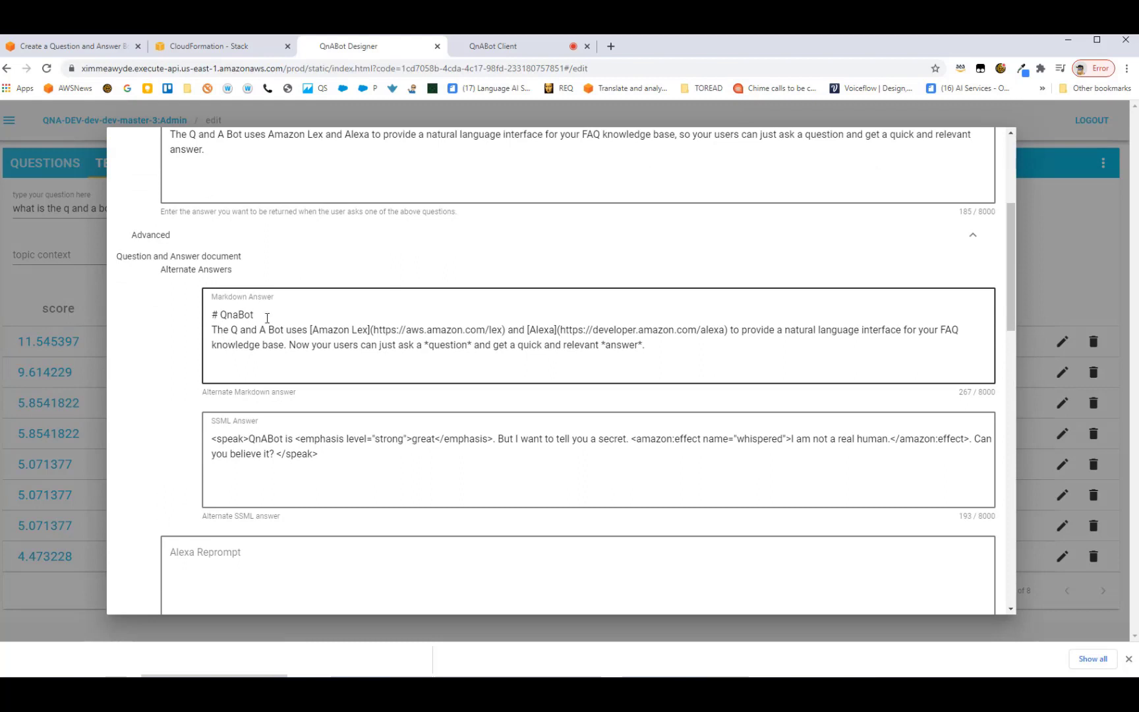
left_click(217, 439)
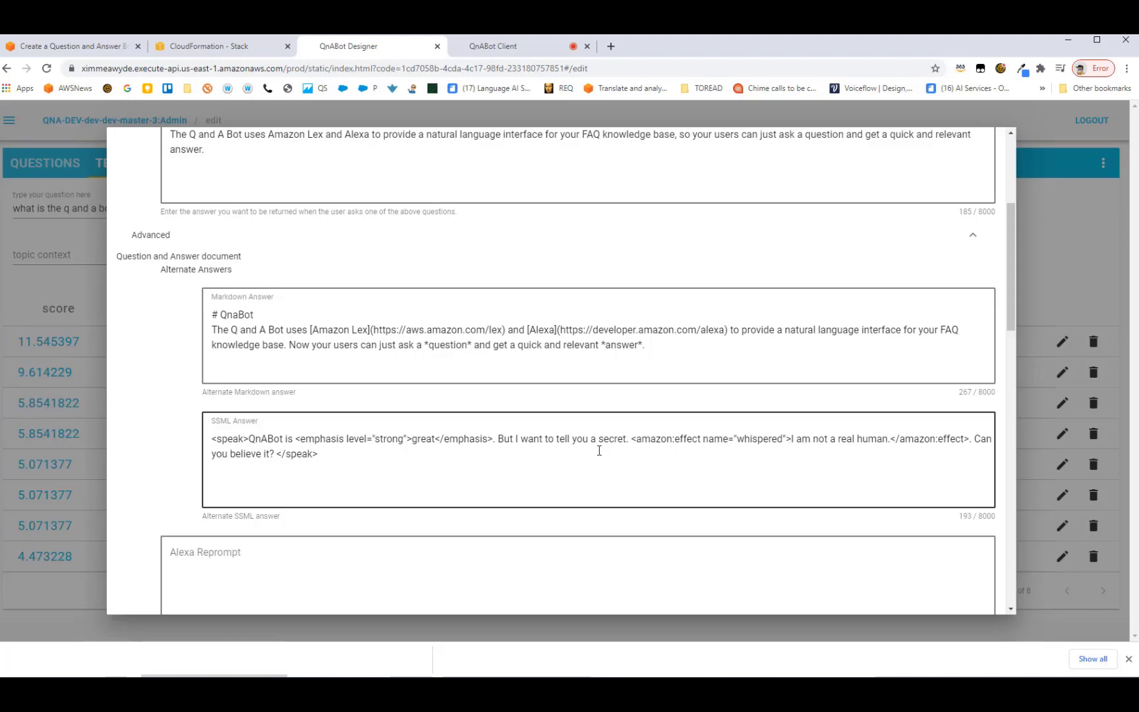
scroll(430, 476, "down", 1)
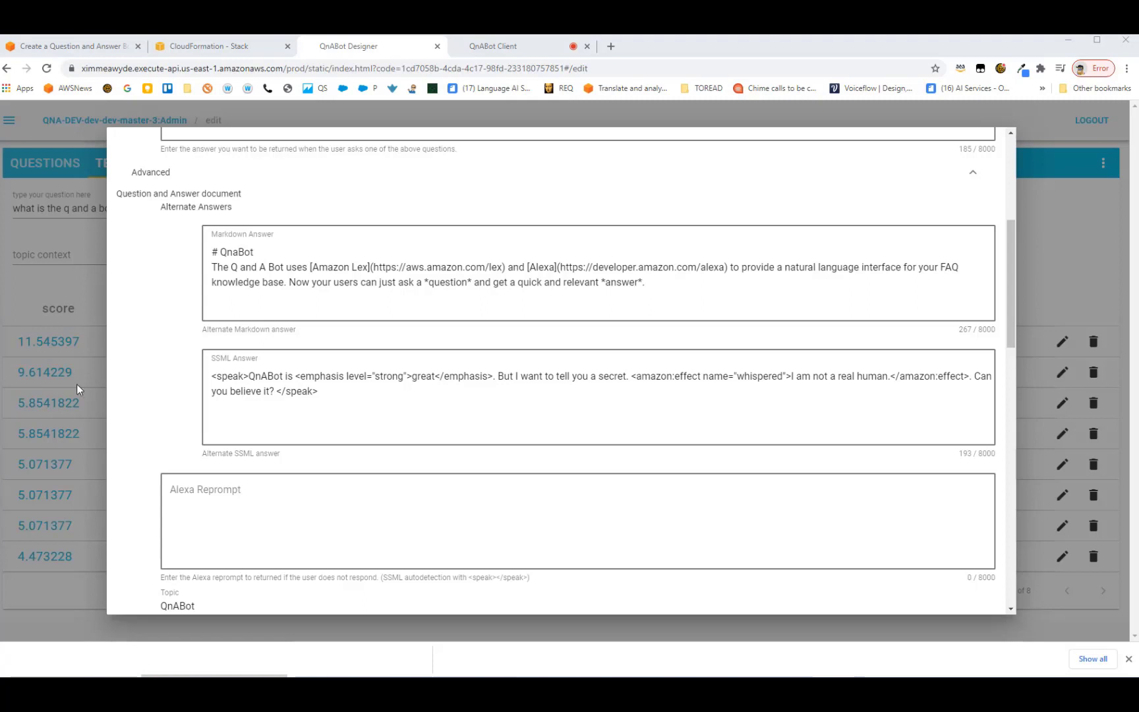
left_click(506, 46)
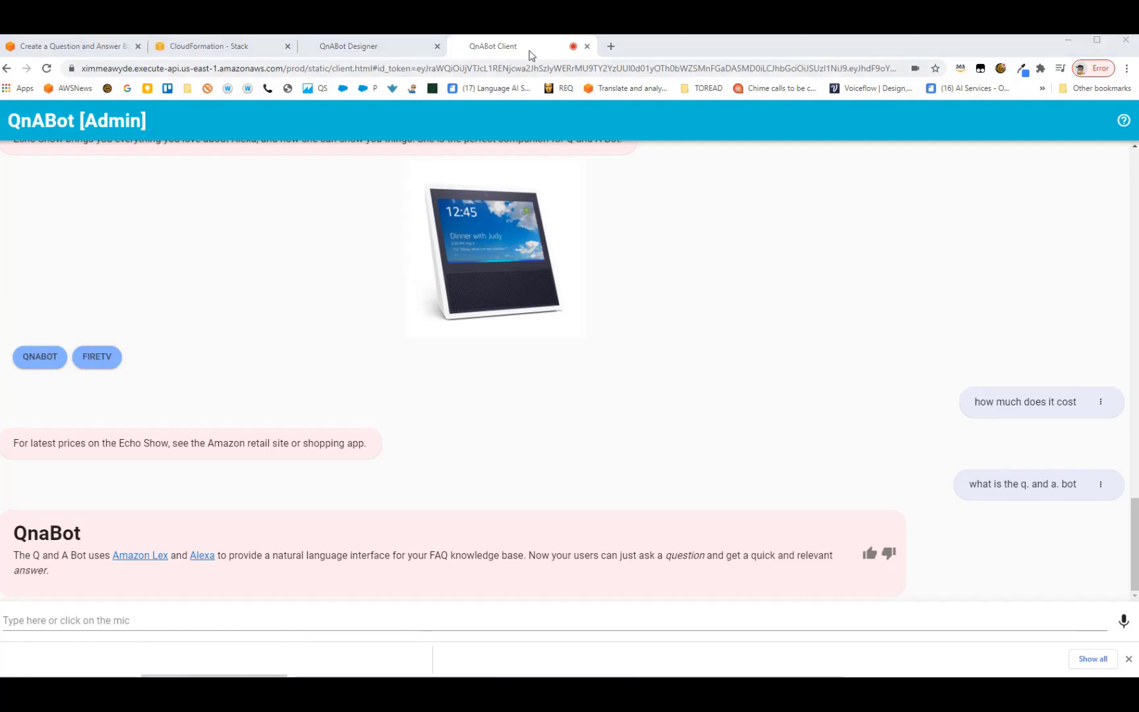
left_click(611, 46)
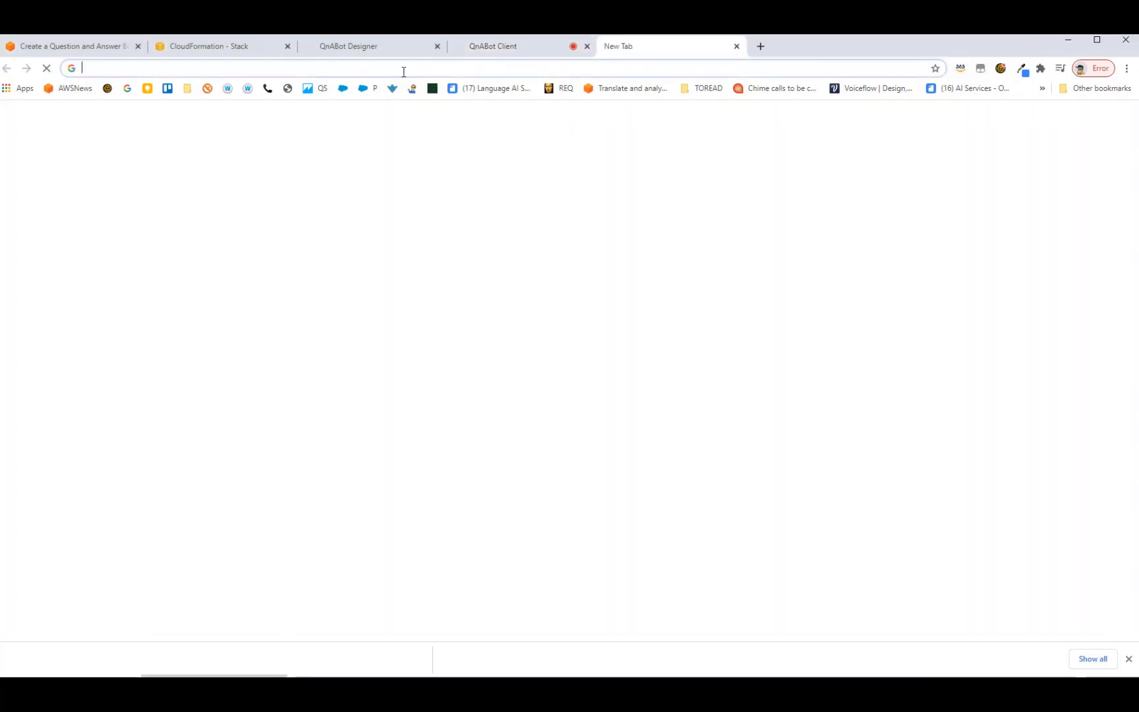
left_click(407, 66)
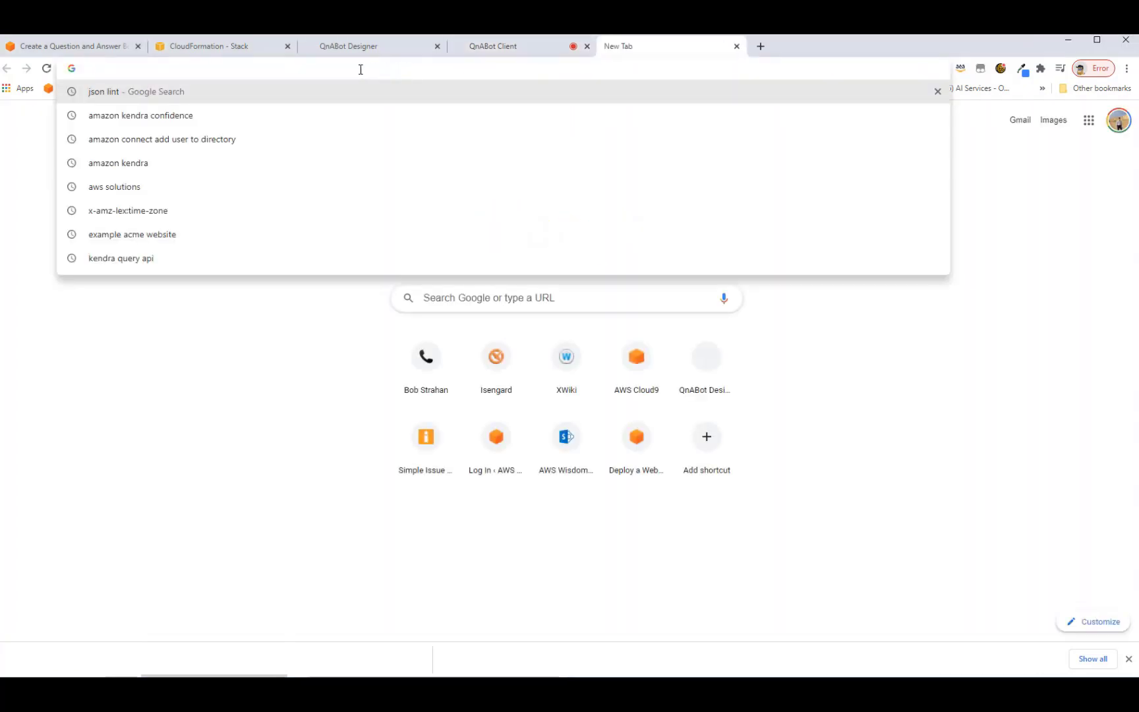
type("•www.amazon.com/chatbotui")
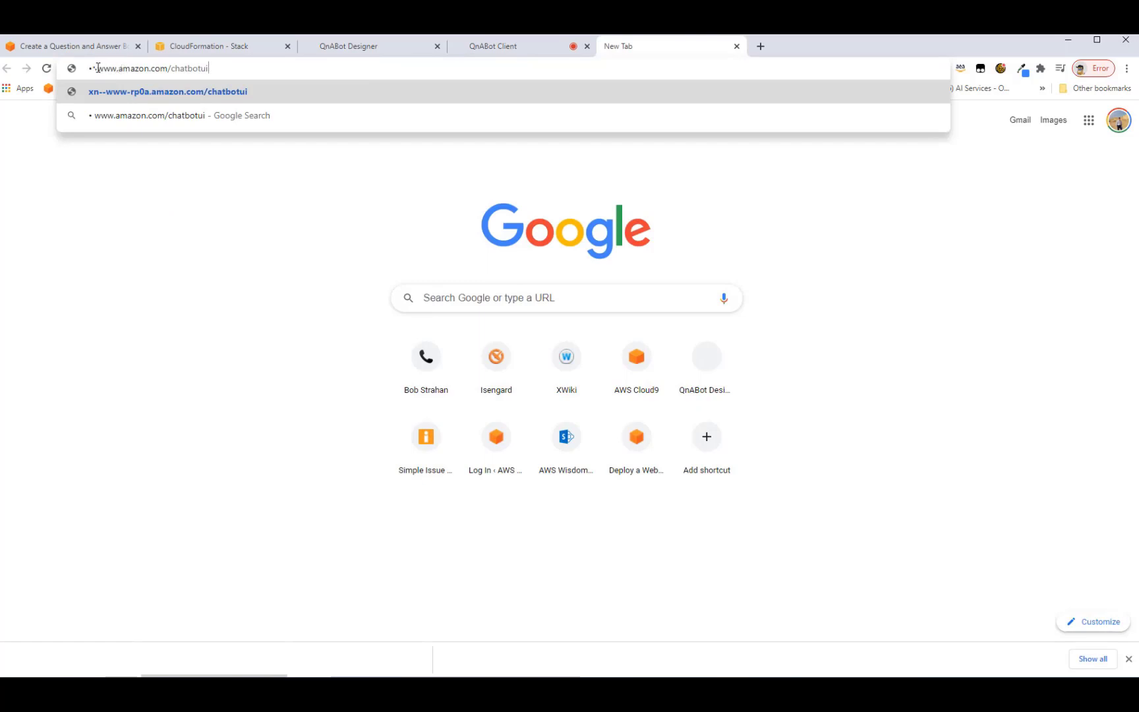
key("BackSpace")
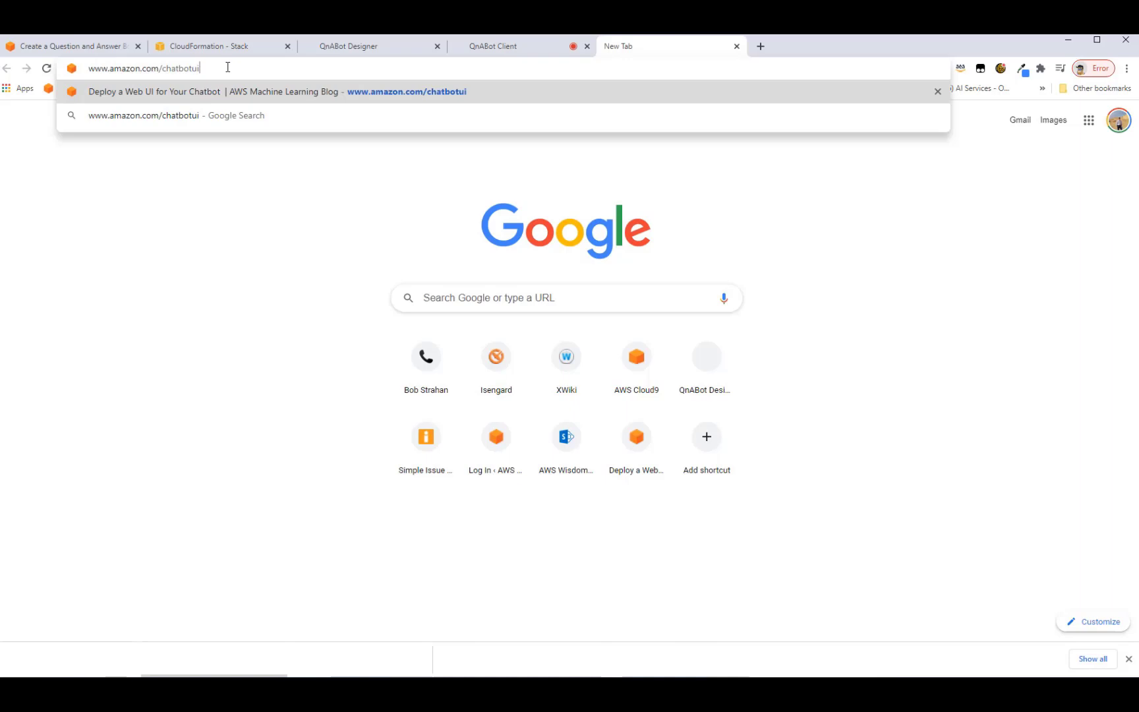
key("Return")
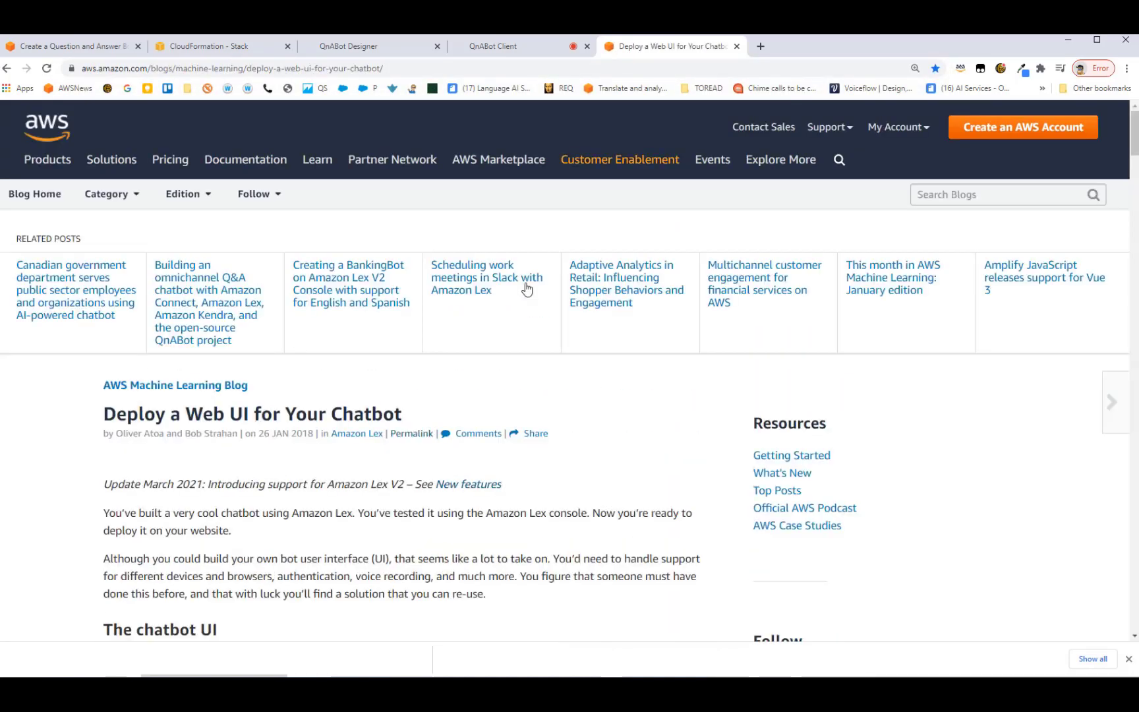
Step: Examine the blog post's chatbot UI examples, supported features, deployment options and the Launch Stack choices for each Region
scroll(460, 458, "down", 1)
scroll(459, 458, "down", 2)
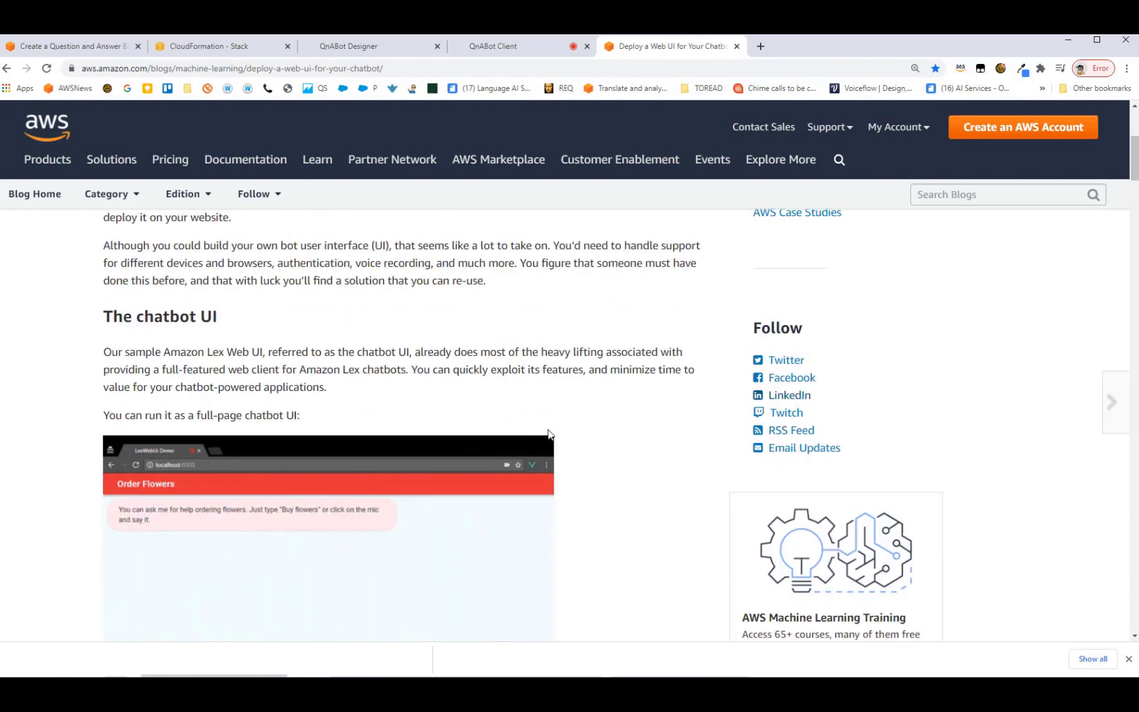
scroll(574, 431, "down", 1)
scroll(574, 432, "down", 3)
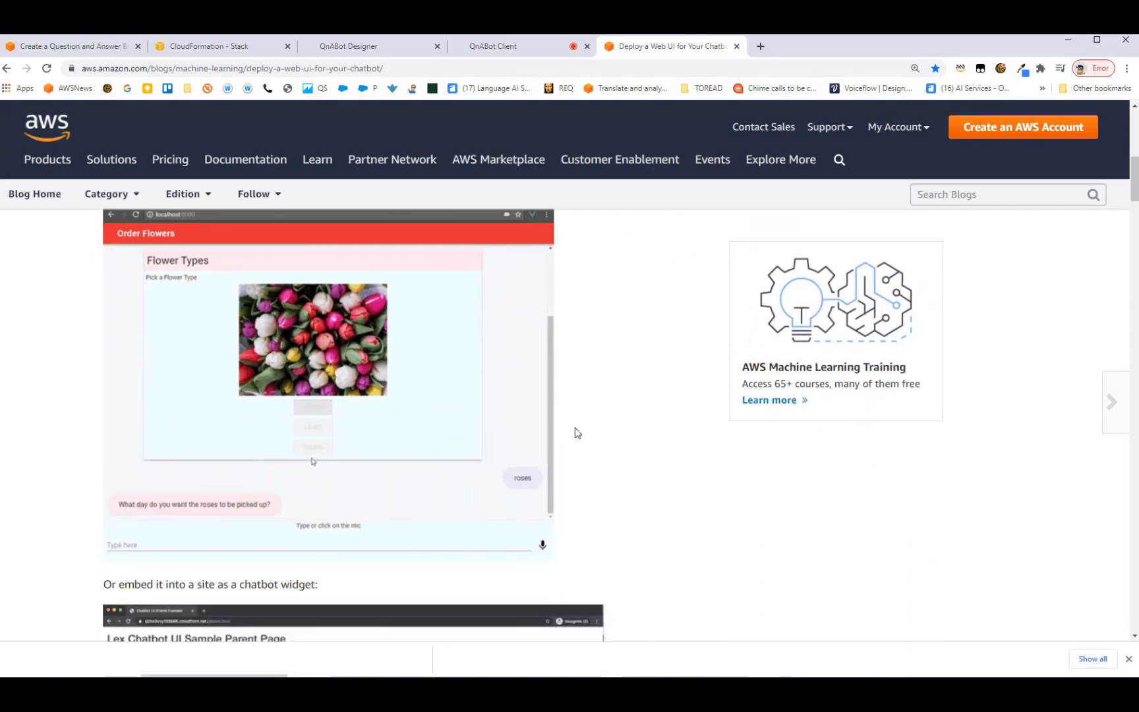
scroll(587, 434, "down", 4)
scroll(600, 435, "down", 2)
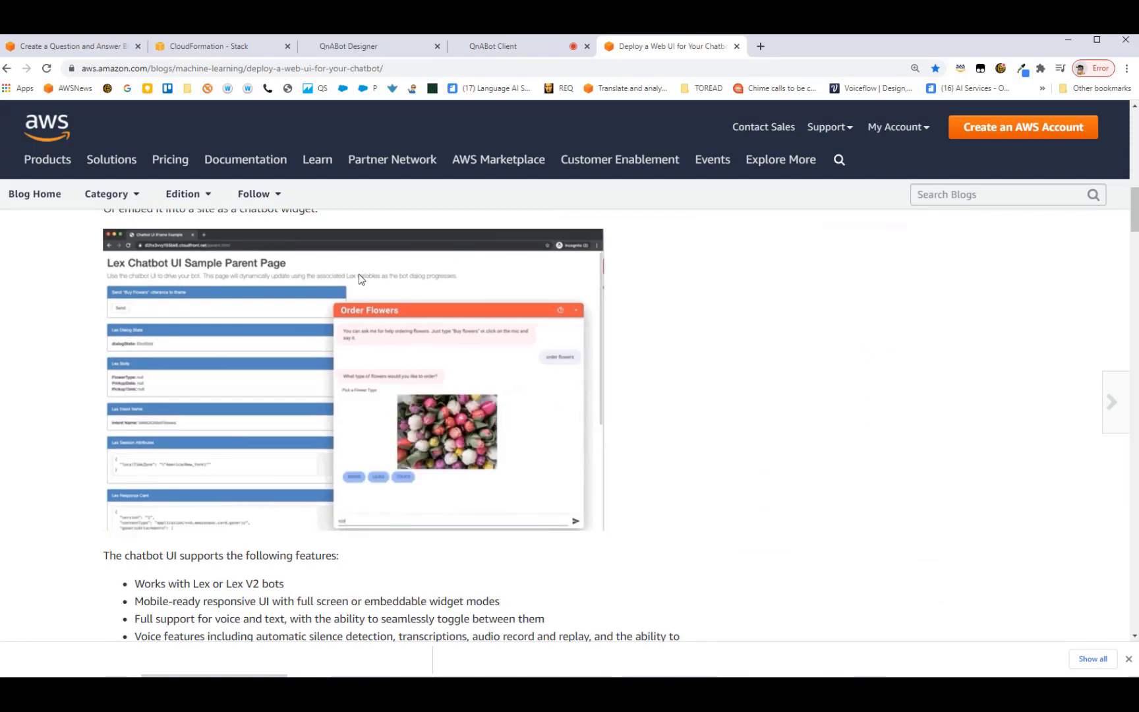
scroll(611, 455, "down", 7)
scroll(593, 465, "down", 6)
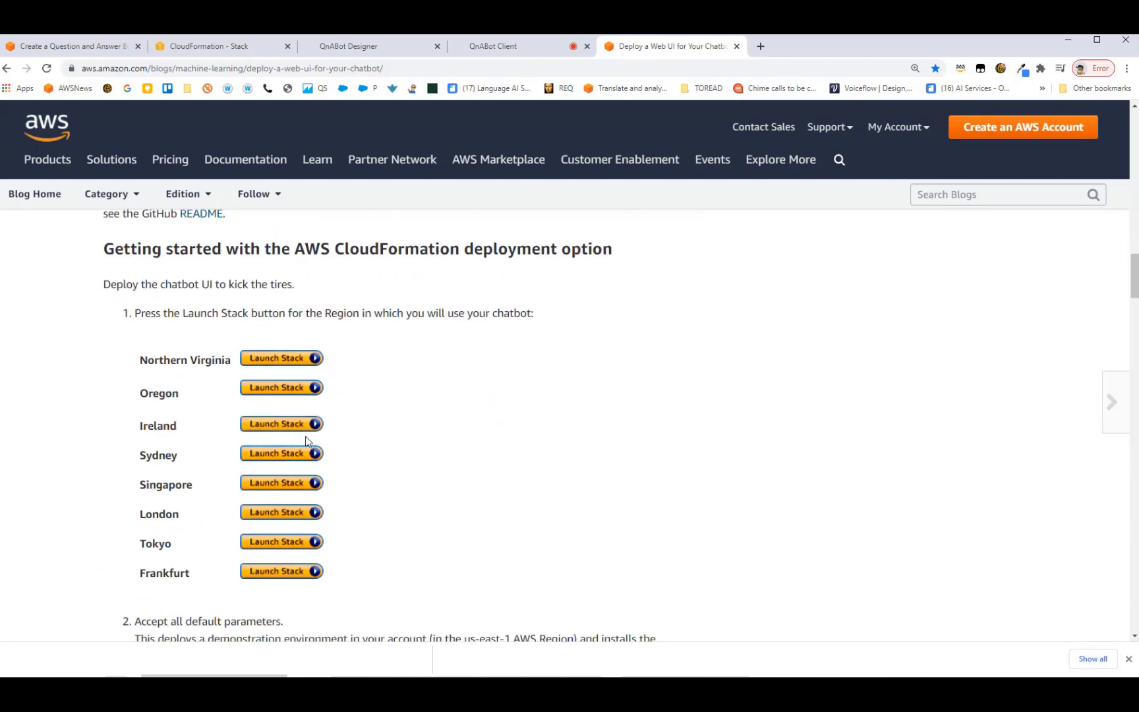
scroll(349, 425, "up", 4)
scroll(343, 422, "down", 4)
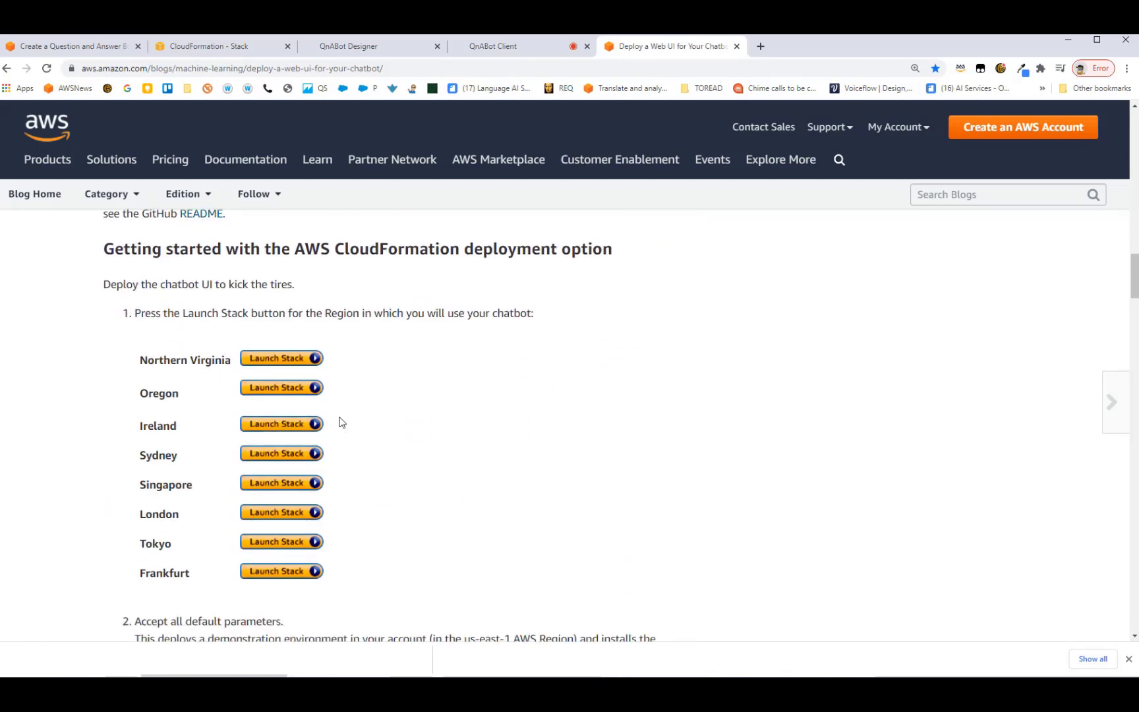
scroll(342, 423, "up", 4)
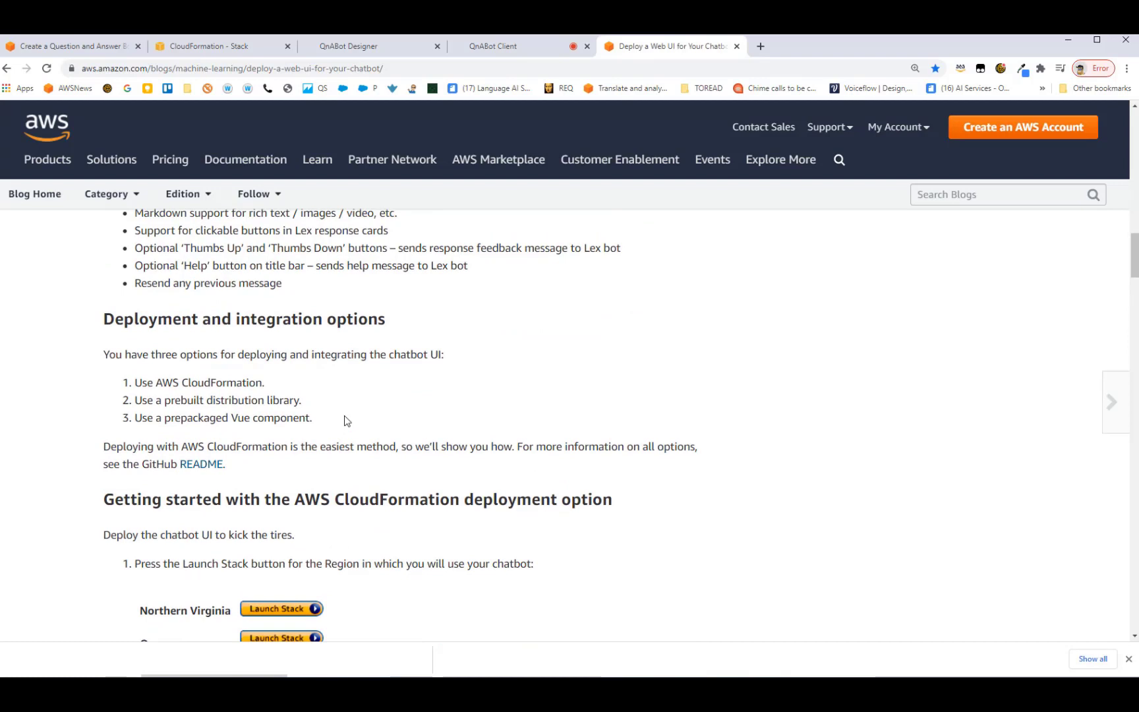
scroll(344, 421, "up", 2)
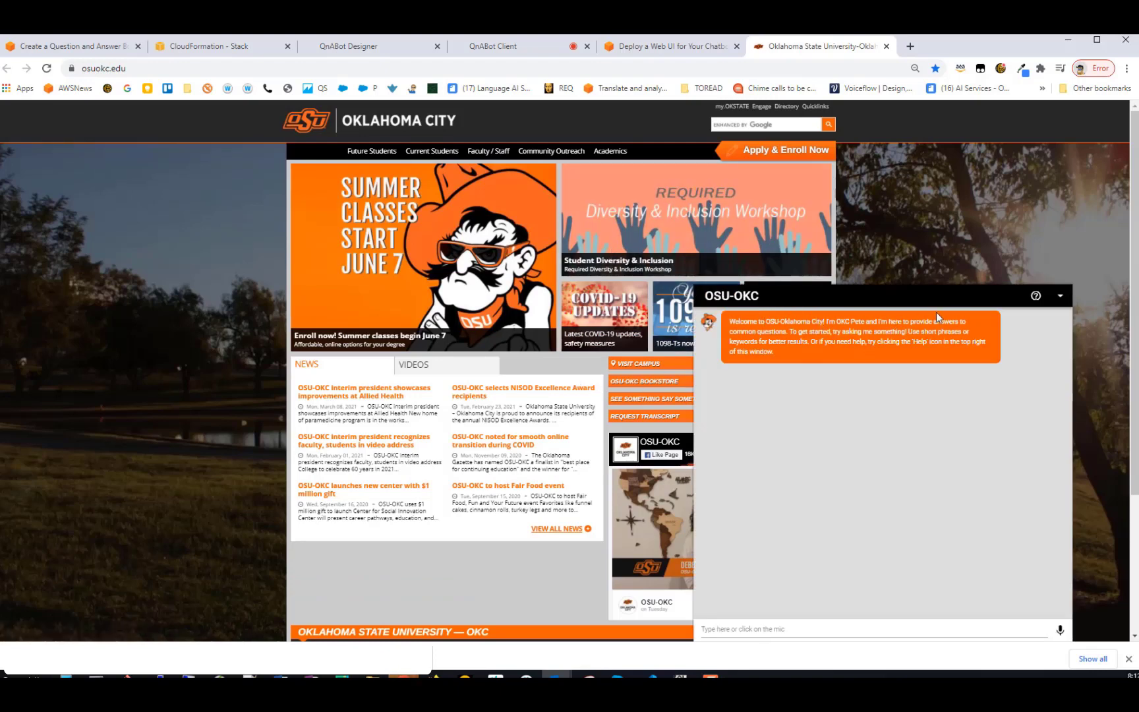
Step: Collapse and reopen the OSU-OKC website's chat widget, and open the chatbot on the Guide Dogs "Dog care and welfare" page
left_click(1061, 296)
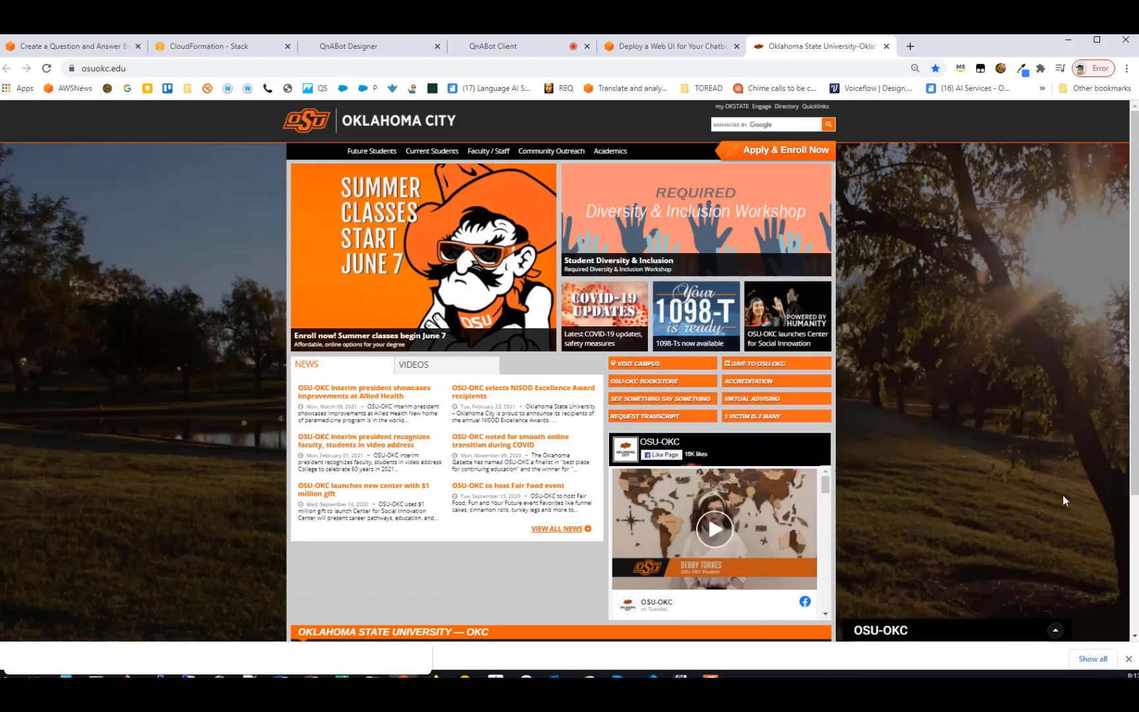
left_click(1057, 633)
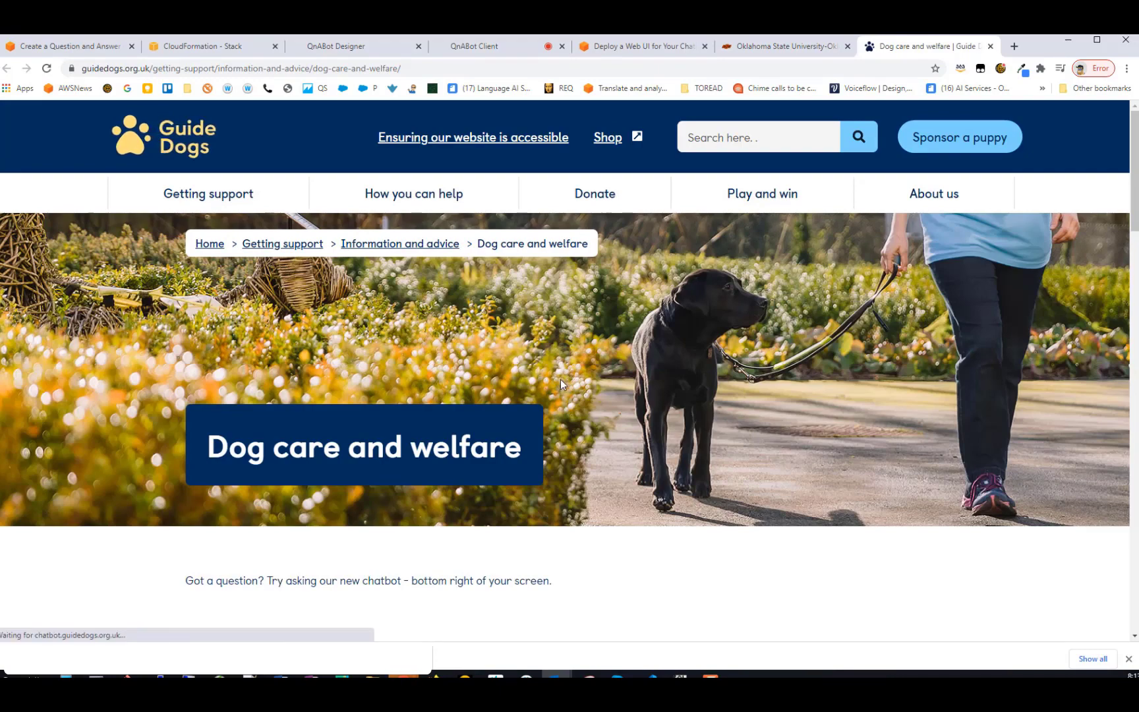
scroll(682, 418, "down", 2)
scroll(683, 426, "up", 2)
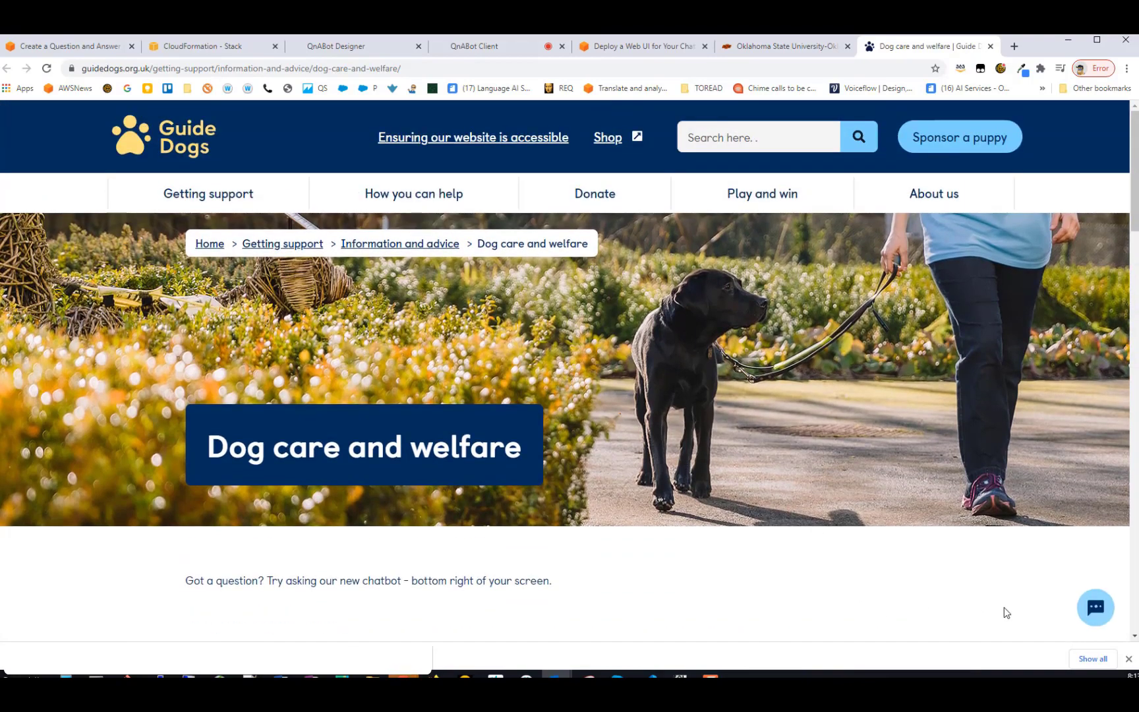
left_click(1096, 607)
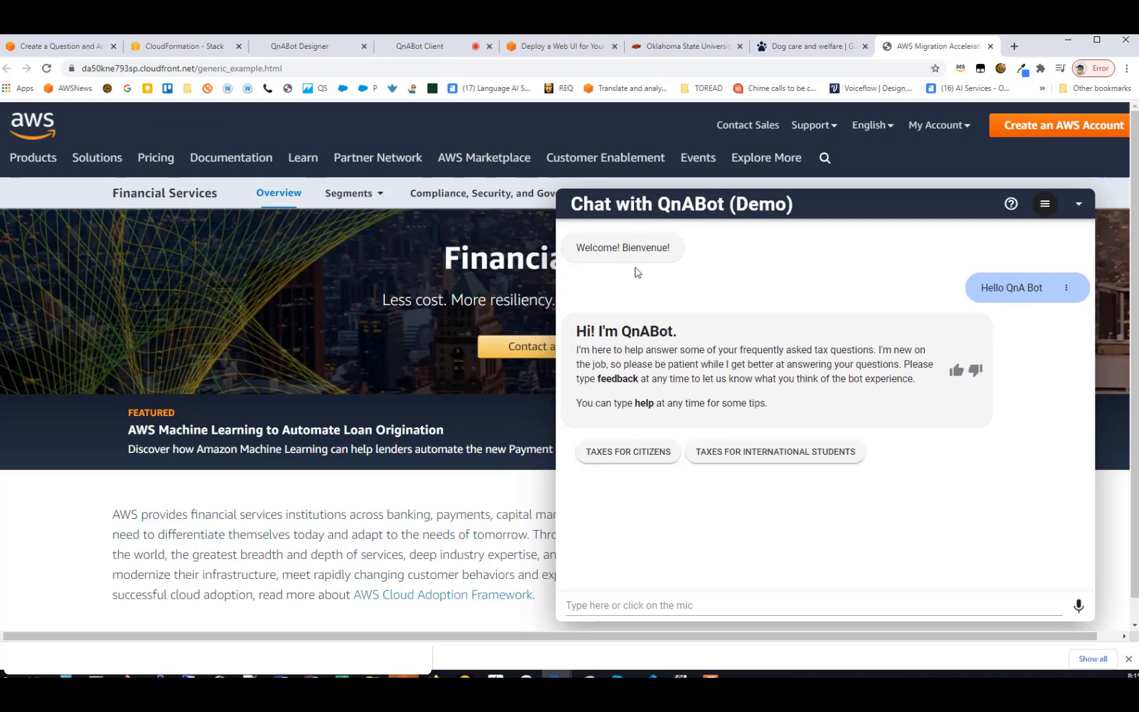
Step: Switch to the QnABot Designer, close the open item editor and reload the full list of questions
left_click(315, 53)
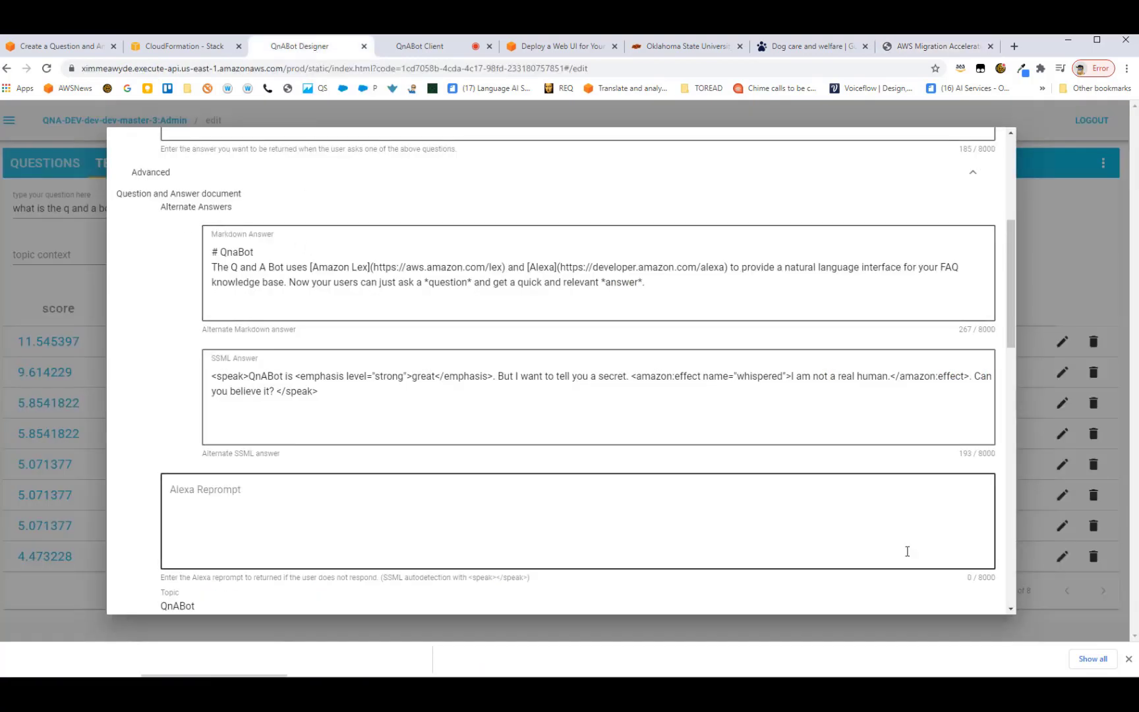
scroll(905, 549, "down", 15)
left_click(903, 599)
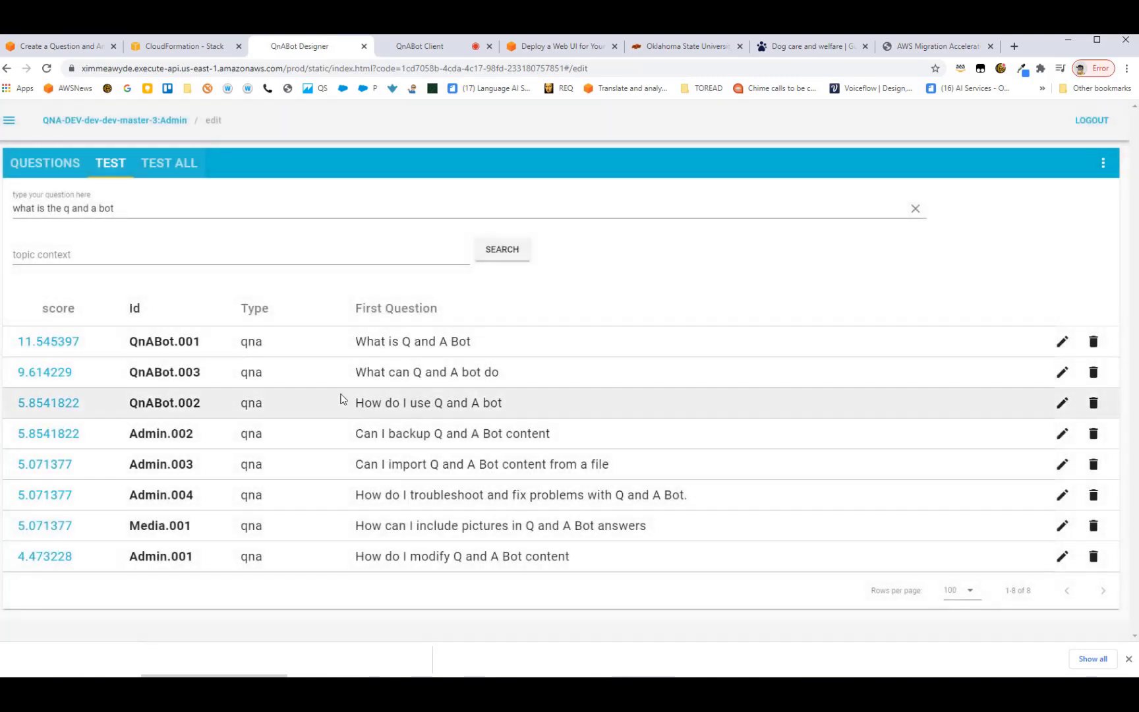
left_click(19, 167)
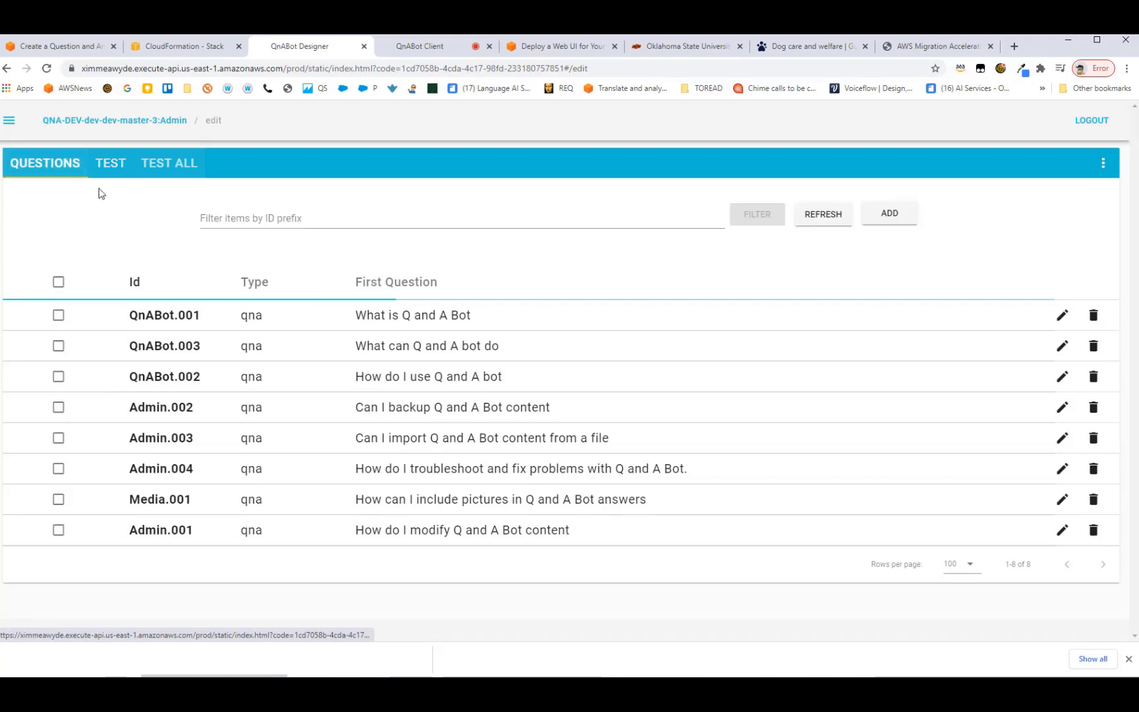
left_click(821, 218)
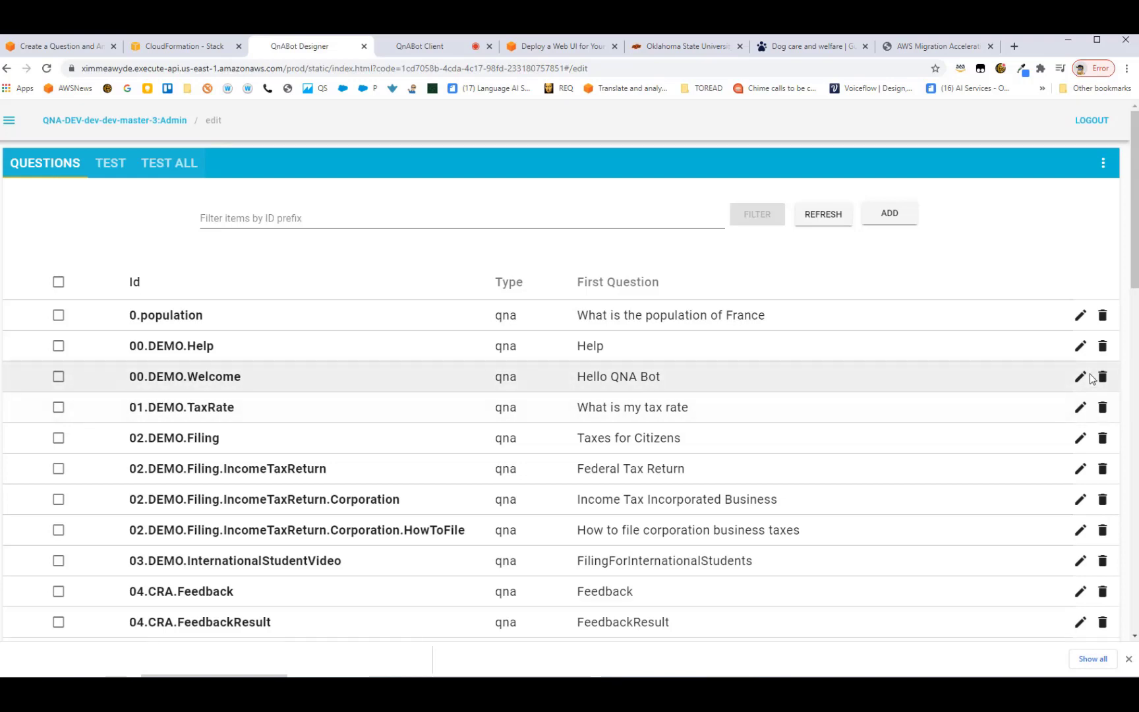
Step: Open the item 00.DEMO.Welcome, examine its questions, Markdown answer and response card buttons, and close the editor
left_click(1080, 377)
scroll(304, 341, "down", 3)
left_click(164, 550)
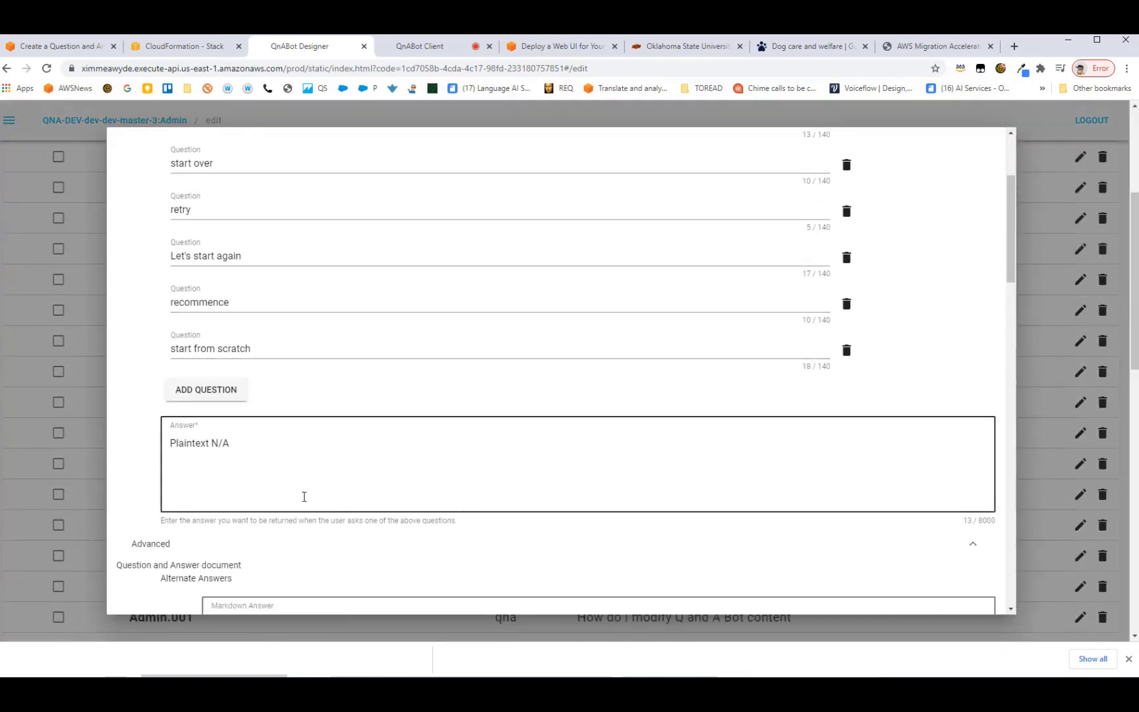
scroll(304, 498, "down", 5)
scroll(257, 369, "down", 7)
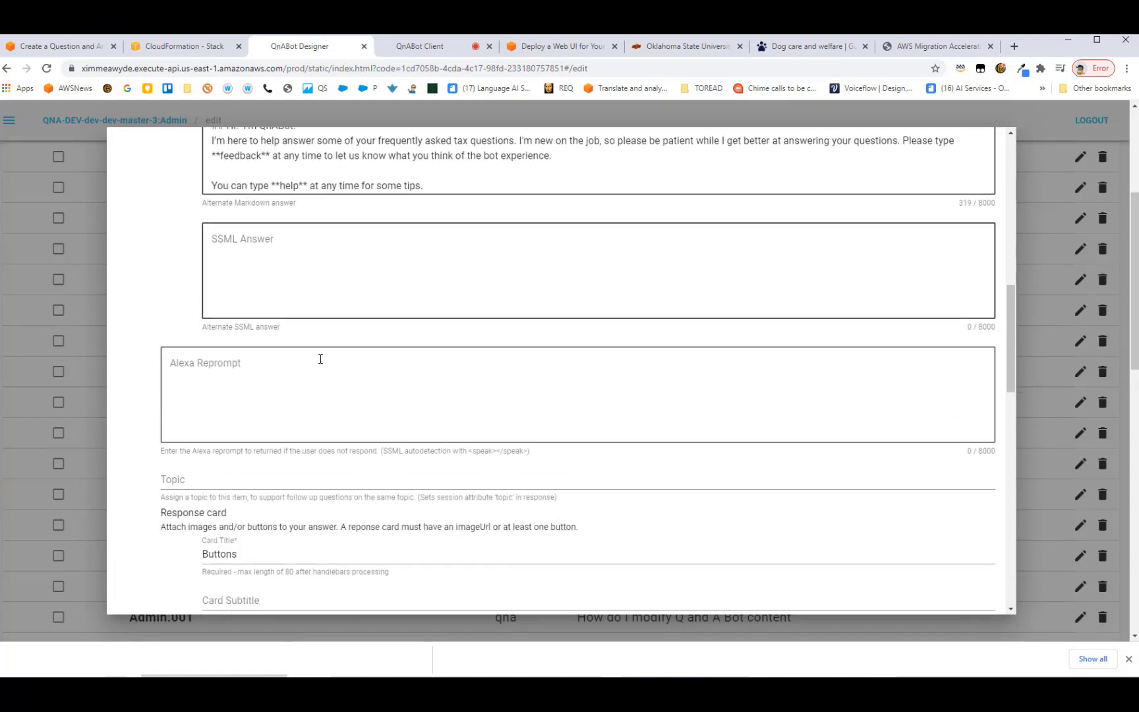
scroll(259, 383, "down", 4)
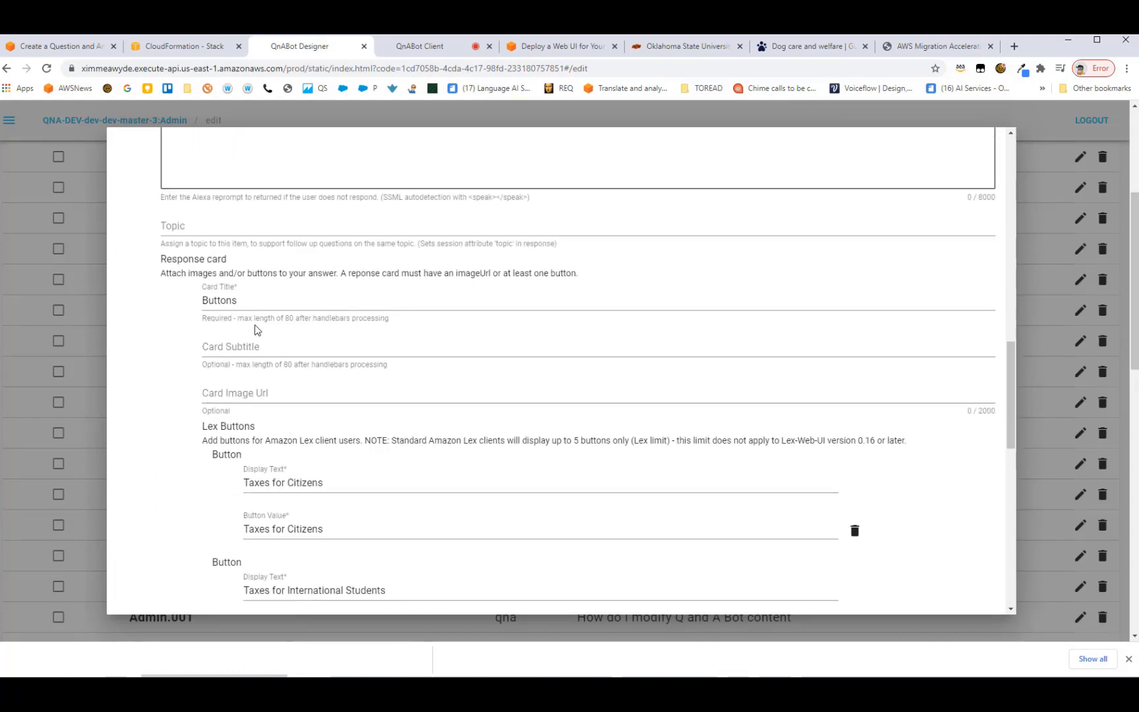
scroll(1000, 517, "down", 1)
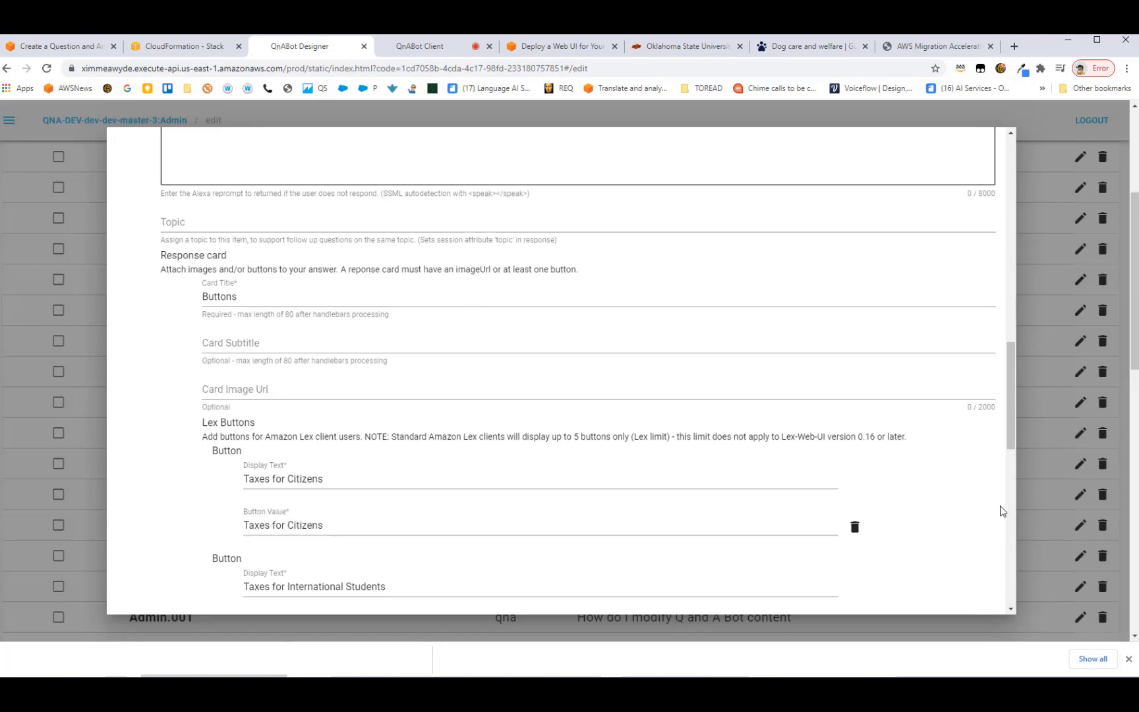
left_click_drag(1012, 442, 1009, 583)
scroll(1009, 583, "down", 3)
left_click(908, 600)
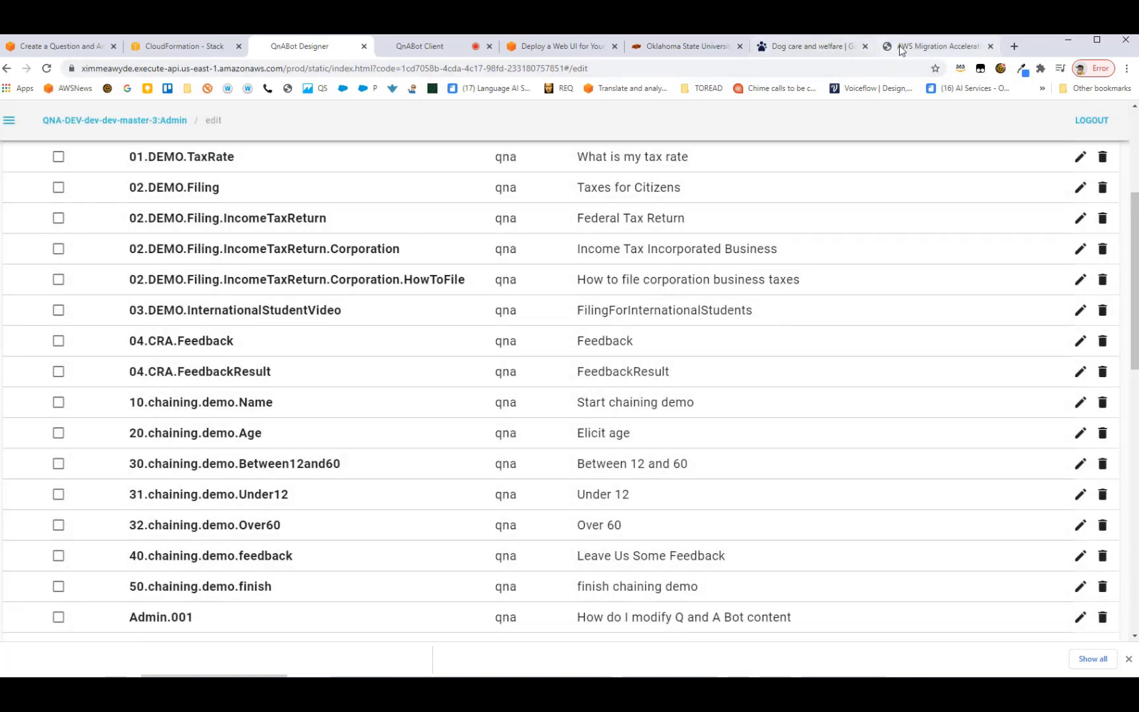
Step: In the QnABot demo chat, choose Taxes for Citizens, Federal Tax Return, Incorporated Business and How to File Corporation Taxes
left_click(929, 46)
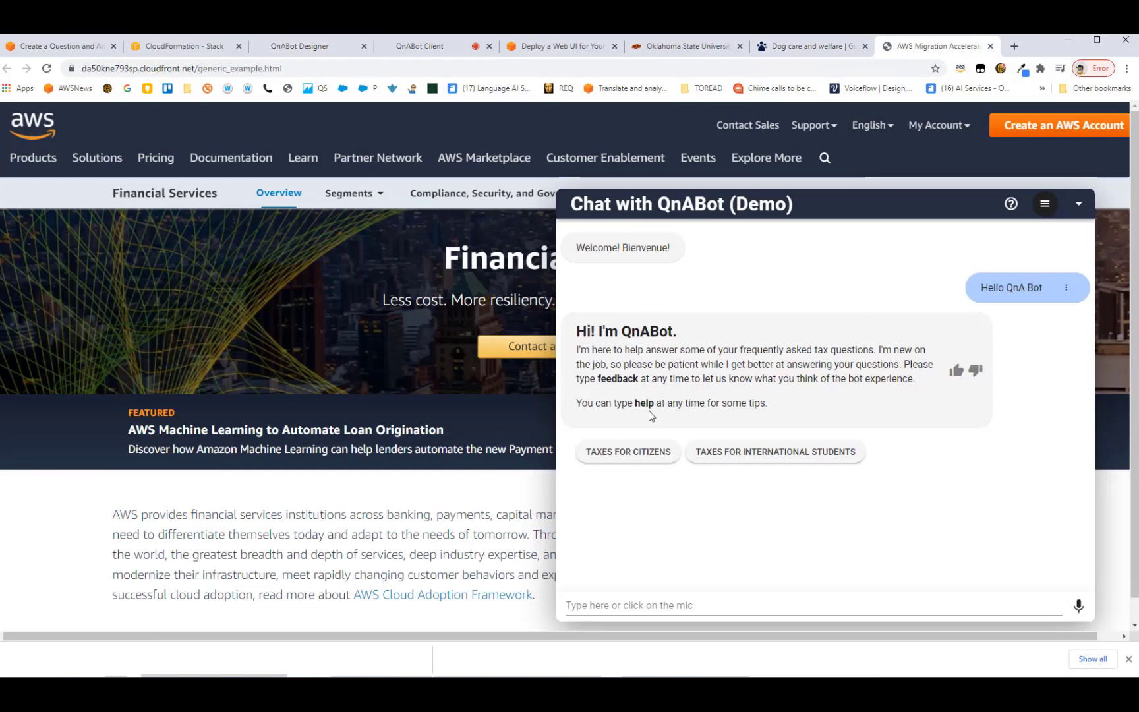
left_click(630, 452)
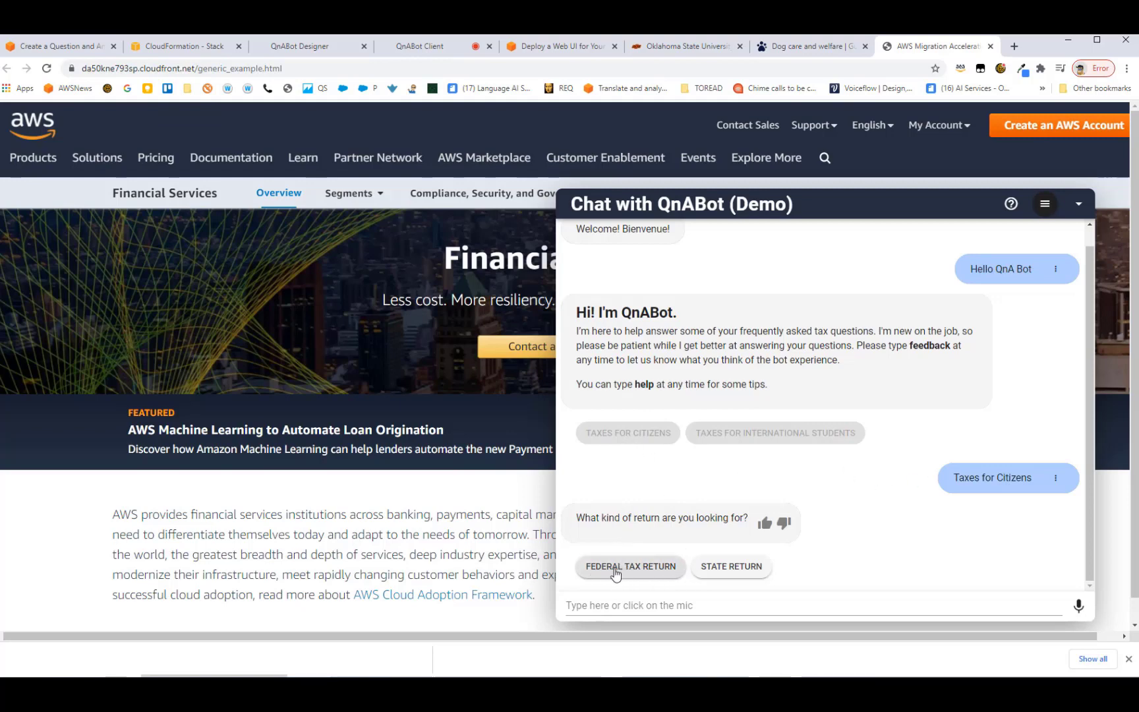
left_click(638, 573)
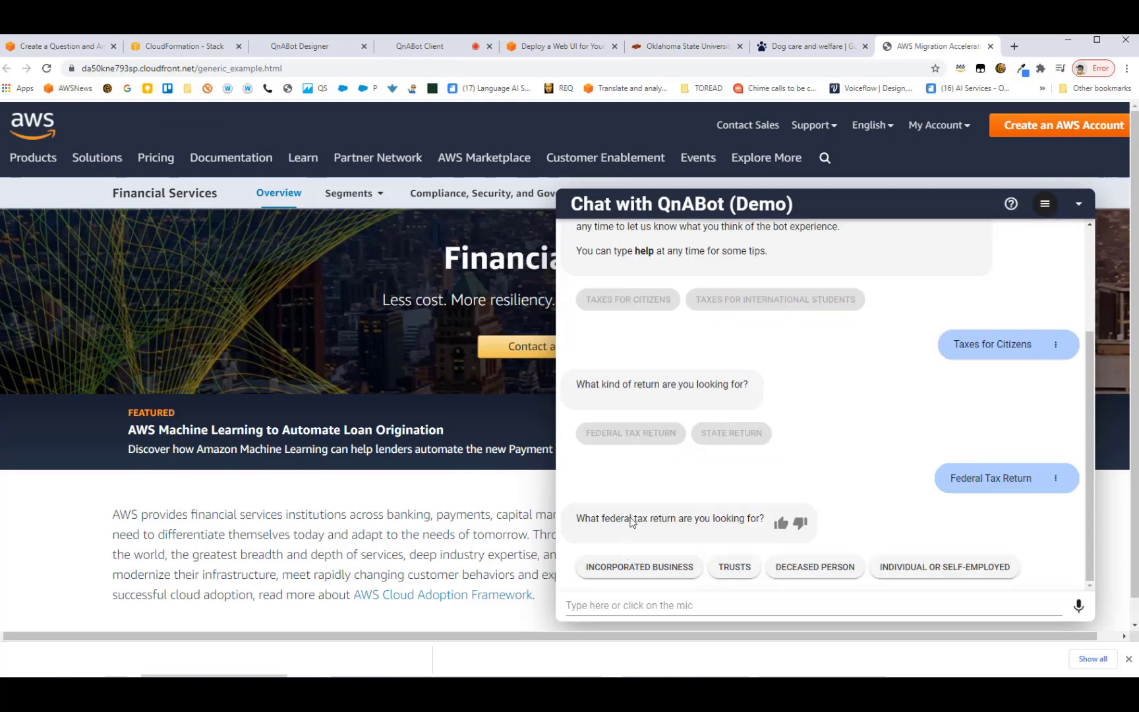
left_click(643, 571)
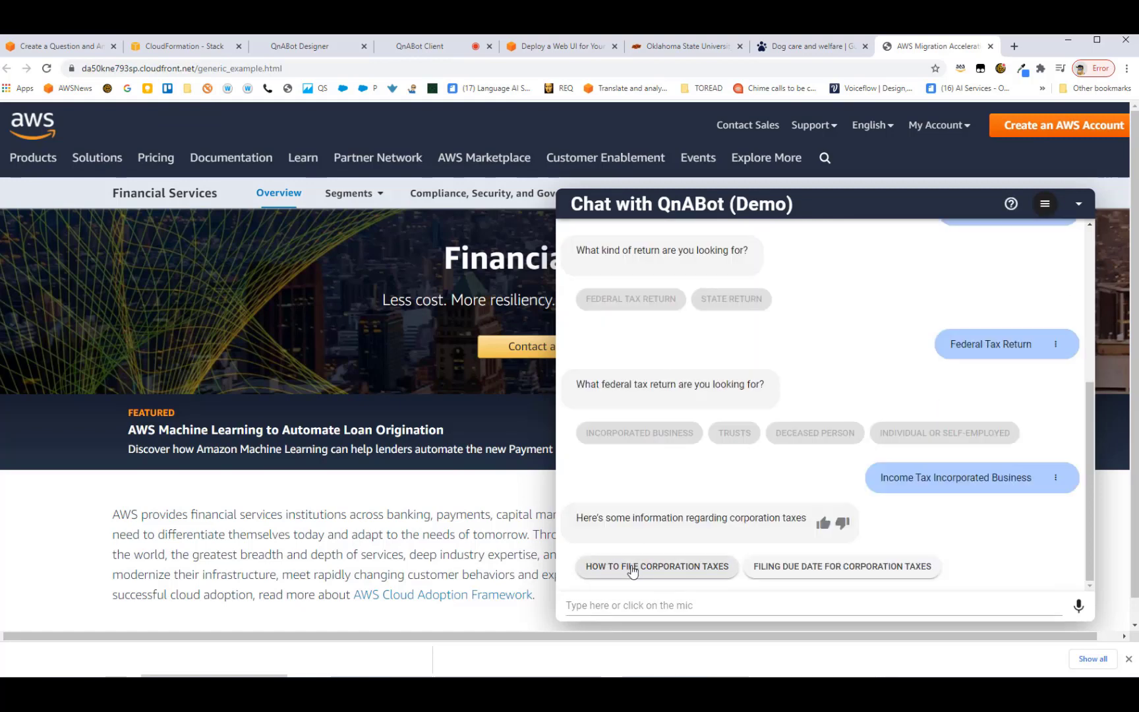
left_click(667, 571)
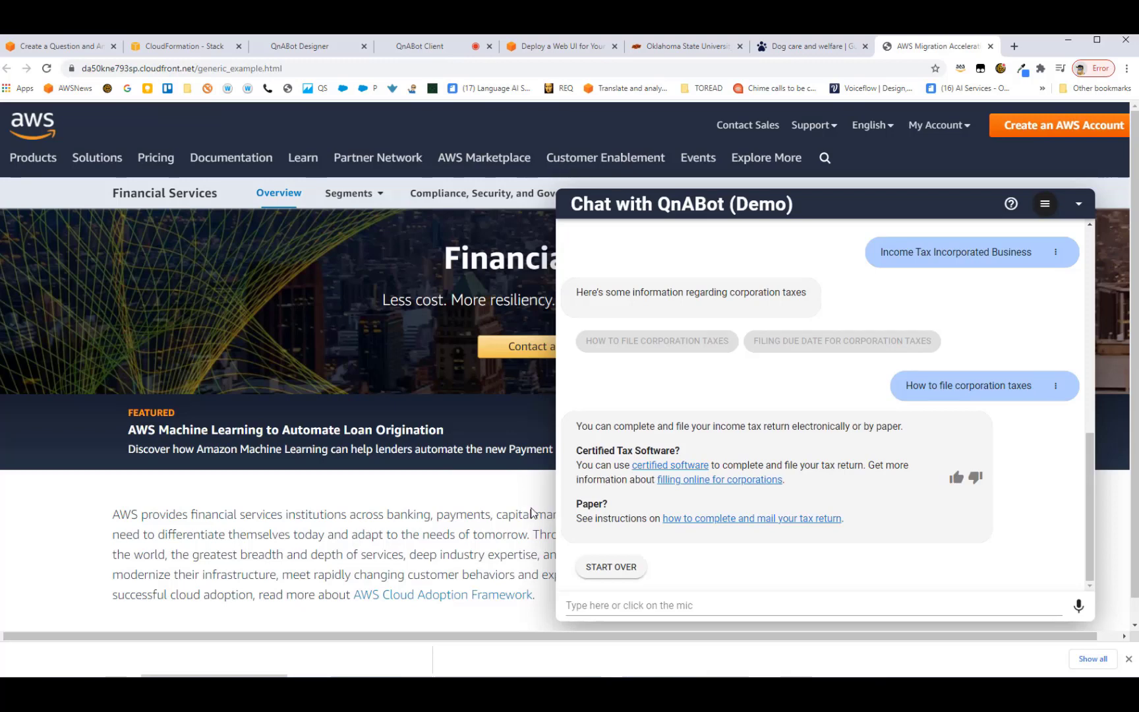
Step: Resend the message "How to file corporation taxes" and give the repeated answer a thumbs-down rating
left_click(1056, 386)
left_click(1061, 422)
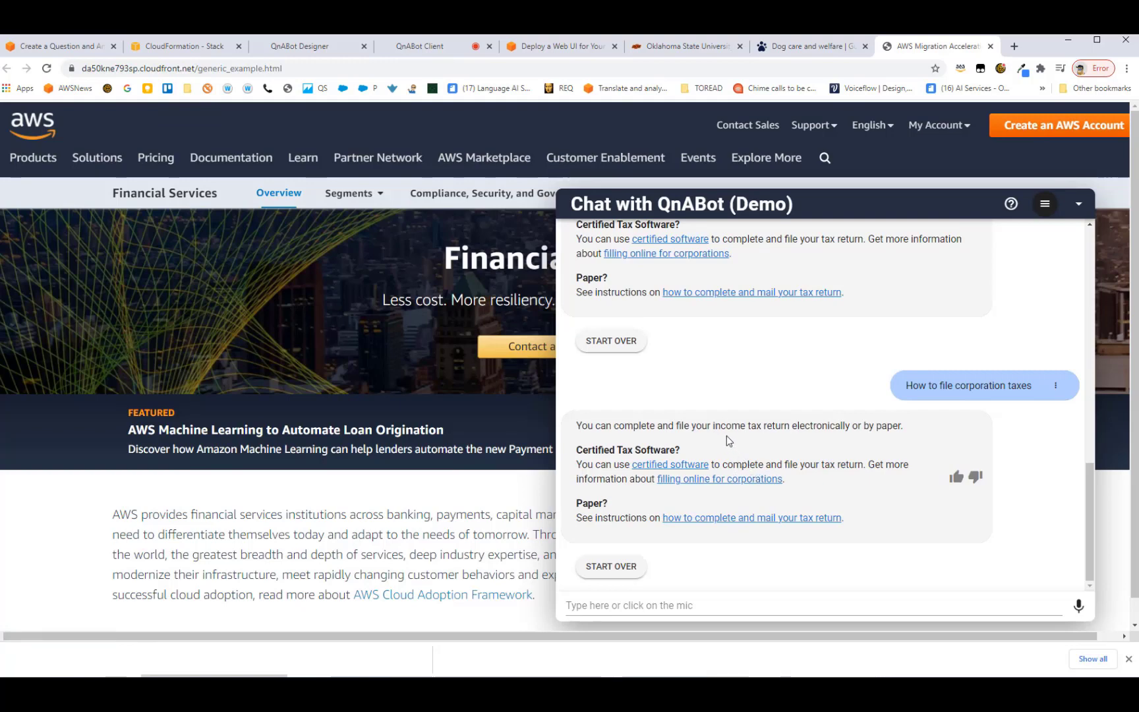
scroll(724, 432, "down", 1)
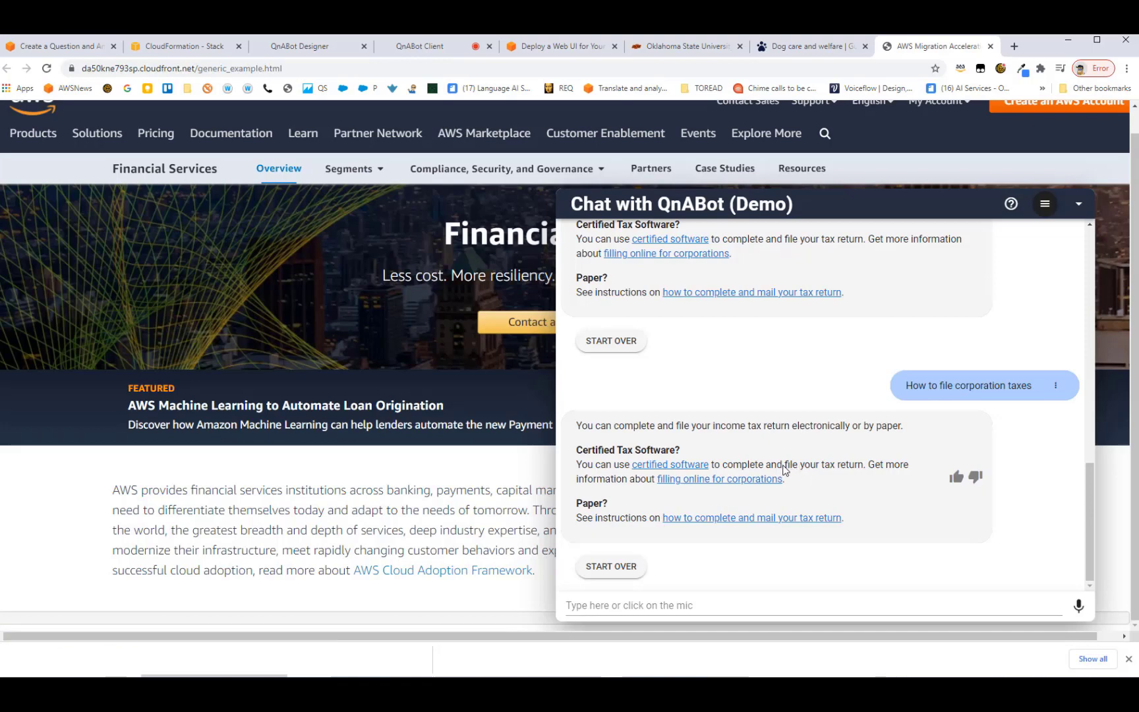
left_click(975, 477)
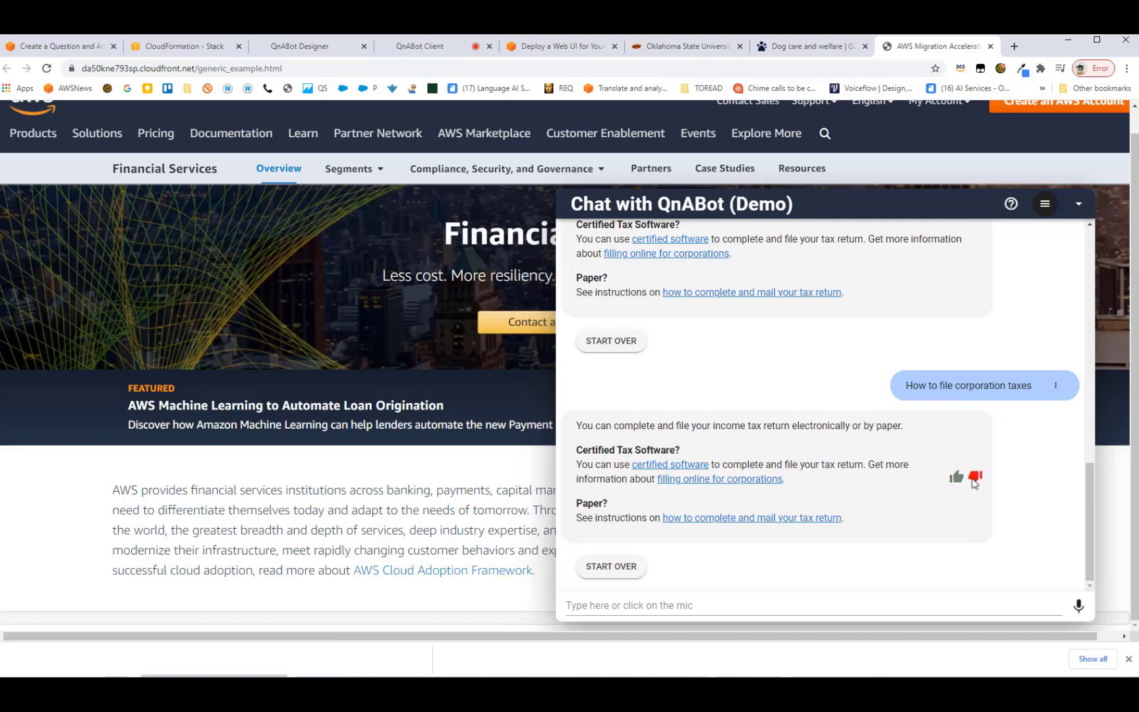
left_click(957, 478)
left_click(977, 478)
left_click(977, 479)
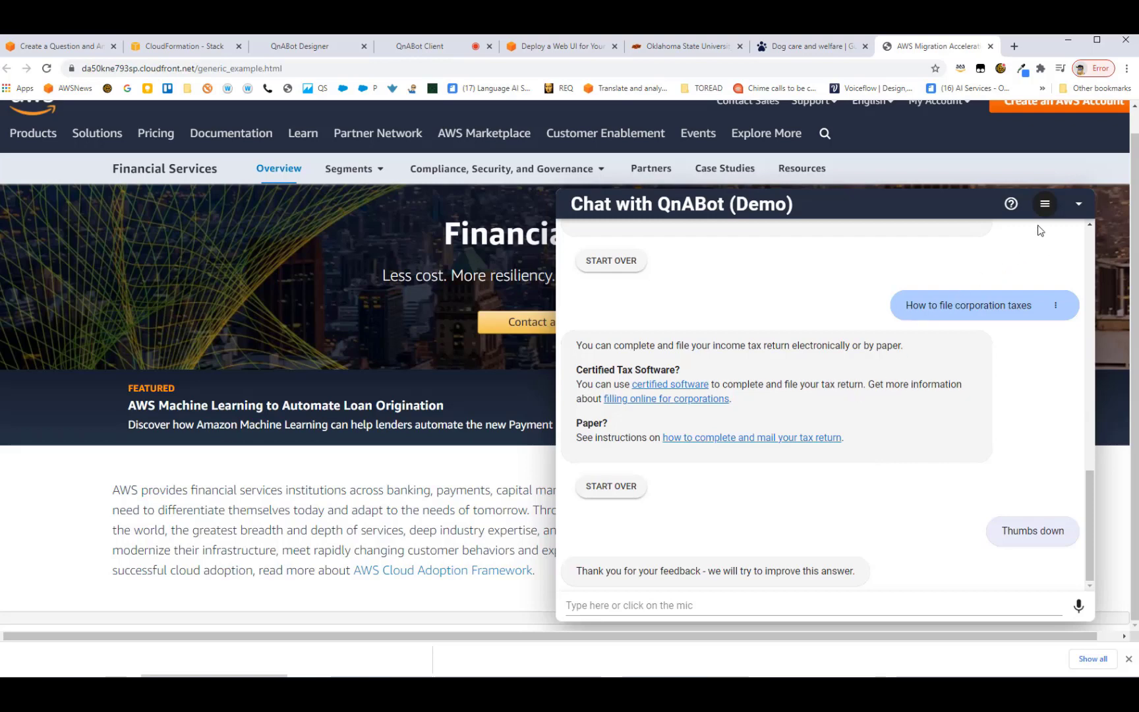
Step: Request the help tips in the QnABot demo chat and start the conversation over
left_click(1011, 205)
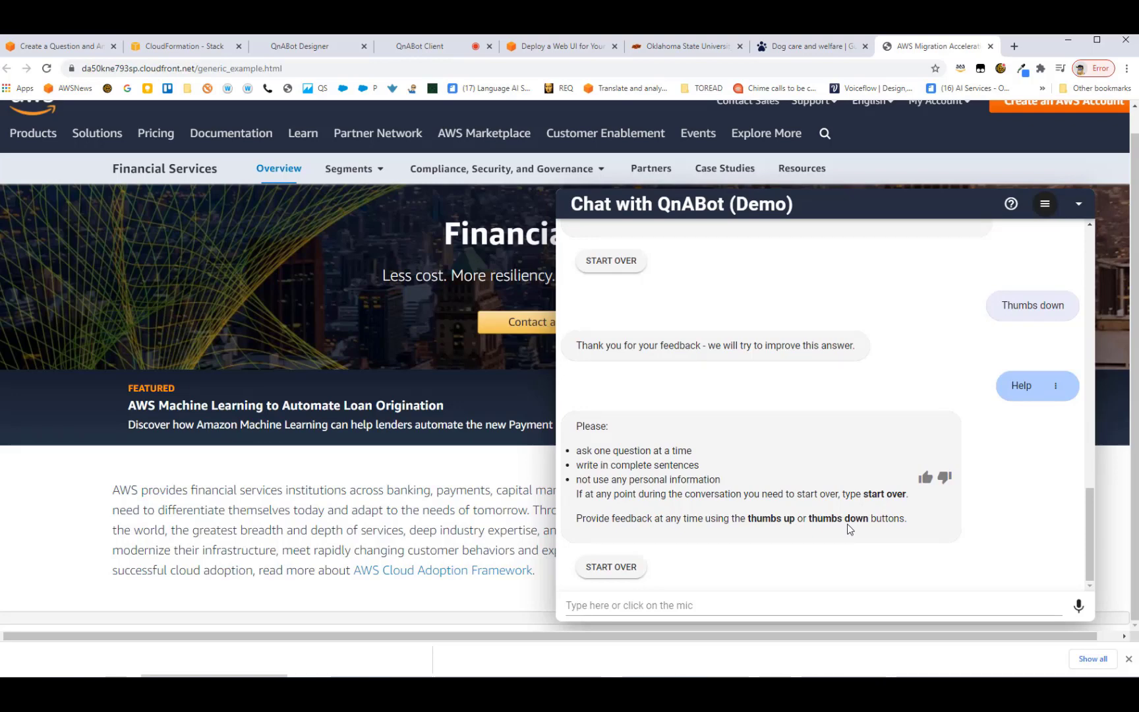
left_click(614, 568)
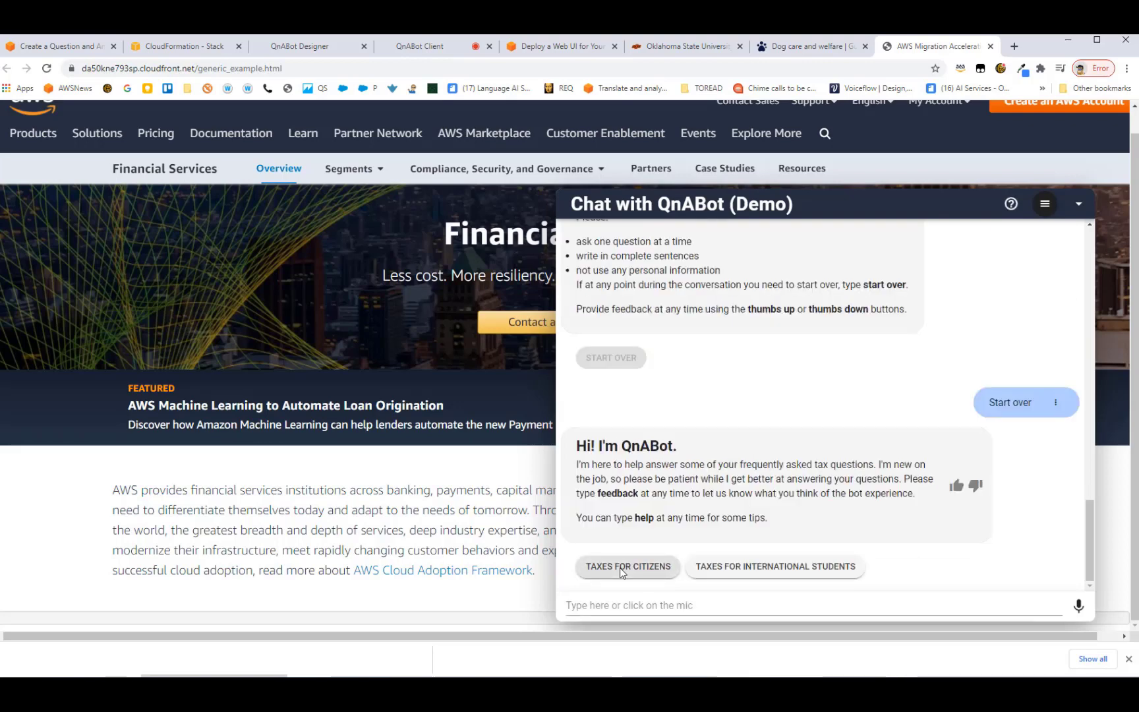
Step: Choose Taxes for International Students in the chat, and briefly play and pause the video in the answer
left_click(756, 571)
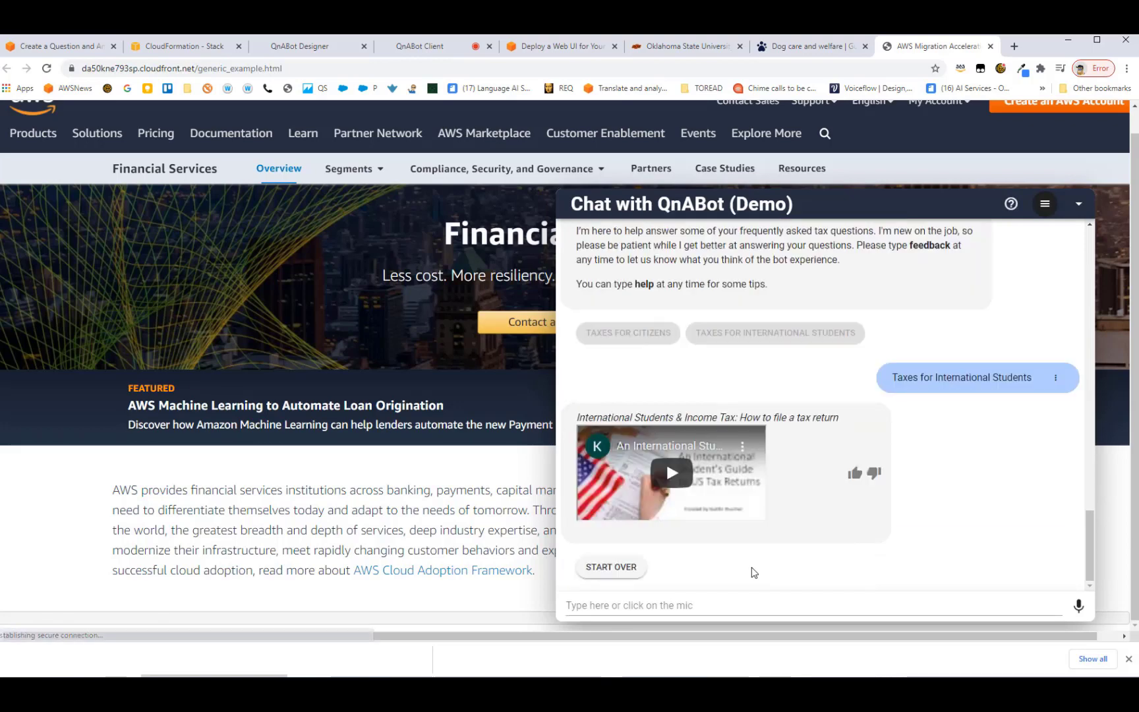
left_click(672, 478)
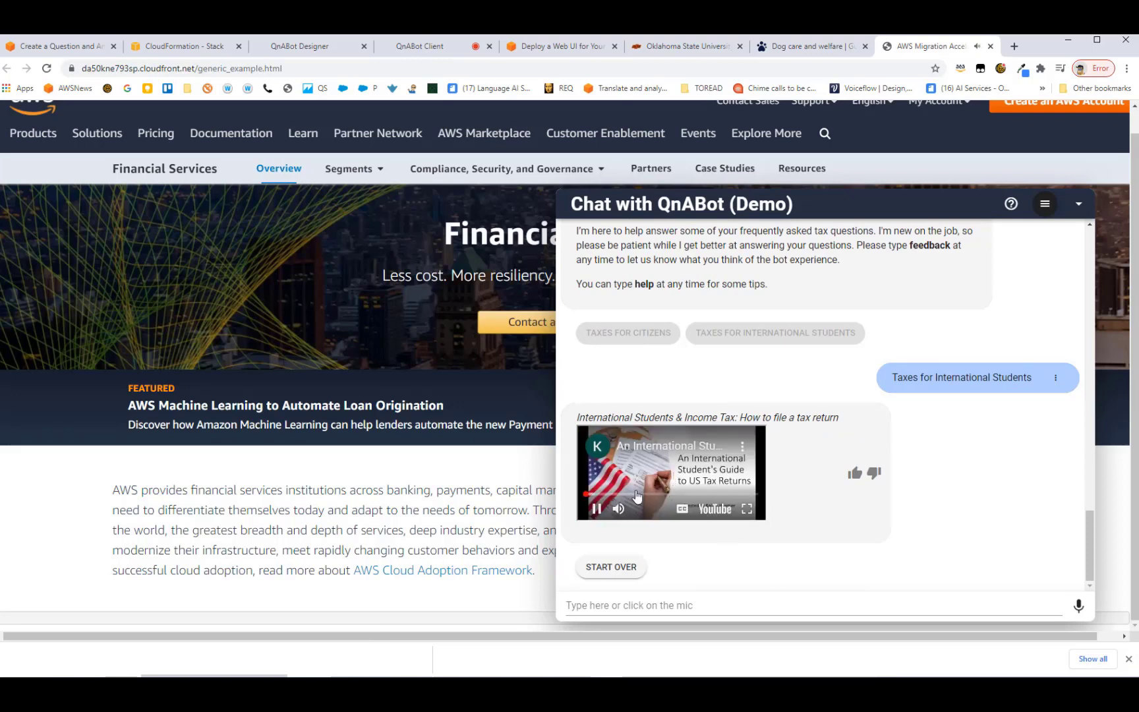
left_click(596, 509)
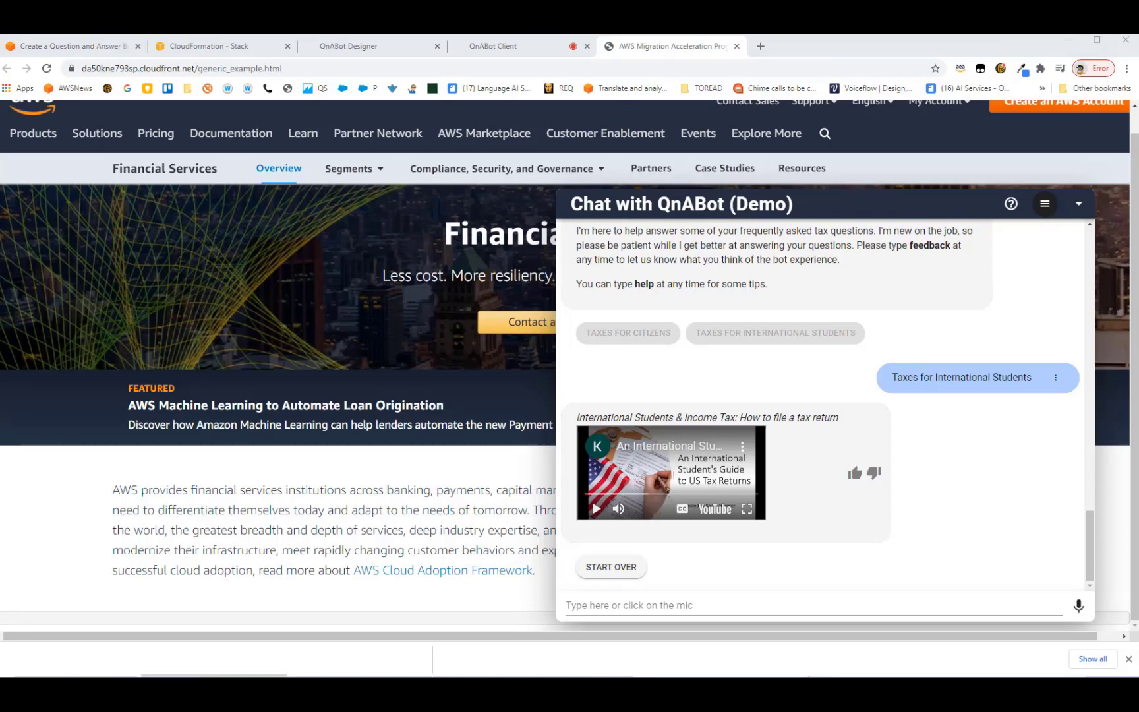
Step: In the QnABot Designer, examine the language support and Kendra search options in the settings and return to the question list
left_click(333, 45)
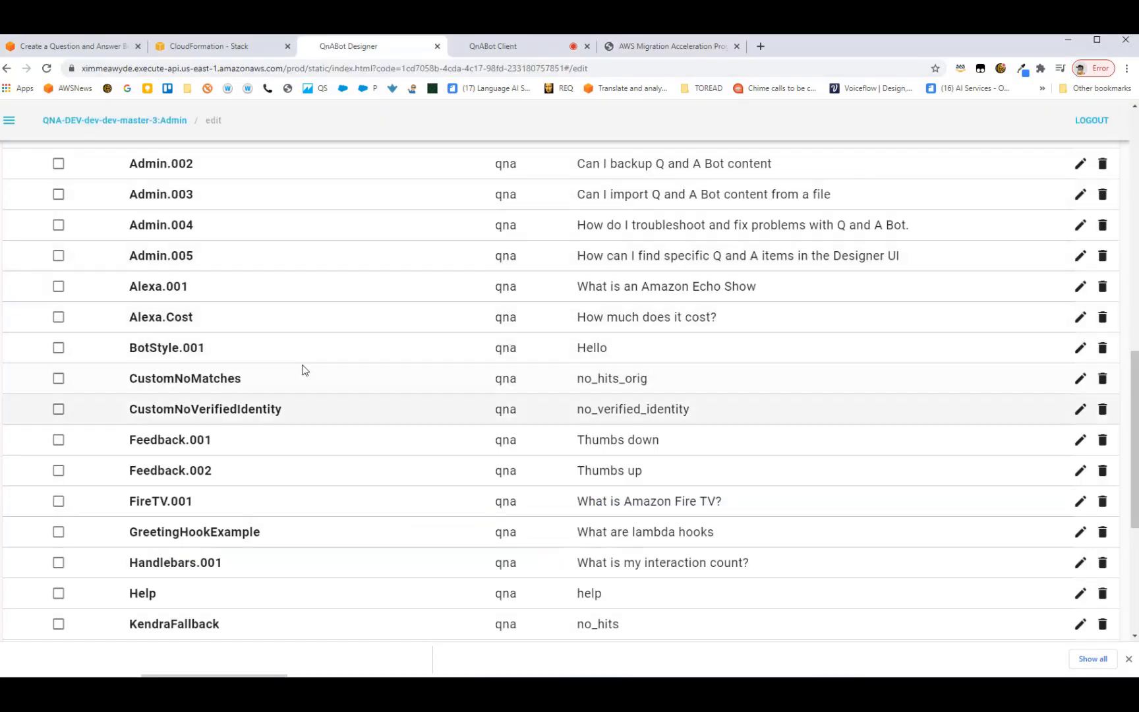
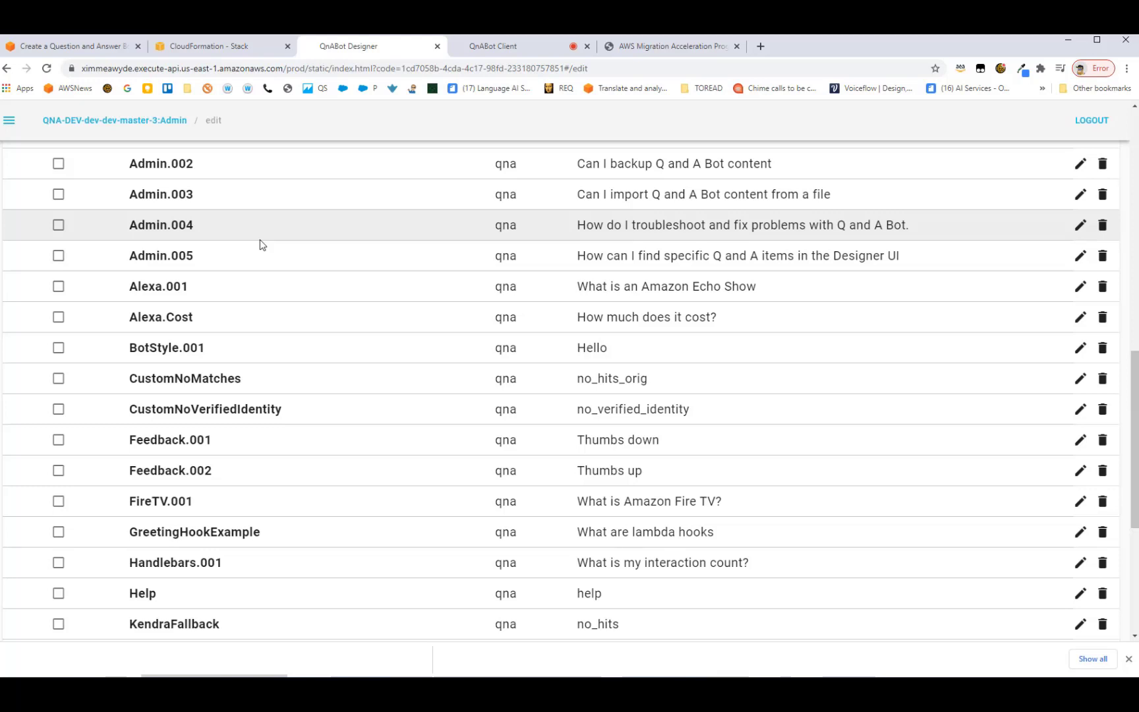
left_click(11, 125)
left_click(72, 212)
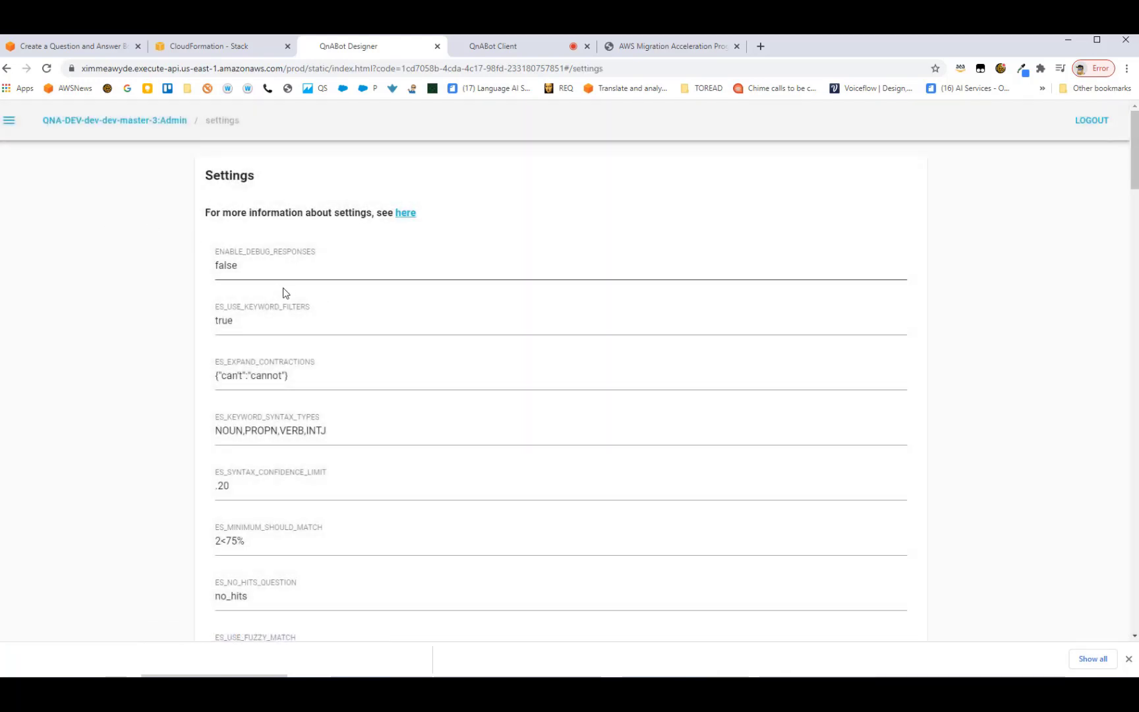
scroll(311, 325, "down", 1)
scroll(312, 329, "down", 7)
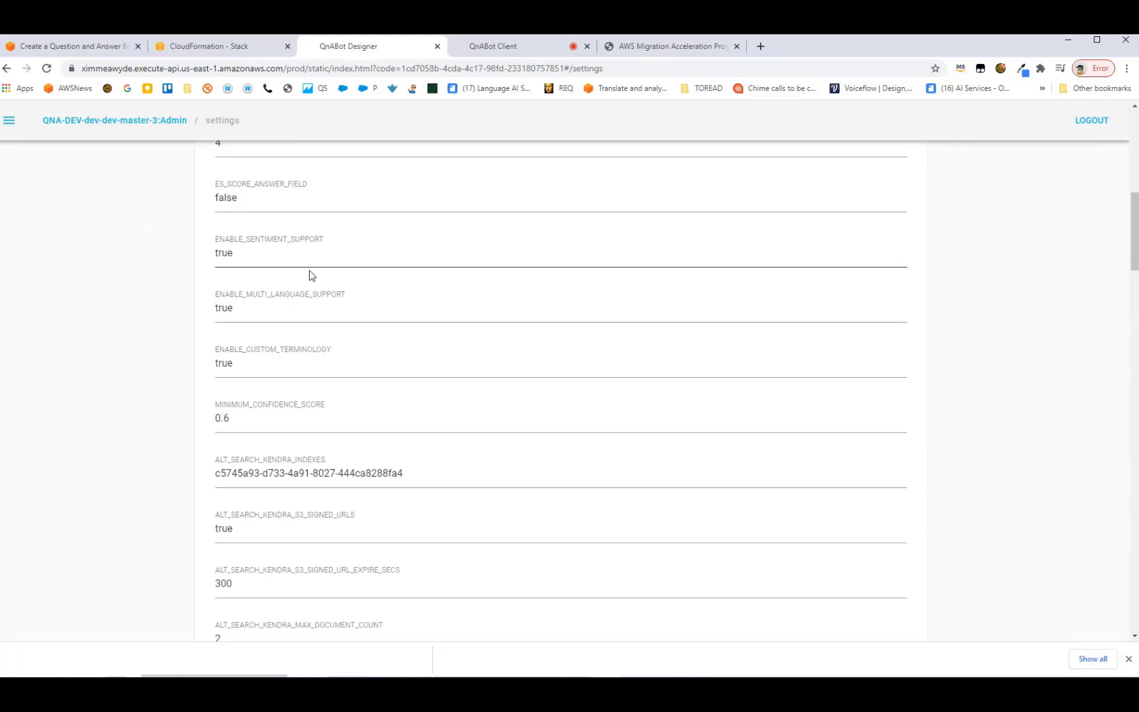
scroll(310, 274, "up", 1)
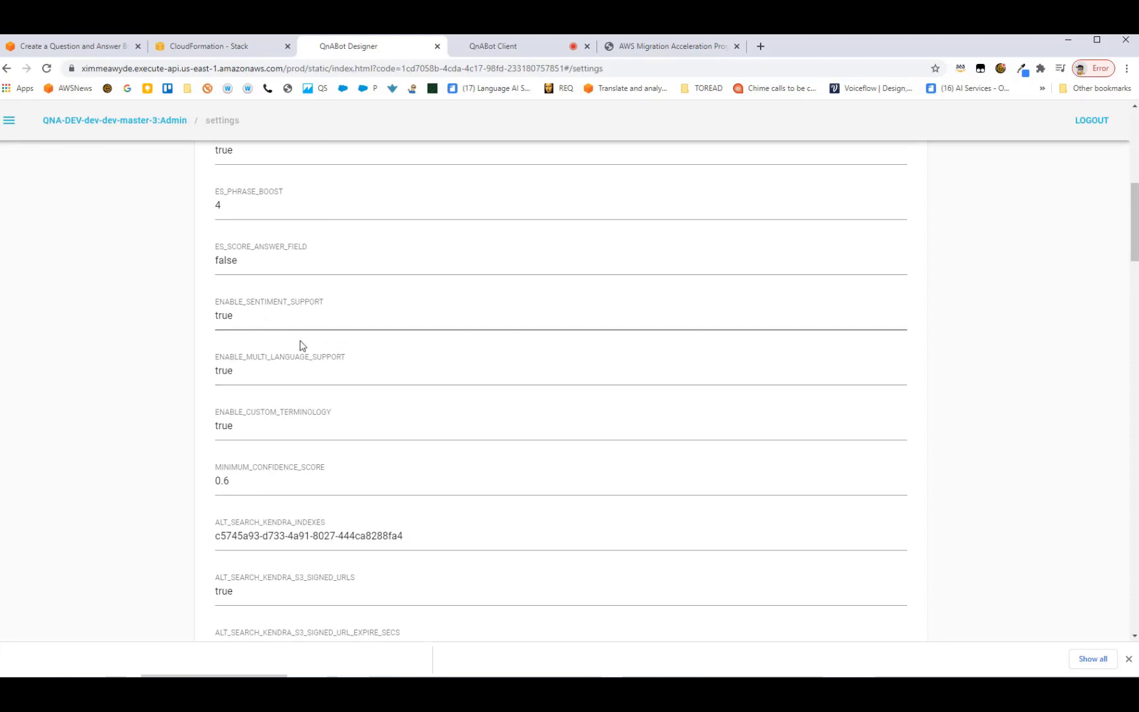
scroll(300, 343, "down", 2)
scroll(346, 354, "down", 2)
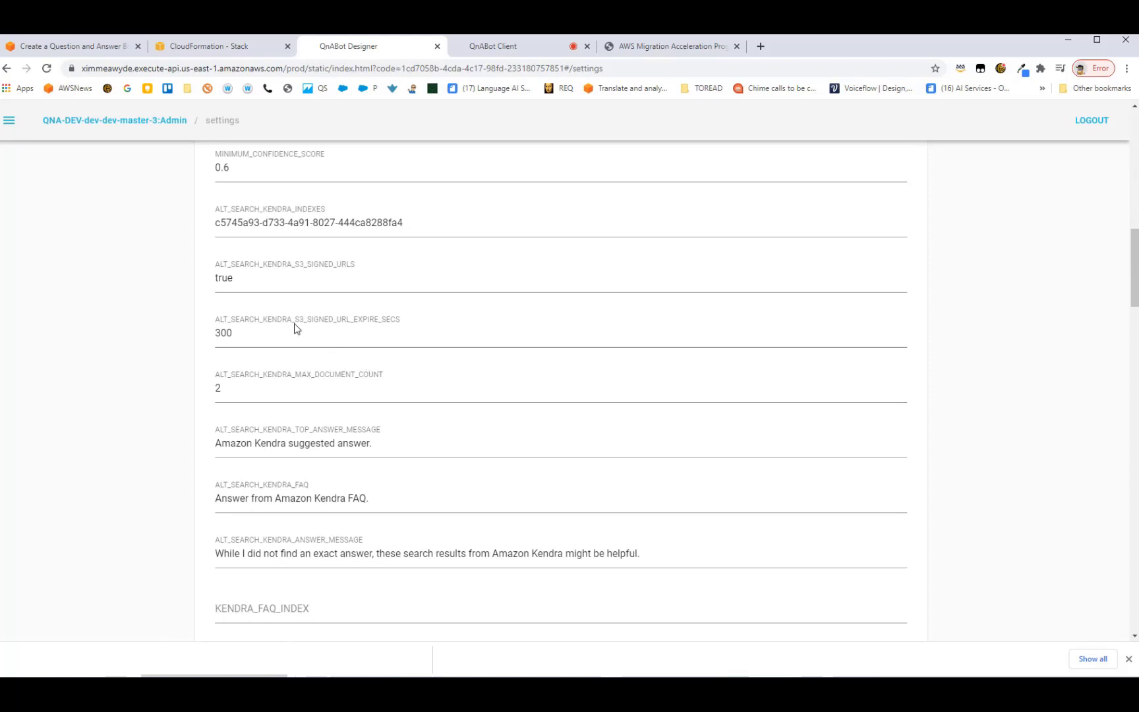
scroll(295, 327, "up", 1)
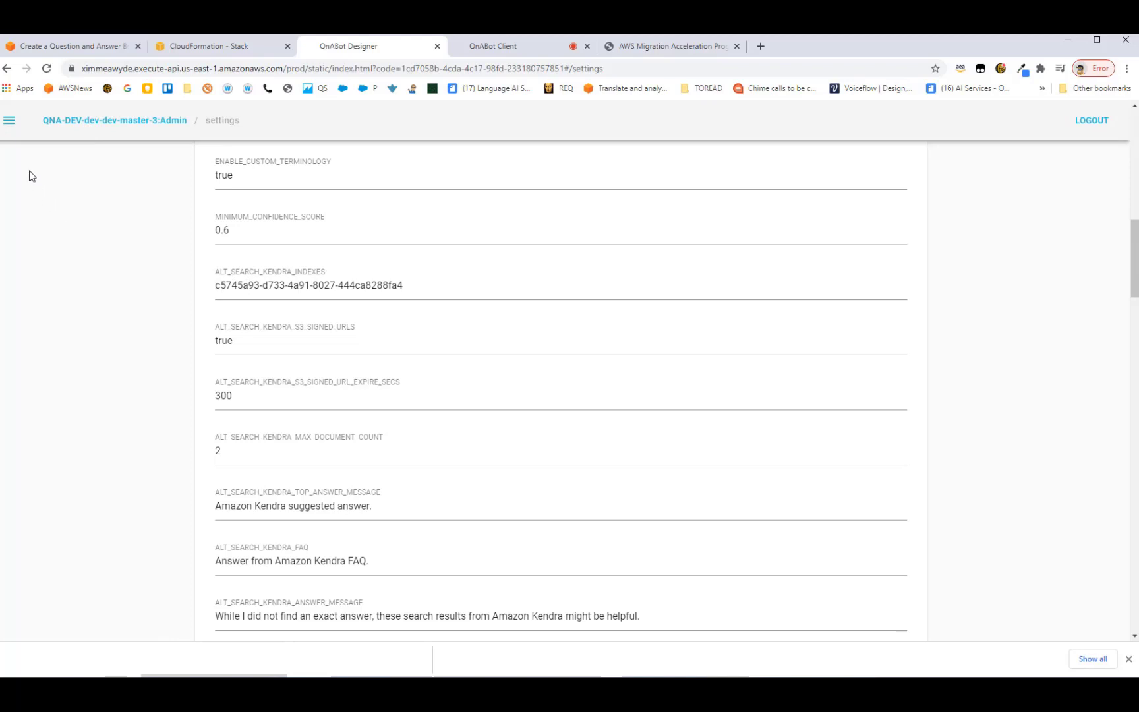
left_click(83, 124)
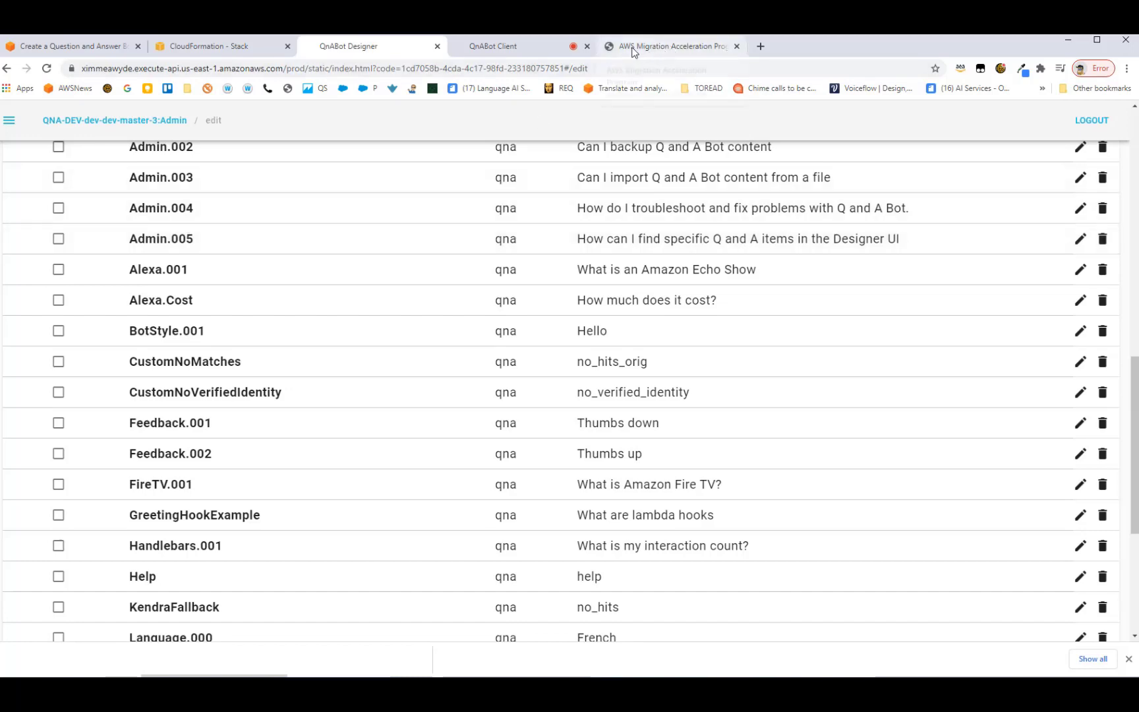
Step: Test the question "Why do I pay taxes?" against the Designer's stored items with no topic context
left_click(633, 47)
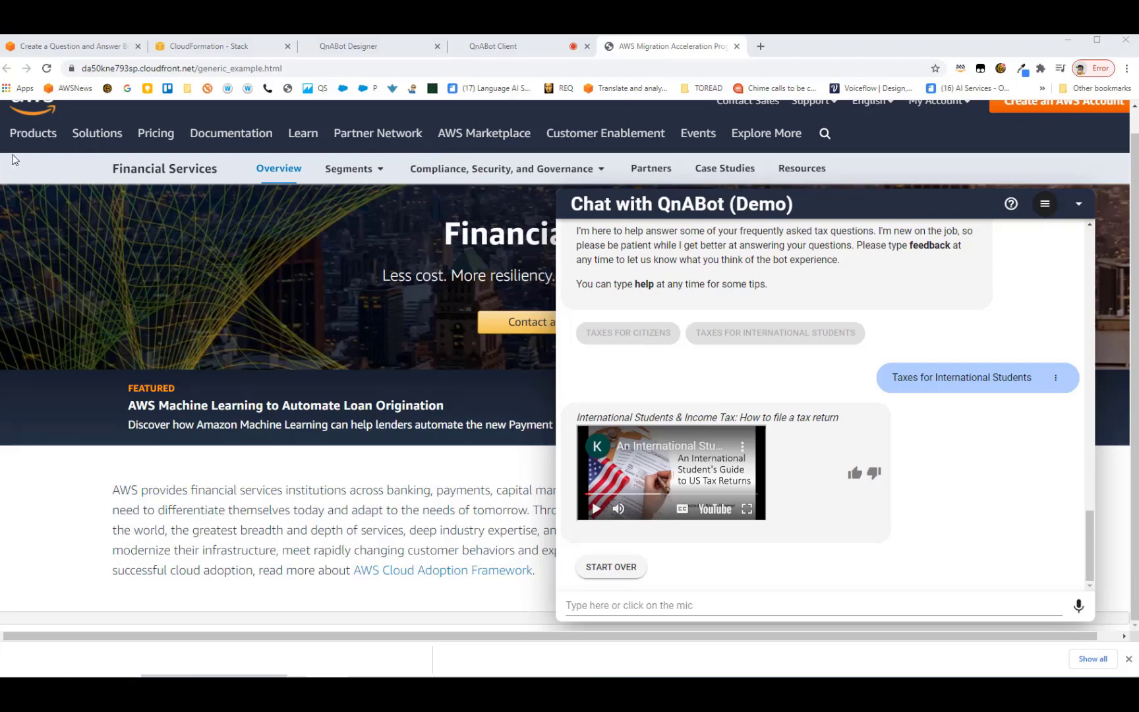
left_click(369, 50)
scroll(527, 210, "up", 10)
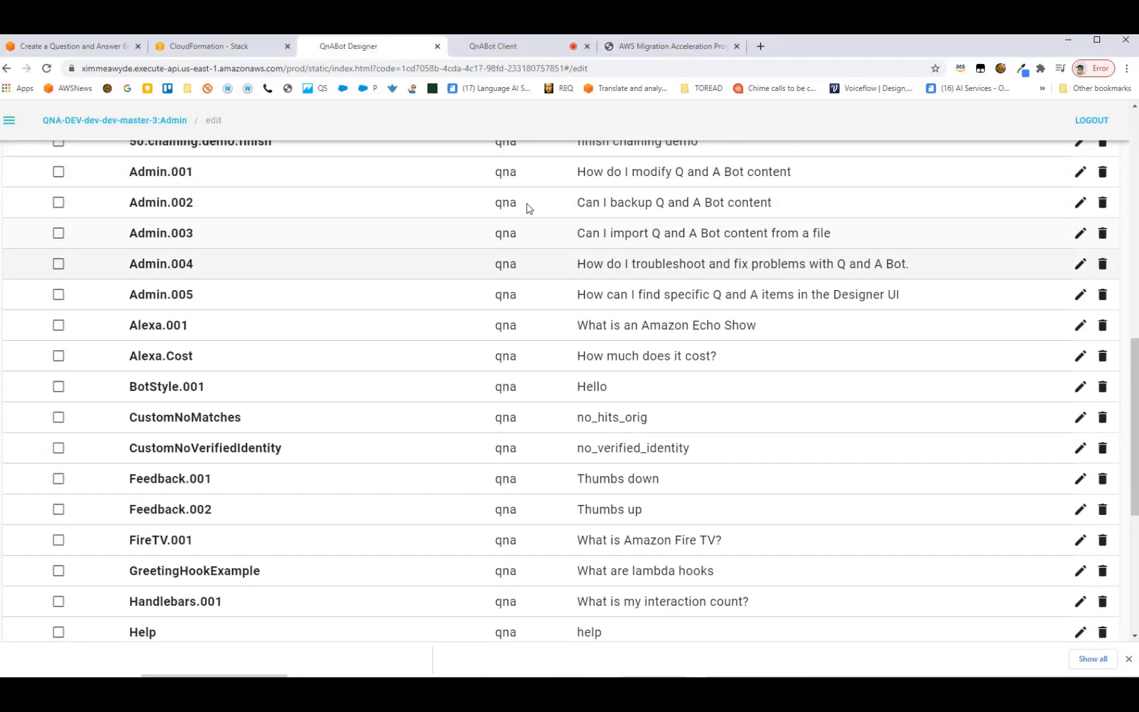
scroll(529, 209, "up", 3)
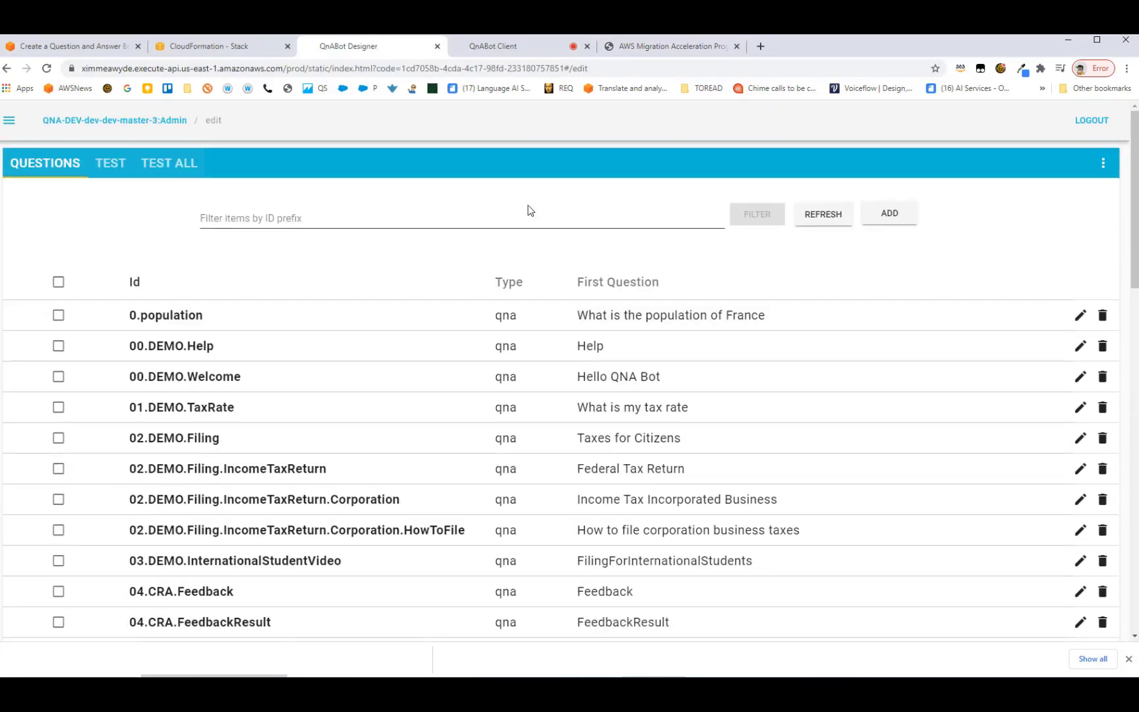
left_click(120, 166)
left_click(176, 207)
type("Why do I pay taxes?")
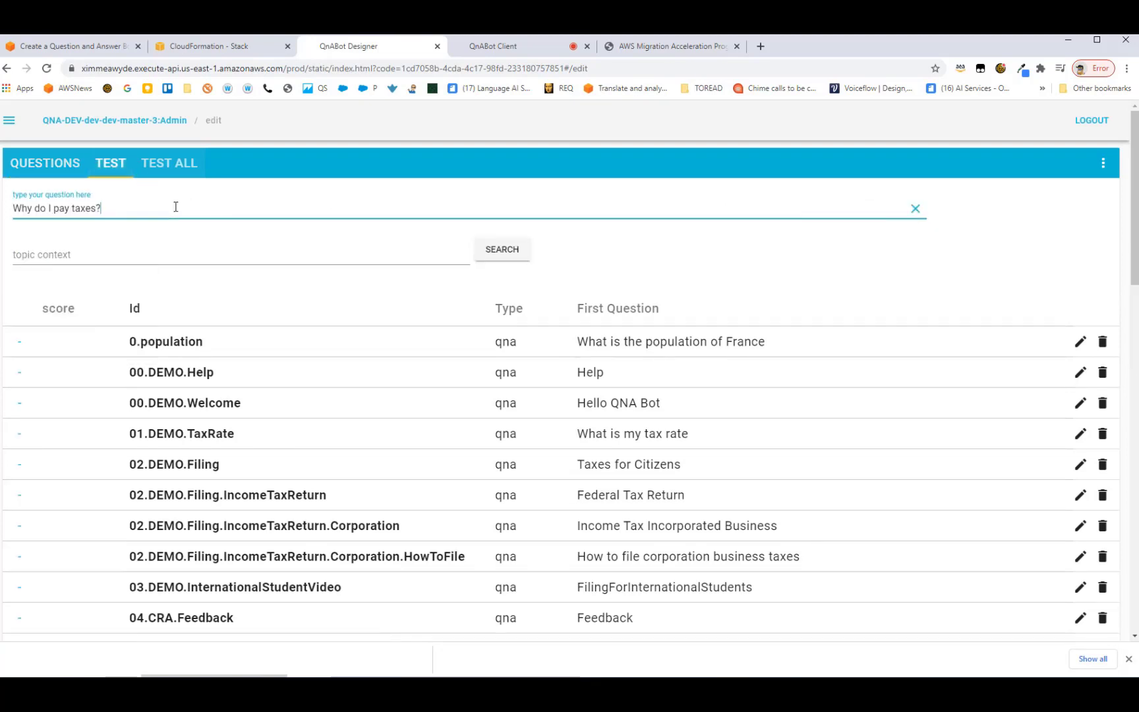
key("Return")
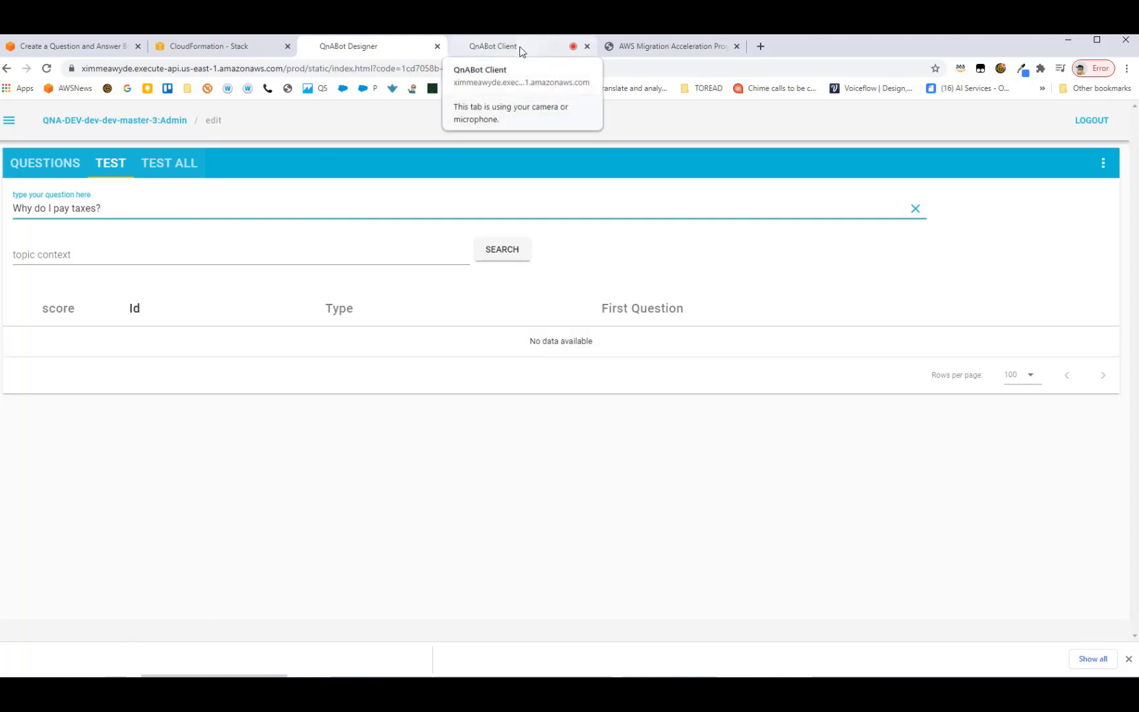
Step: Switch to the demo chat, ask "Why do I pay taxes?" and review the answer
left_click(633, 47)
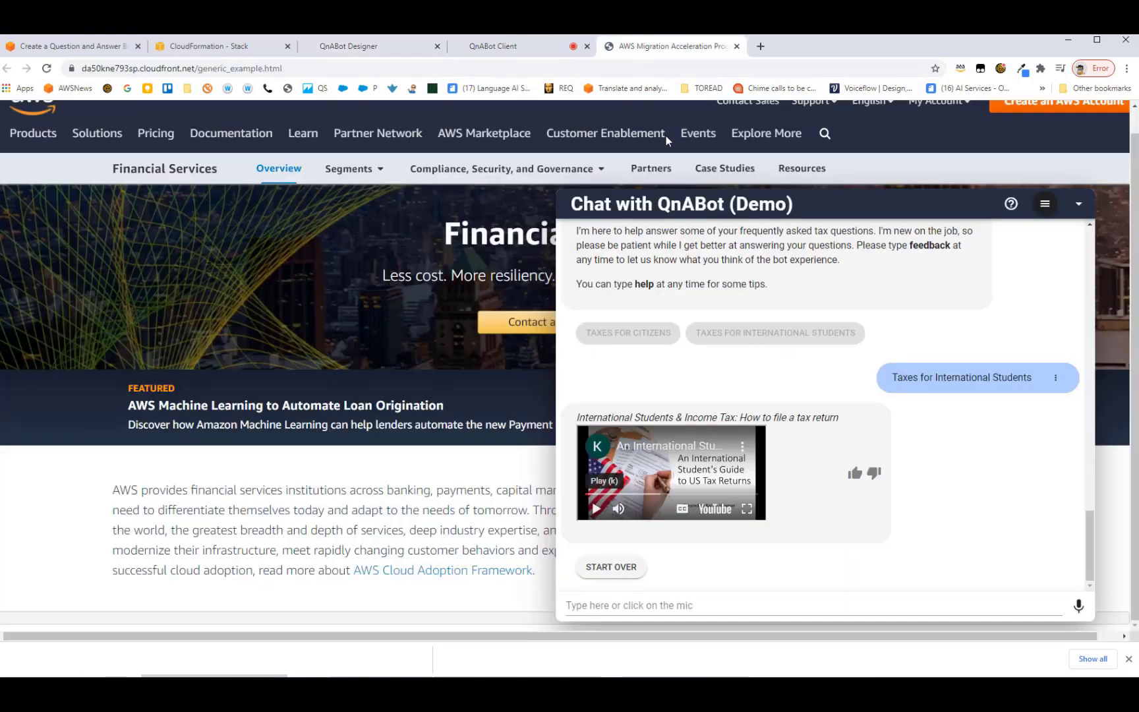
left_click(789, 606)
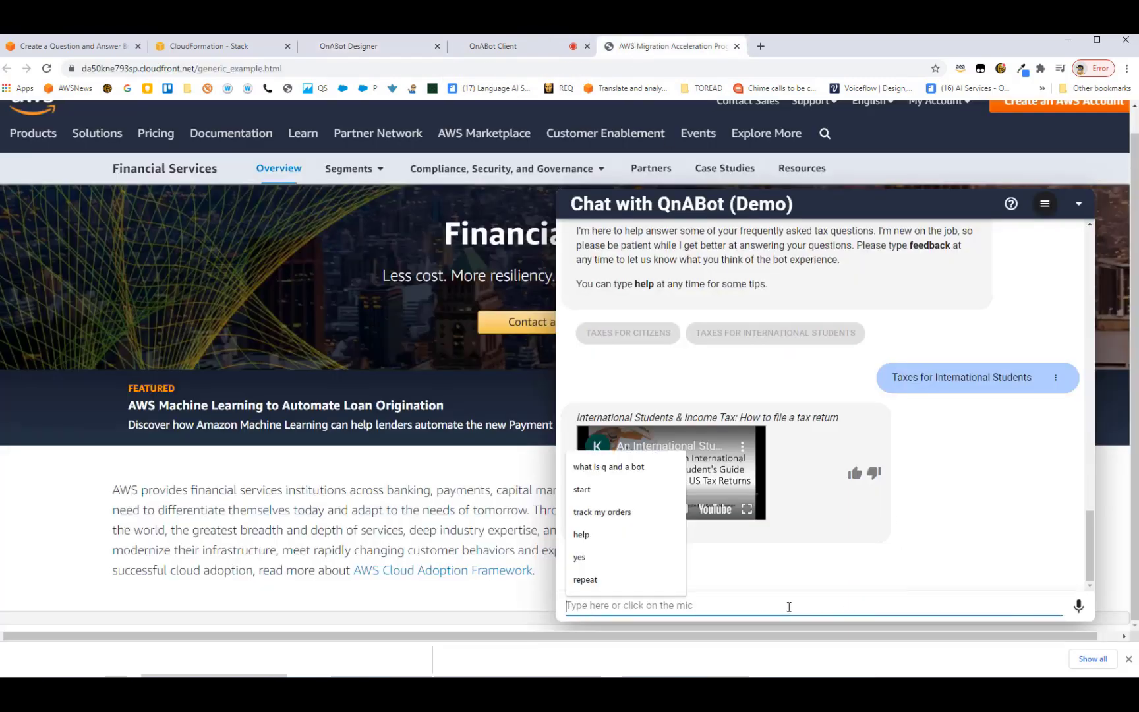
type("Why do I pay taxes?")
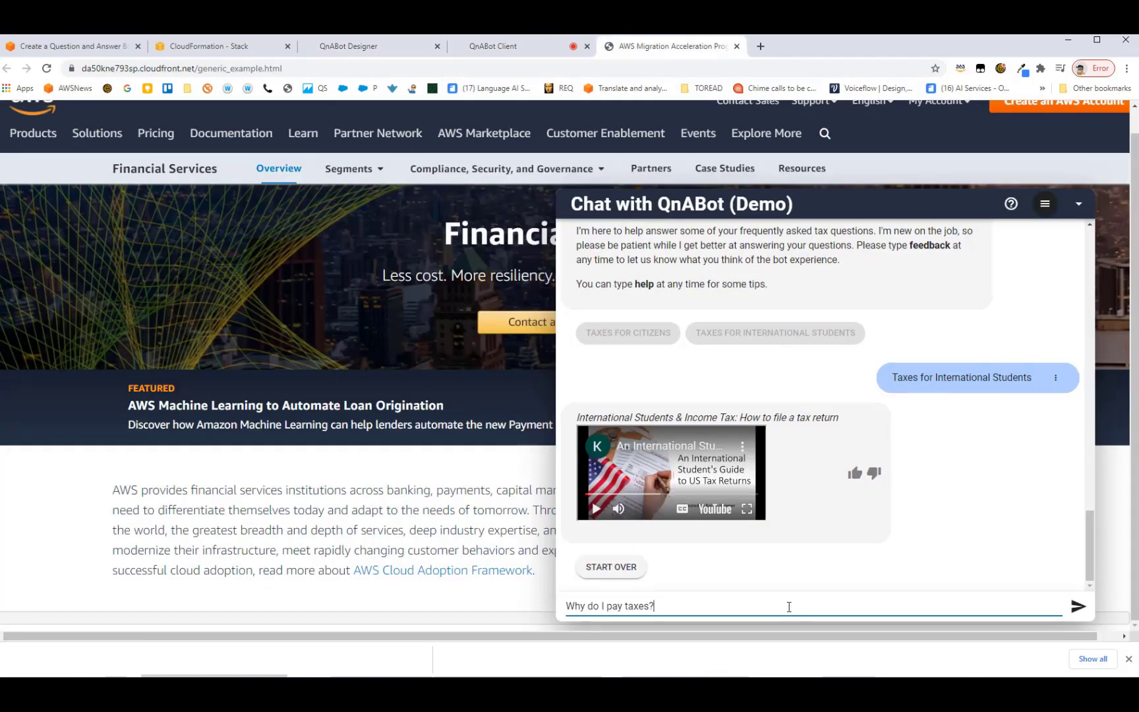
key("Return")
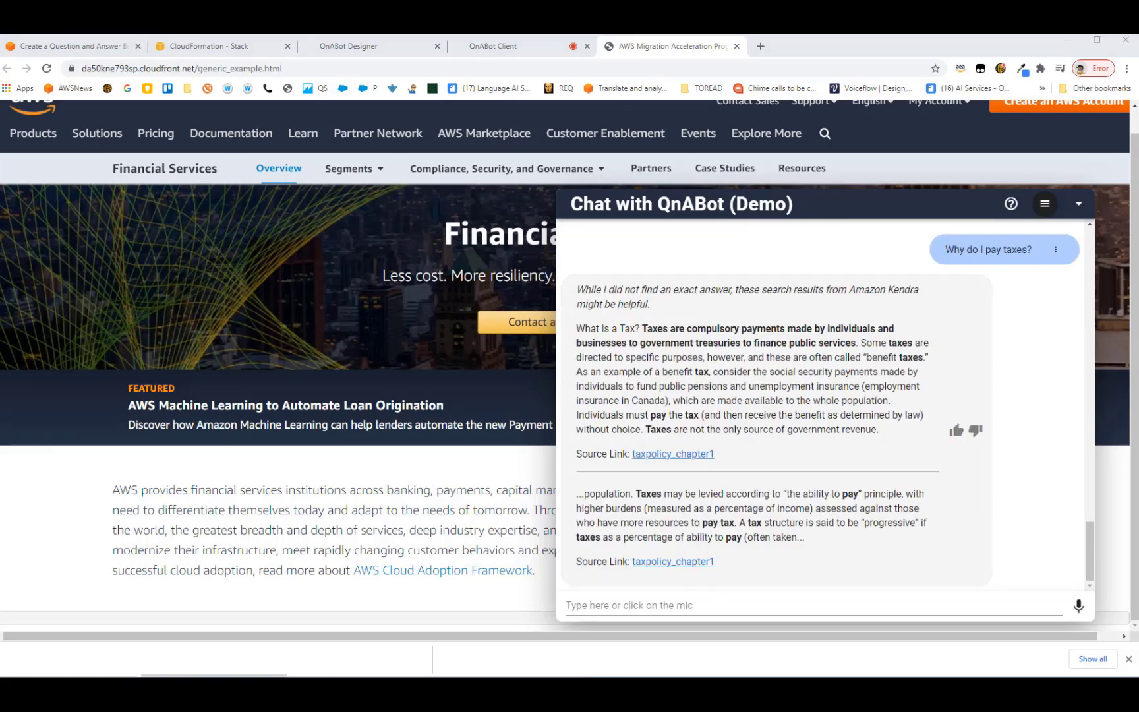
scroll(845, 371, "up", 1)
scroll(844, 371, "down", 1)
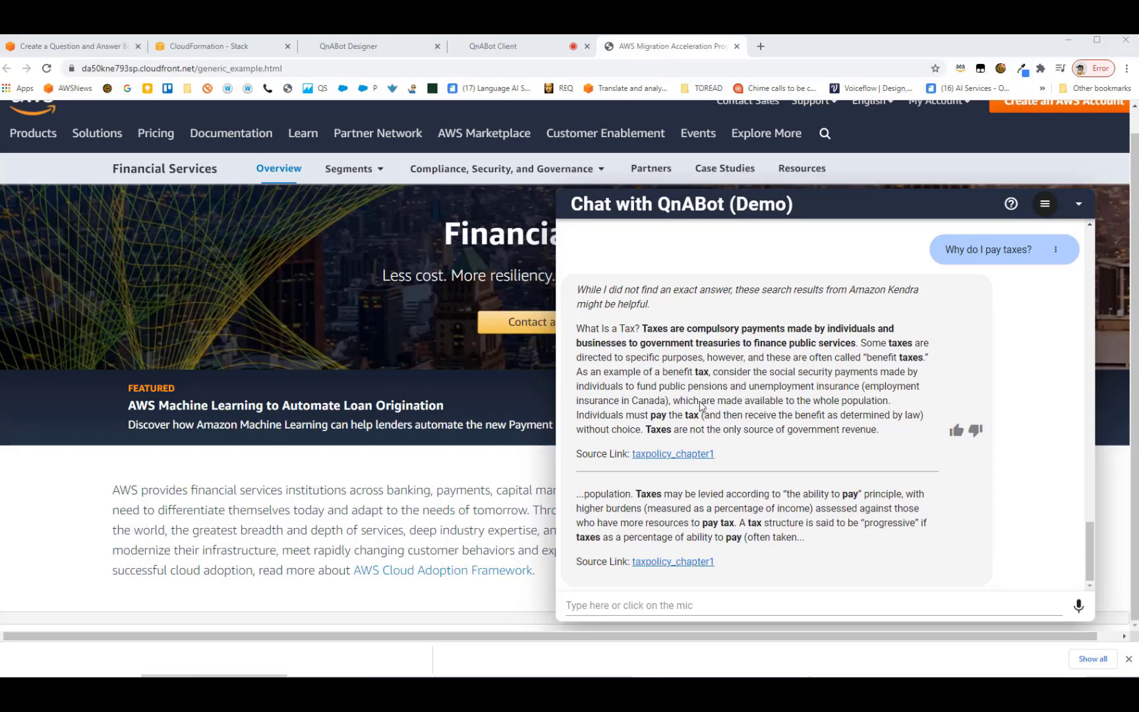
Step: Open the first taxpolicy_chapter1 source document from the answer, look over its contents and return to the chat
left_click(673, 455)
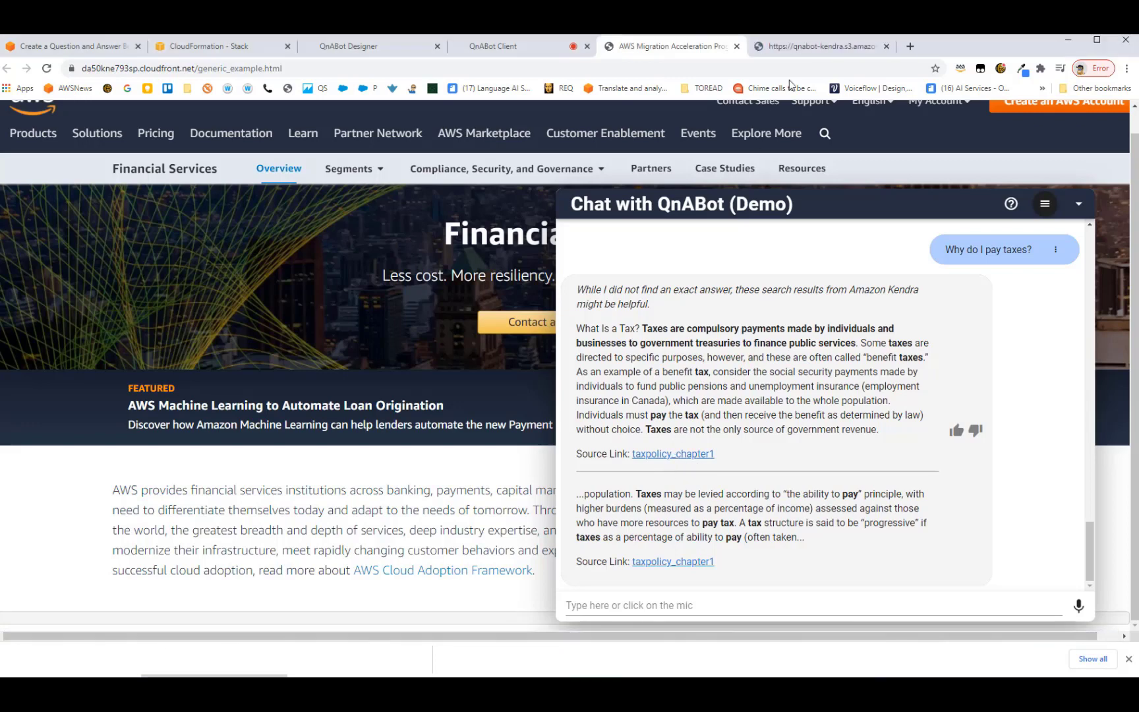
left_click(798, 48)
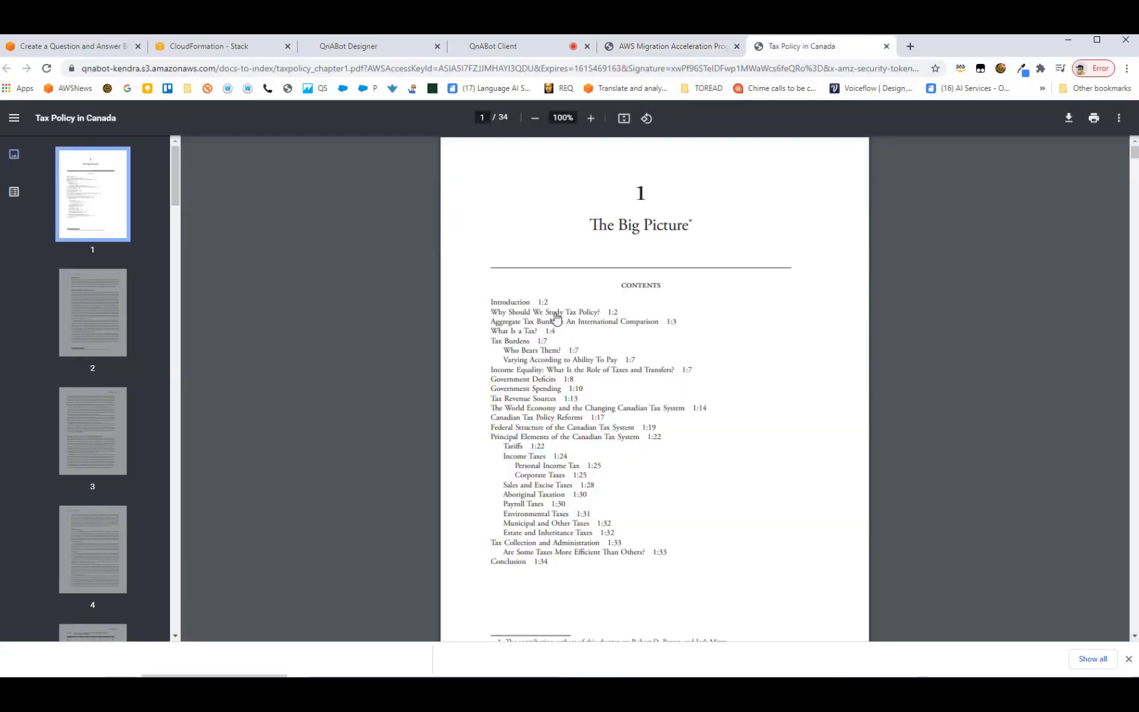
scroll(586, 435, "down", 3)
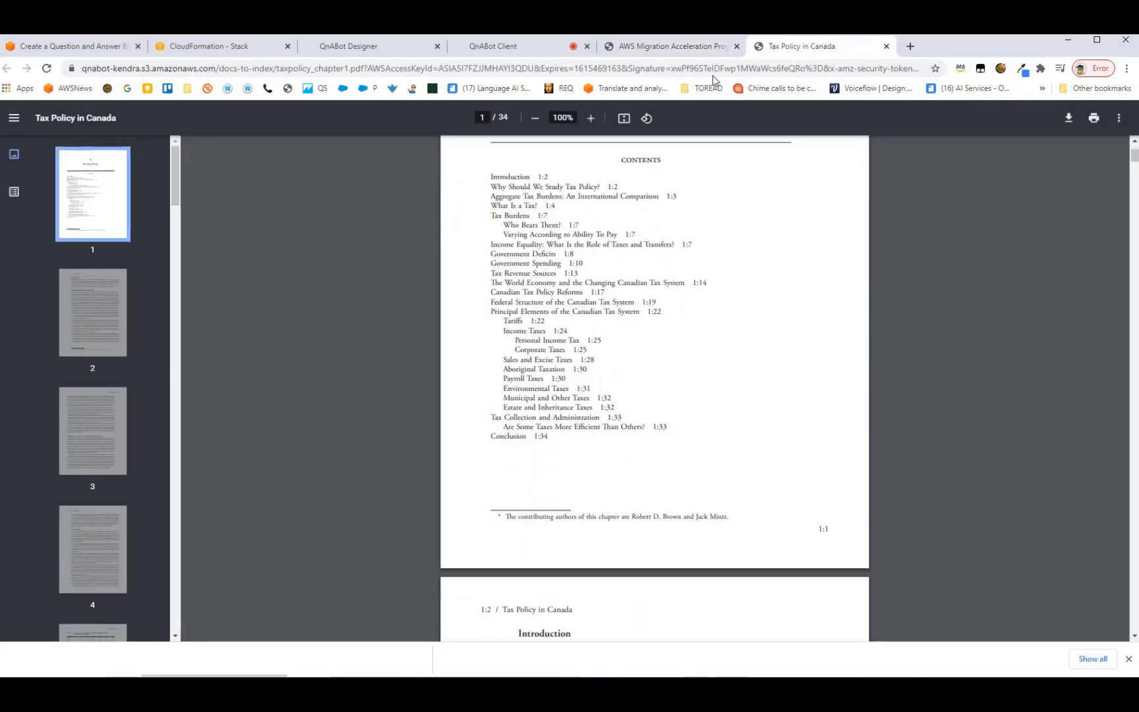
left_click(672, 47)
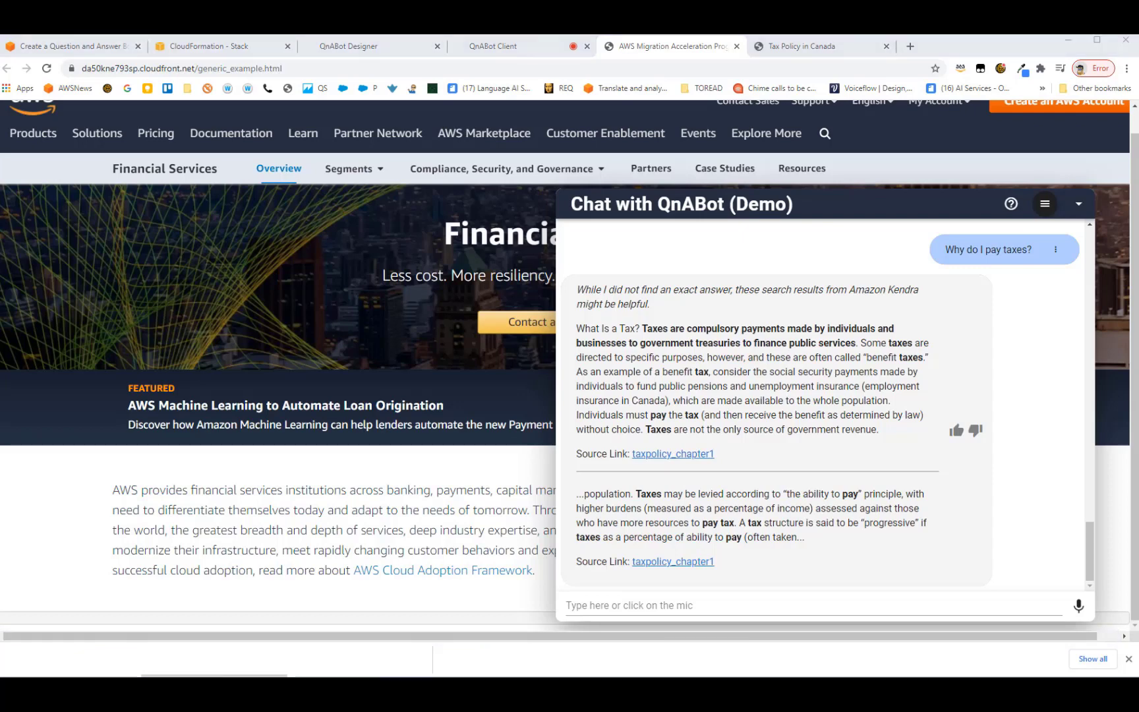
Step: Ask the chat "how much of the death benefit in non-taxable?" and compare its answer with the previous one
left_click(663, 605)
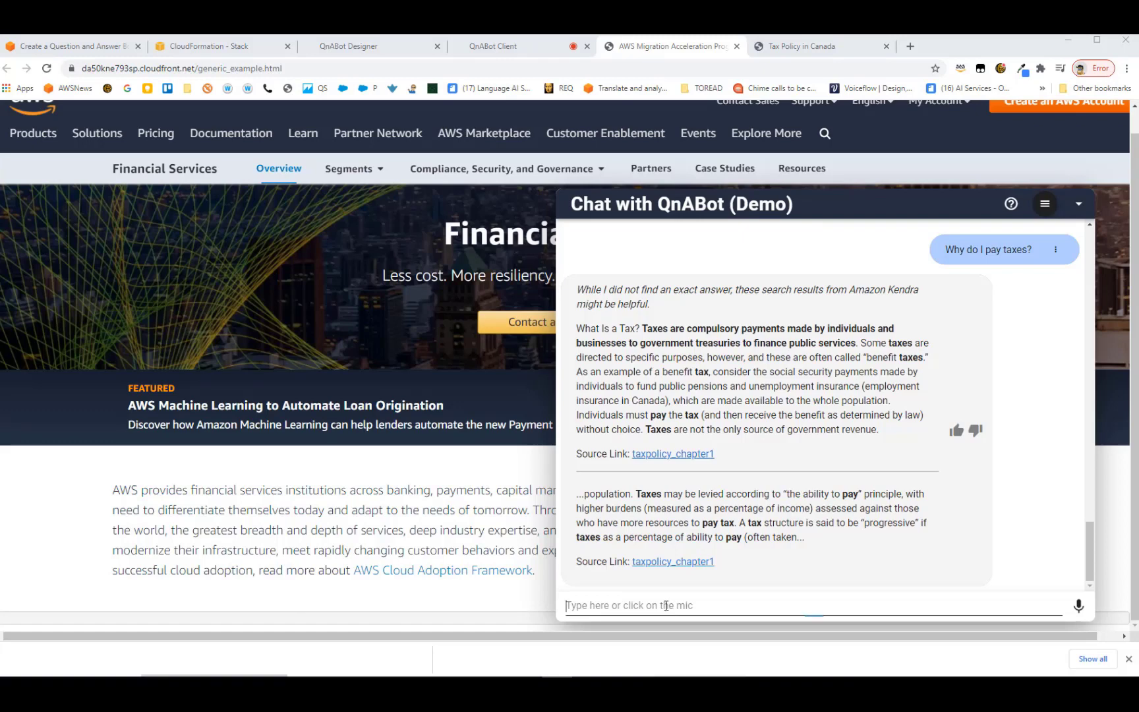
type("how much of the death benefit in non-taxable?")
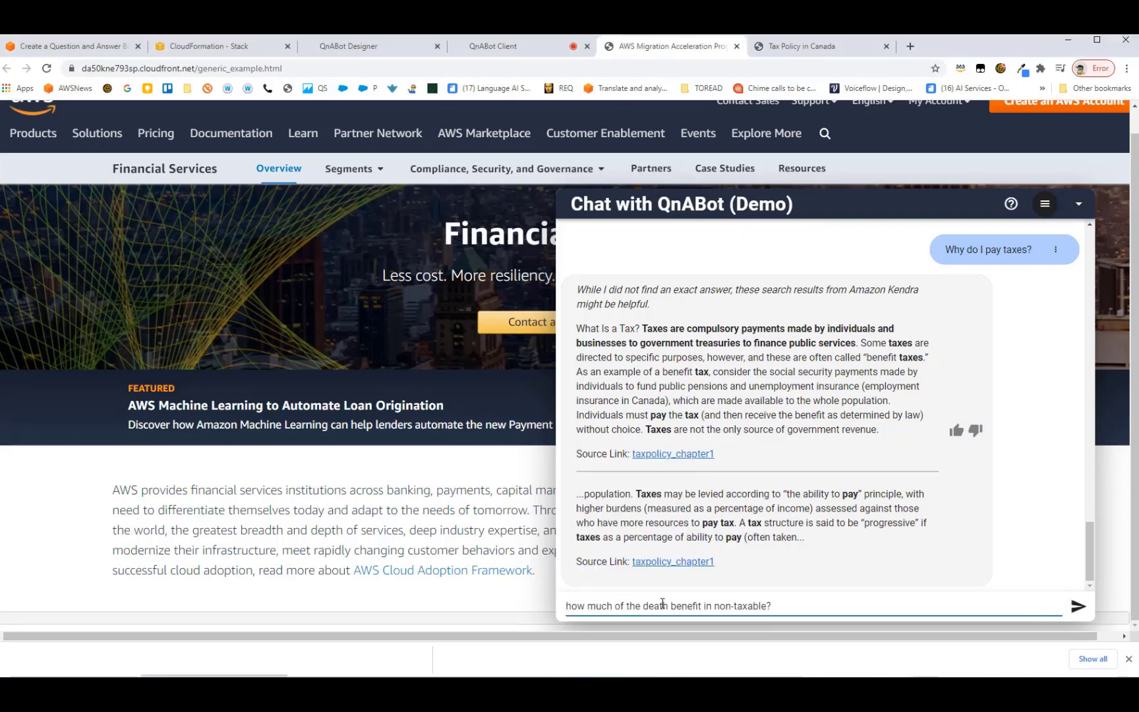
key("Return")
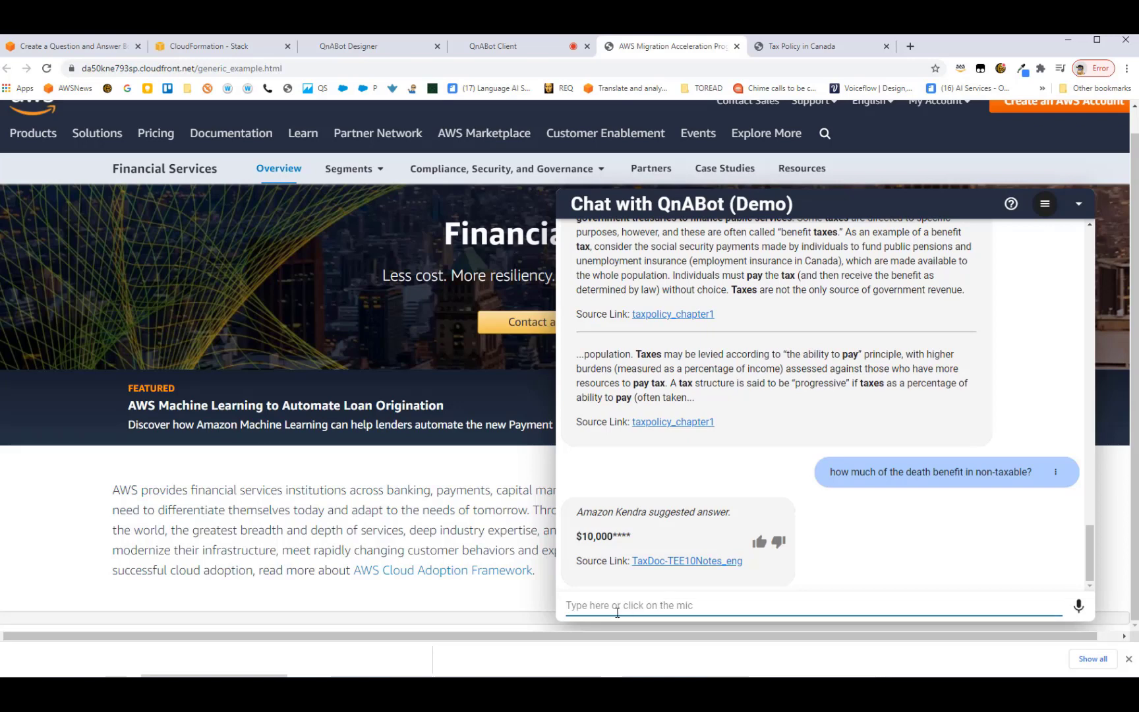
scroll(607, 402, "up", 2)
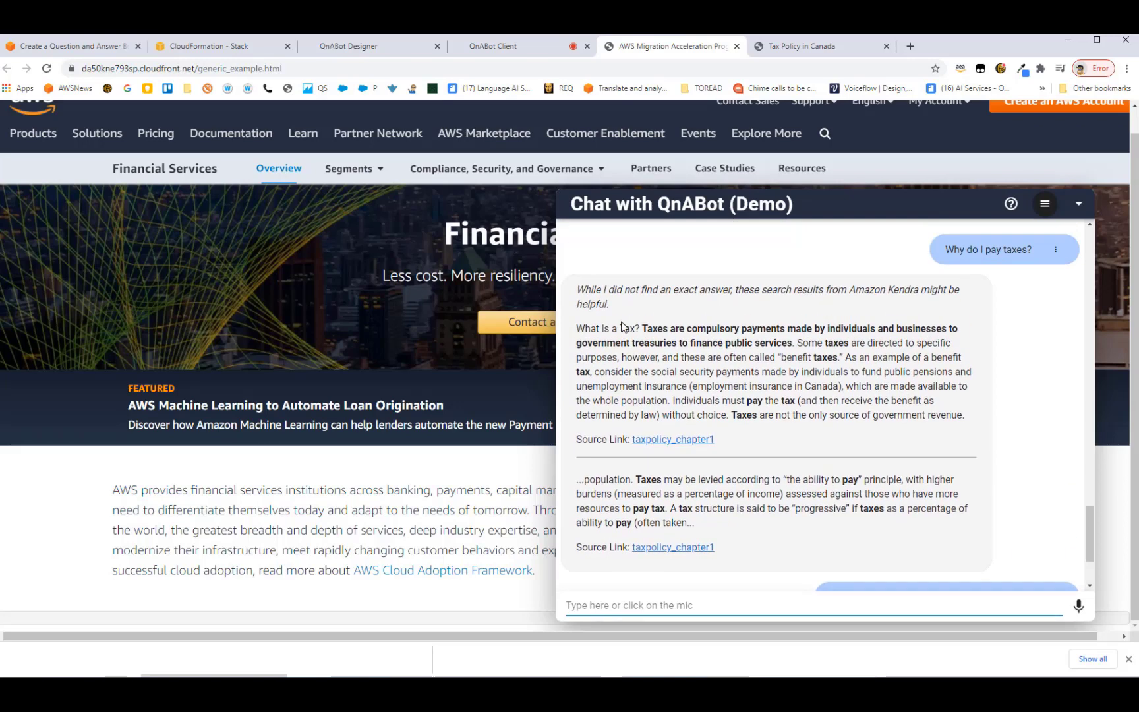
scroll(628, 377, "down", 2)
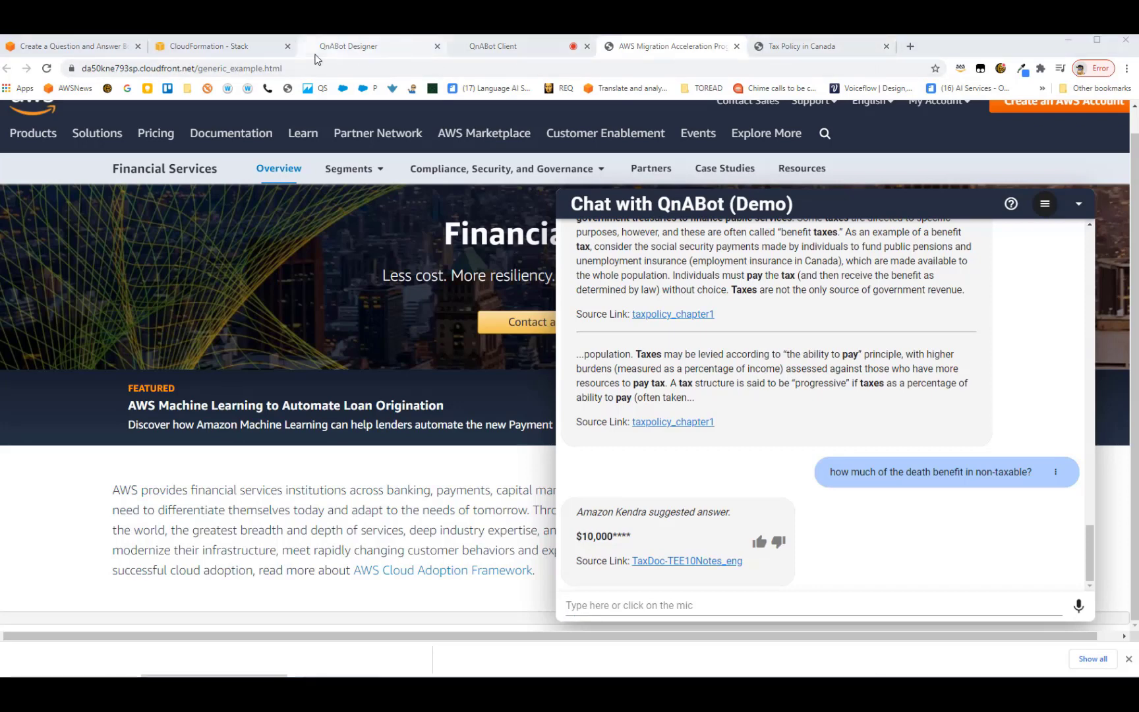
Step: Switch to the QnABot Designer and review the Kendra search and web indexer entries in its settings, including the indexer URLs
left_click(345, 46)
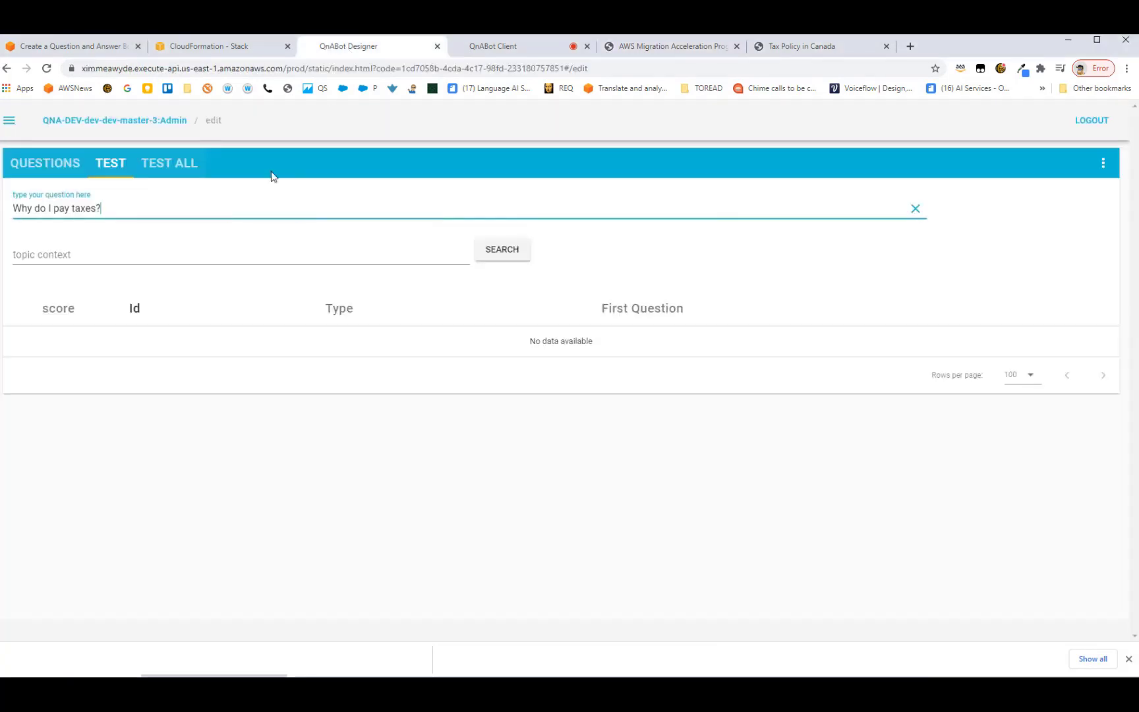
left_click(9, 121)
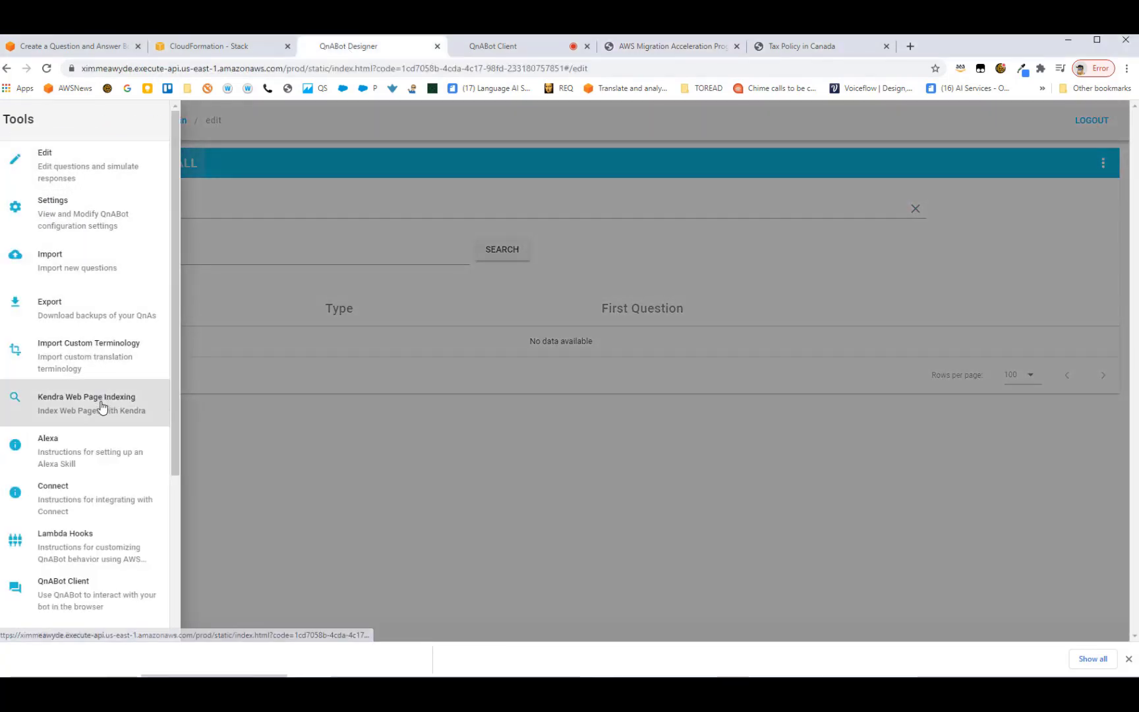
left_click(66, 220)
scroll(366, 409, "down", 20)
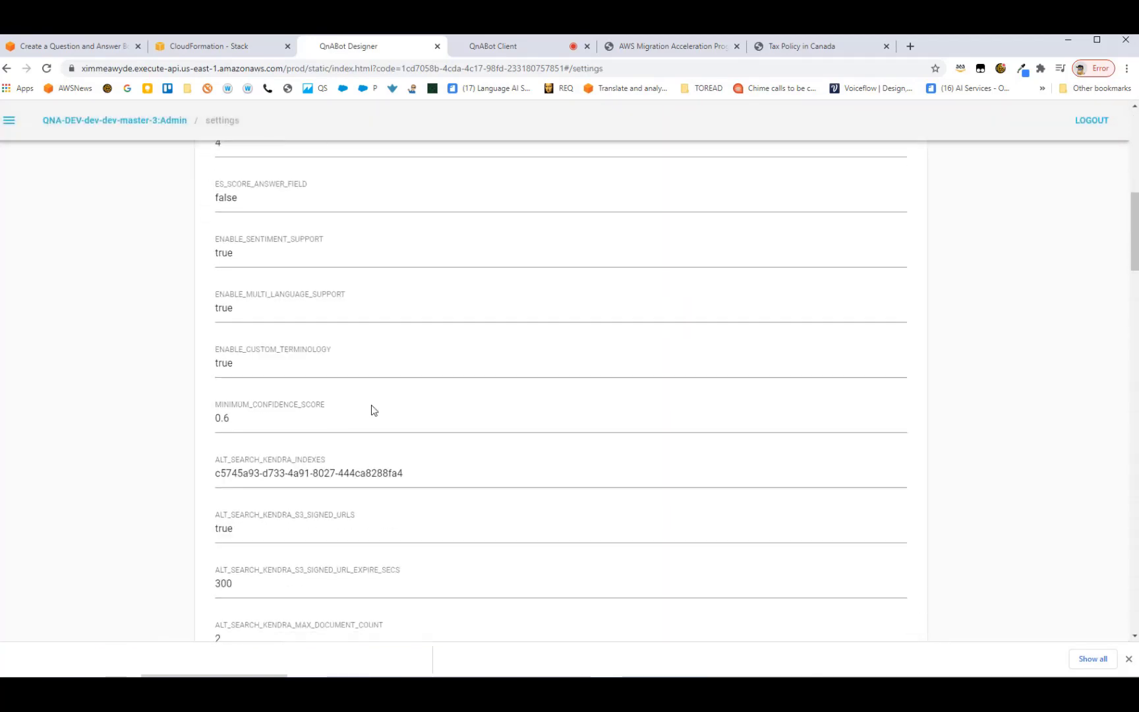
scroll(373, 409, "down", 10)
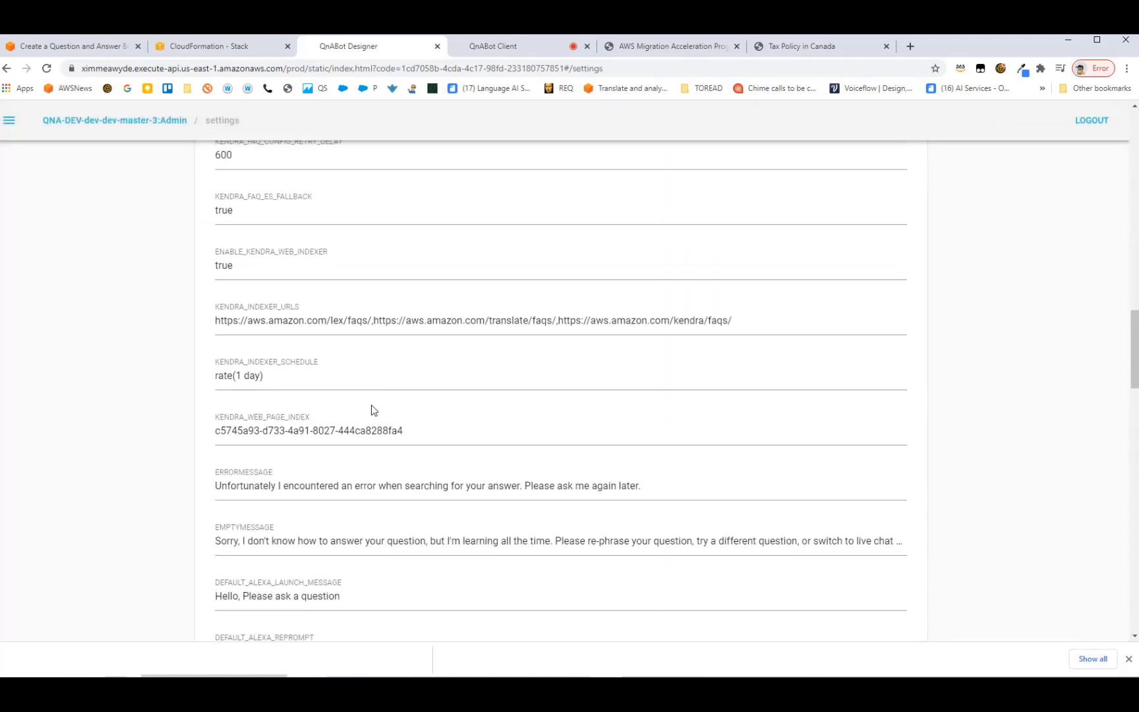
scroll(373, 409, "down", 4)
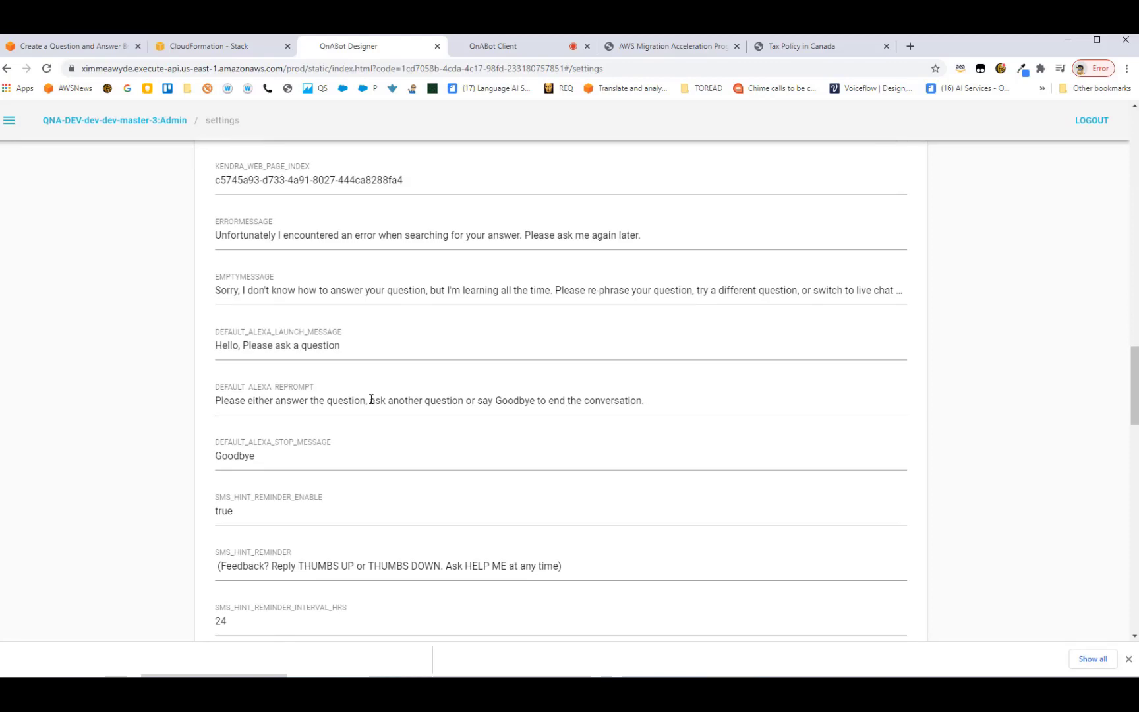
scroll(371, 400, "down", 1)
scroll(371, 399, "up", 2)
scroll(371, 404, "up", 2)
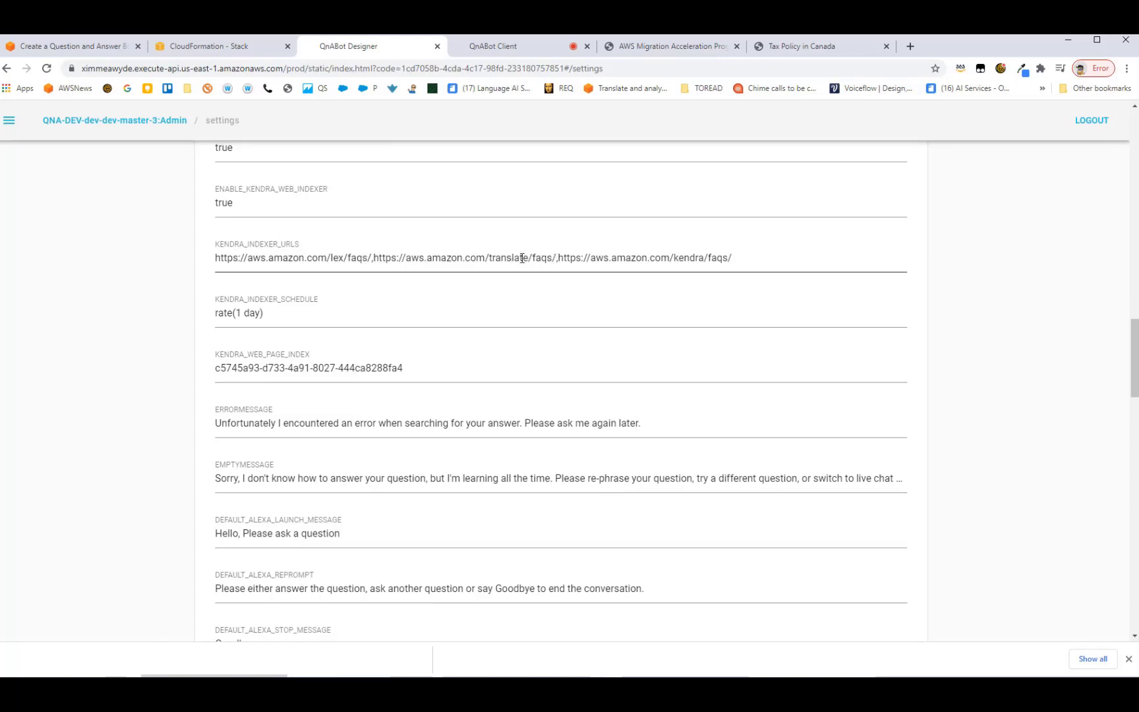
Step: Open Kendra Web Page Indexing in the Designer and review its current status and indexing history
left_click(10, 120)
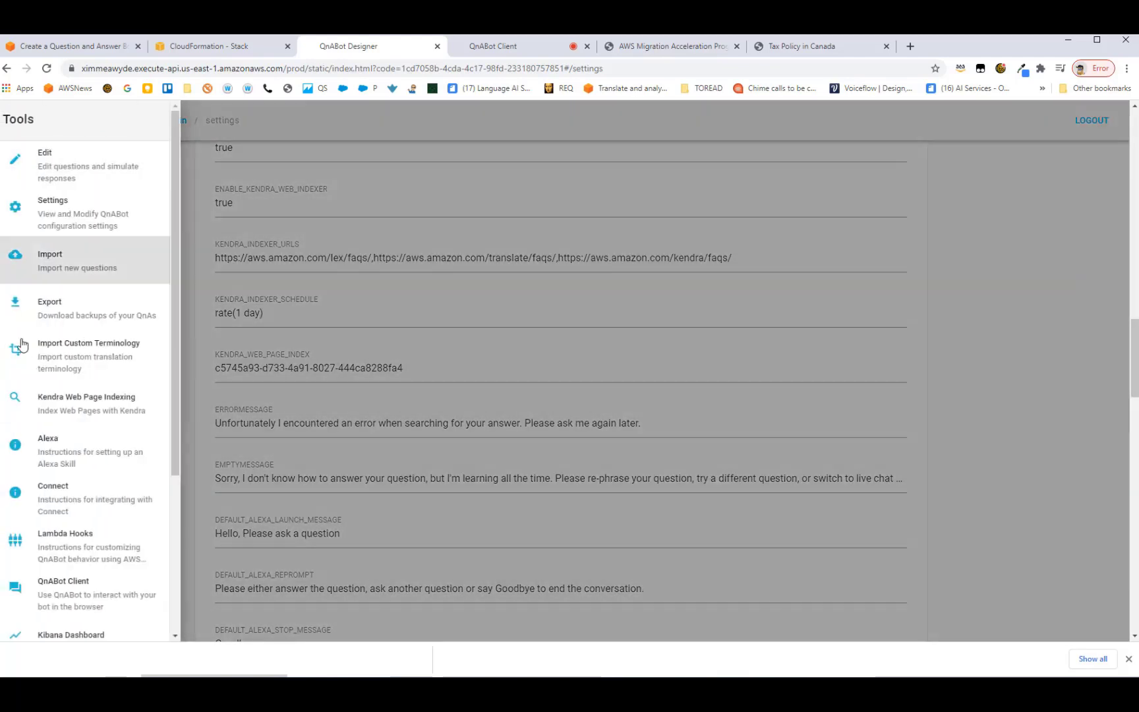
left_click(67, 412)
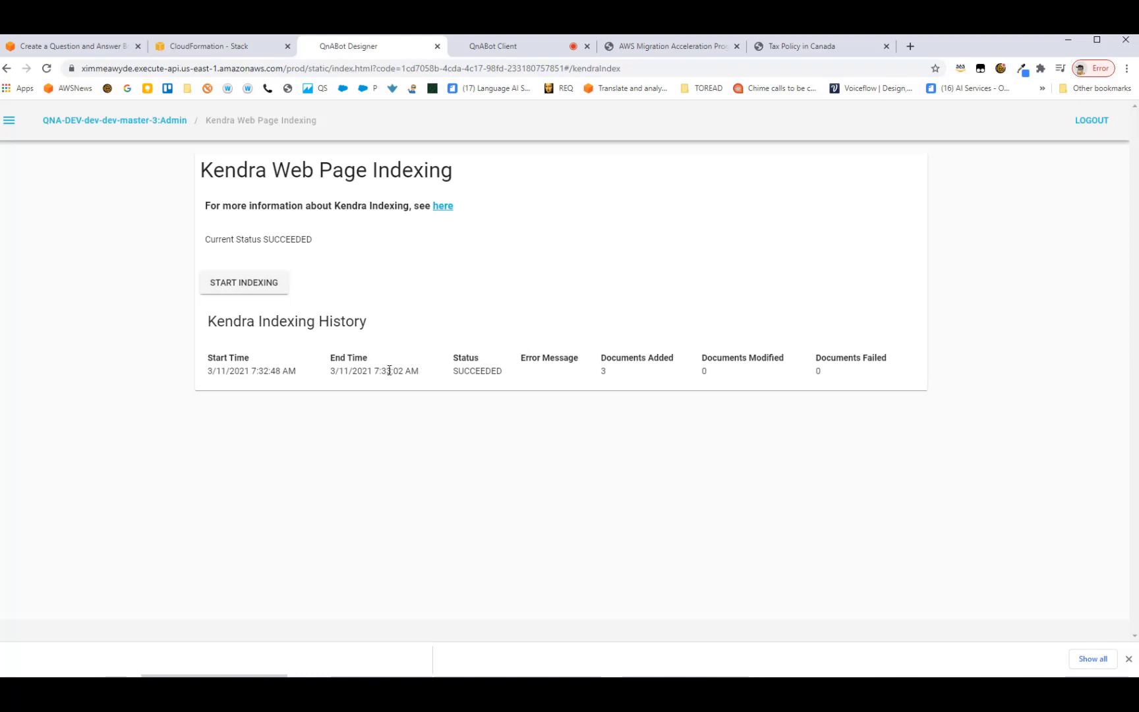
left_click(249, 299)
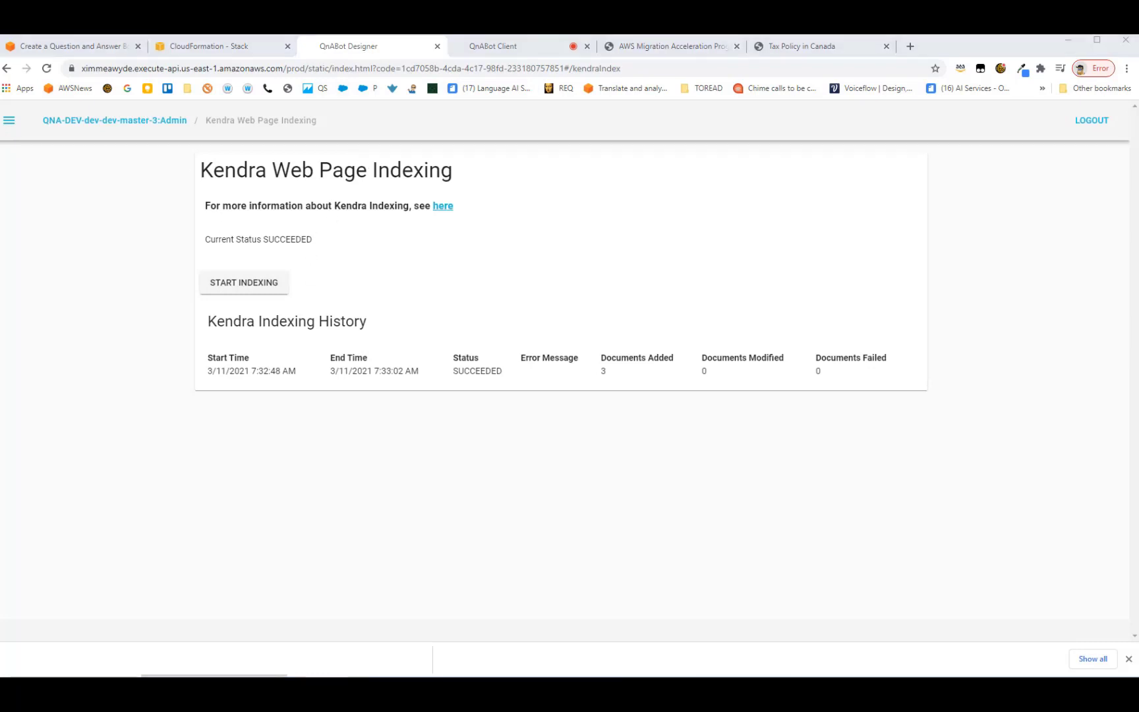
Step: Return to the demo chat page and close the Tax Policy in Canada and QnABot Client pages
left_click(685, 52)
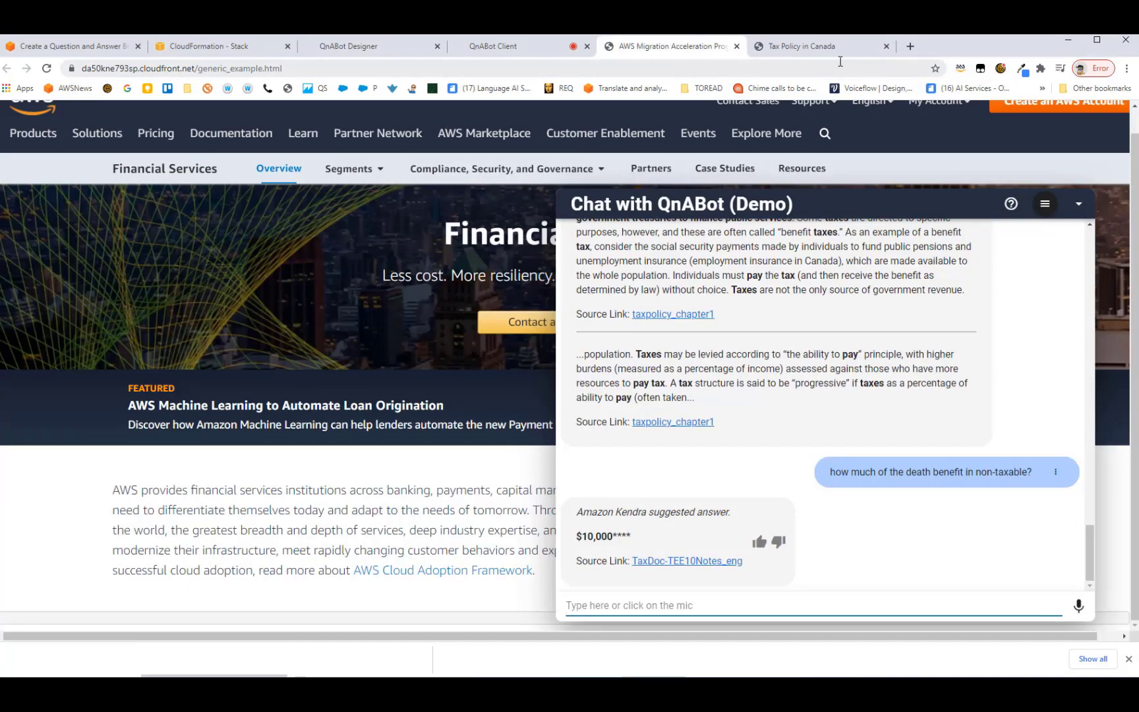
left_click(887, 46)
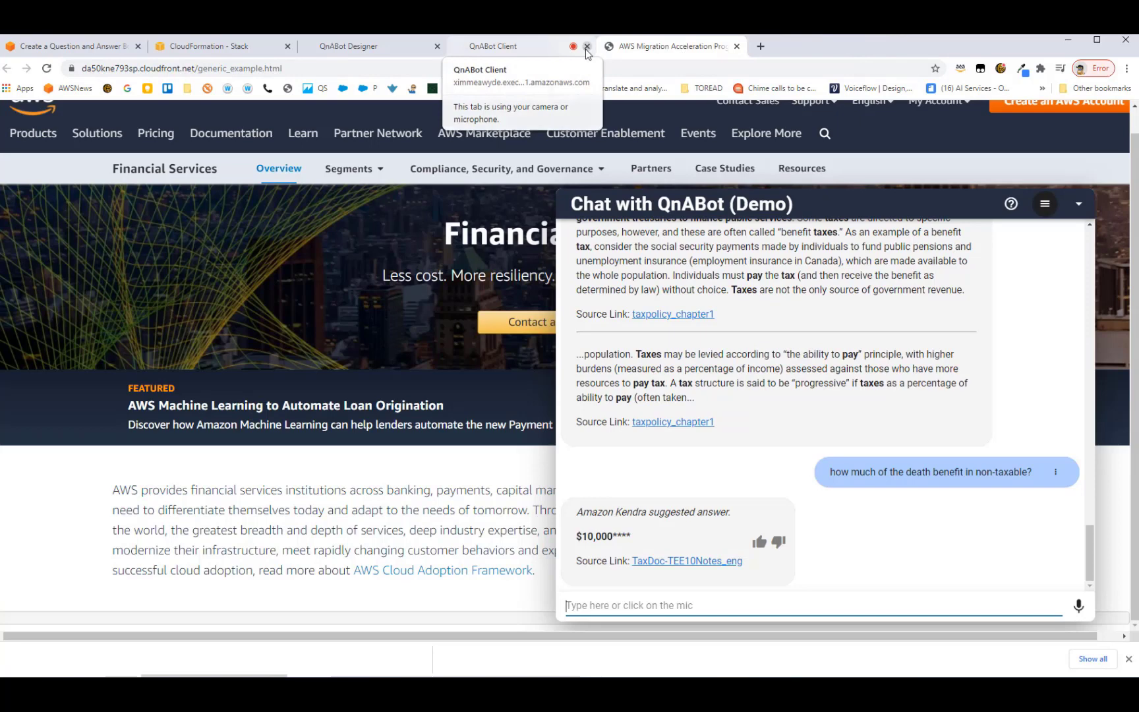
left_click(587, 46)
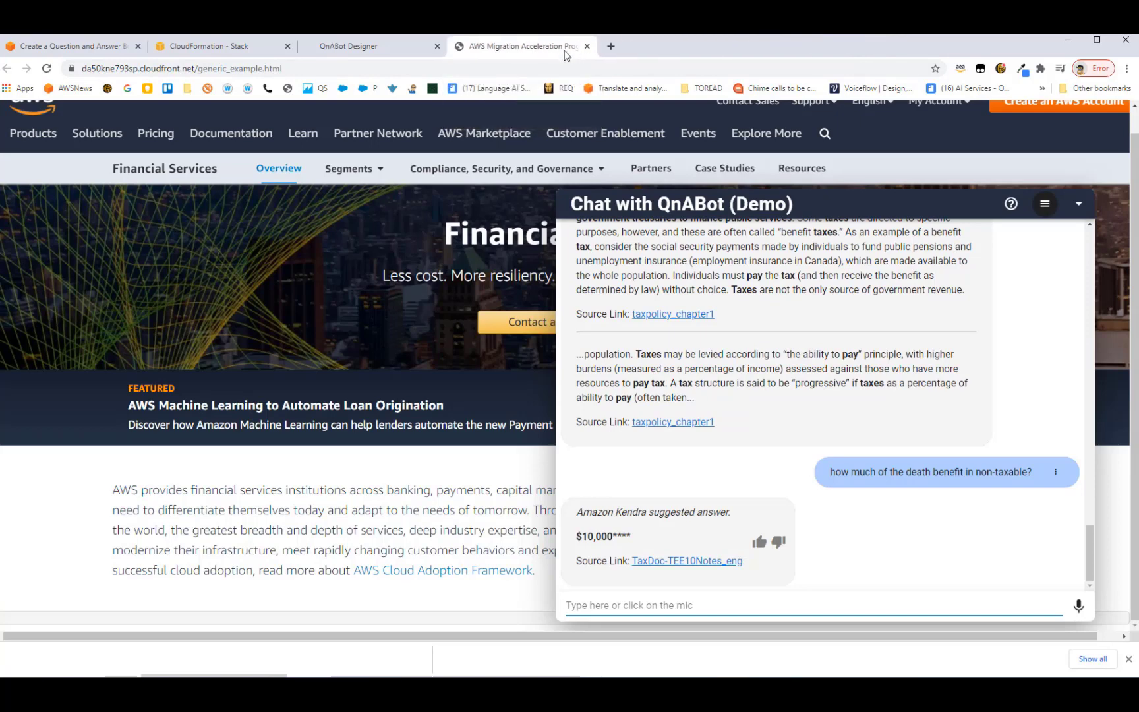
Step: Ask the demo chat "What is Amazon Kendra"
left_click(616, 602)
type("What is Amazon Kendra")
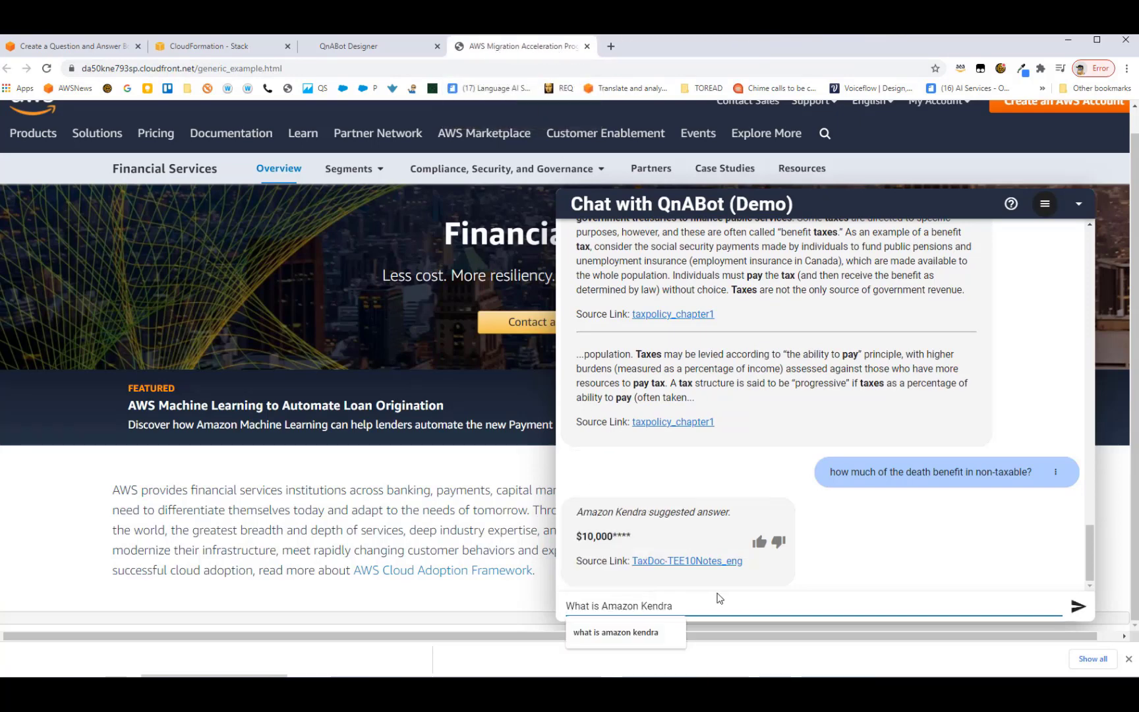
key("Return")
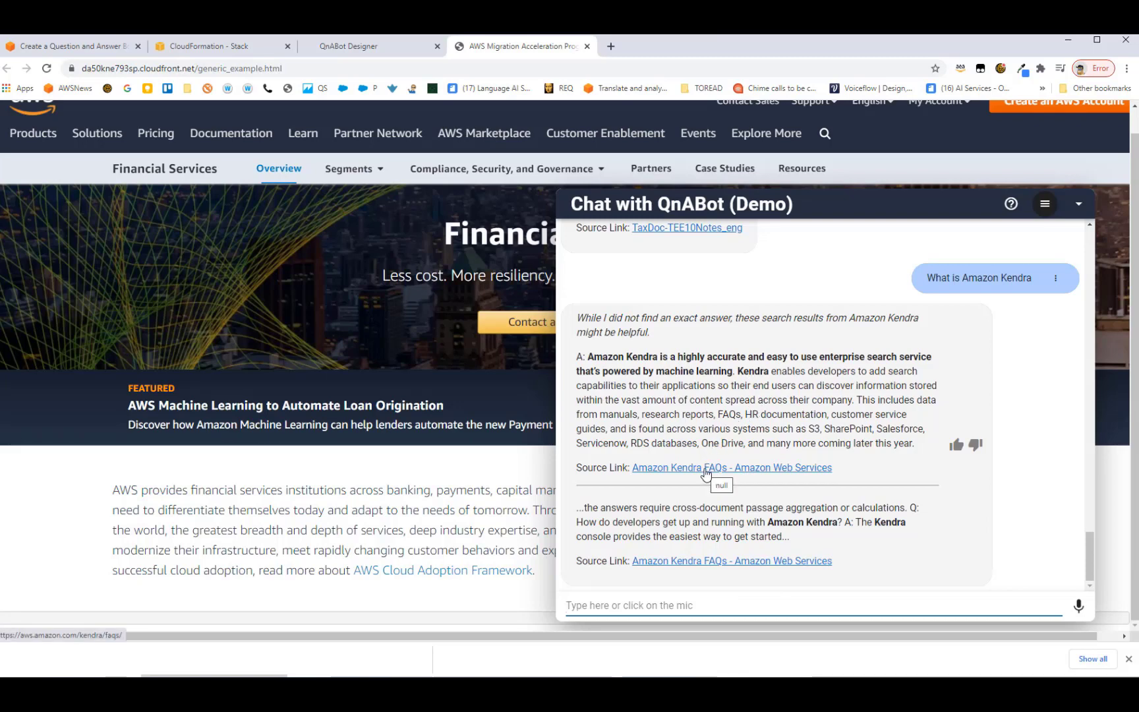
Step: Open the first Amazon Kendra FAQs source link from the answer, look over the page and close it
left_click(673, 468)
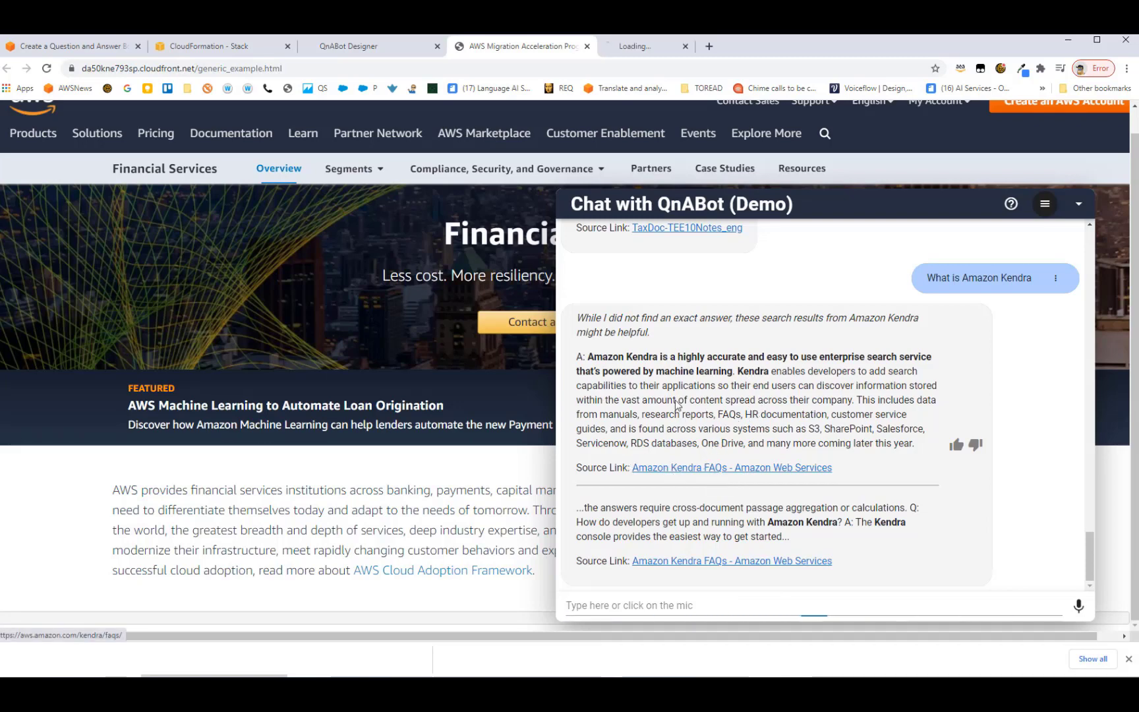
left_click(658, 46)
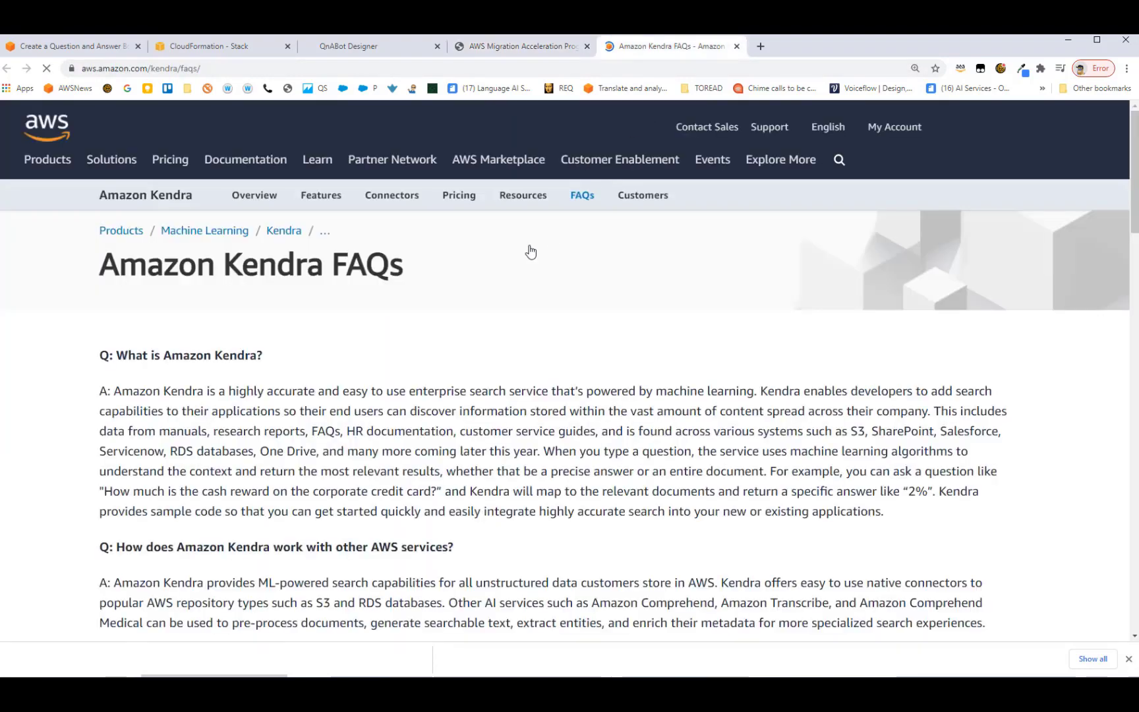
left_click(736, 46)
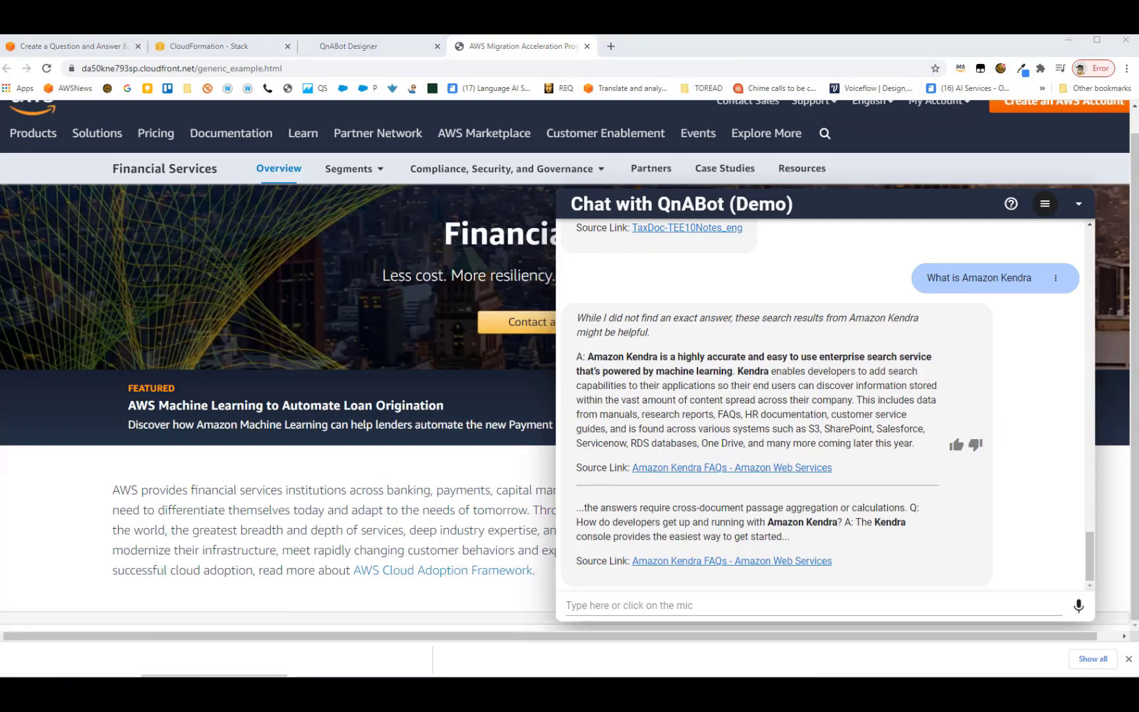
Step: Ask the chat the follow-up "What file types does it support" and compare its answer with the previous one
left_click(651, 604)
type("What file types does it support")
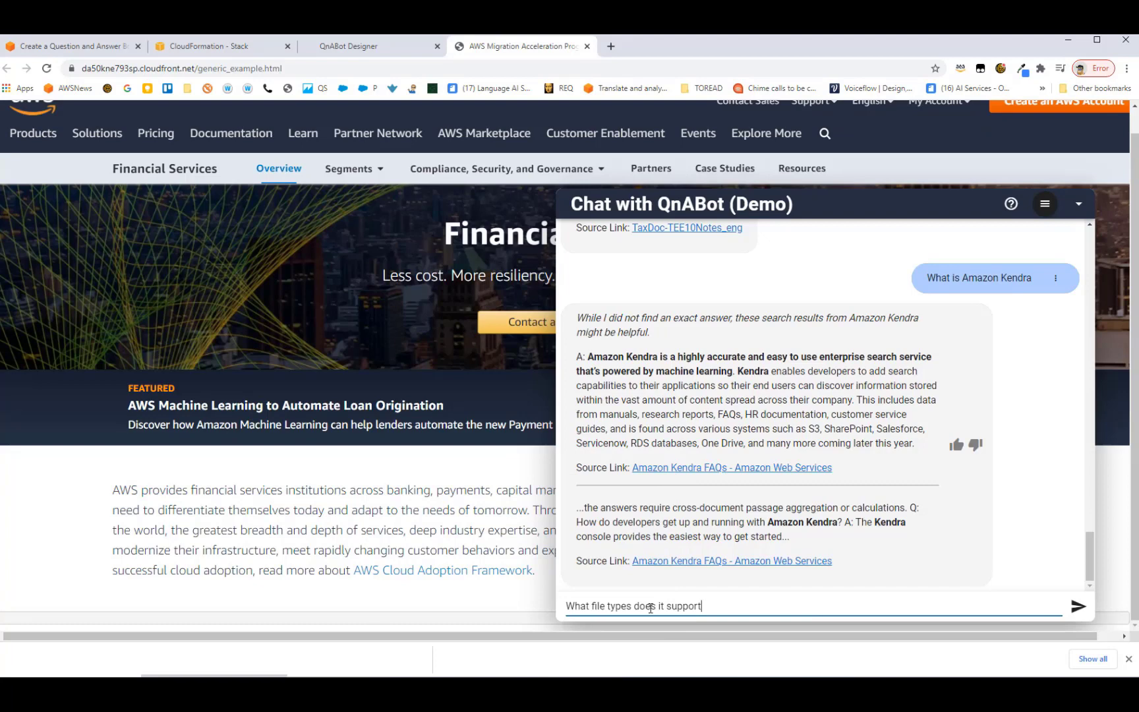
key("Return")
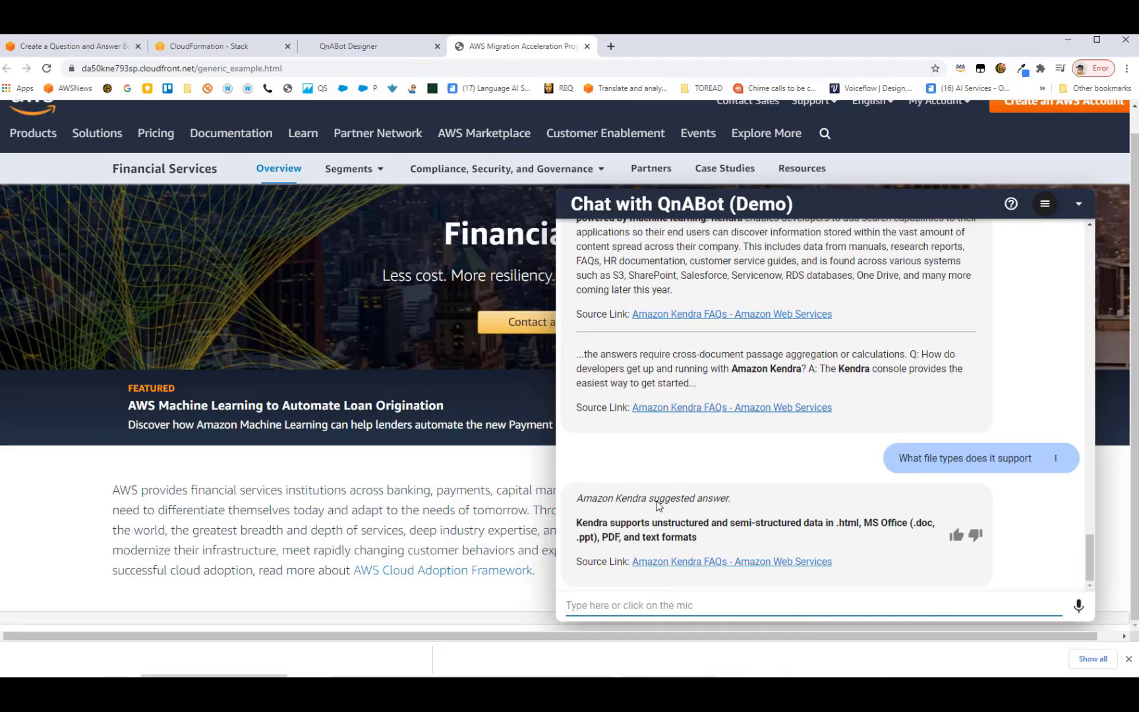
scroll(705, 514, "up", 2)
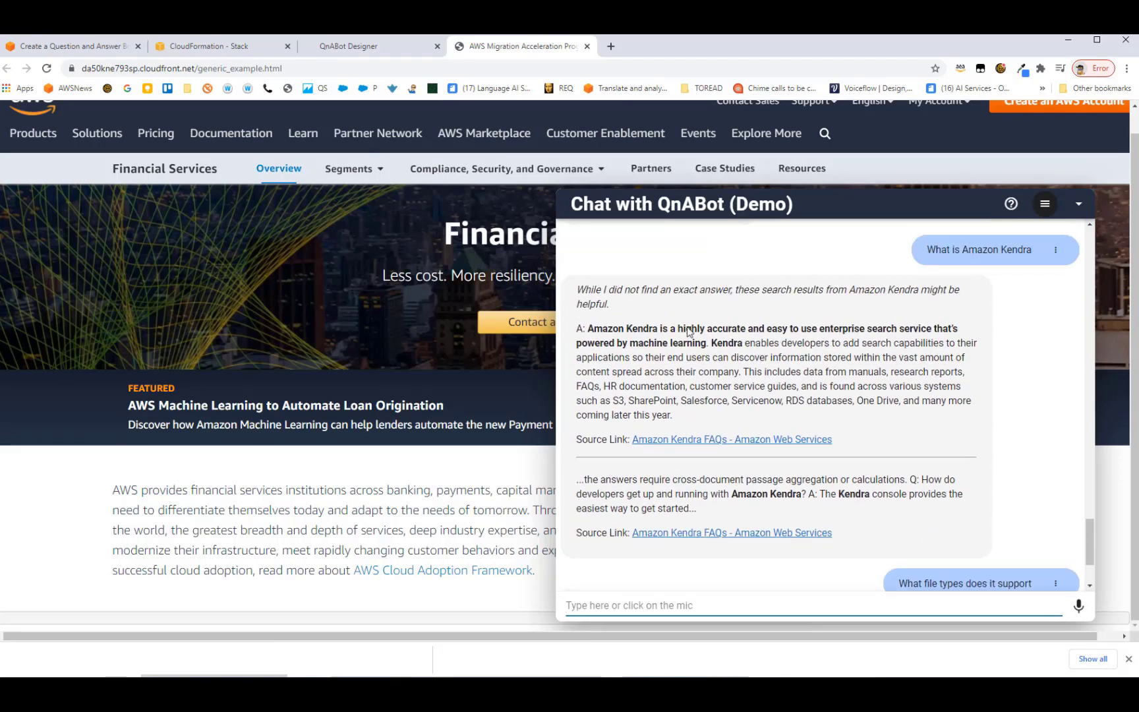
scroll(674, 396, "down", 2)
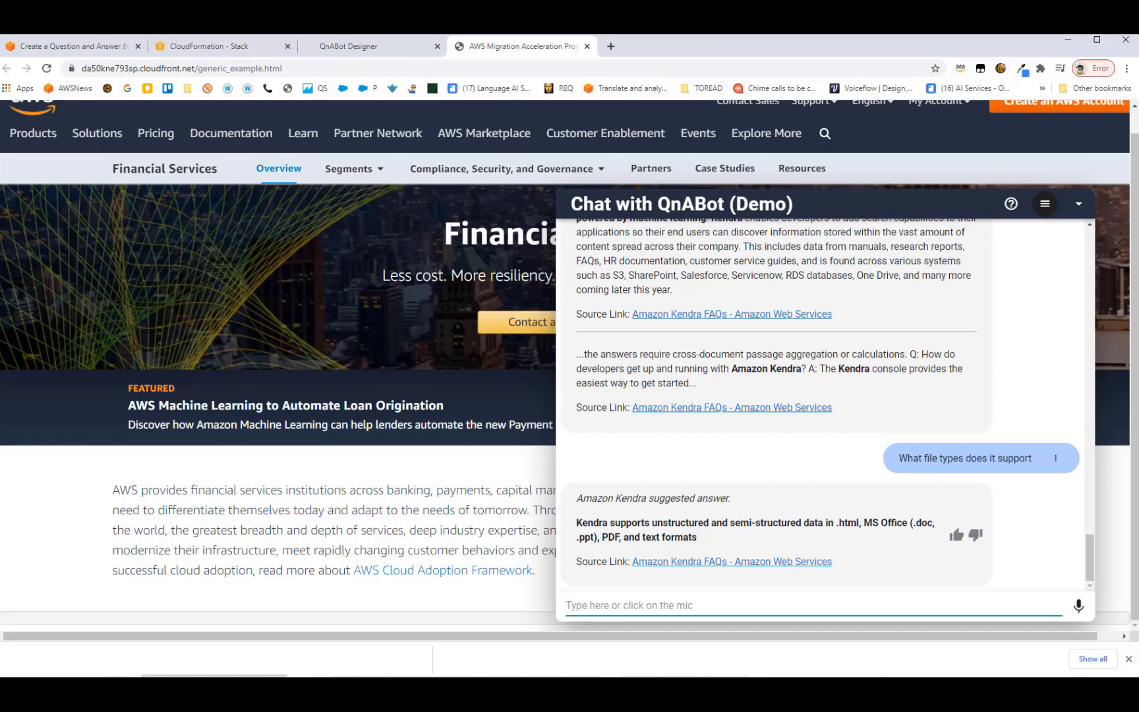
scroll(784, 508, "up", 3)
Step: Reveal the demo chat's live chat option and arrange the Amazon Connect agent window and the demo page side by side
left_click(1045, 207)
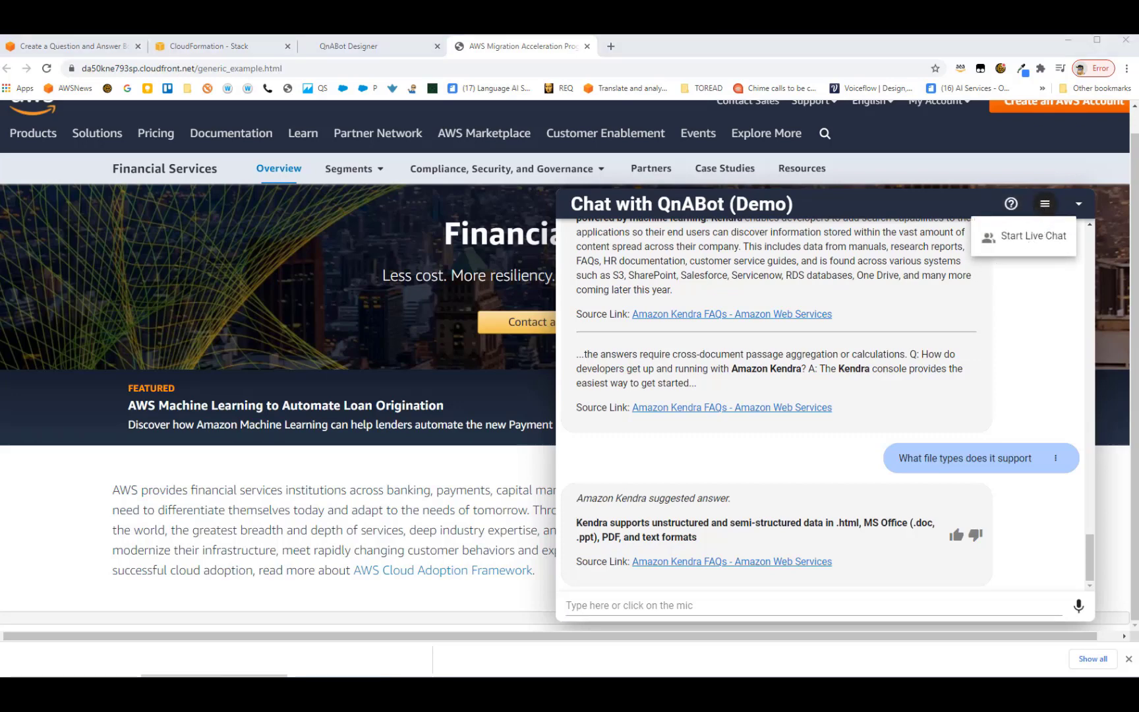
left_click_drag(0, 194, 182, 220)
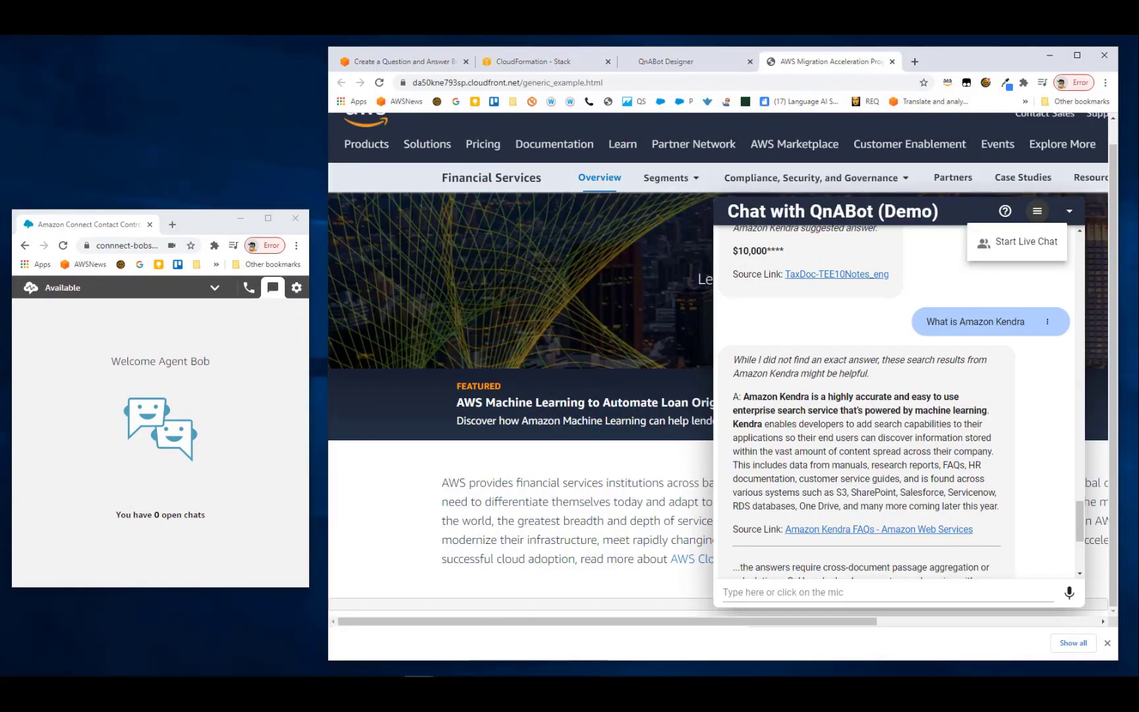
left_click_drag(195, 227, 191, 79)
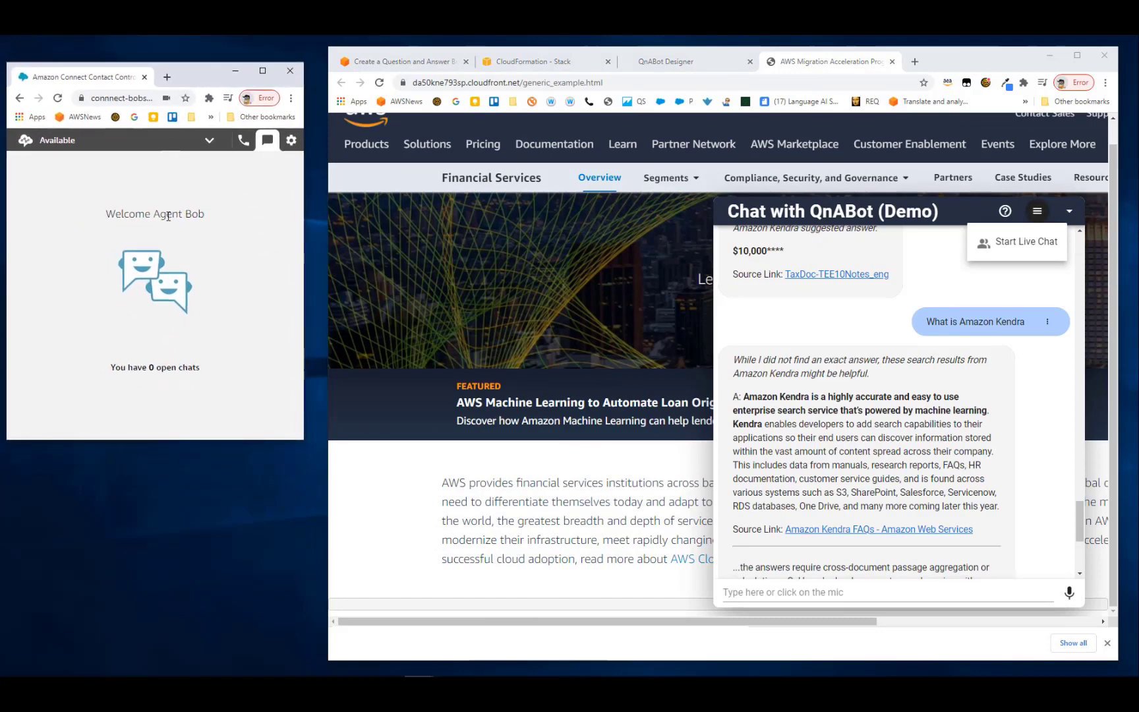
left_click_drag(327, 245, 311, 245)
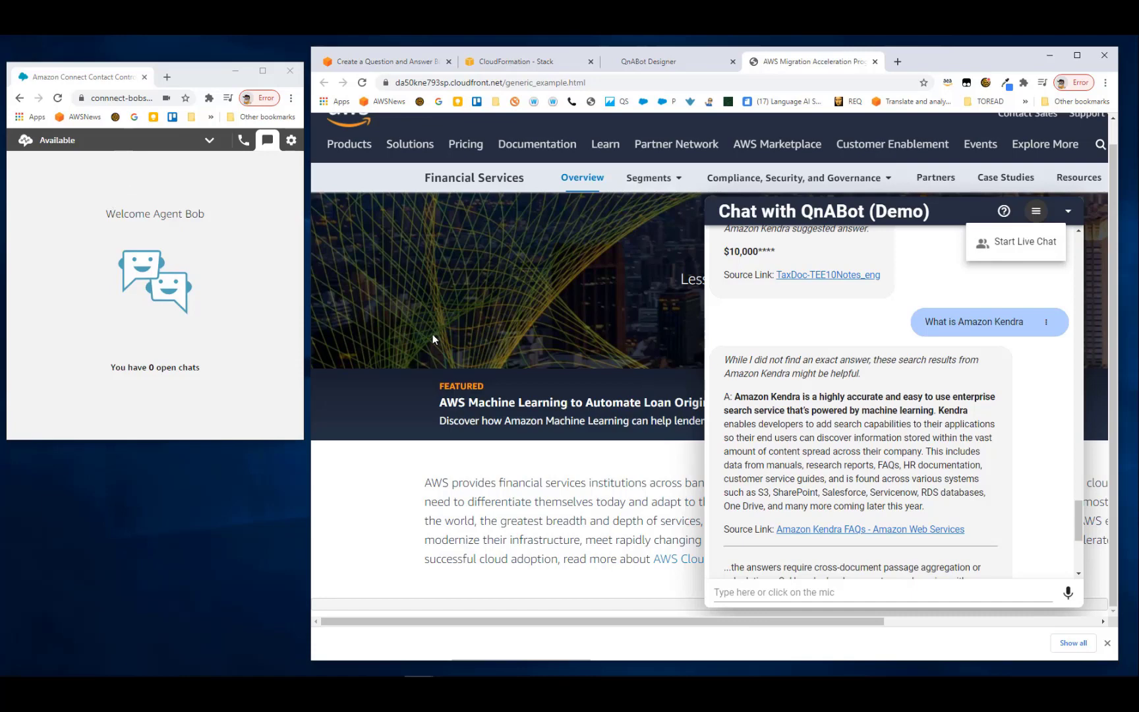
Step: Start a live chat from the demo chat and enter the customer's first name when asked
left_click(1022, 248)
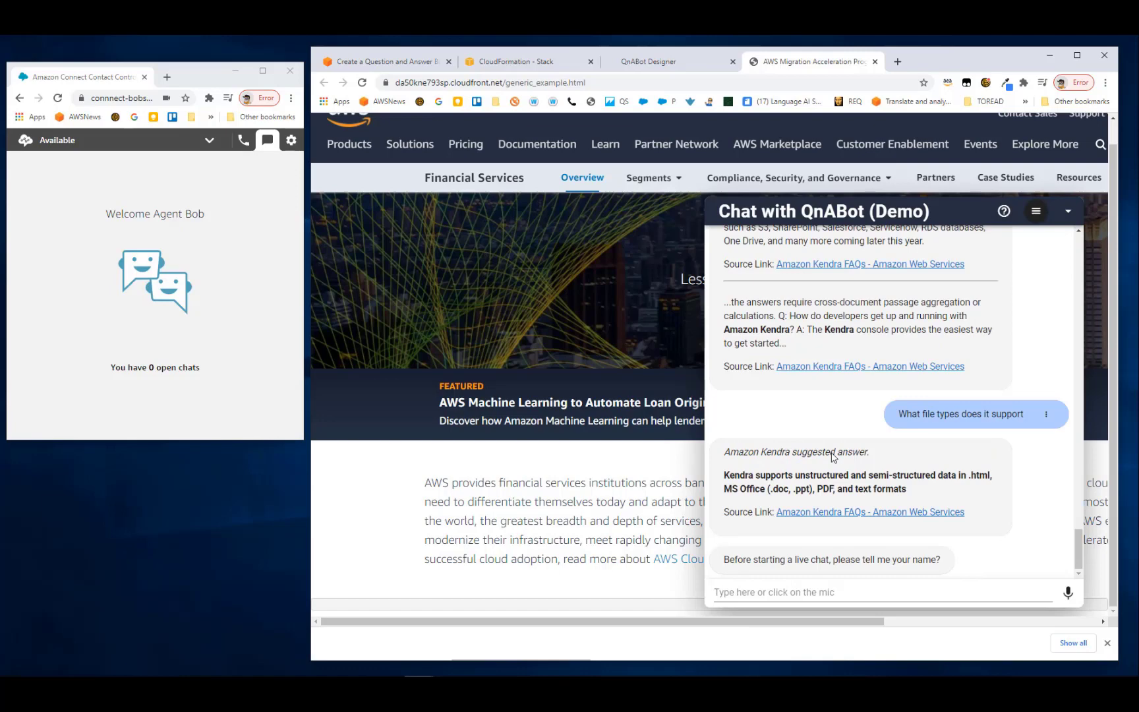
left_click(849, 591)
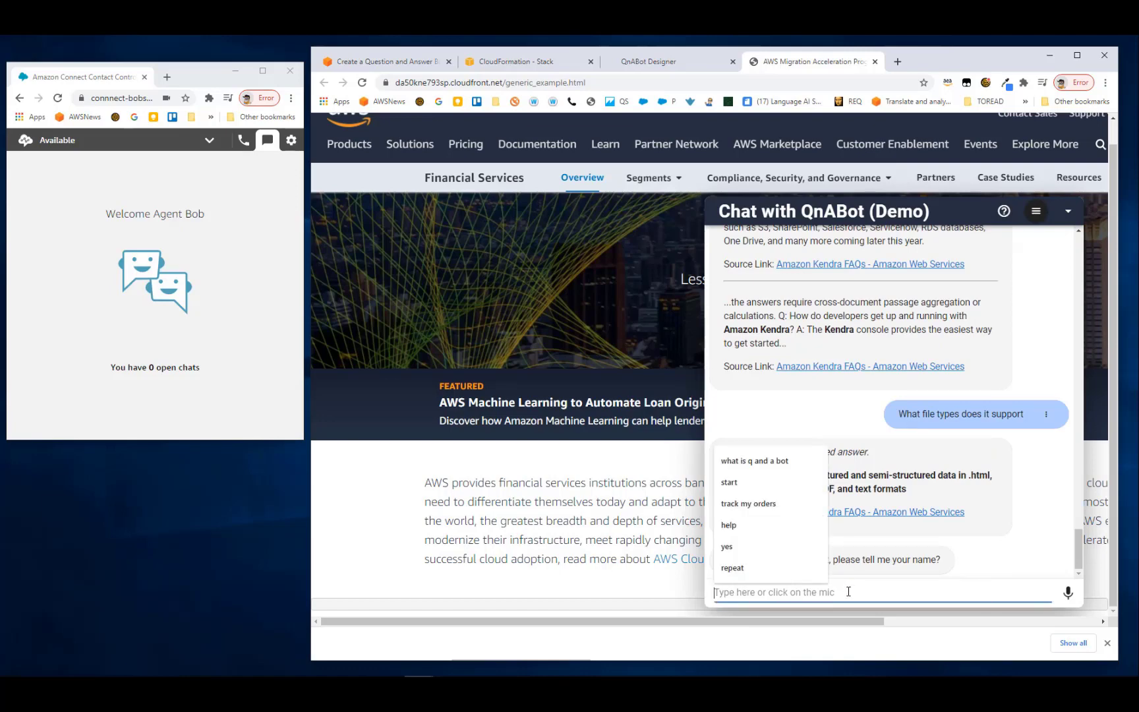
type("Bob")
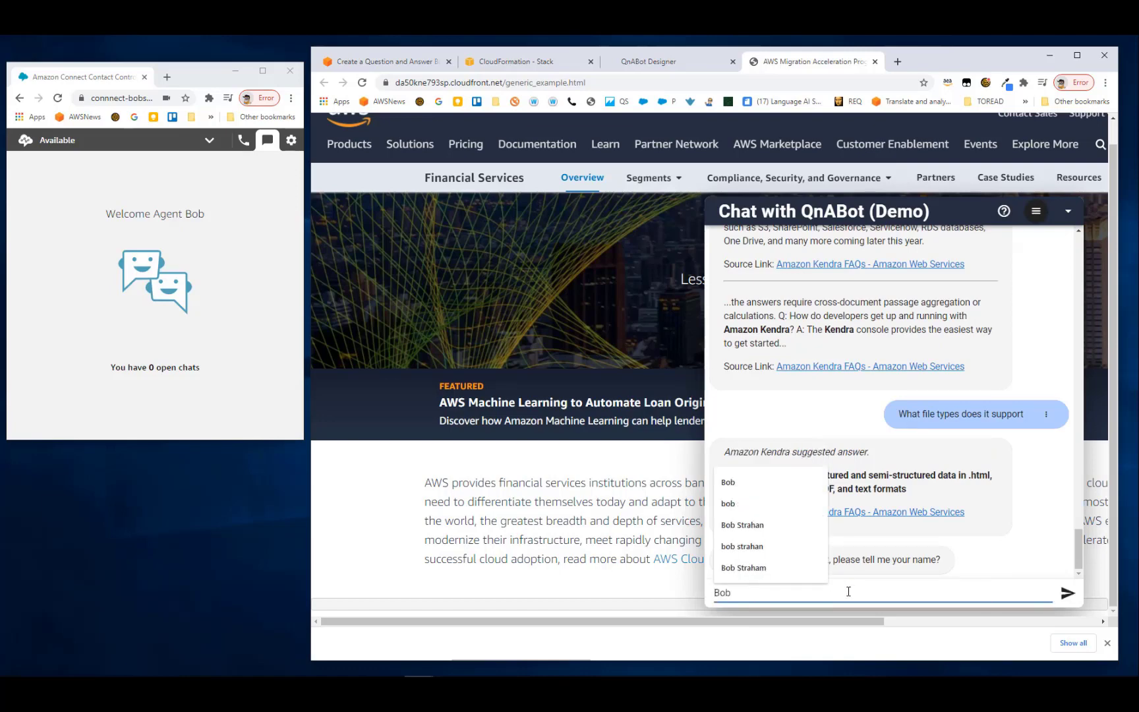
key("Return")
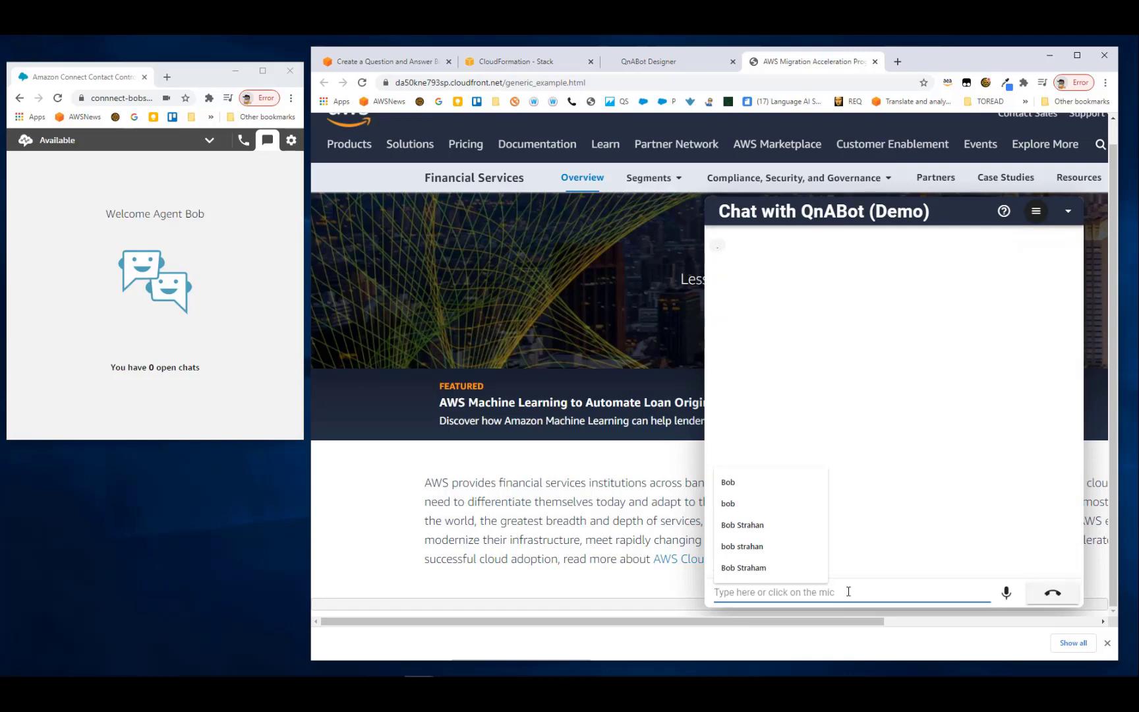
left_click(951, 525)
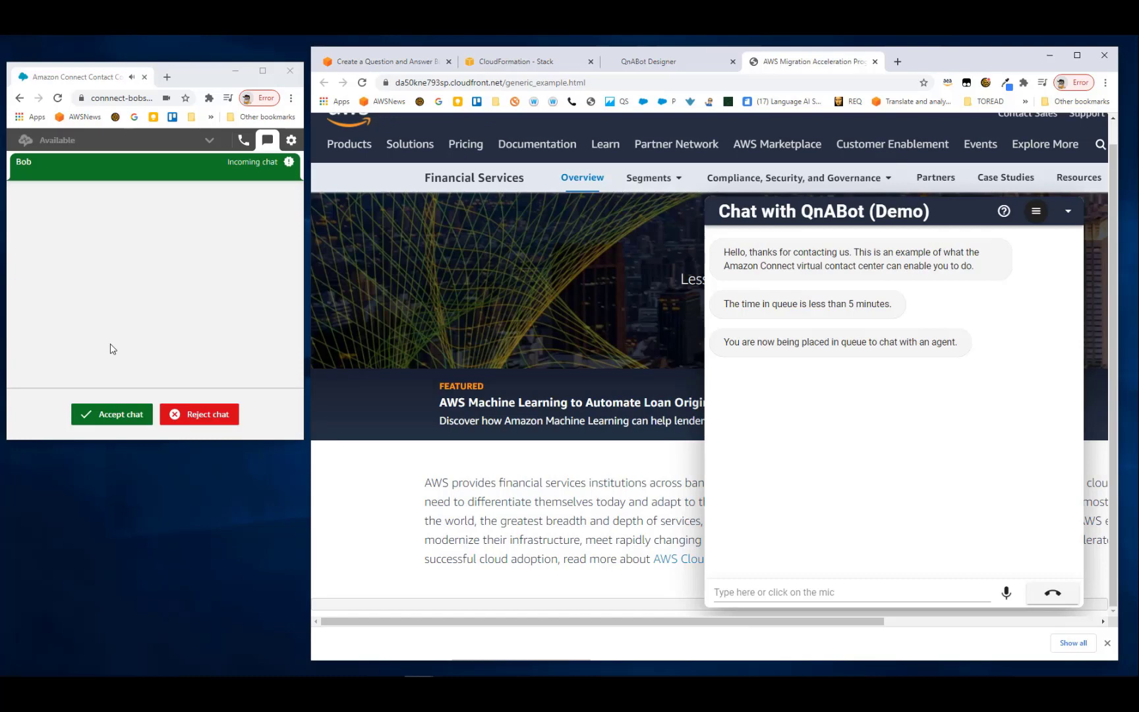
Step: Accept the incoming chat as the agent in Amazon Connect and send the message "Hello - how can i help?"
left_click(113, 416)
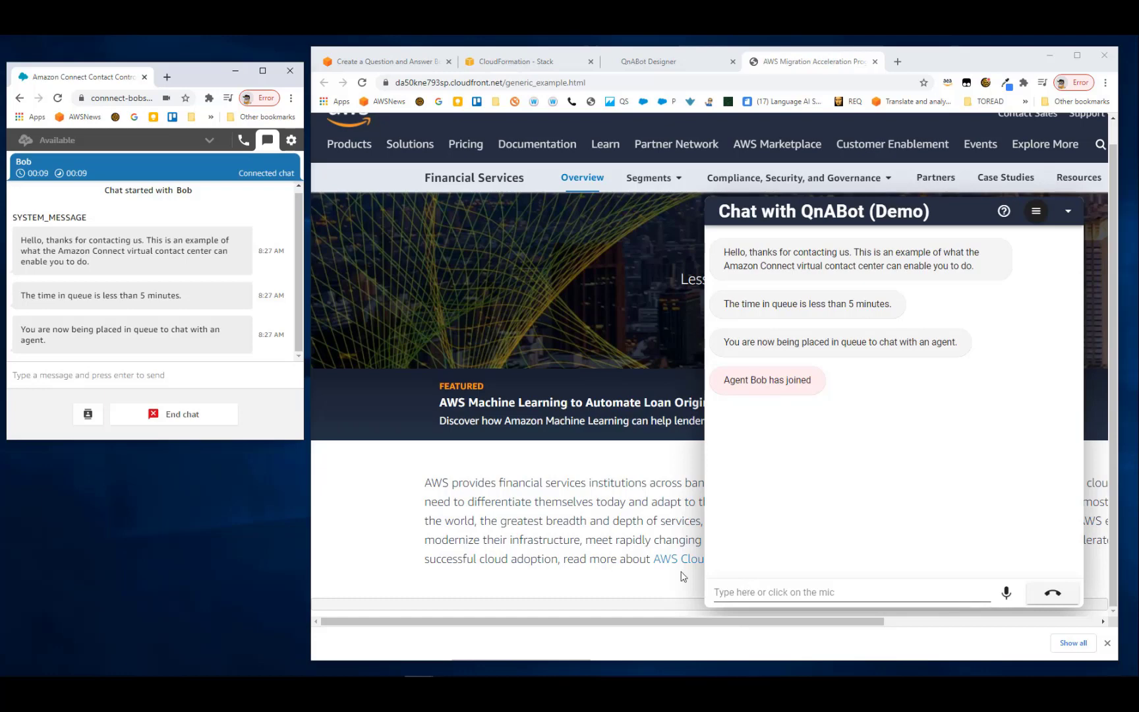
left_click(175, 379)
type("Hello ")
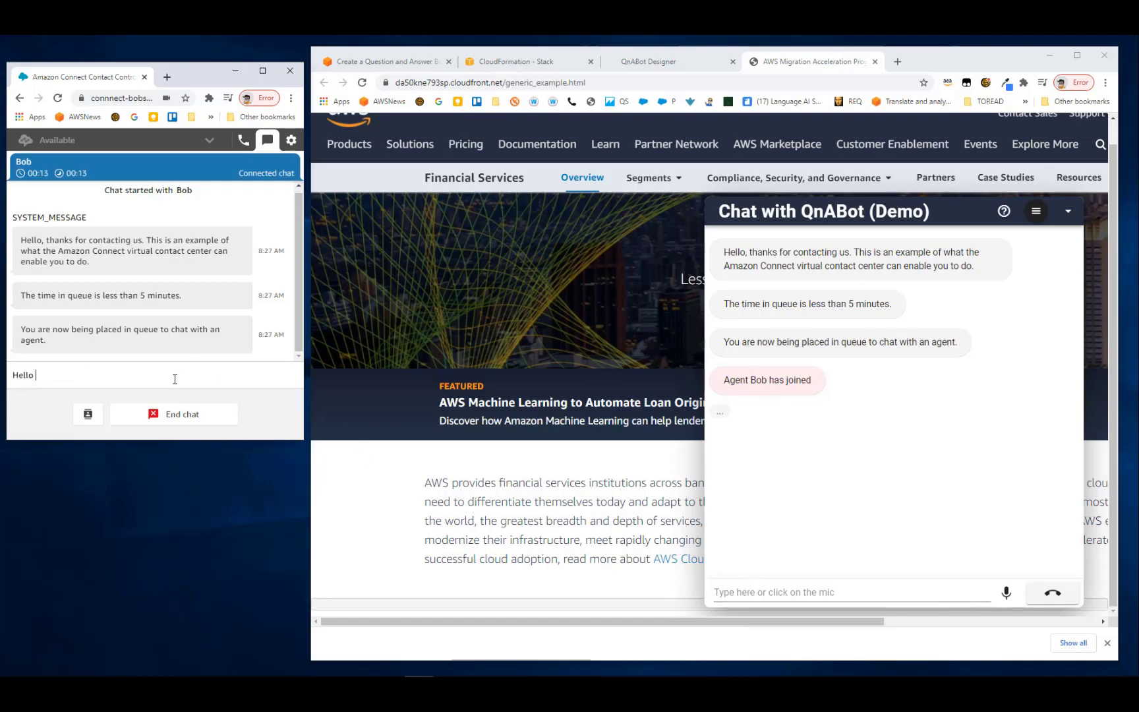
type("- how can i help?")
key("Return")
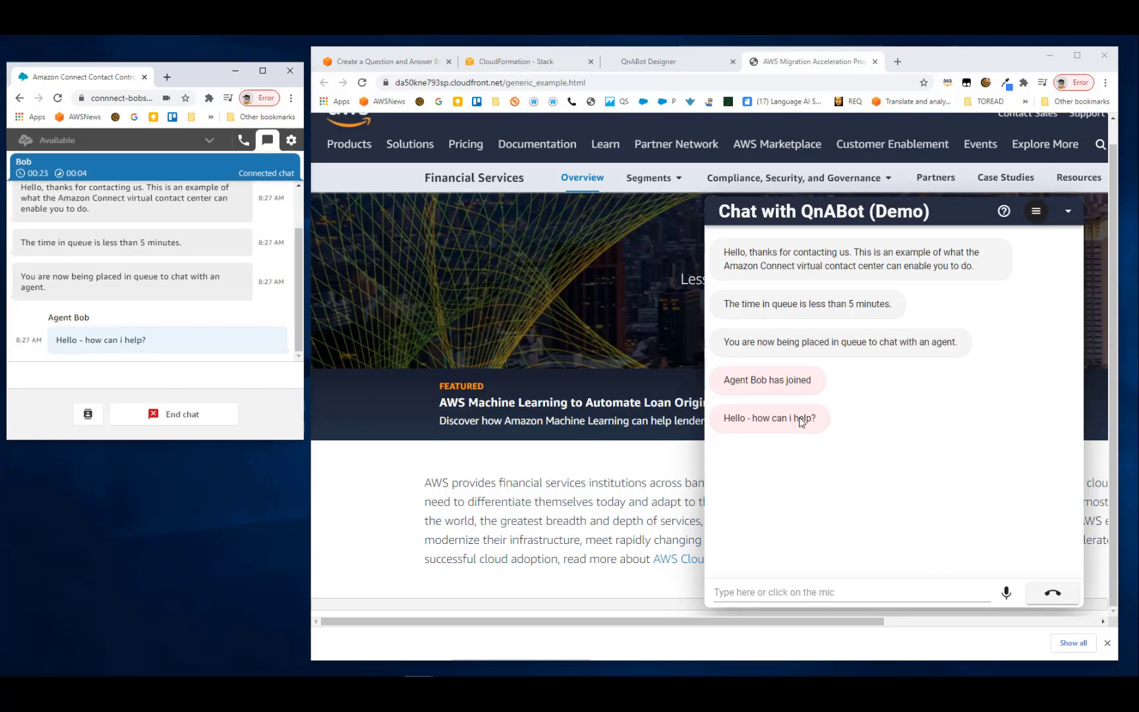
Step: Reply to the agent from the demo chat with "I am stuck. The Bot doesn't know the answer."
left_click(773, 592)
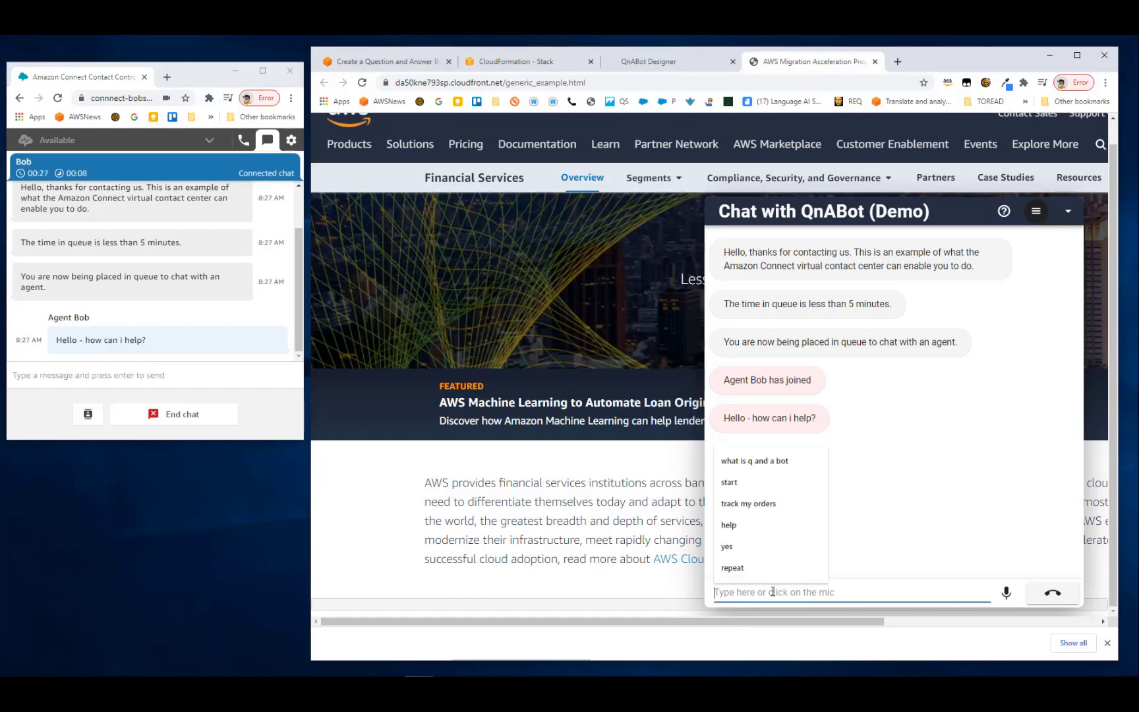
type("I am s")
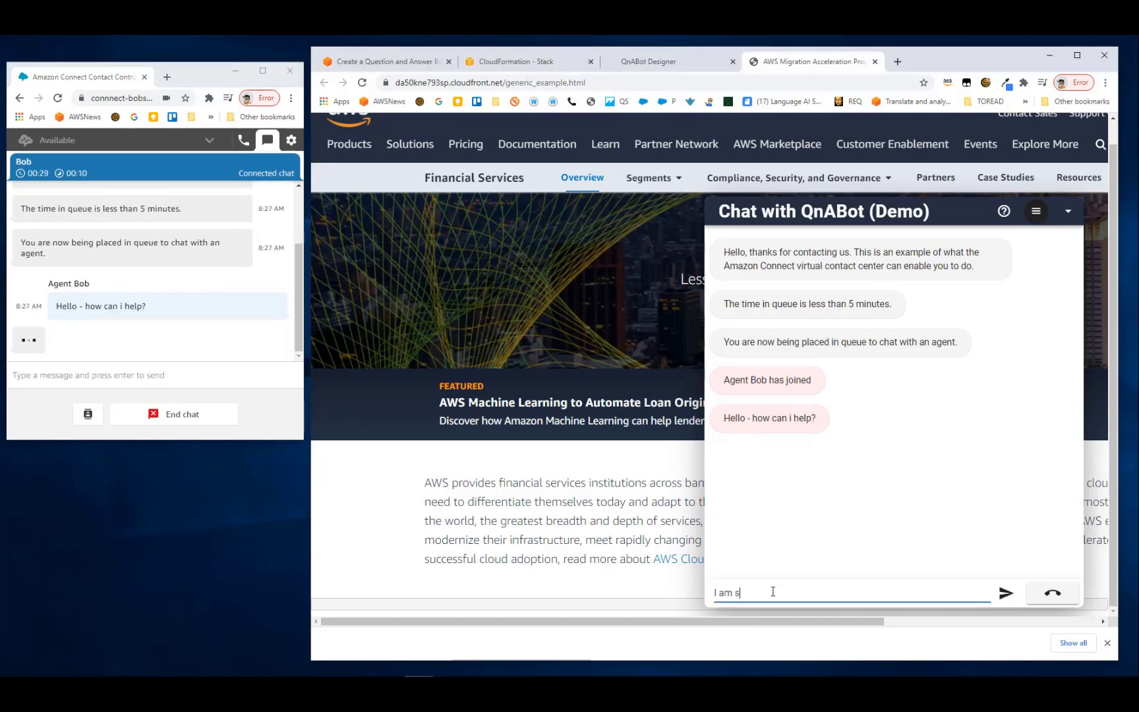
type("tuck. The Bot doesn't know the answe")
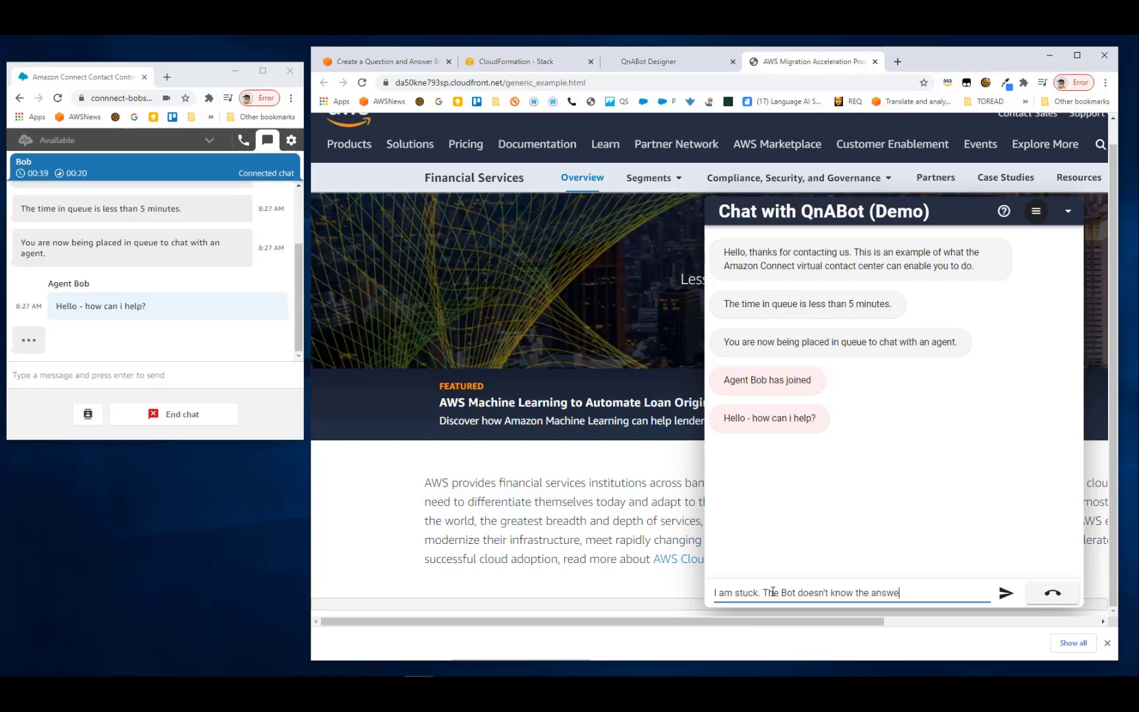
type("r.")
key("Return")
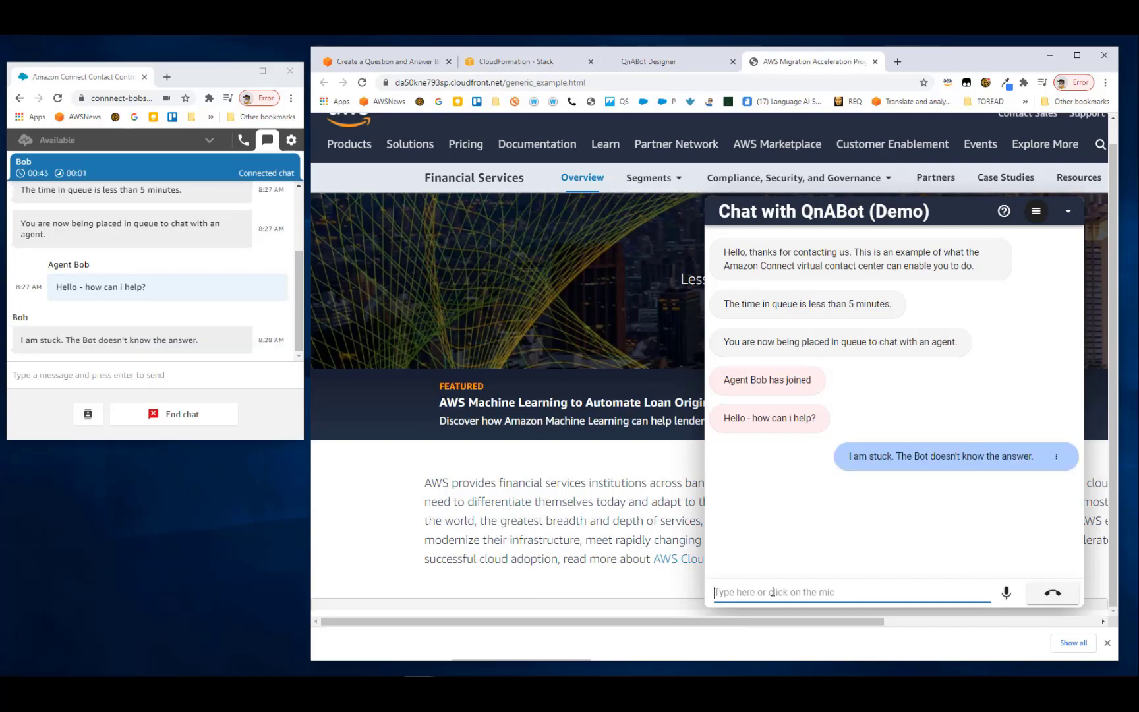
Step: Answer the customer from the Amazon Connect agent window with "I can help"
left_click(116, 378)
type("I can help")
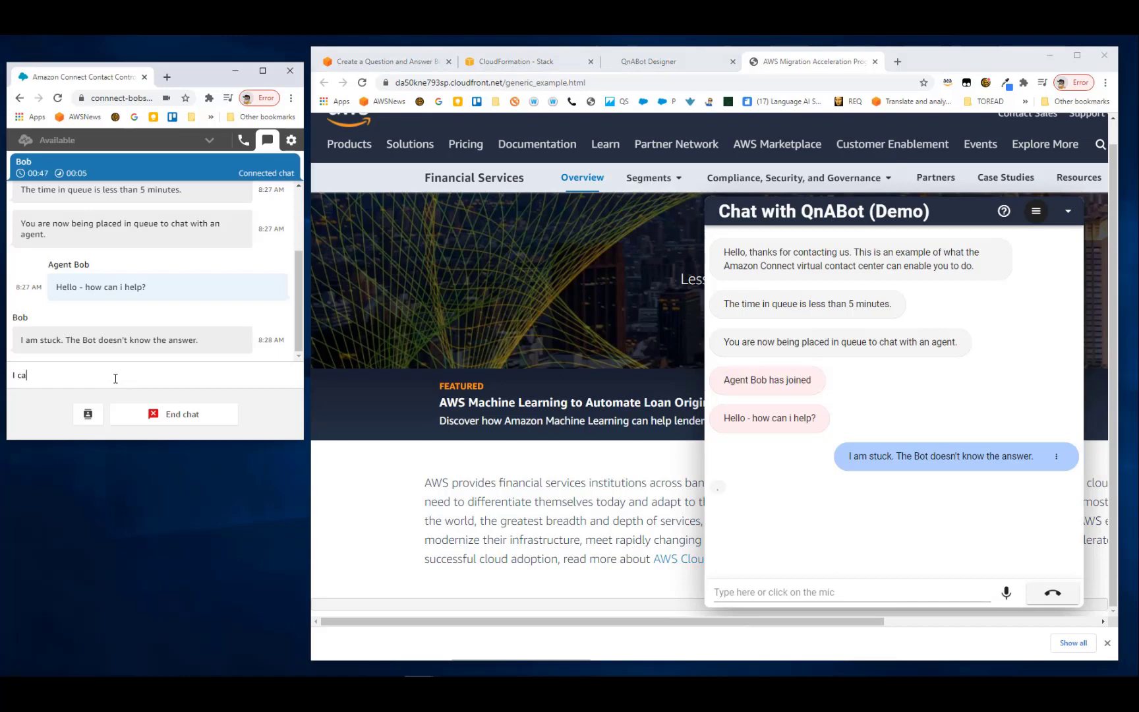
key("Return")
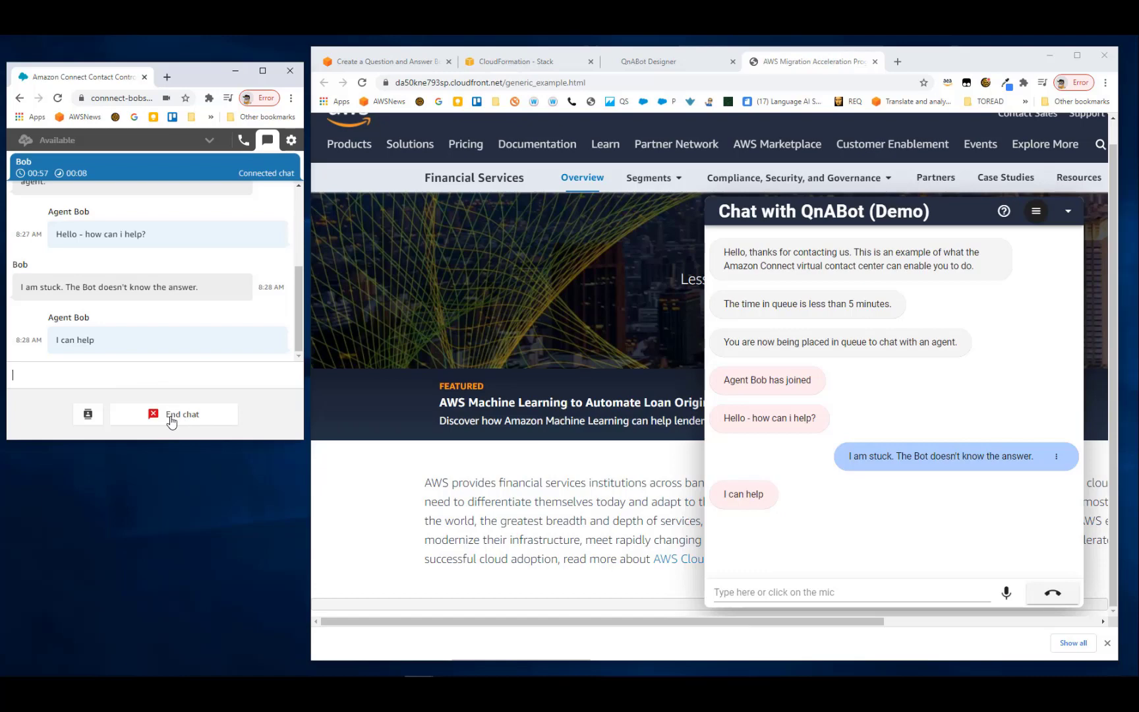
Step: End the live chat from the customer's side and look over the bot conversation in the demo chat
left_click(1052, 597)
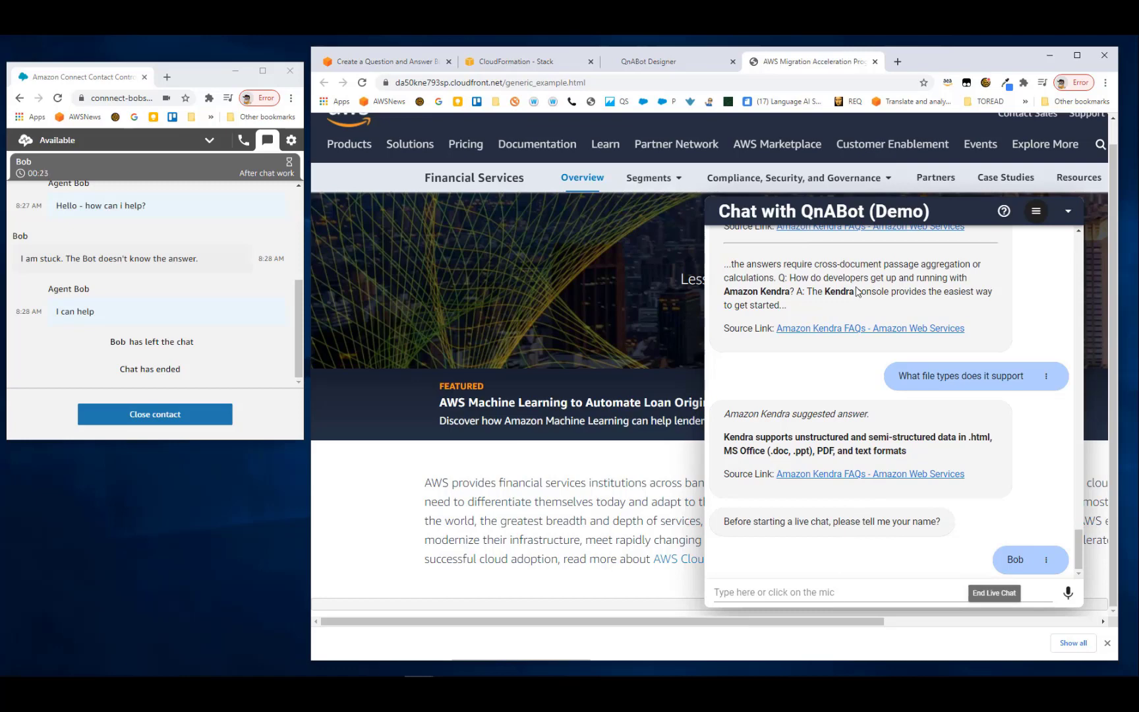
scroll(874, 468, "up", 5)
scroll(874, 468, "down", 10)
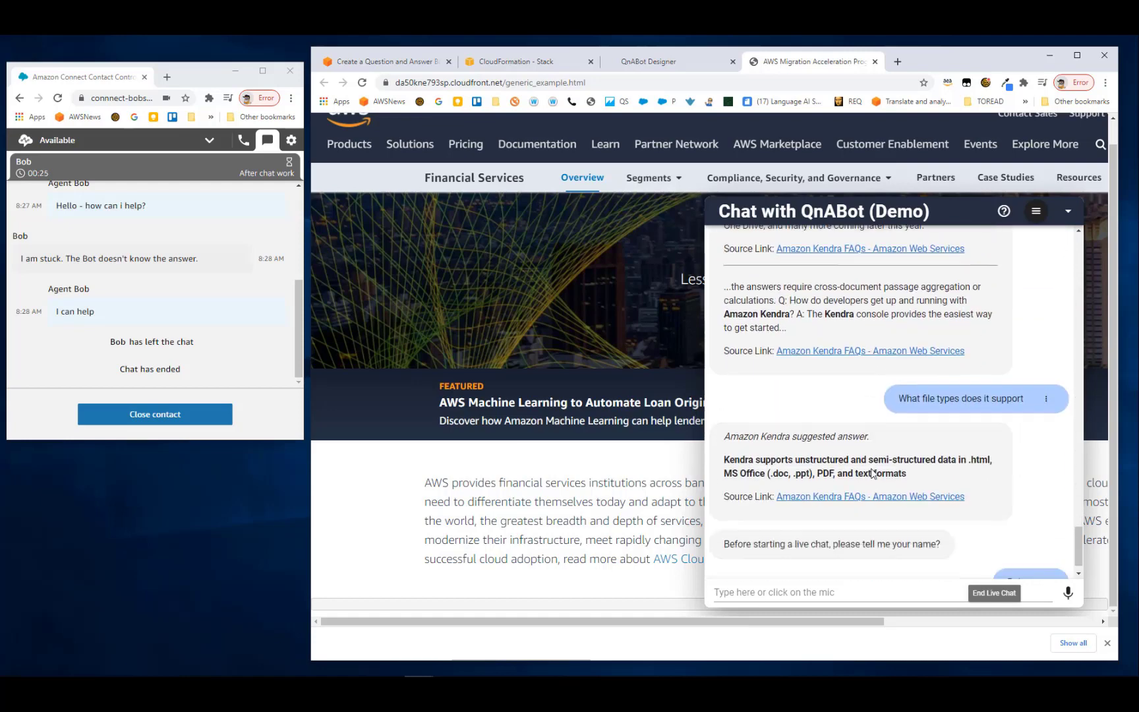
scroll(872, 473, "up", 2)
scroll(871, 472, "down", 2)
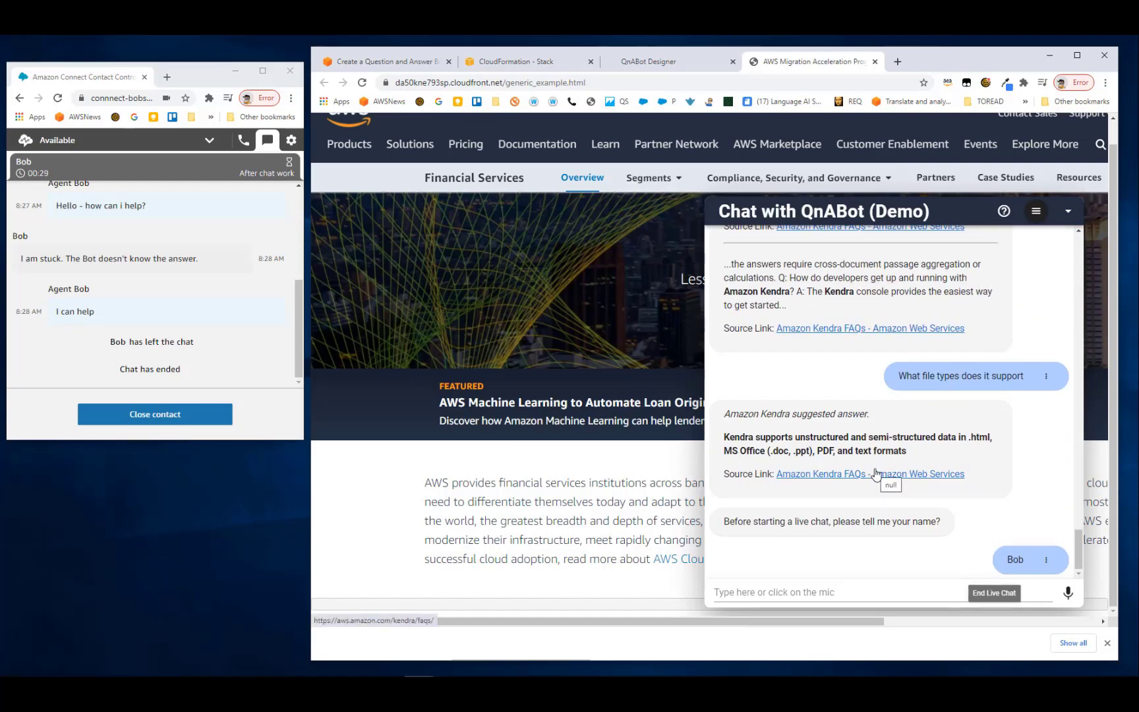
Step: Send the message "feedback" to the bot in the demo chat
left_click(818, 589)
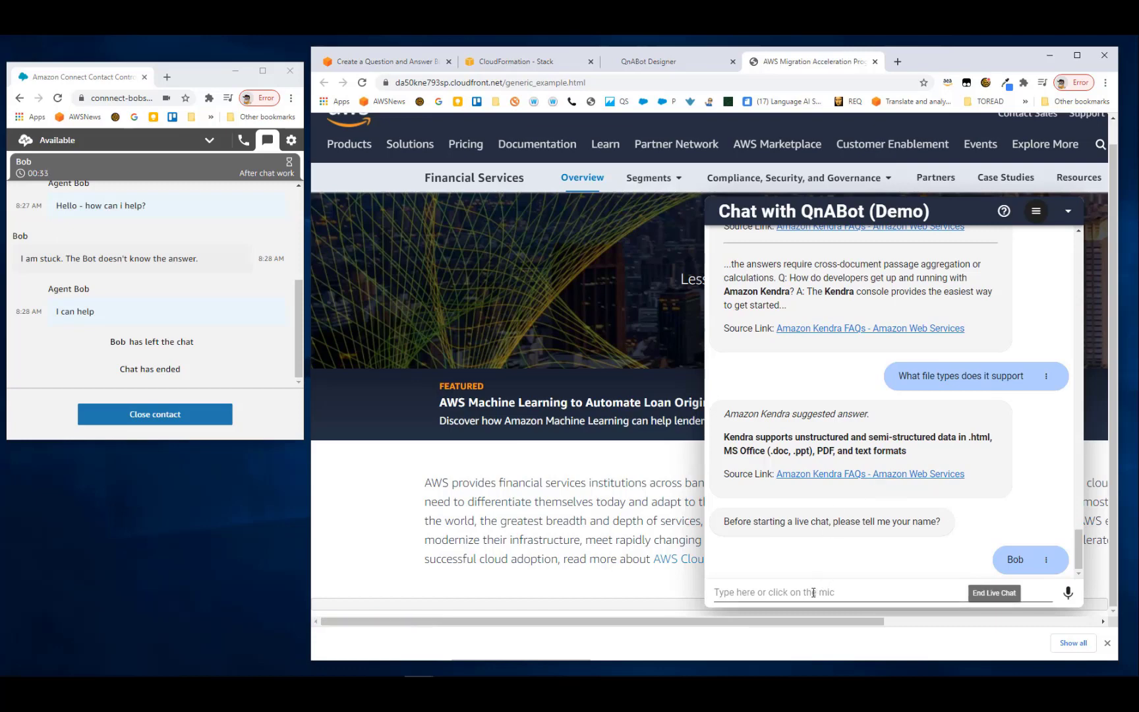
left_click(814, 592)
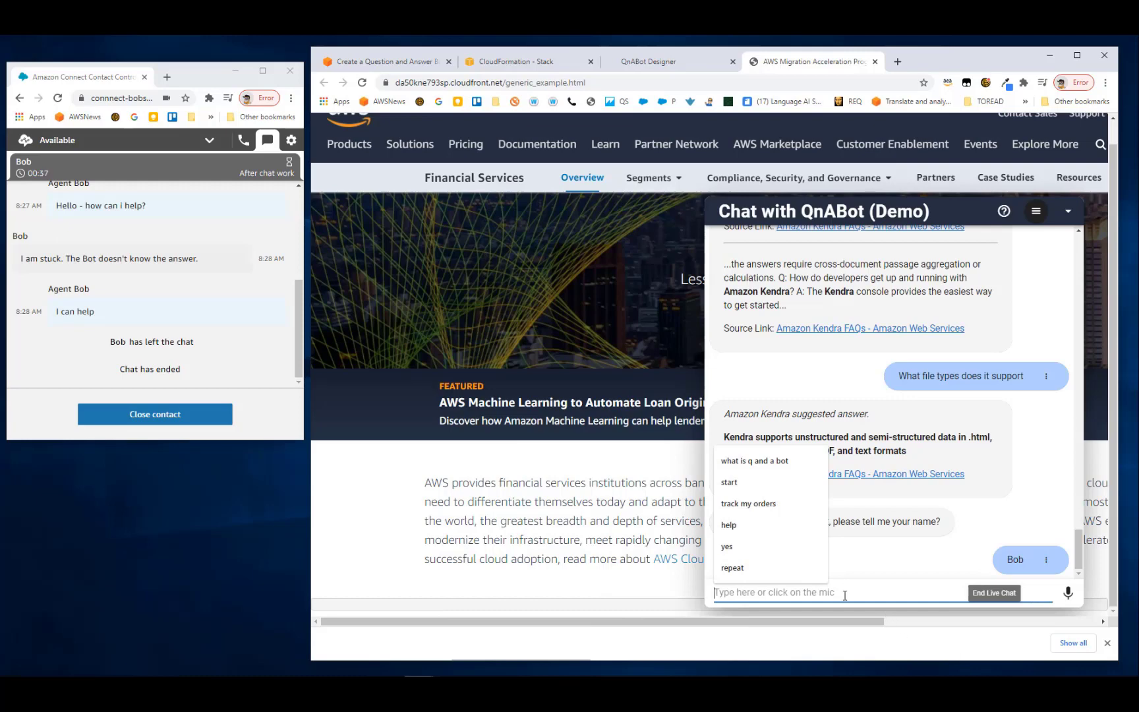
type("feedback")
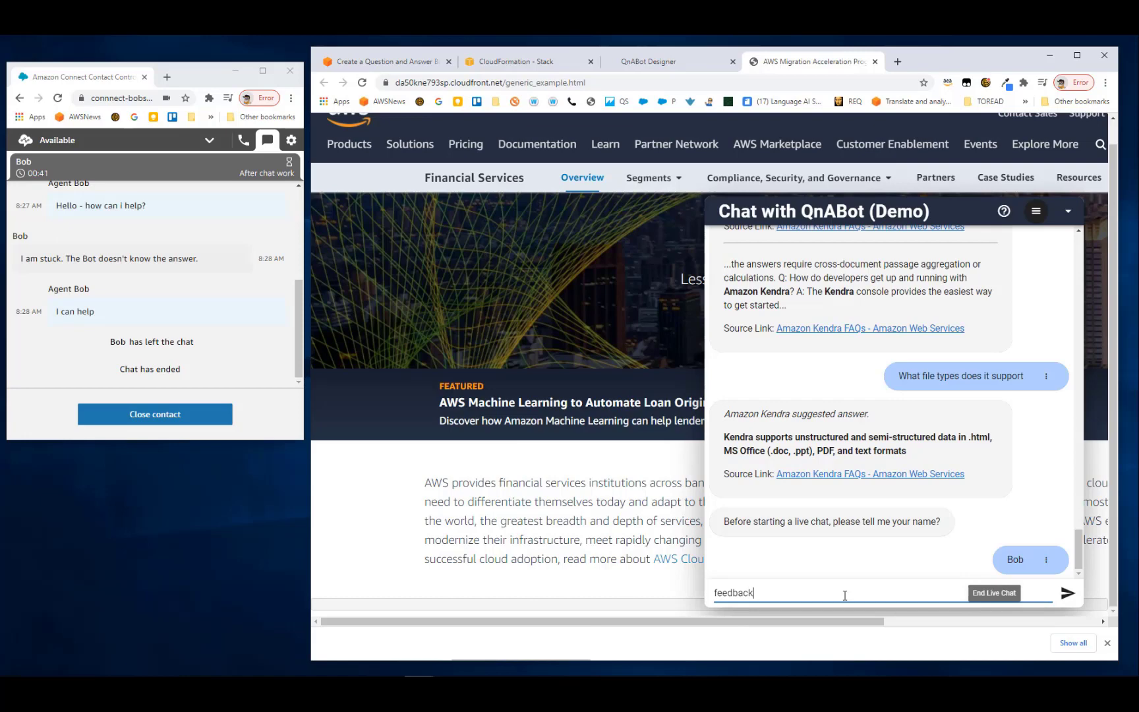
key("Return")
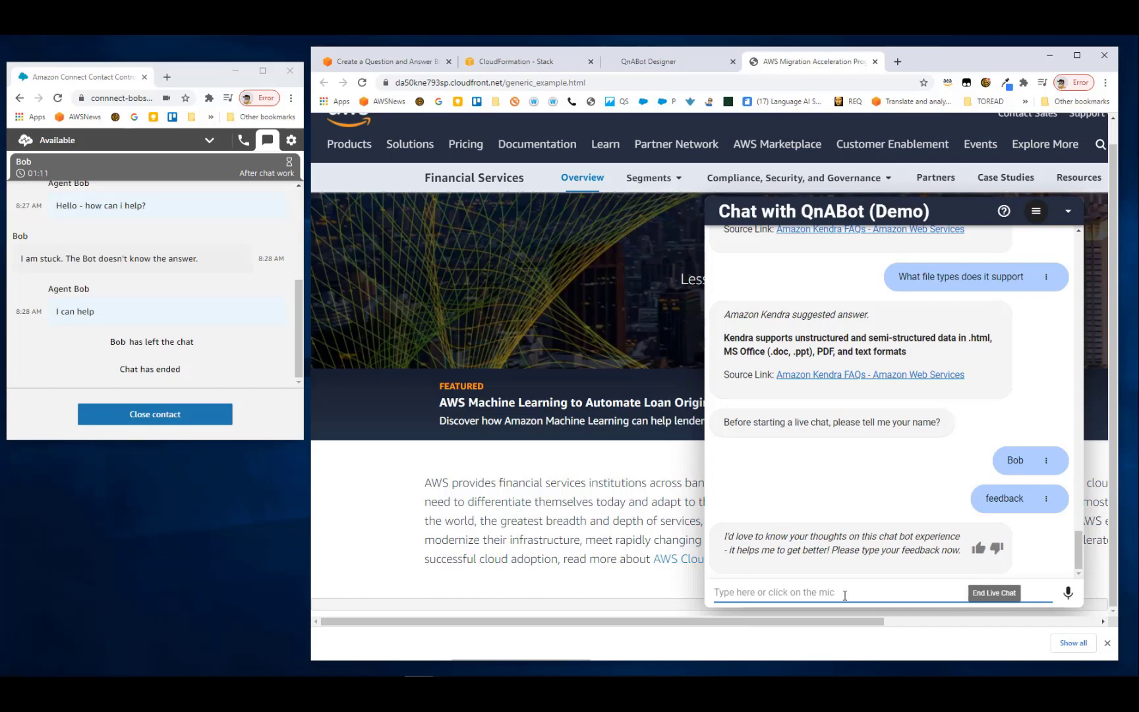
Step: Give the bot the feedback "I thought it was great"
type("I thou")
key("BackSpace")
type("ught it was ")
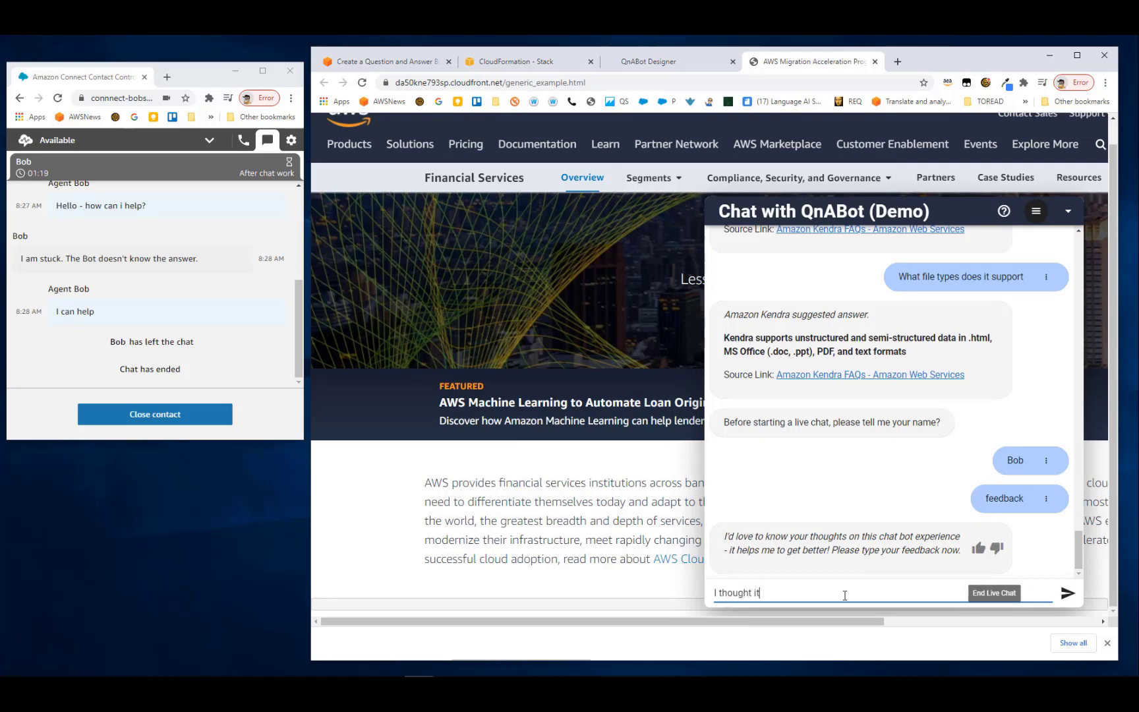
type("great")
key("Return")
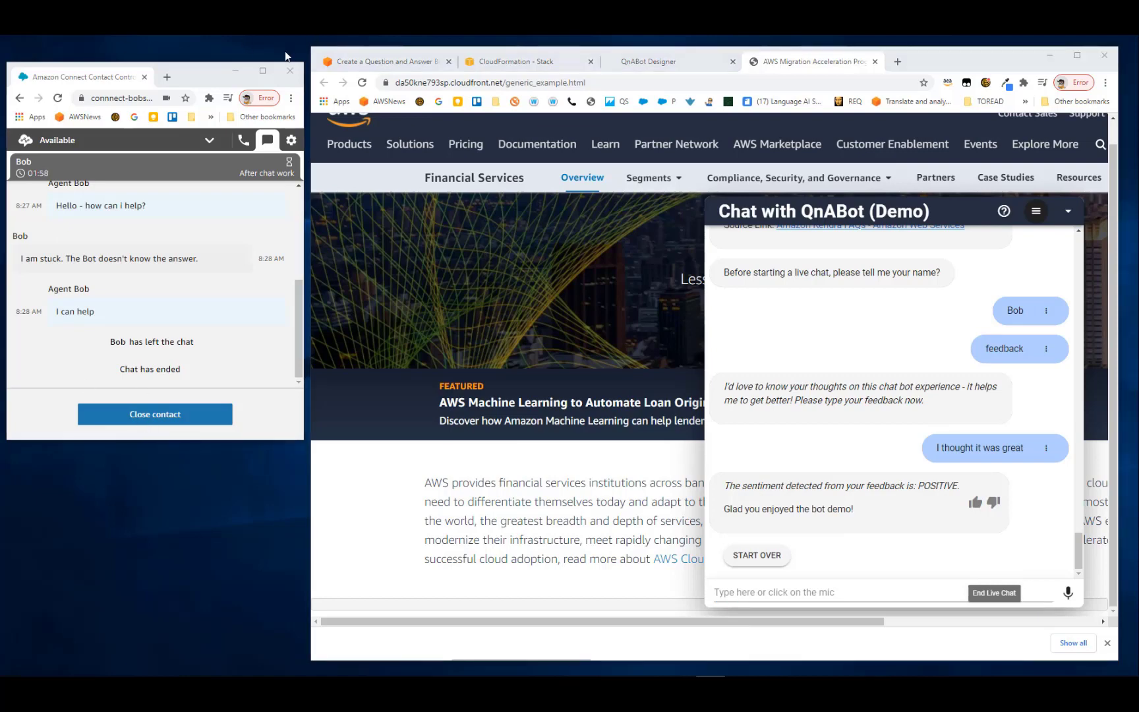
Step: Minimize the Amazon Connect agent window and widen the demo page's browser window across the screen
left_click_drag(199, 75, 186, 79)
left_click(225, 71)
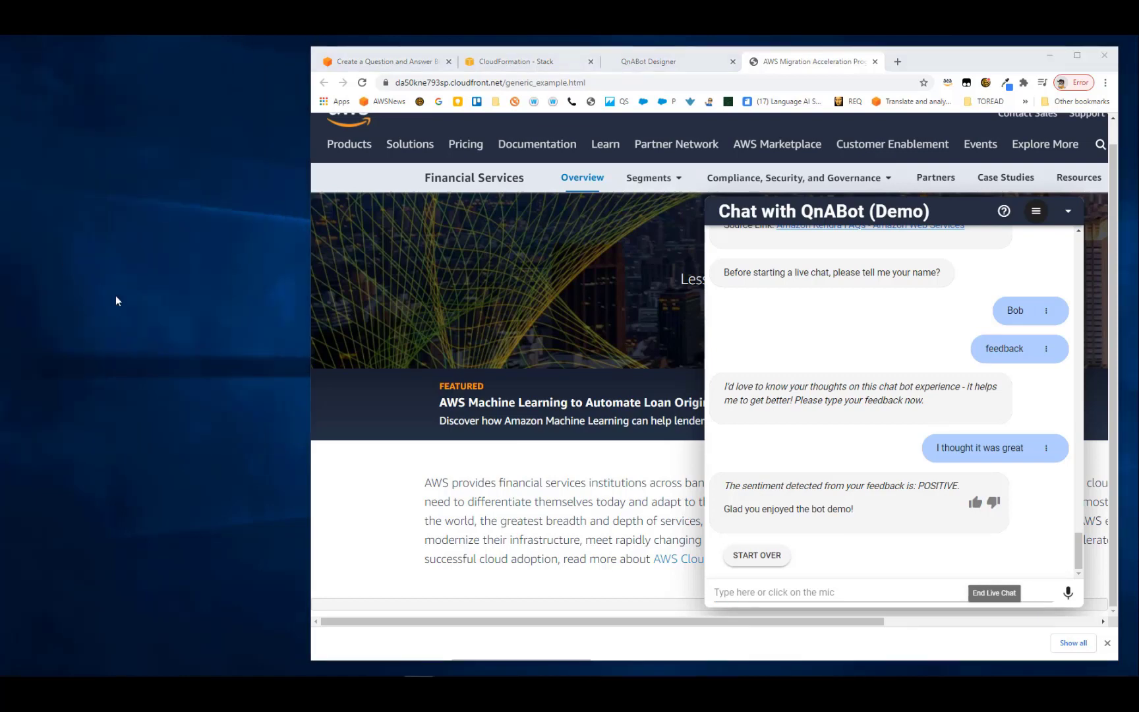
left_click_drag(311, 321, 26, 300)
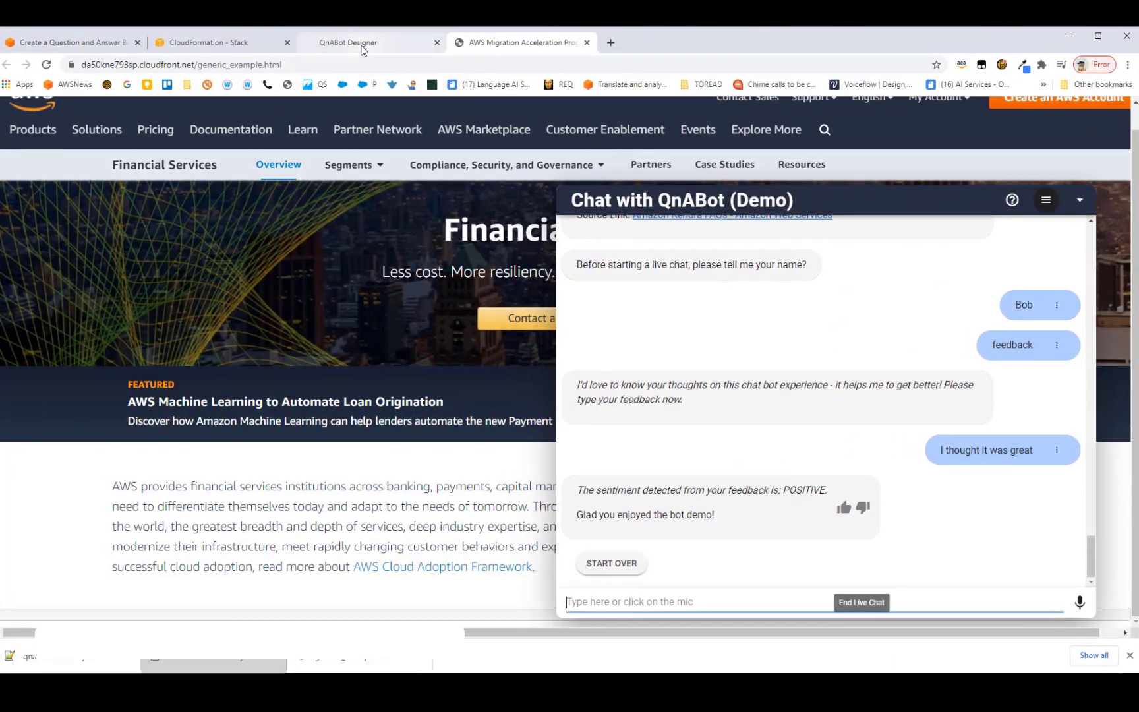
Step: Return to QnABot Designer, launch the Kibana Dashboard from its tools and open the QnABot Dashboard
left_click(373, 61)
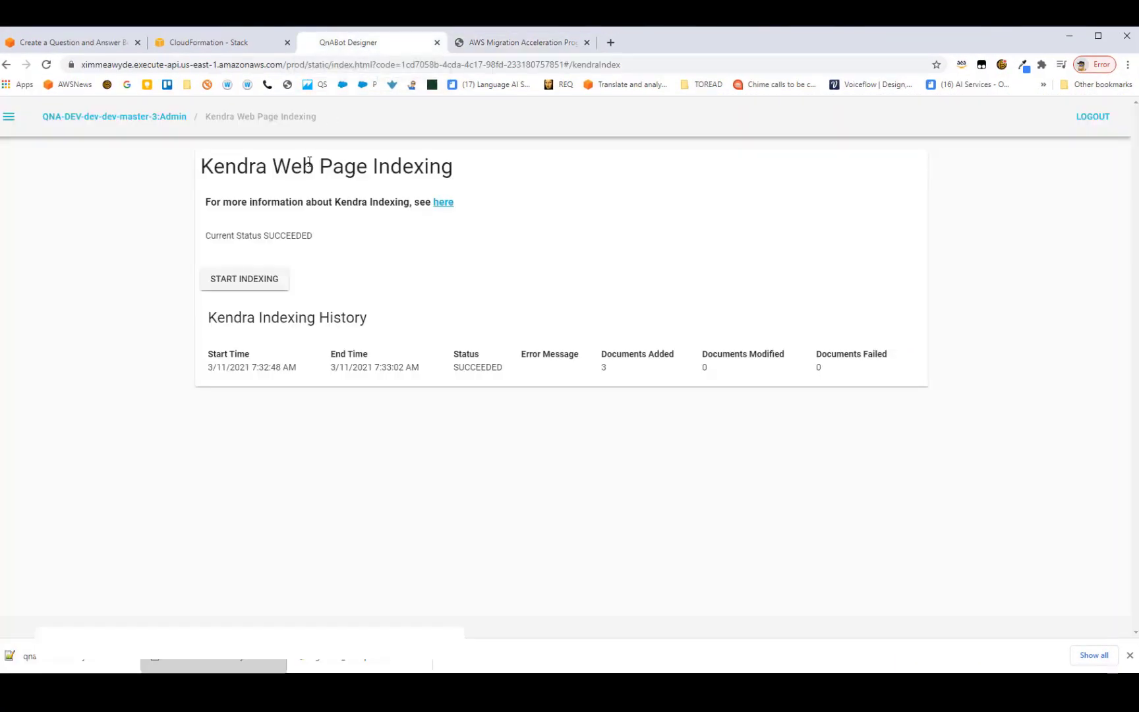
left_click(84, 128)
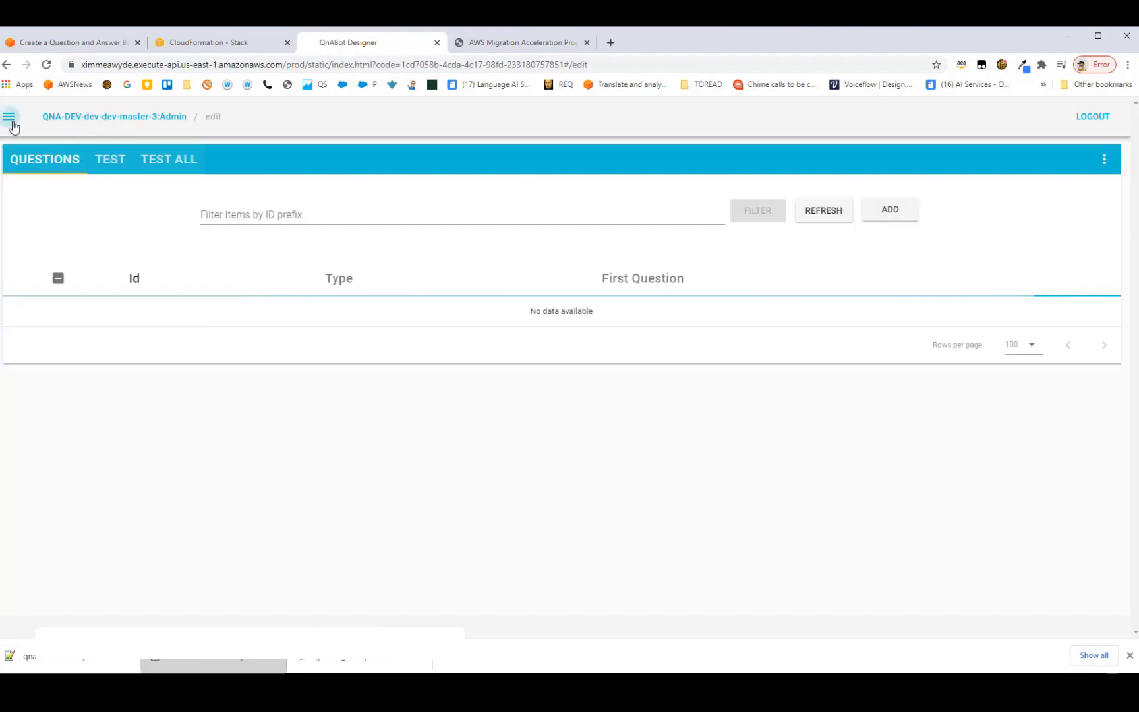
left_click(8, 117)
scroll(81, 321, "down", 4)
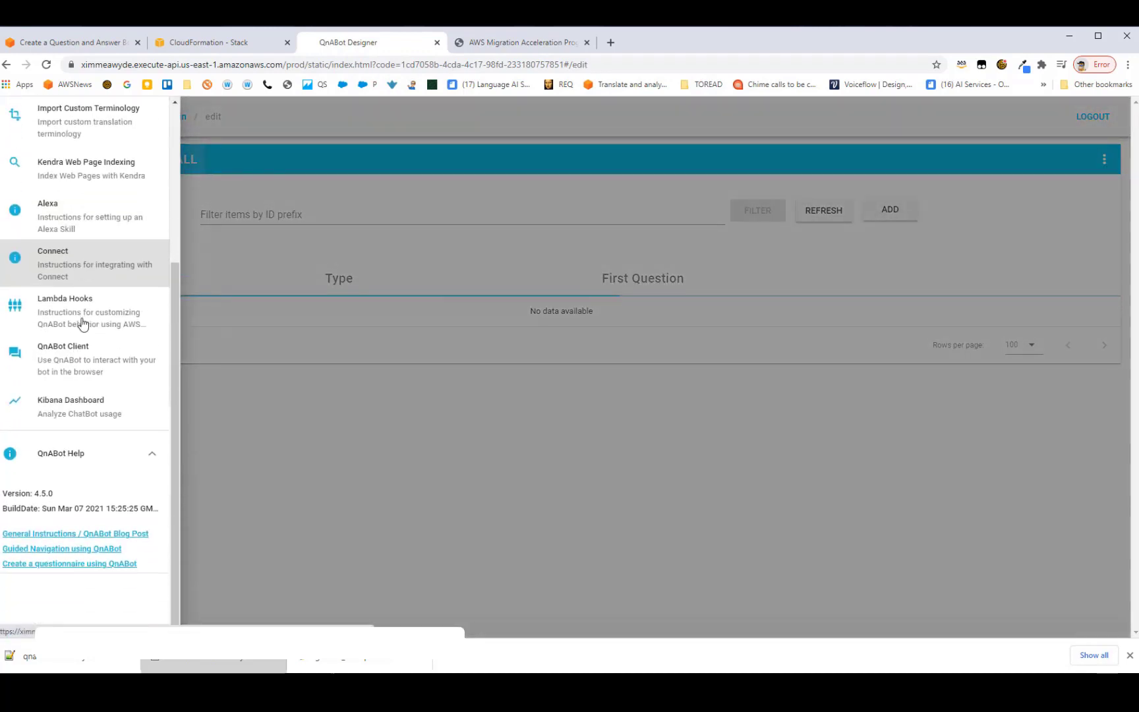
left_click(66, 412)
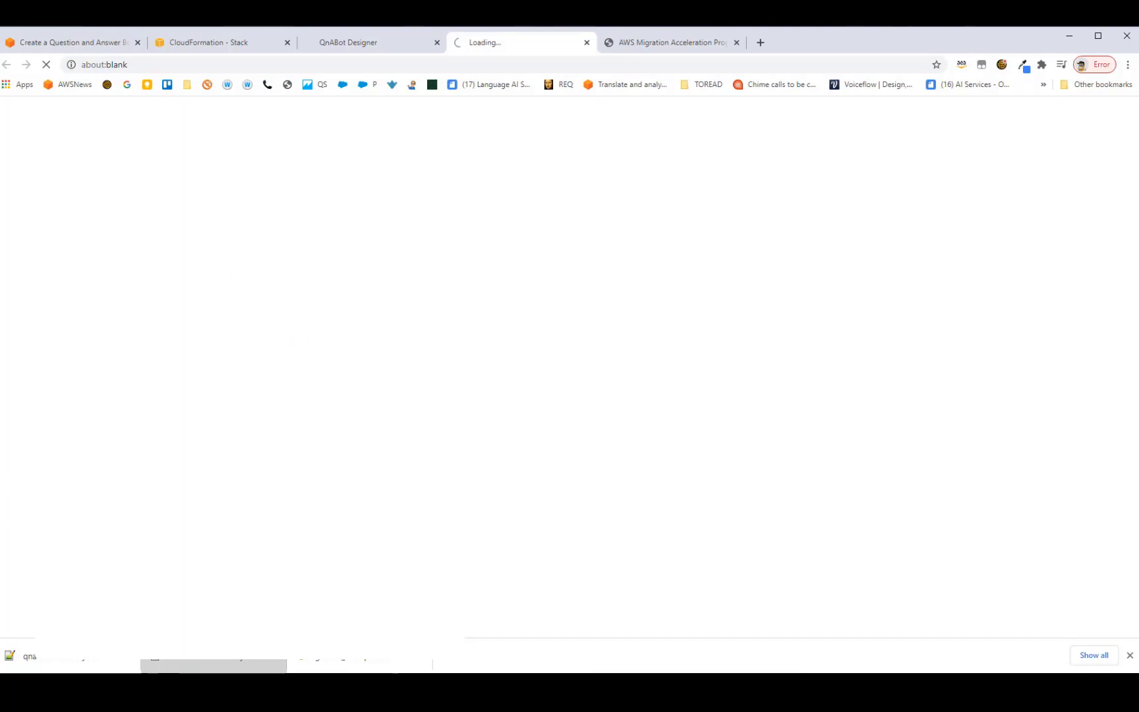
left_click(344, 288)
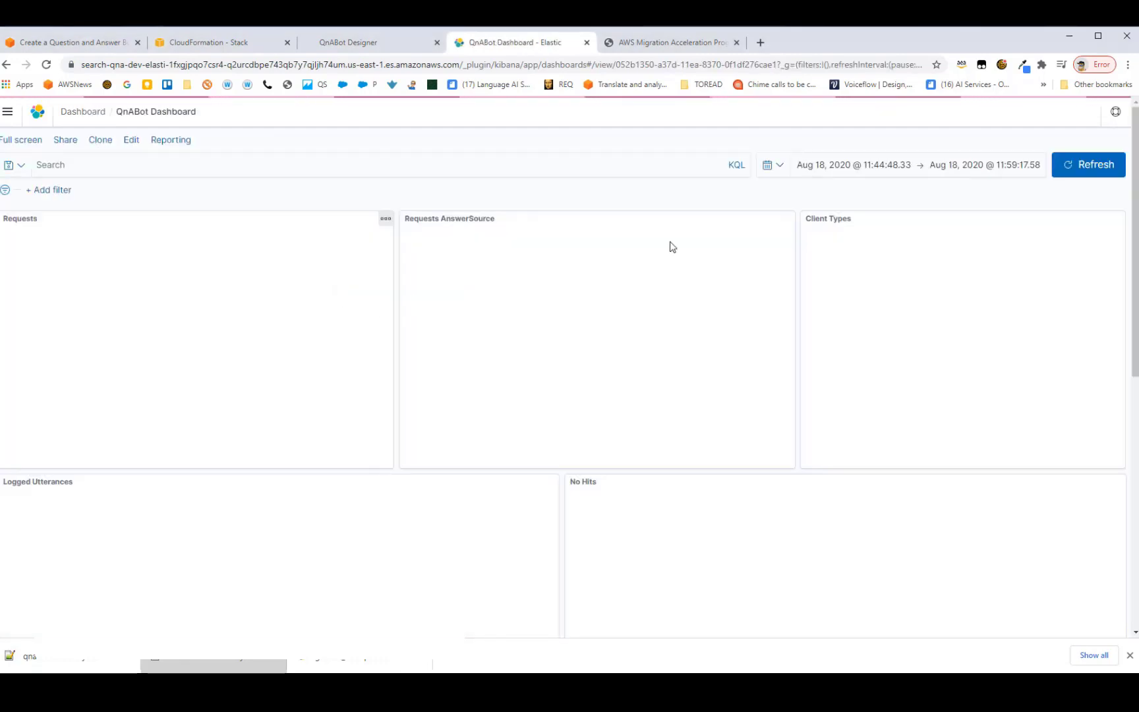
Step: Set the dashboard's time range to Last 1 hour and examine the request, client type and utterance visualizations
left_click(780, 171)
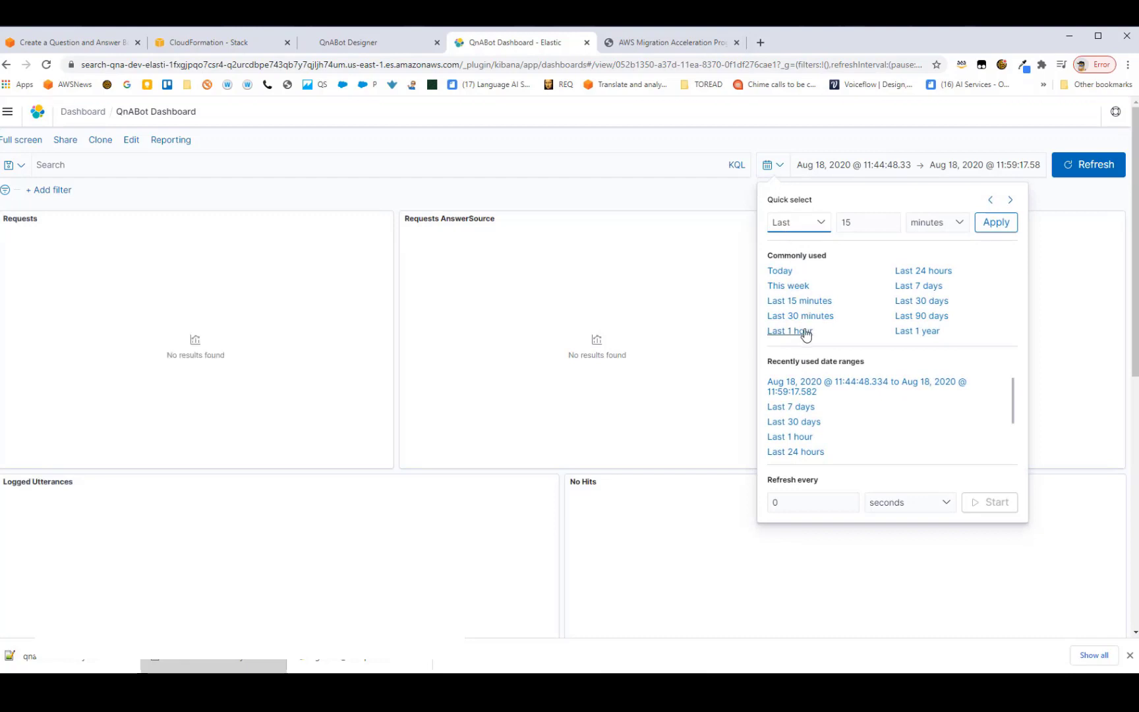
left_click(805, 333)
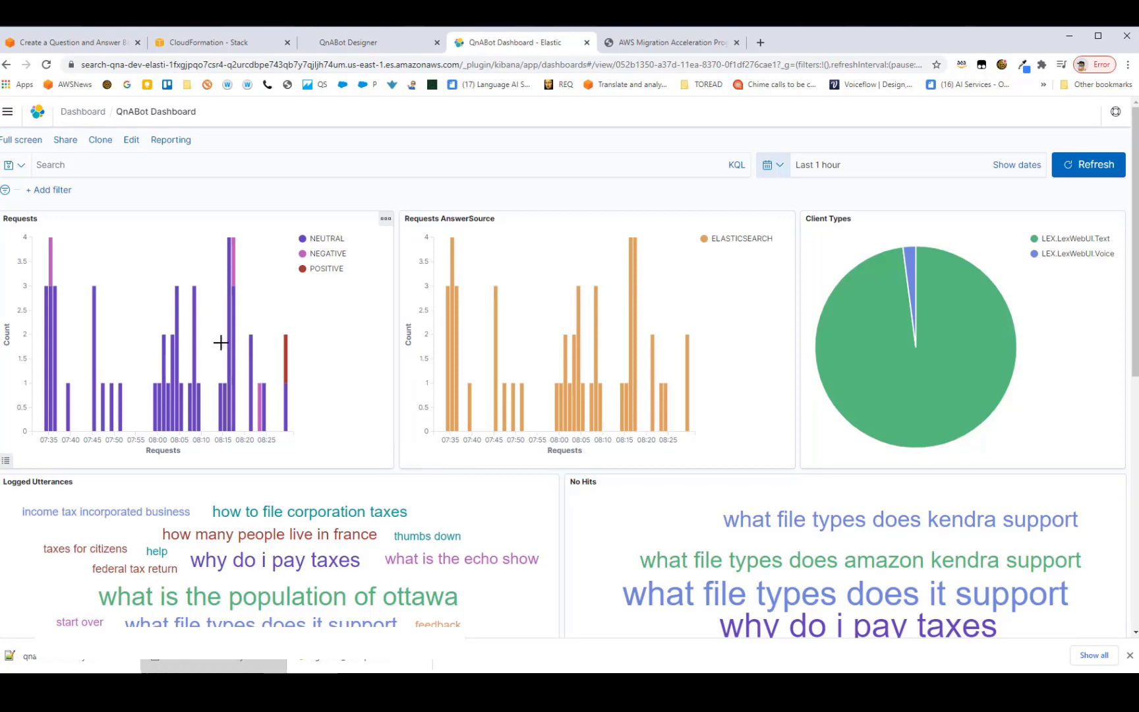
mouse_move(56, 383)
mouse_move(885, 427)
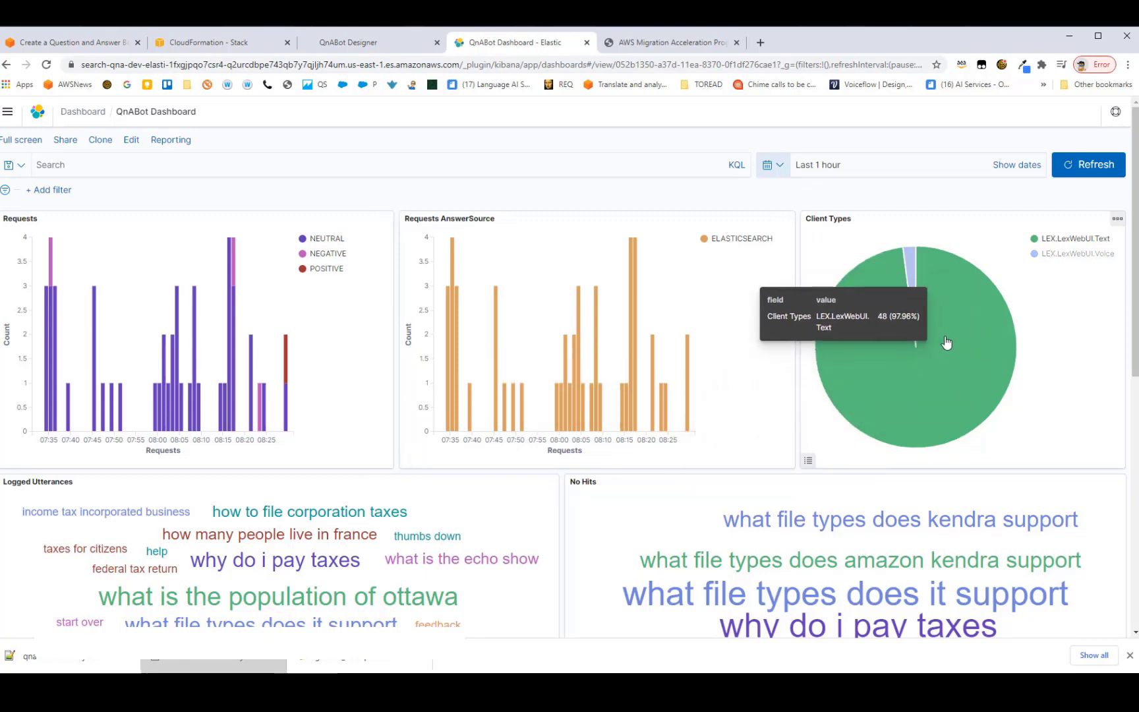
scroll(476, 519, "down", 3)
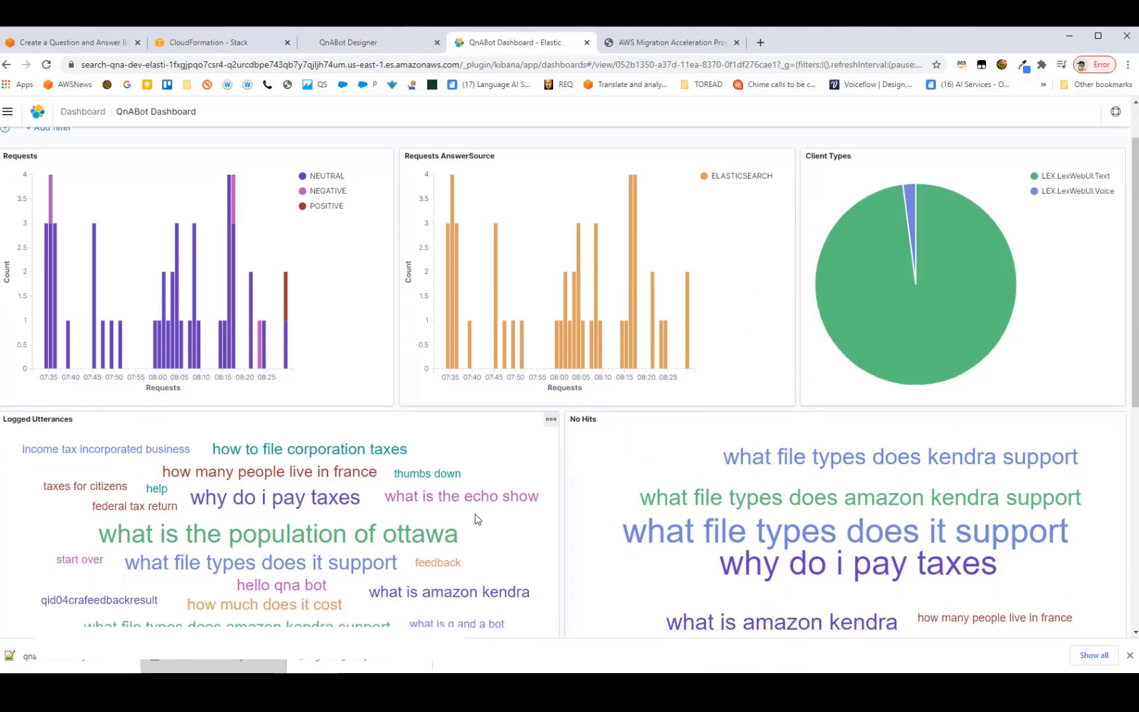